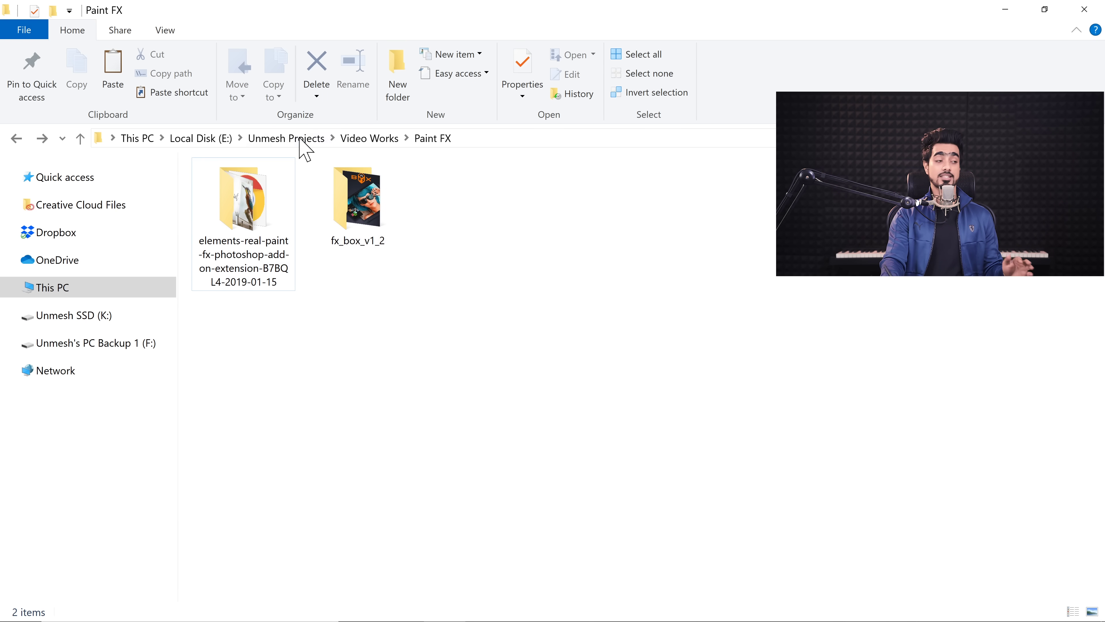
Open the downloaded Real Paint FX add-on folder and examine its contents.
double_click(259, 240)
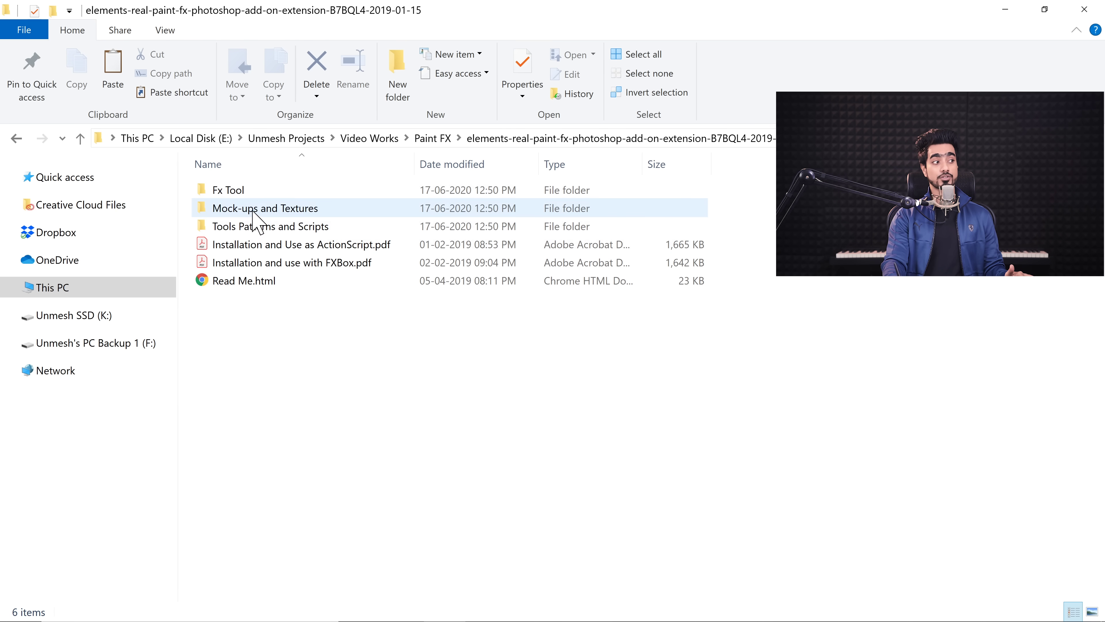
click(257, 226)
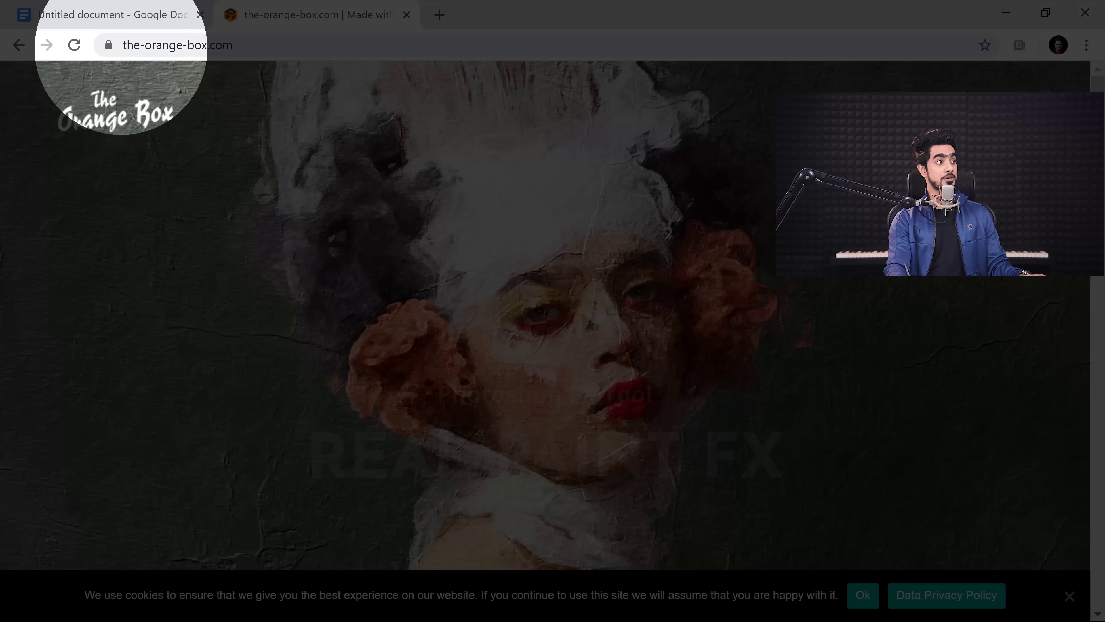
Examine the-orange-box.com home page and locate the download for the free FX Box Photoshop plugin.
click(148, 45)
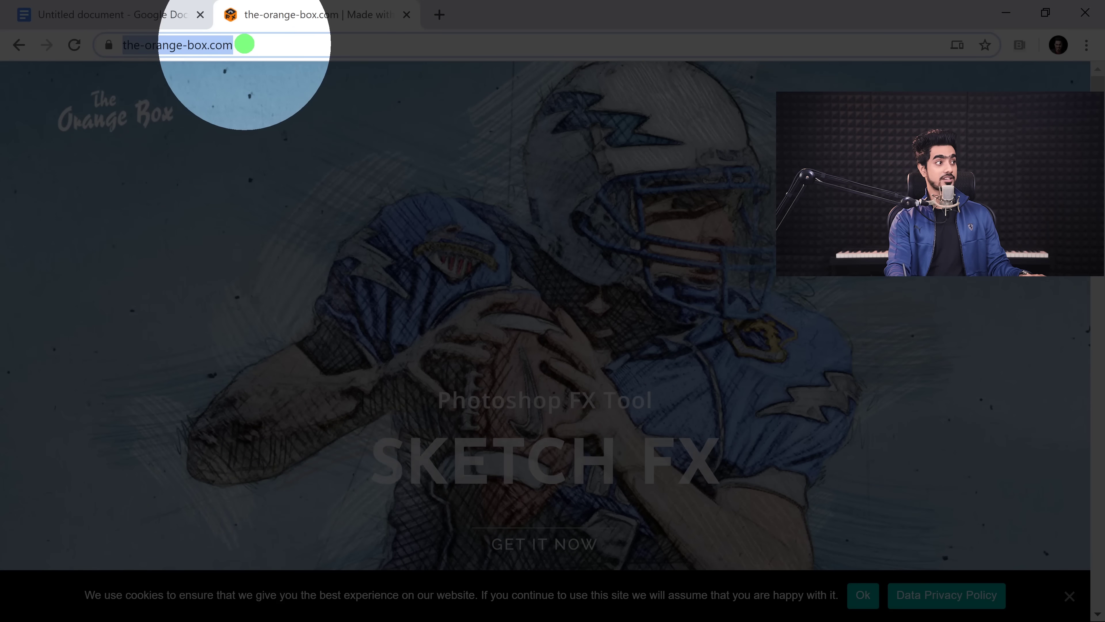
drag(124, 45, 146, 45)
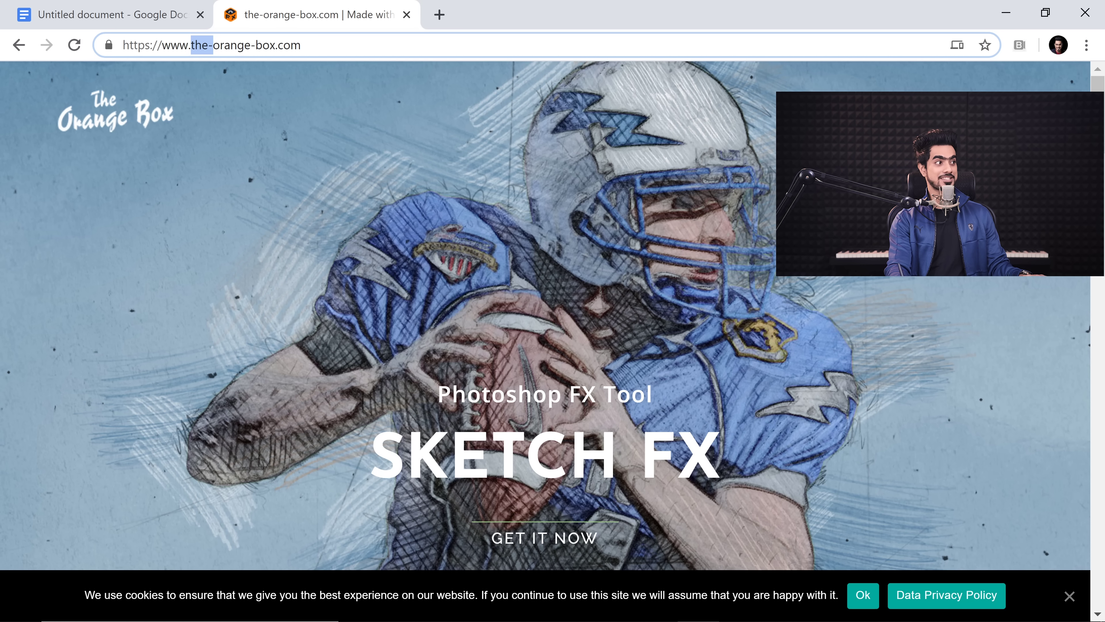
drag(302, 44, 122, 45)
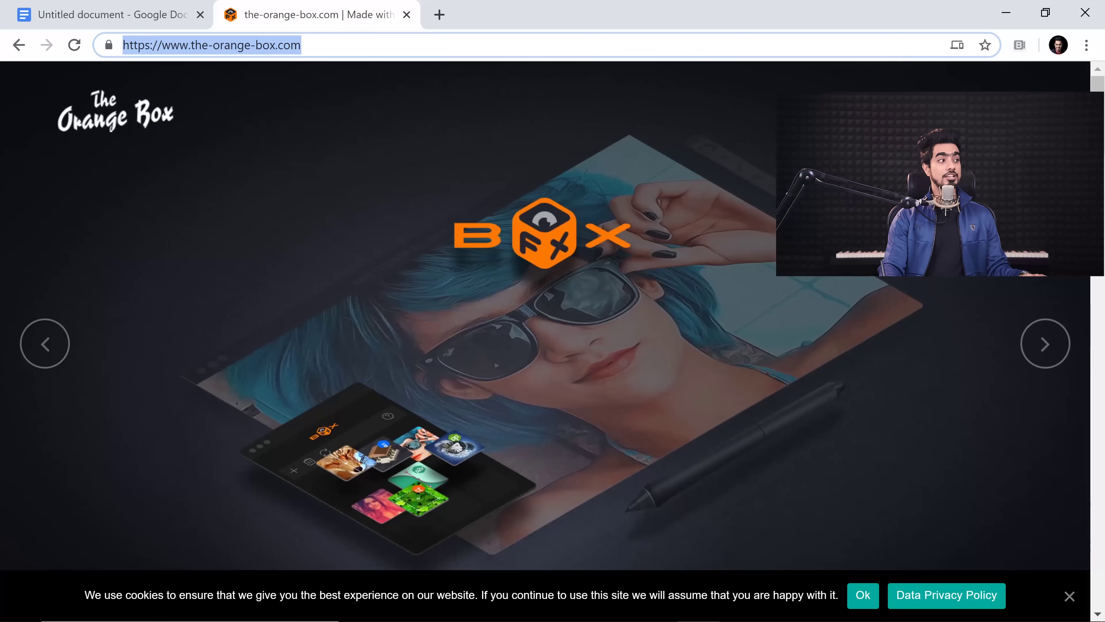
drag(1099, 142, 1103, 179)
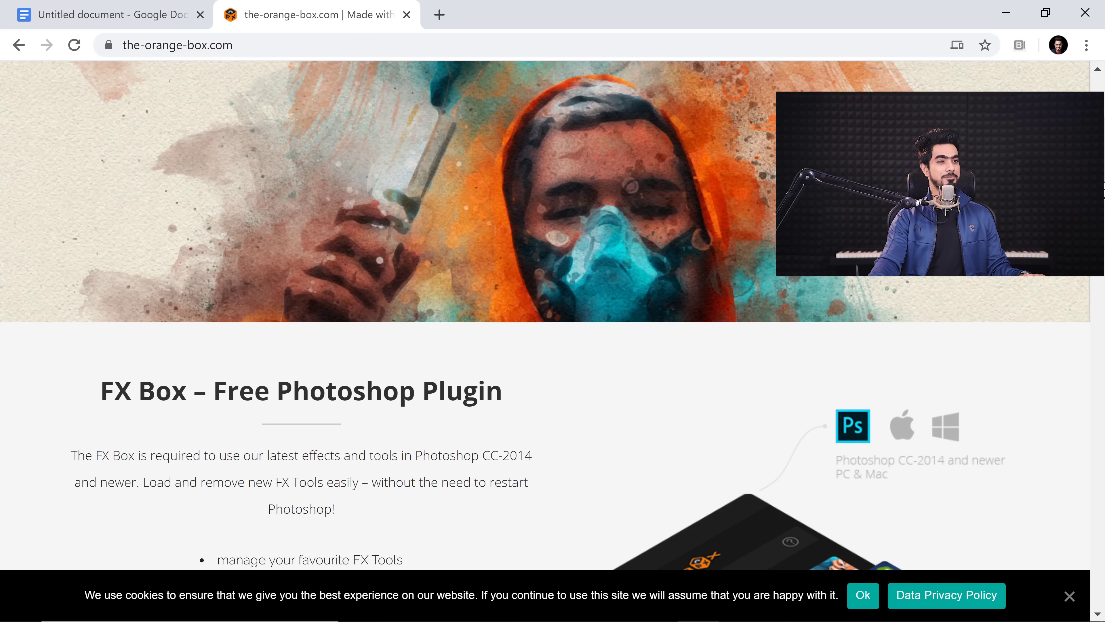
drag(1104, 181, 1104, 224)
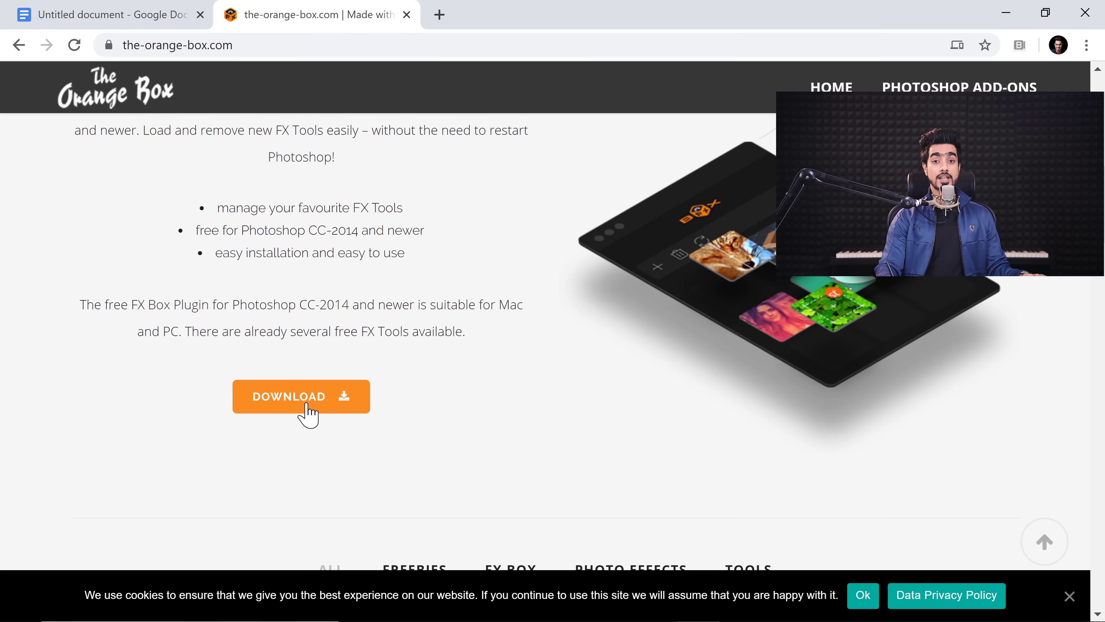
Switch to File Explorer and check the fx_box_v1_2 folder in Paint FX.
mouse_move(478, 616)
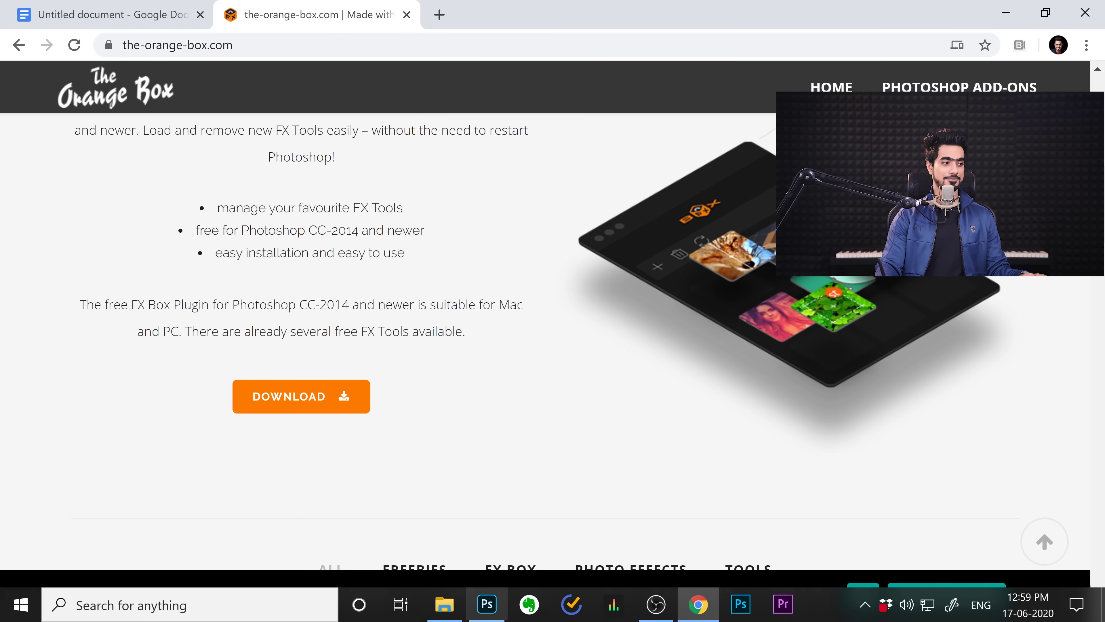
click(444, 609)
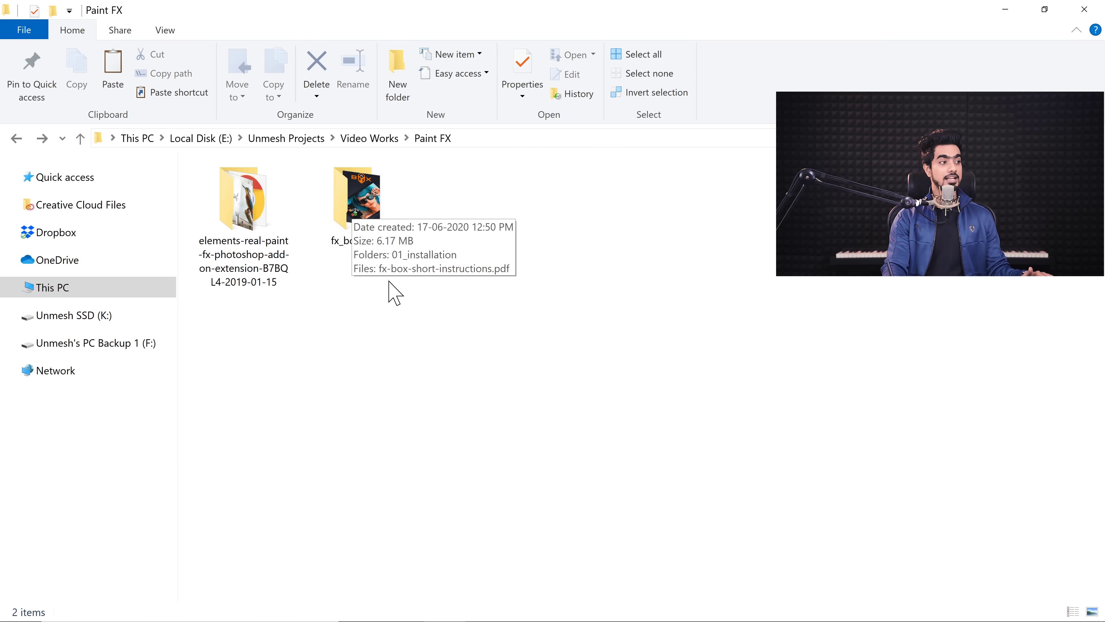
Switch to Photoshop and install FX Box by running the script fx_box-installer.jsx from the 01_installation folder of fx_box_v1_2.
mouse_move(400, 618)
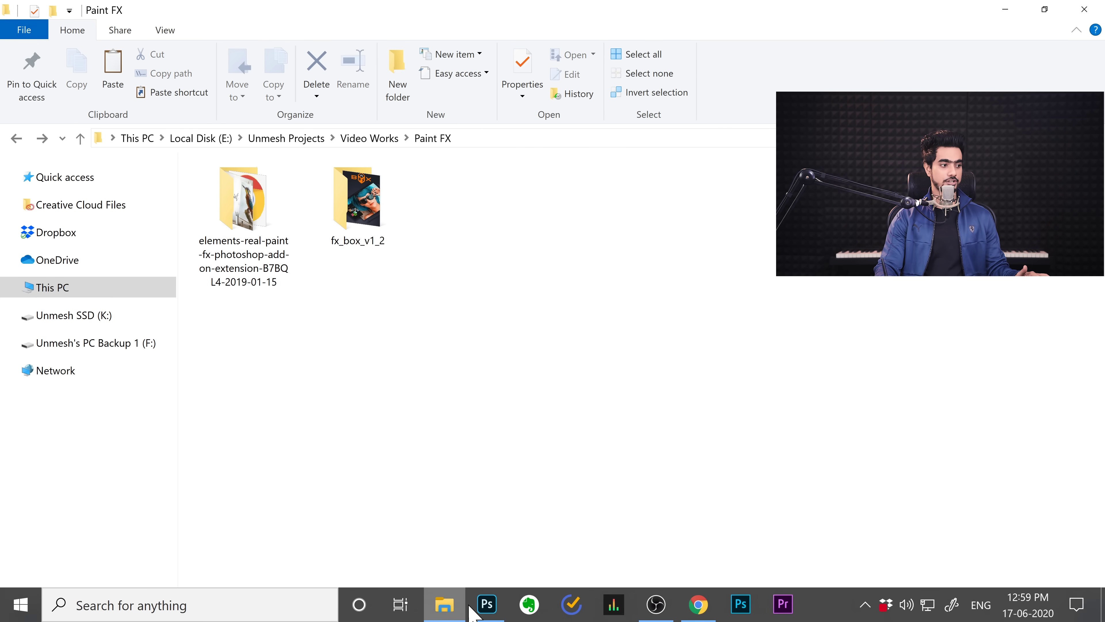
click(486, 604)
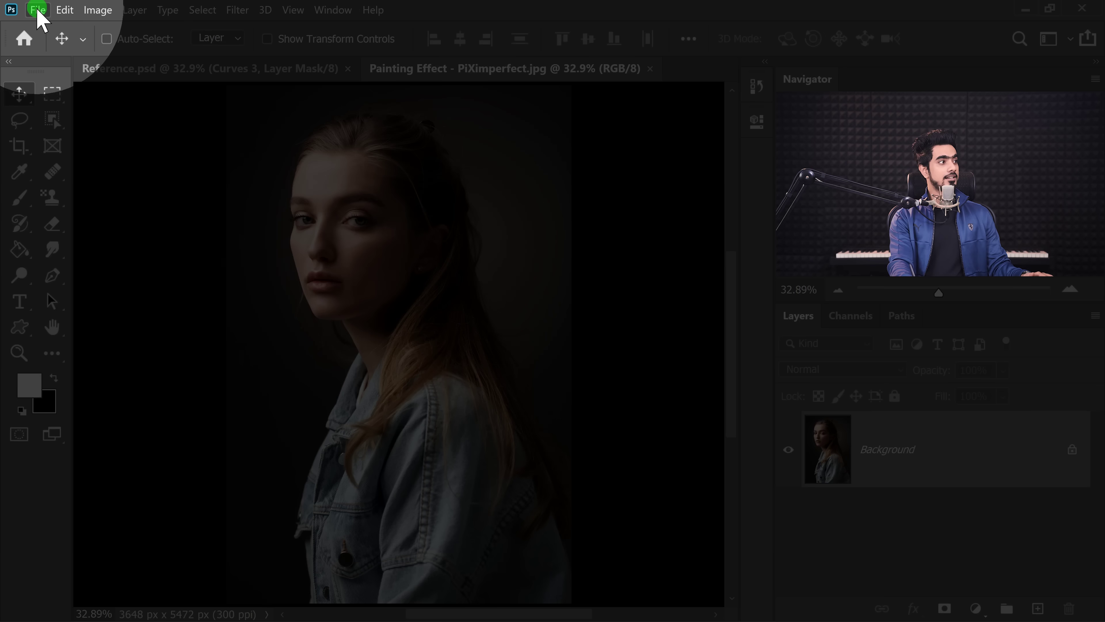
click(39, 10)
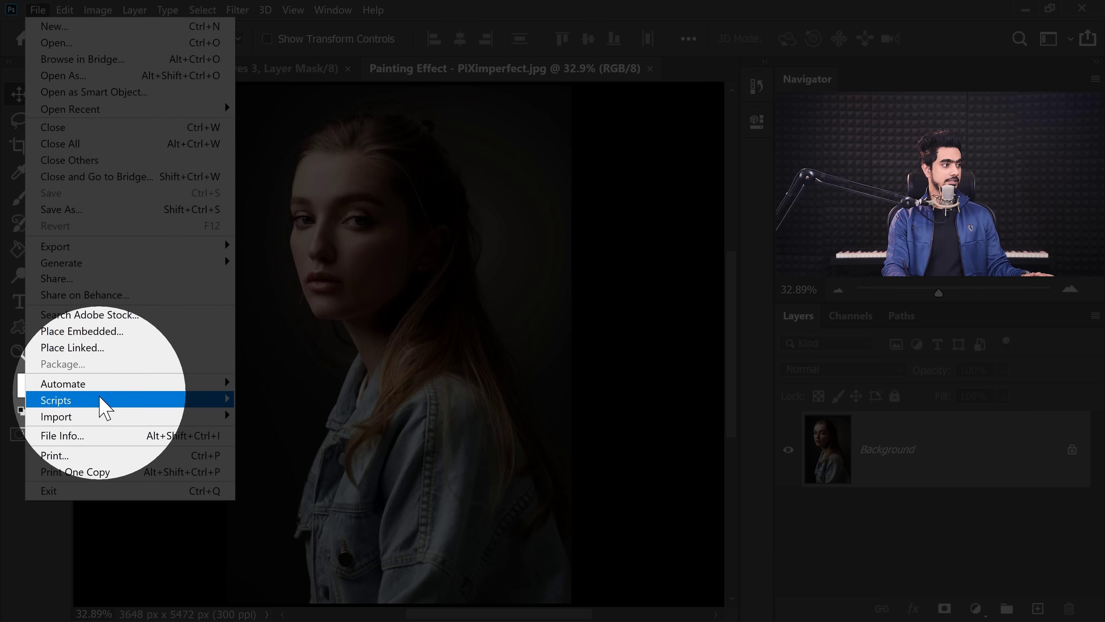
mouse_move(185, 400)
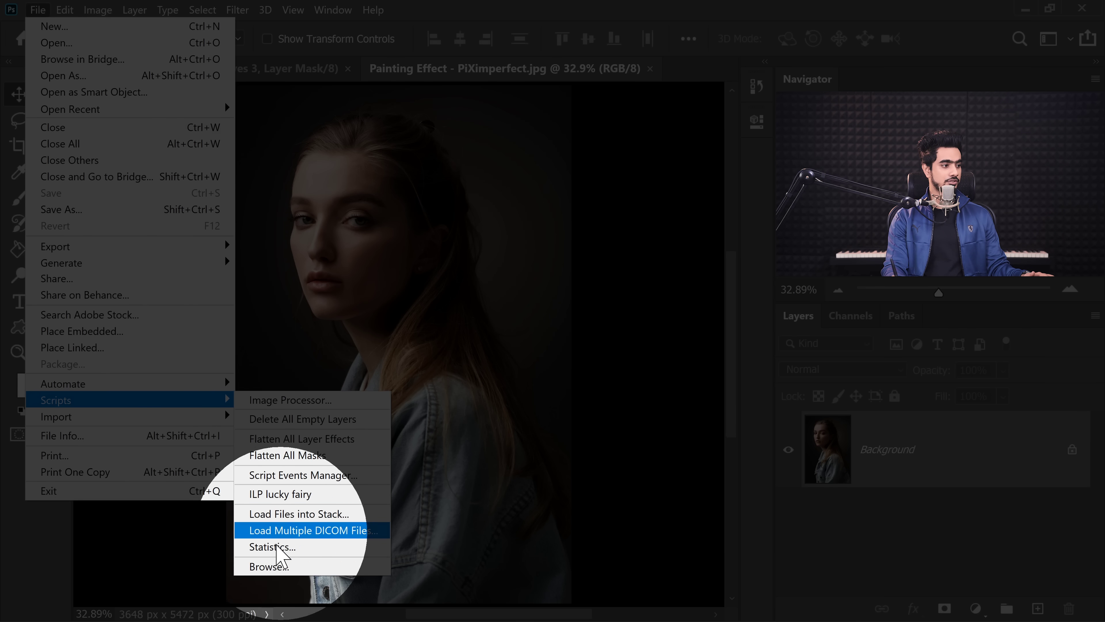
click(274, 568)
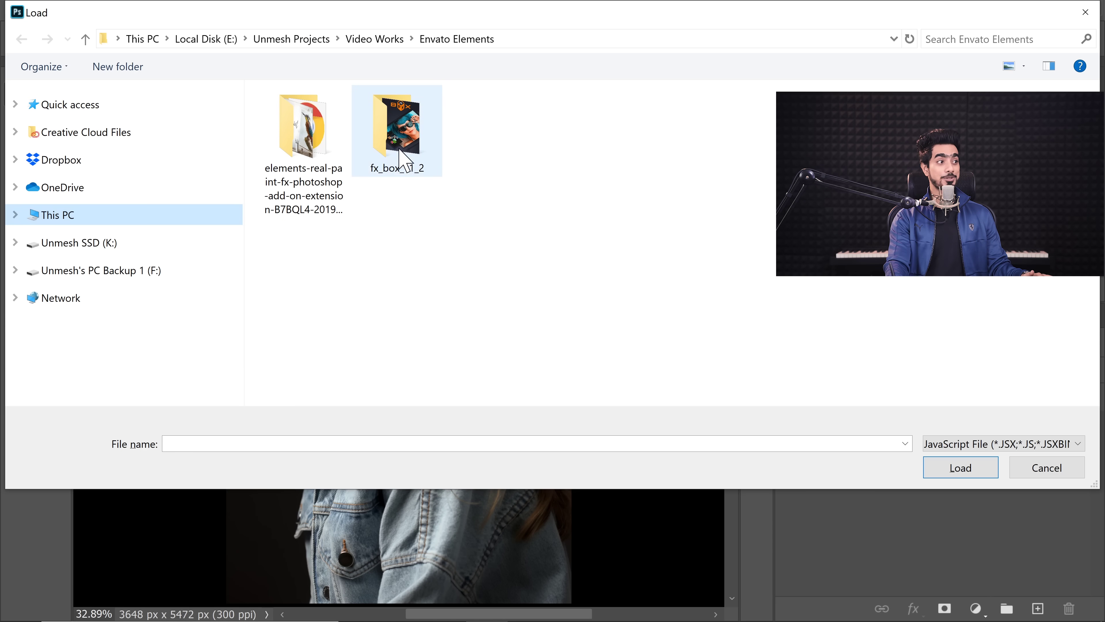
double_click(394, 119)
double_click(329, 124)
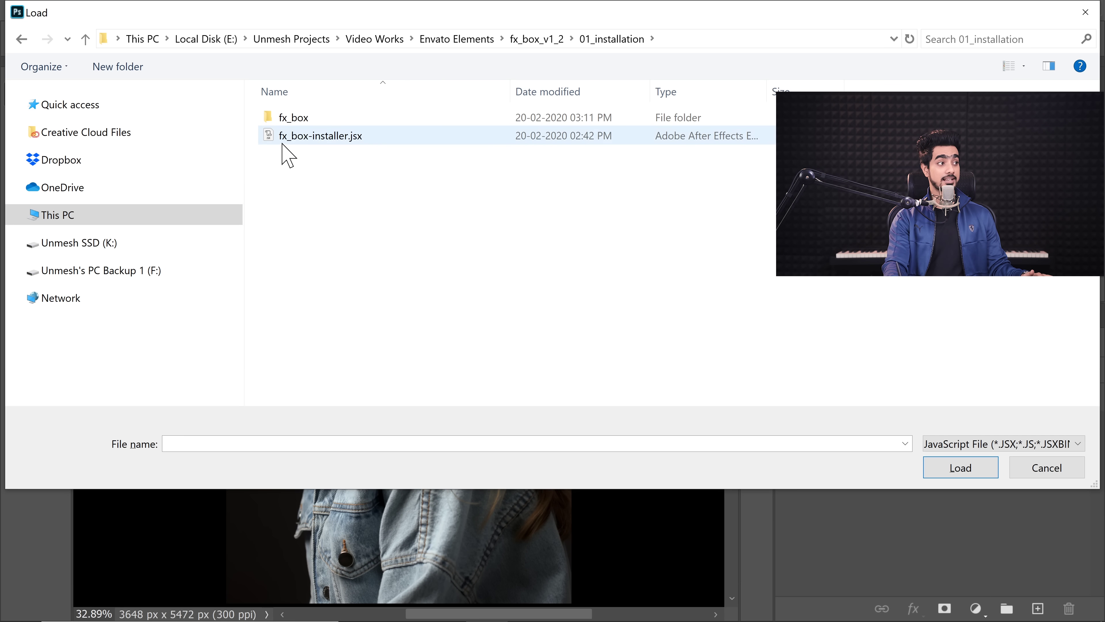
click(363, 140)
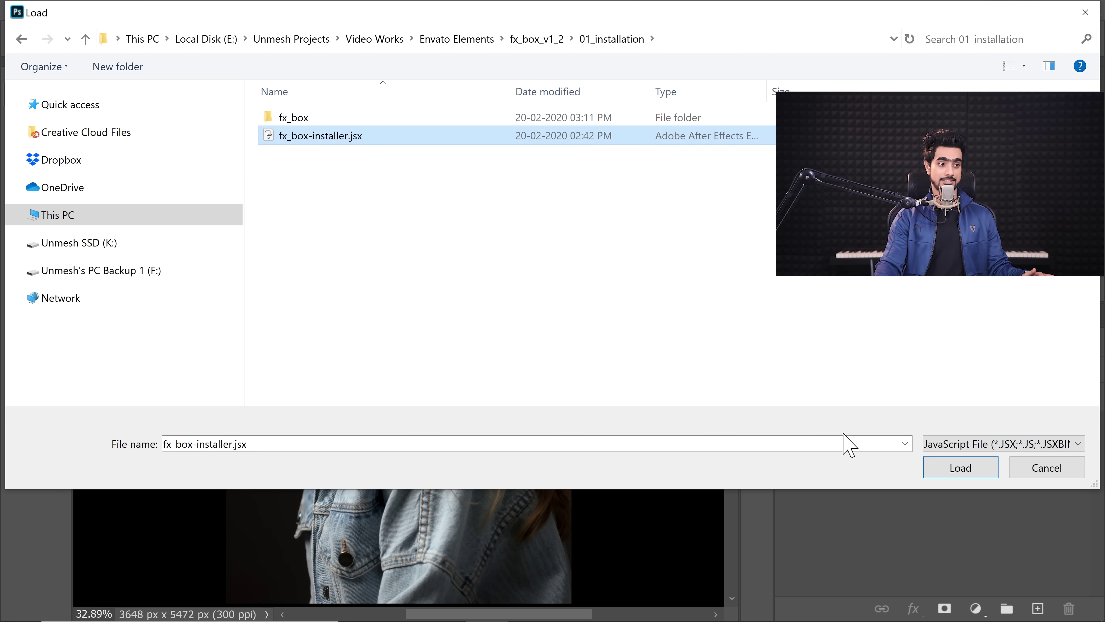
click(958, 471)
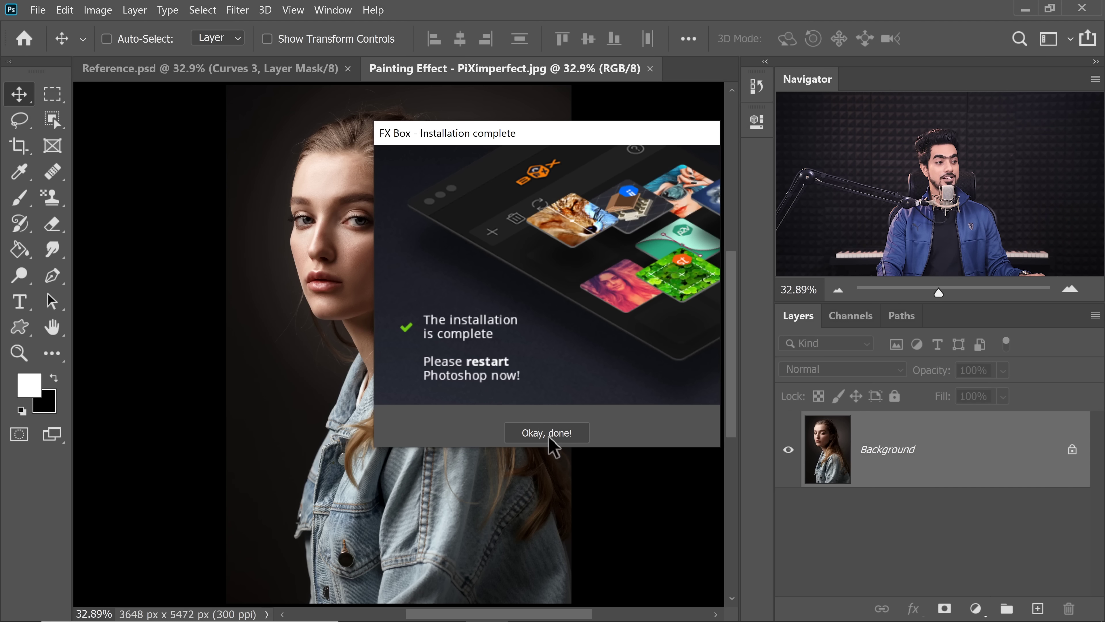
click(547, 436)
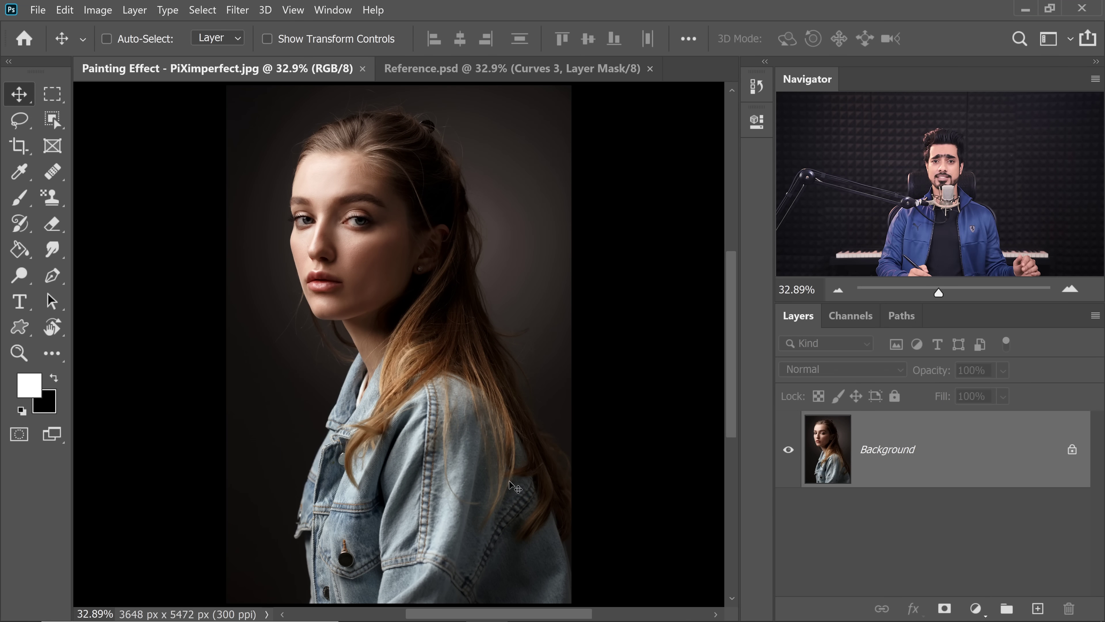
Open the FX Box extension.
click(333, 10)
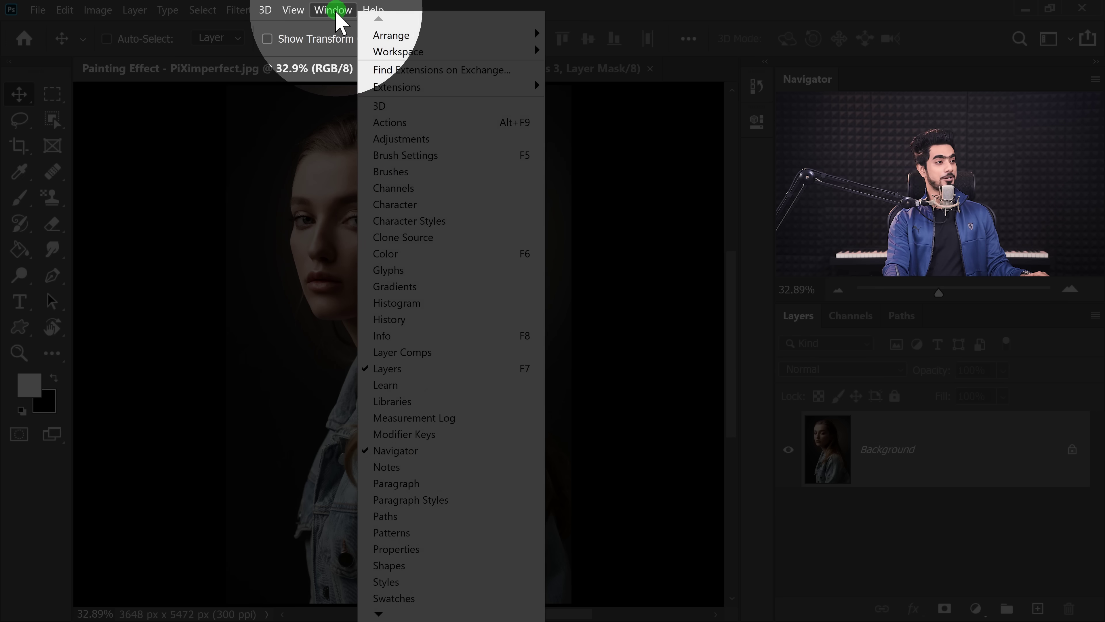
mouse_move(468, 89)
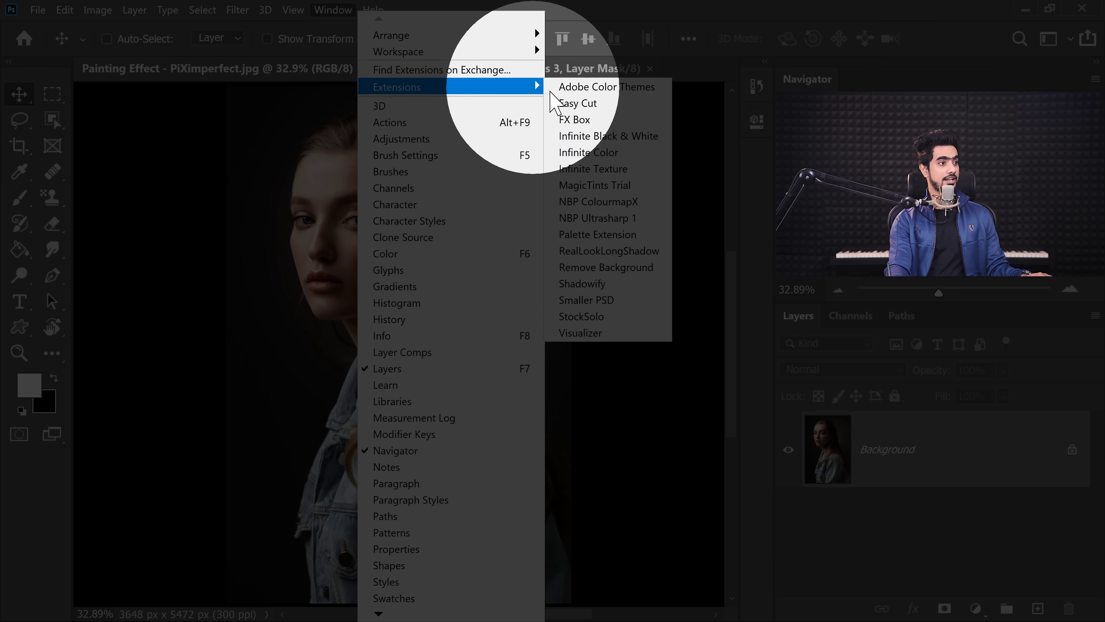
click(583, 124)
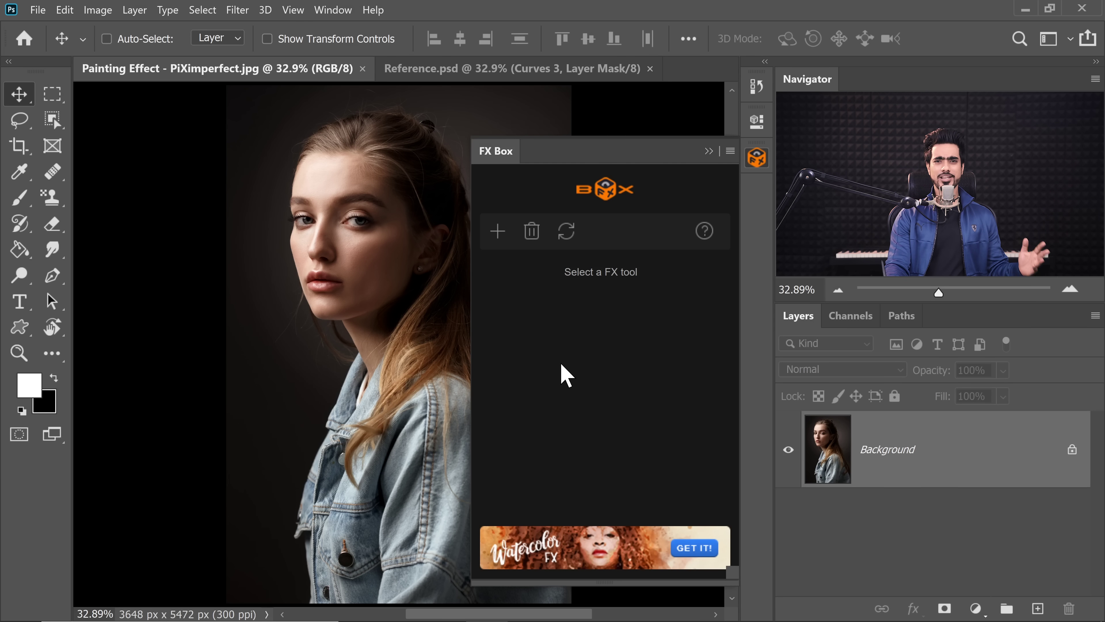
Add the Real Paint FX tool to FX Box using Real-Paint-FX_installer.jsx from the add-on's Fx Tool folder.
click(497, 231)
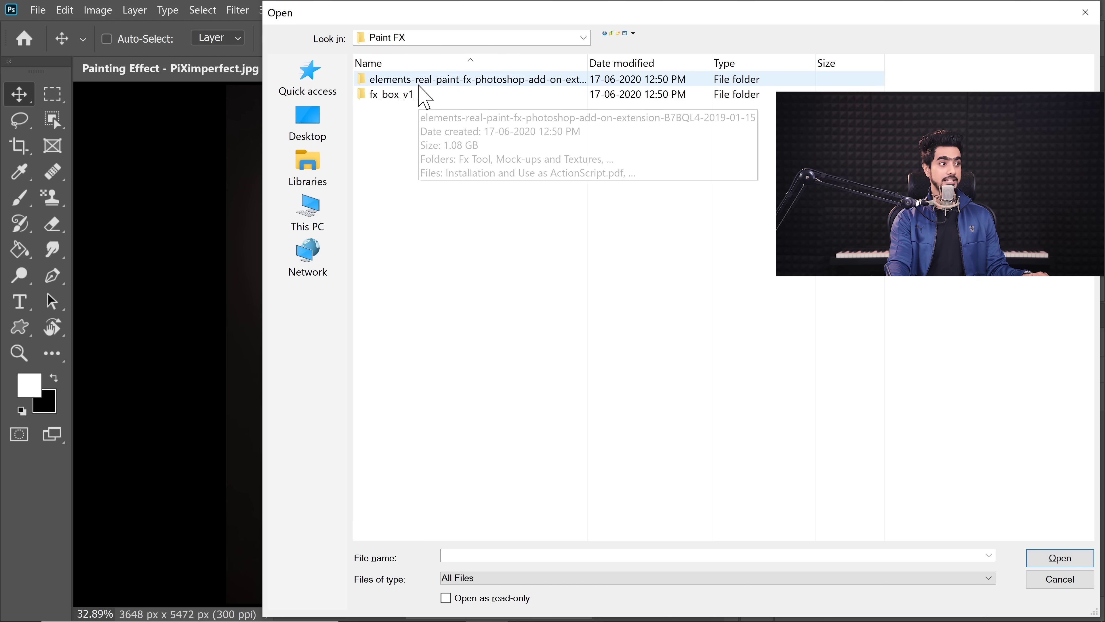
double_click(424, 80)
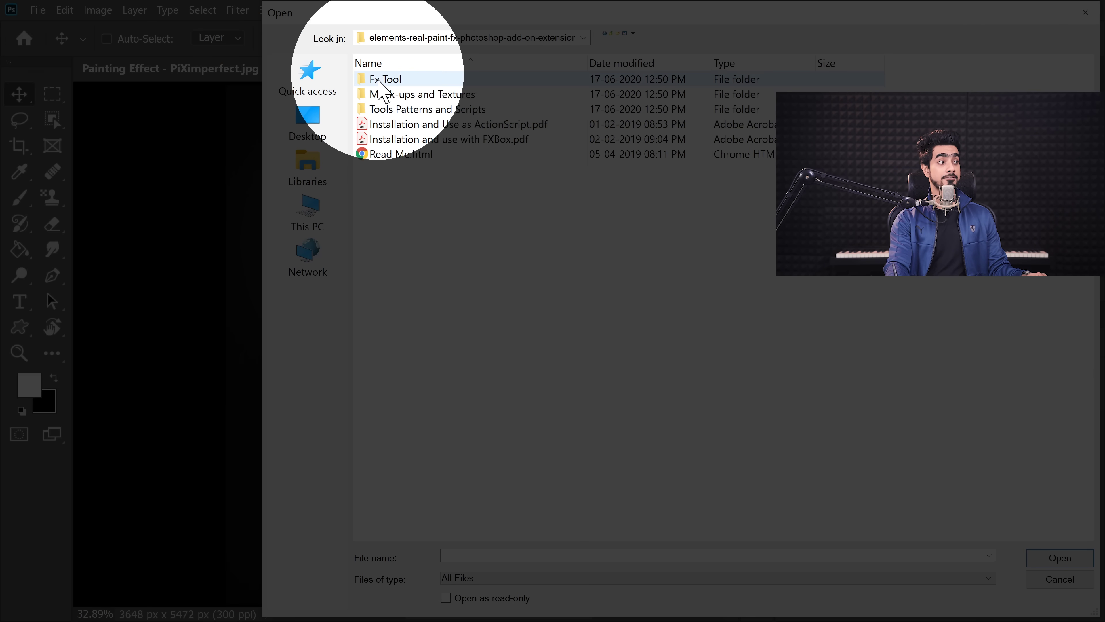
double_click(385, 80)
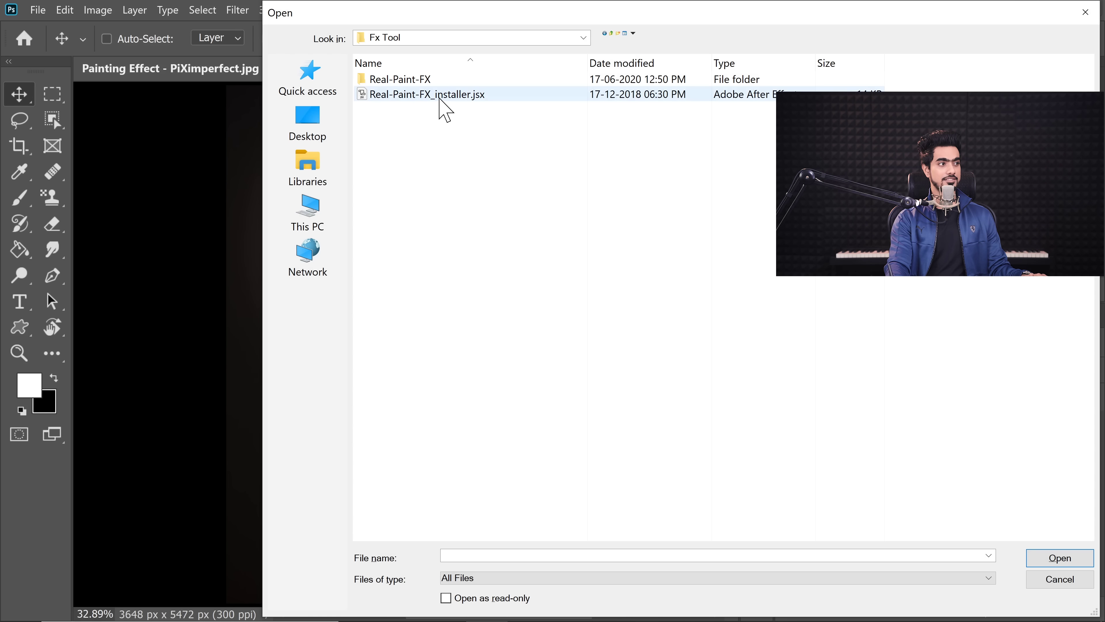
click(444, 95)
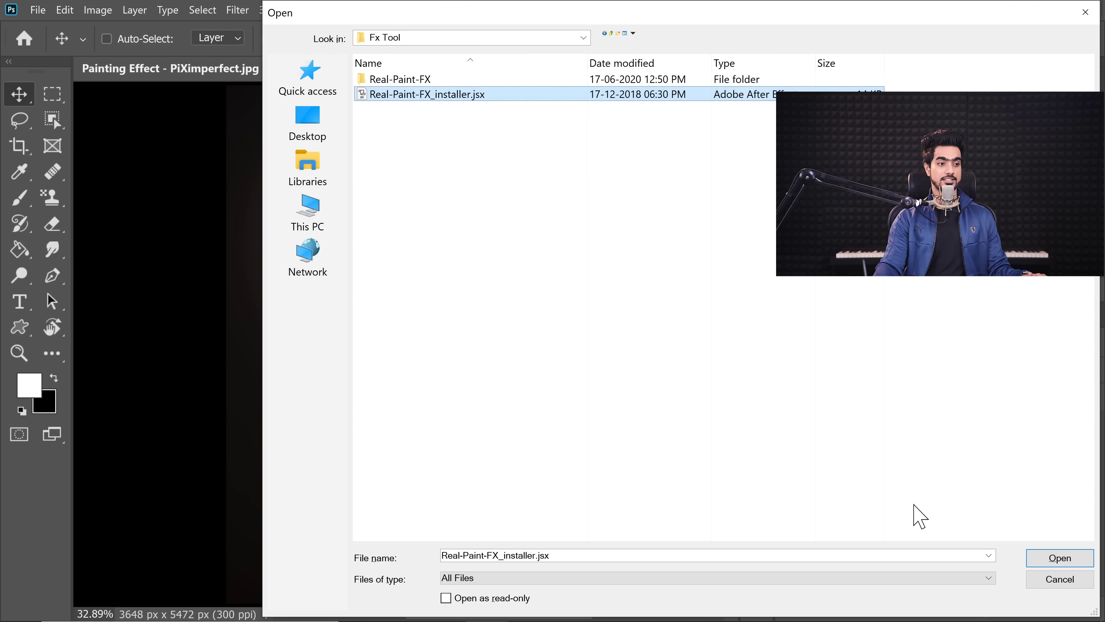
click(1055, 562)
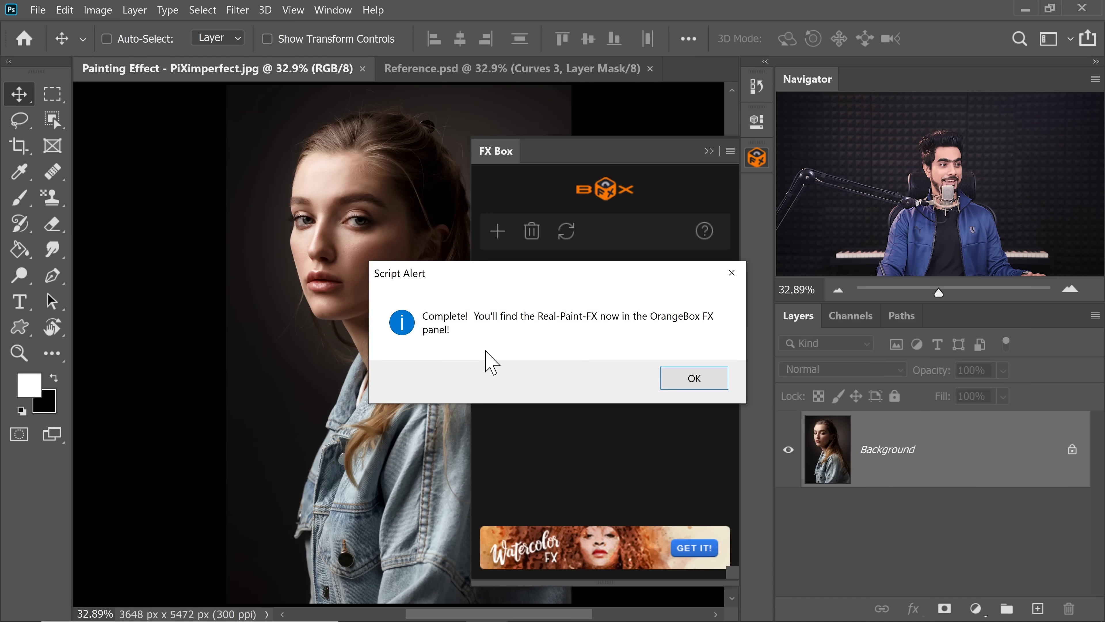
click(692, 378)
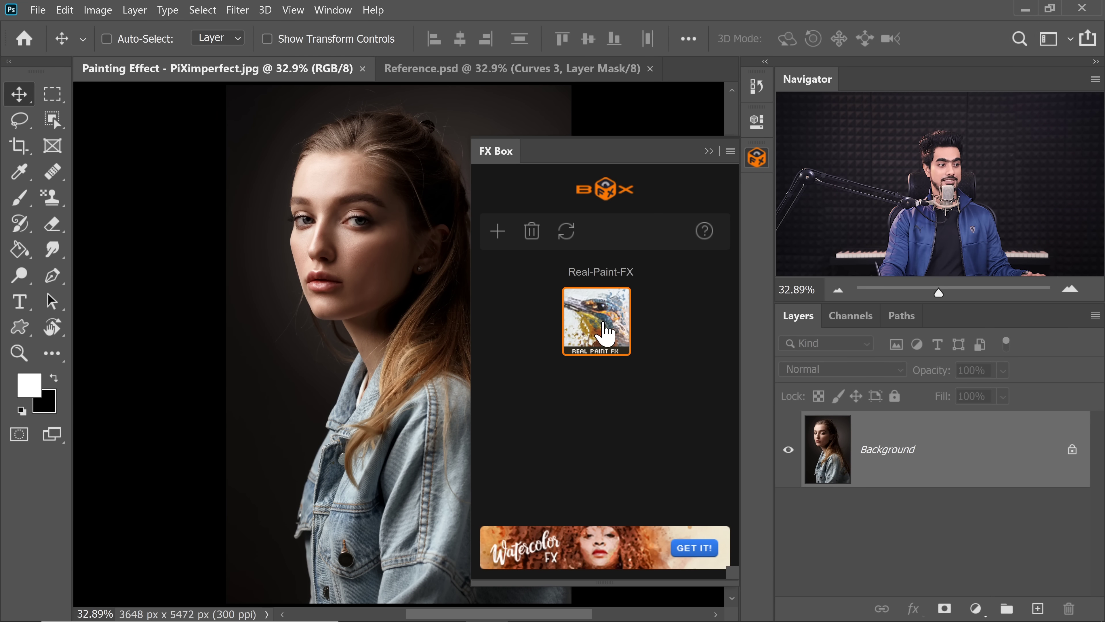
Open Real-Paint-FX in FX Box and load its tool presets as tools.
click(604, 333)
click(592, 451)
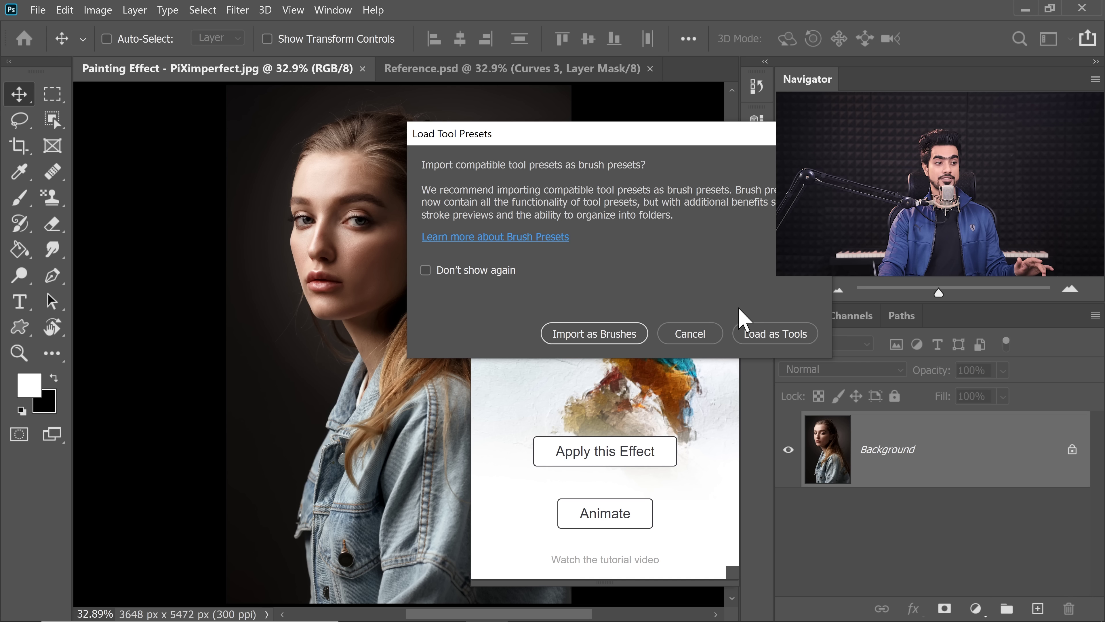
click(786, 338)
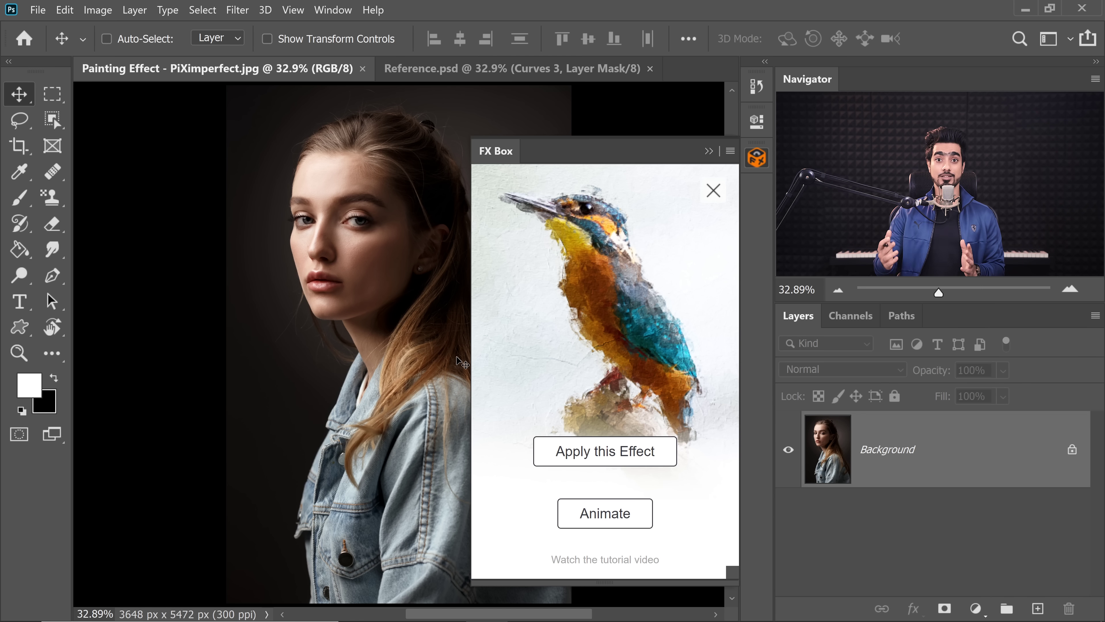
Check the pattern folders available to the Pattern Stamp tool for the Real-Paint-FX set.
click(54, 201)
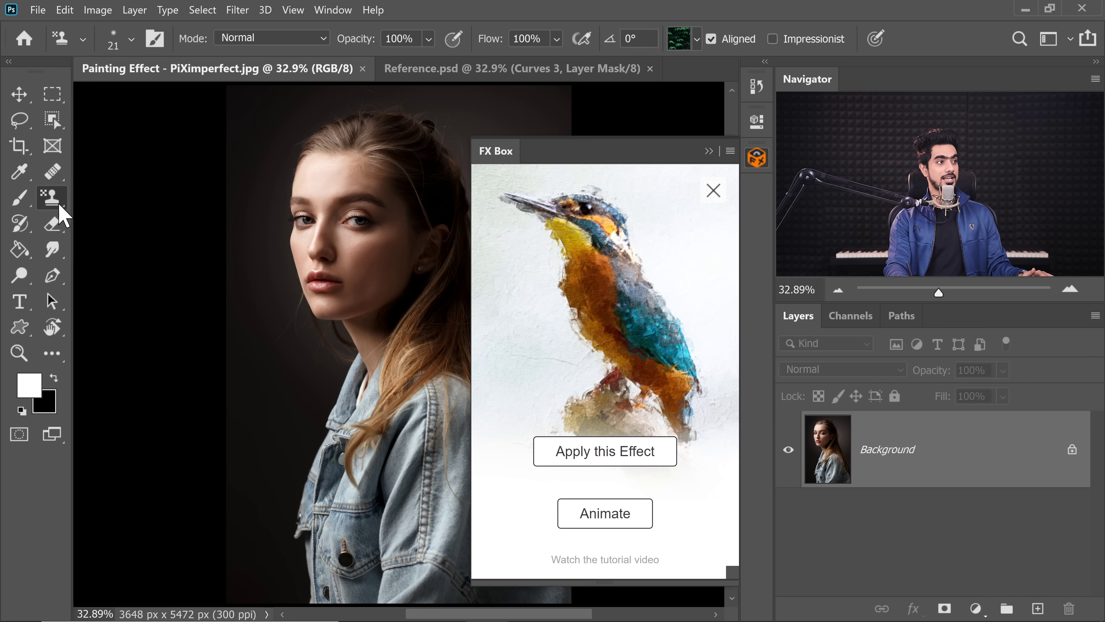
click(697, 40)
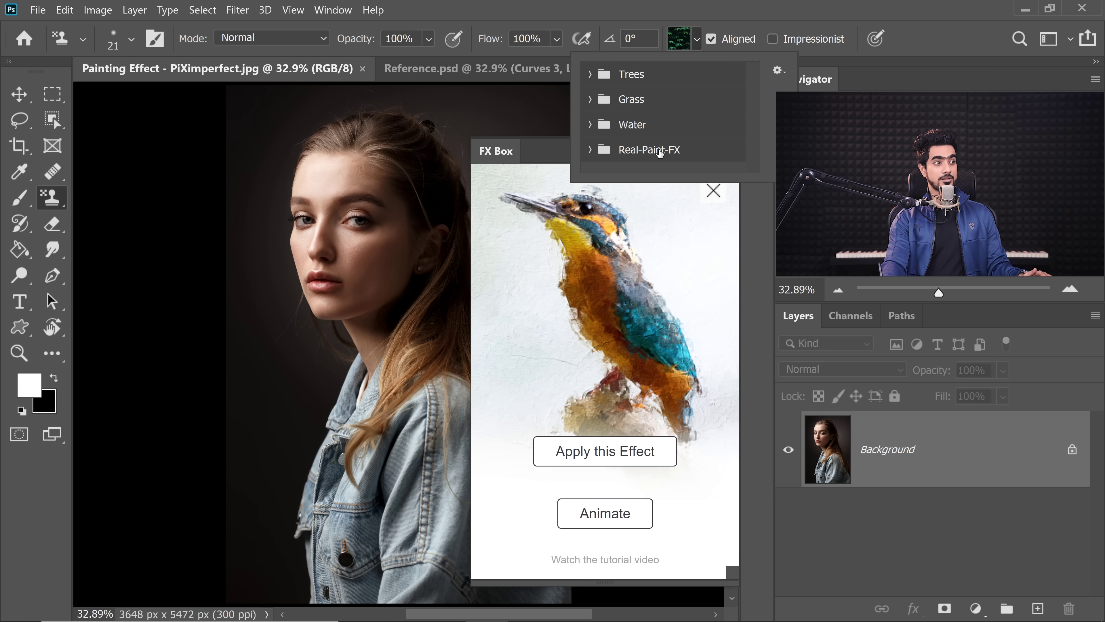
click(693, 47)
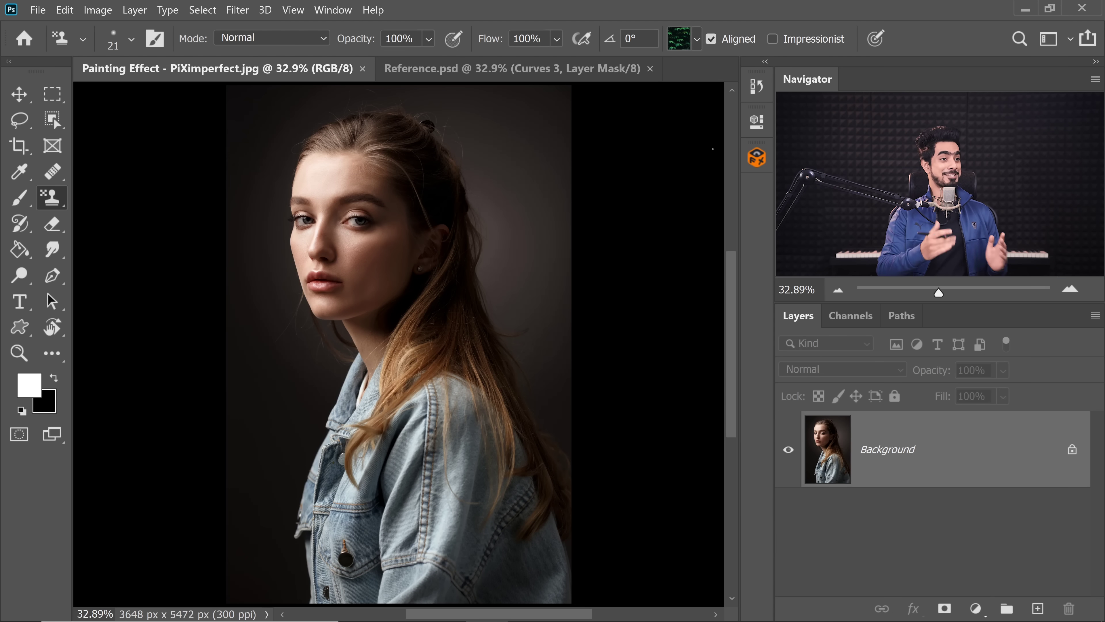
Apply the Real-Paint-FX effect from FX Box to the portrait photo.
click(755, 161)
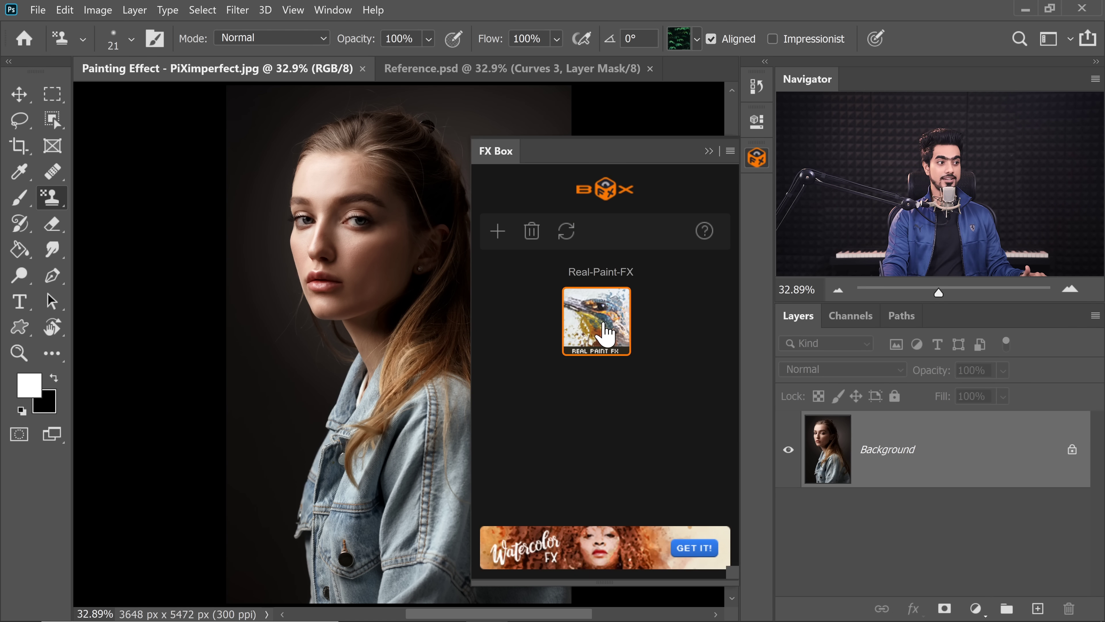
click(605, 333)
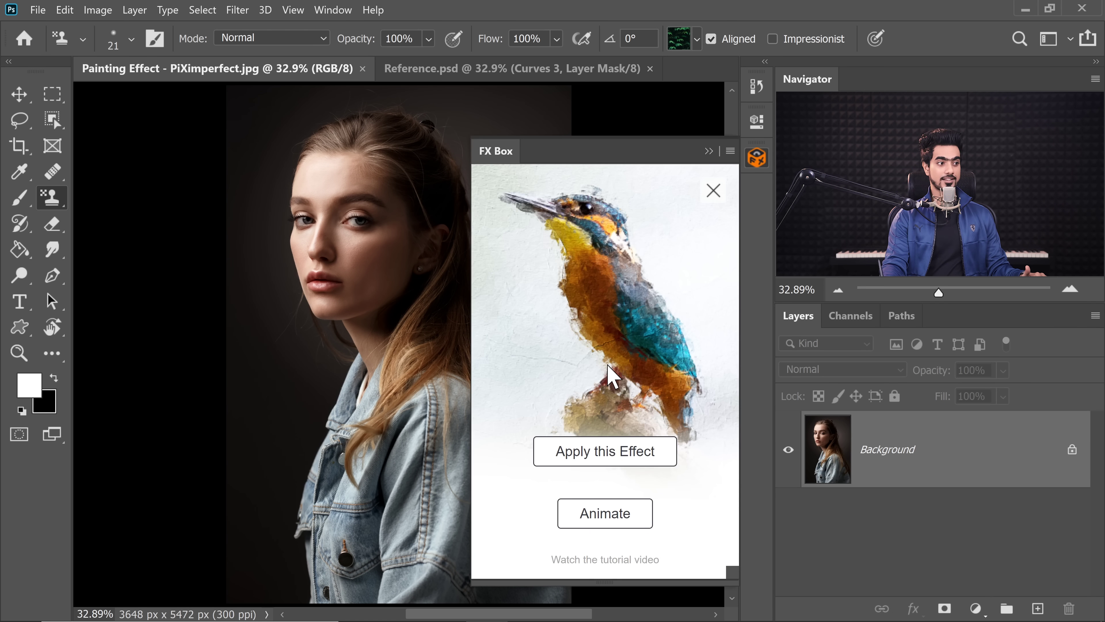
click(610, 455)
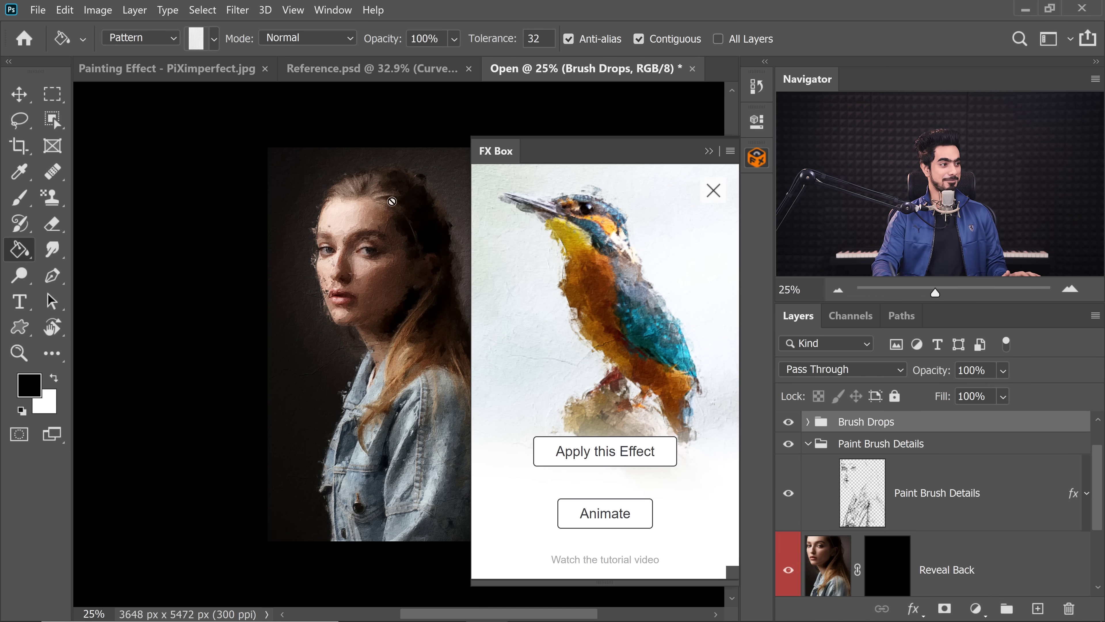
Close the FX Box panel and examine the painted texture across the portrait's face, hair and jacket up close.
click(709, 151)
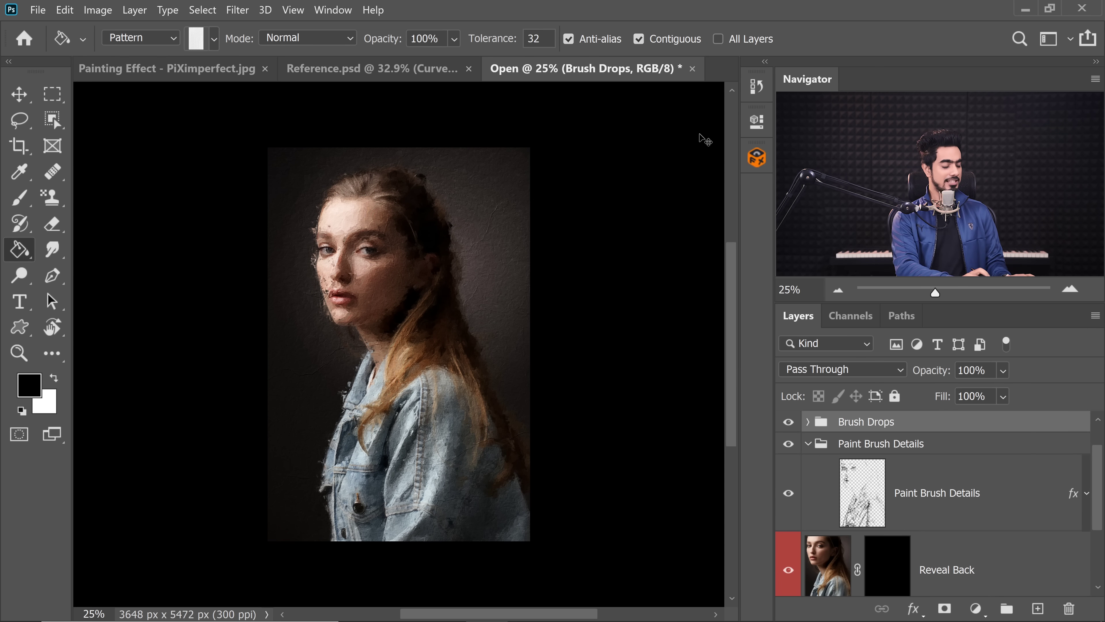
key(ctrl+plus)
key(ctrl+plus)
key(ctrl+plus)
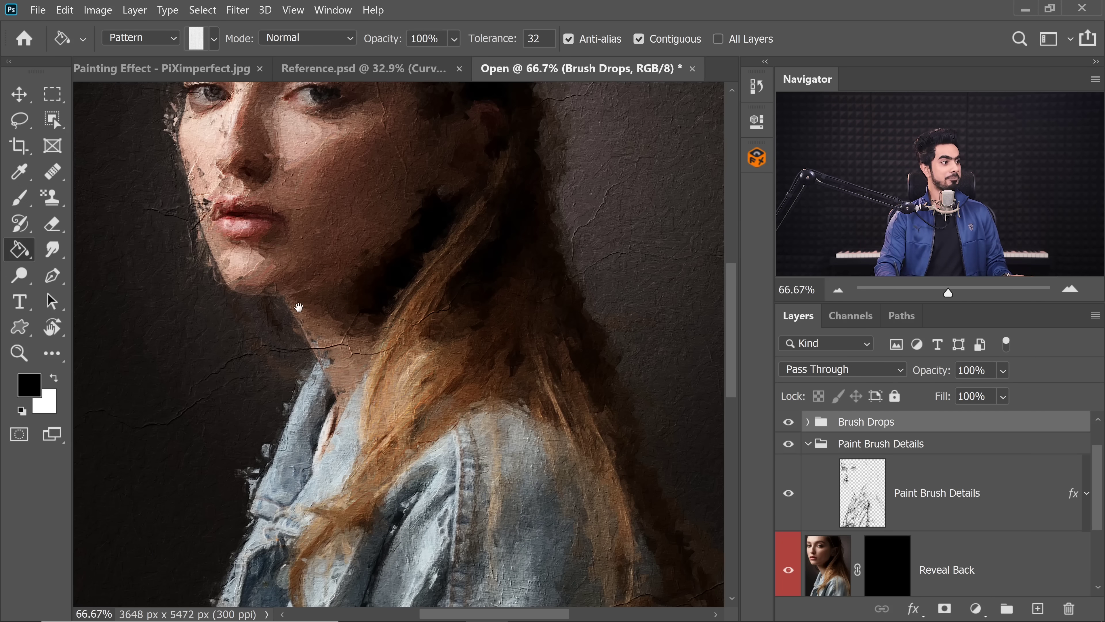
drag(298, 308, 308, 305)
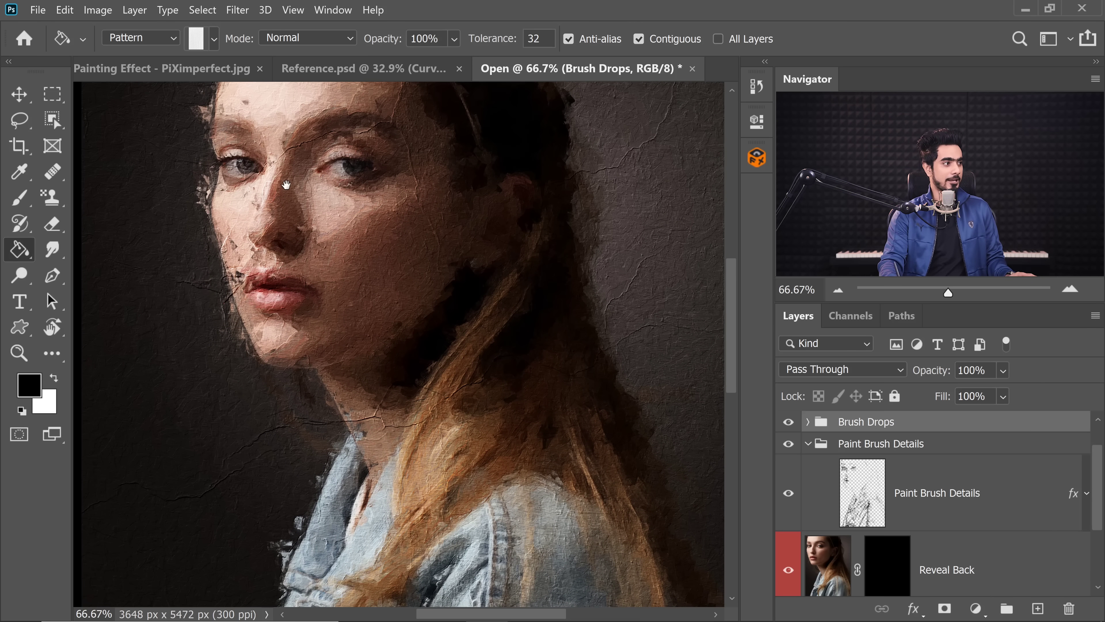
drag(281, 183, 298, 326)
key(ctrl+plus)
key(ctrl+plus)
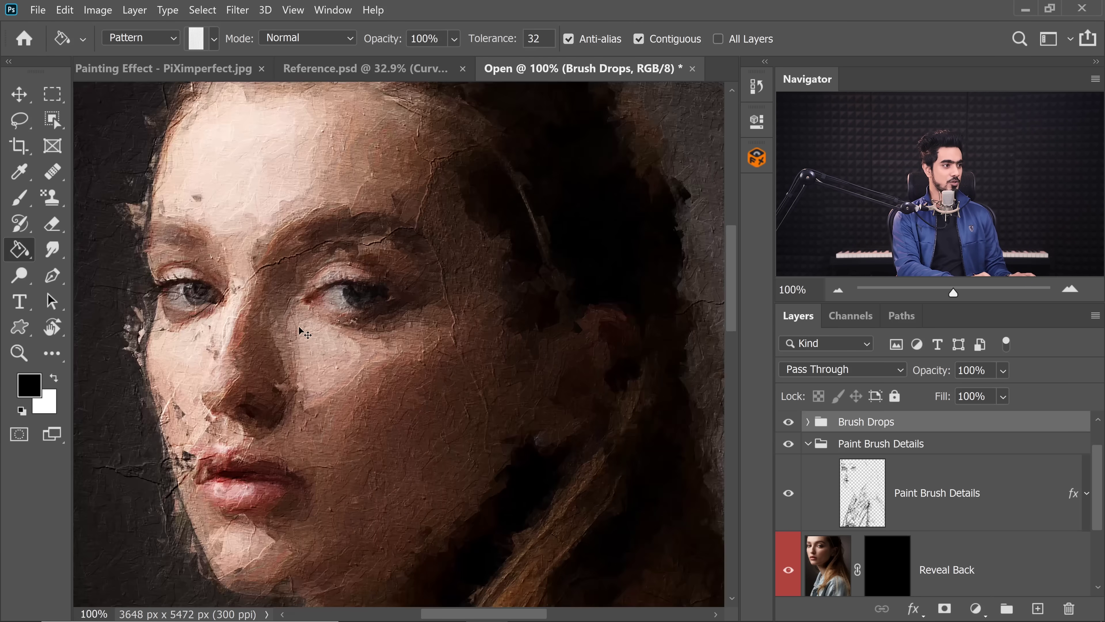
drag(250, 364, 511, 351)
mouse_move(430, 339)
mouse_down()
mouse_move(412, 365)
mouse_move(427, 413)
mouse_move(445, 358)
mouse_move(381, 221)
mouse_up()
key(ctrl+minus)
mouse_move(461, 390)
mouse_down()
mouse_move(403, 333)
mouse_move(437, 353)
mouse_up()
key(ctrl+0)
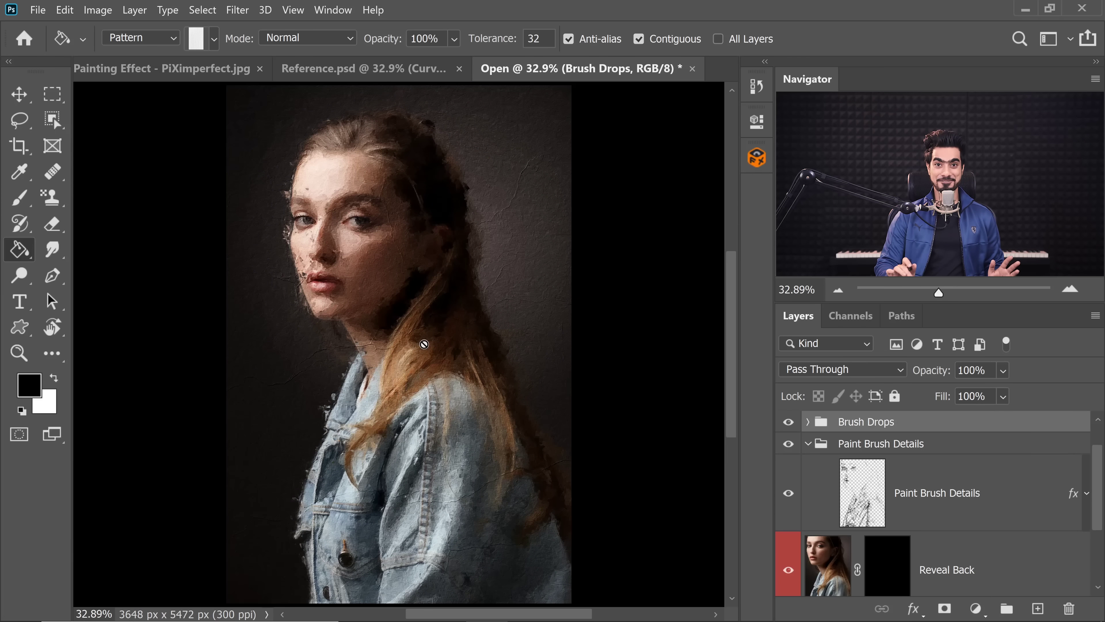
Select the Reveal Back layer's mask, with white as the foreground colour, and focus on the woman's face.
scroll(1030, 444, up, 2)
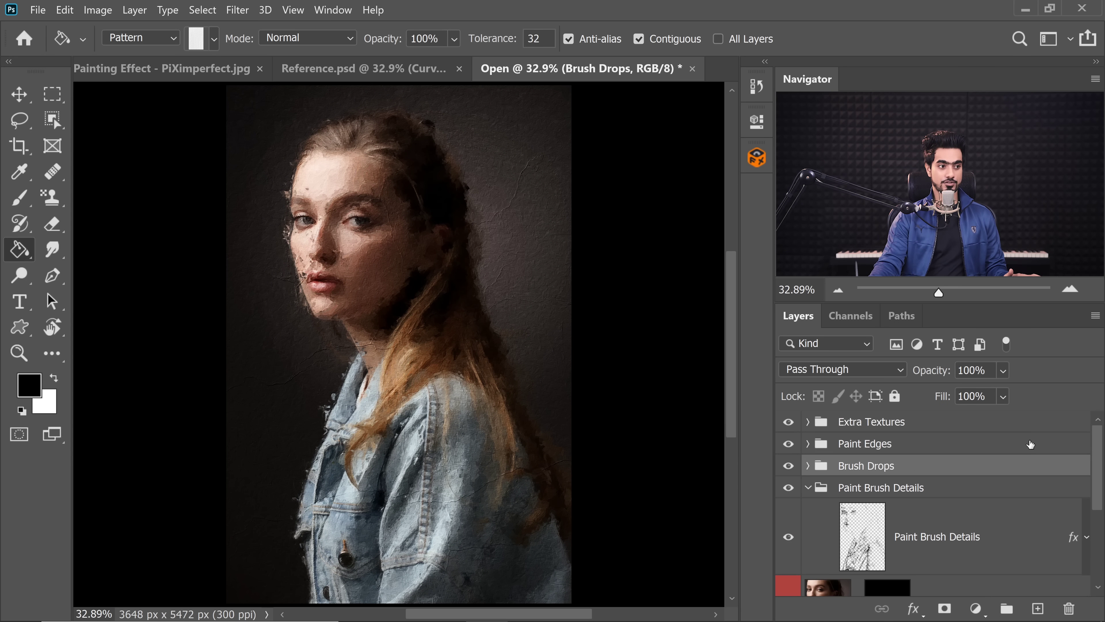
click(787, 445)
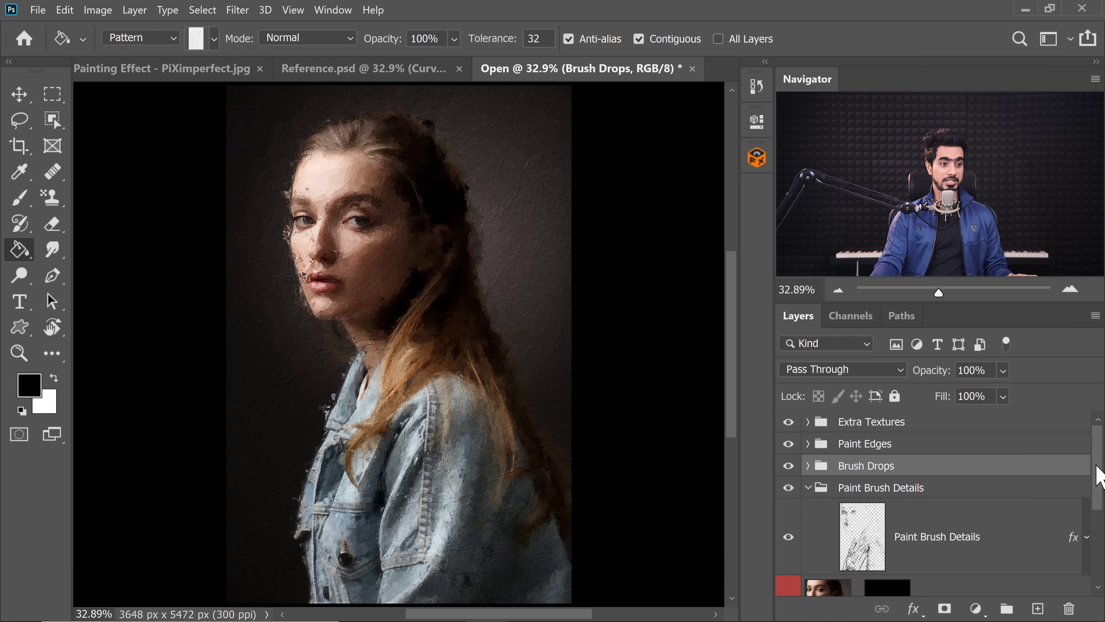
scroll(1083, 478, down, 2)
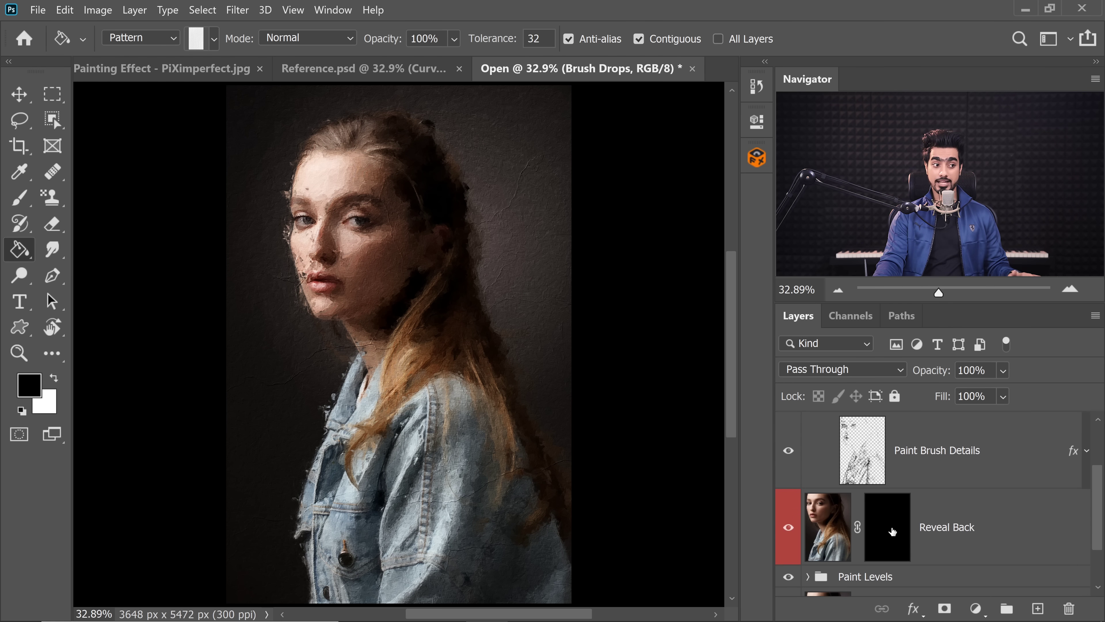
click(892, 531)
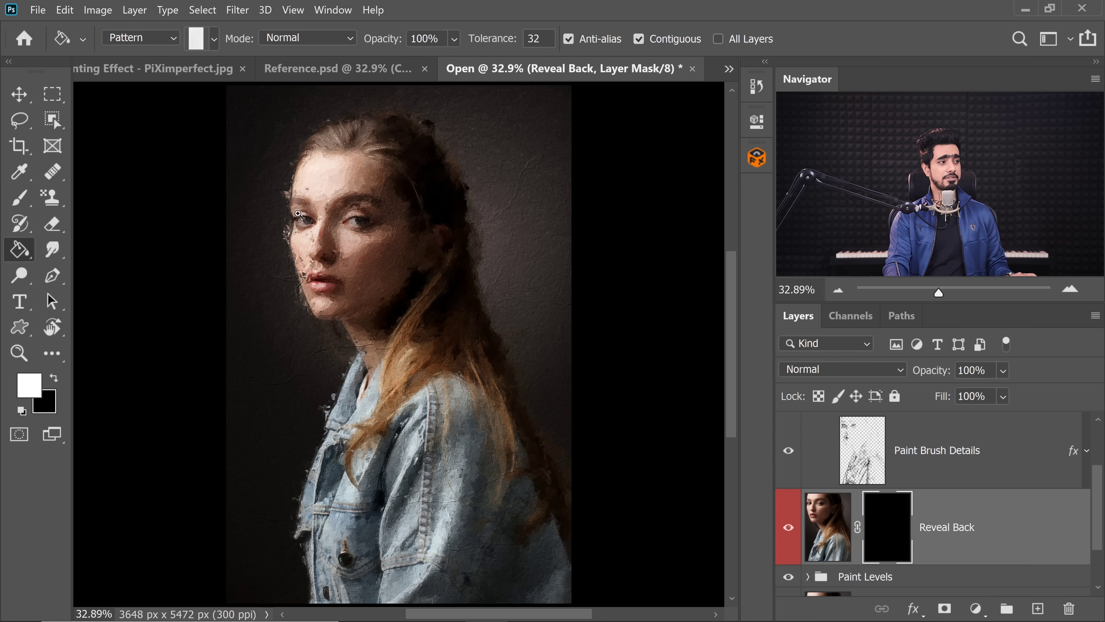
drag(297, 214, 356, 234)
drag(386, 275, 361, 255)
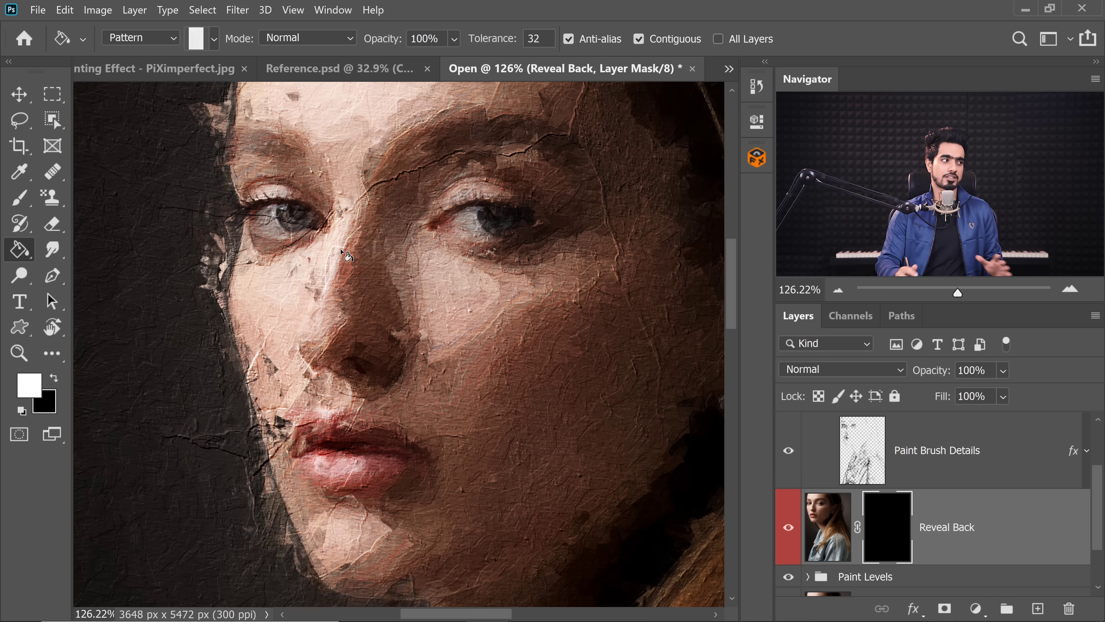
Set up the Brush tool with the Soft Round tip at 98 px and 100% flow.
click(20, 199)
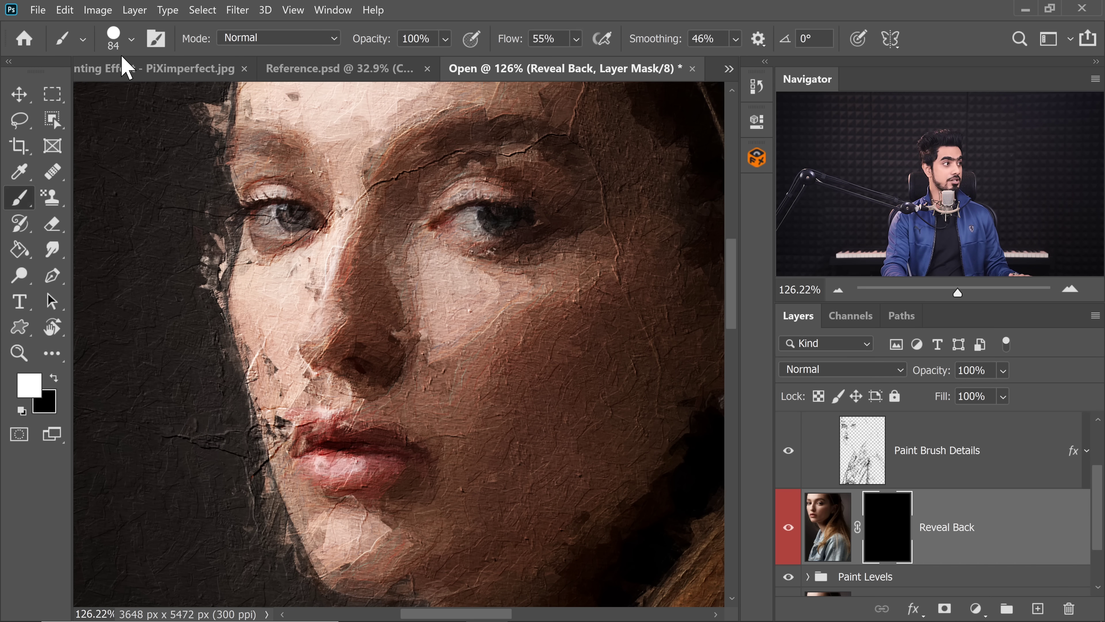
click(114, 38)
click(128, 260)
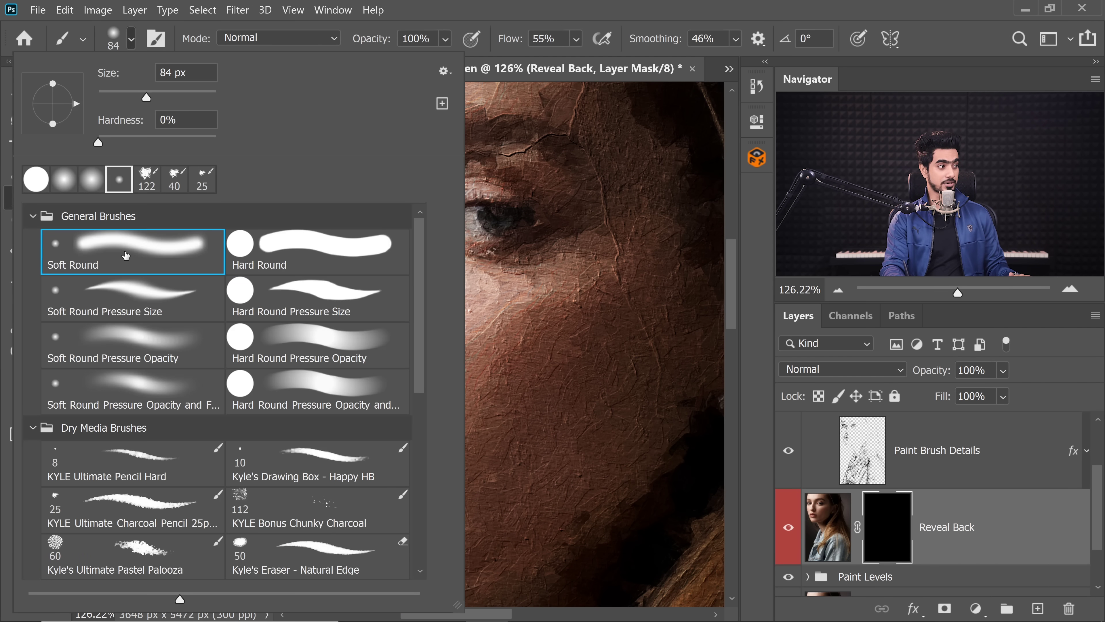
click(133, 42)
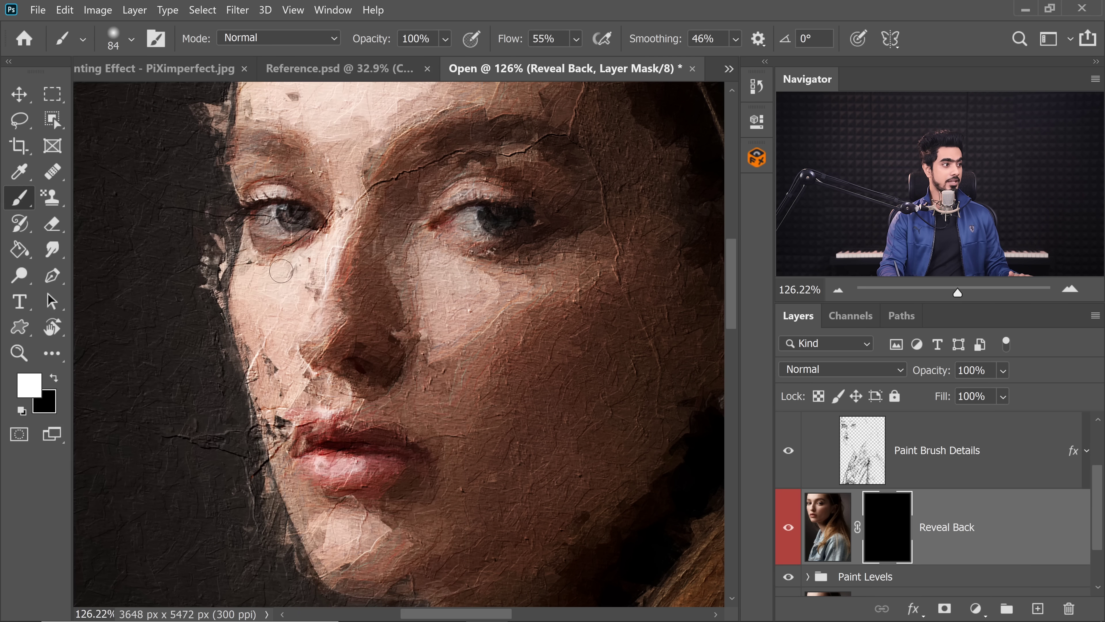
mouse_move(281, 271)
mouse_down()
mouse_move(298, 277)
mouse_move(281, 275)
mouse_up()
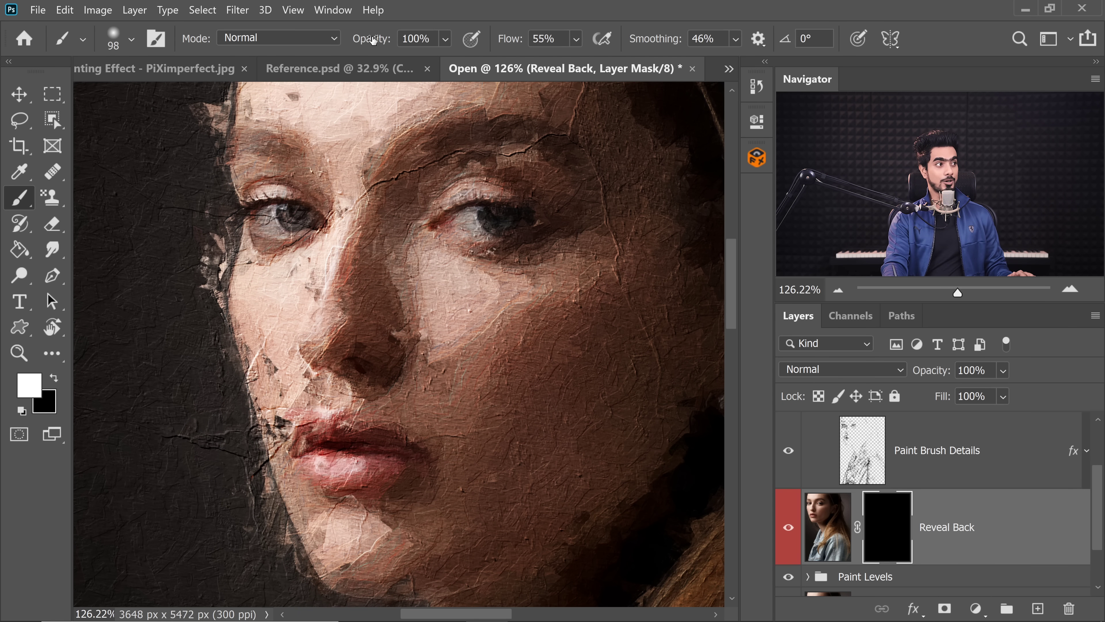
drag(508, 46, 621, 48)
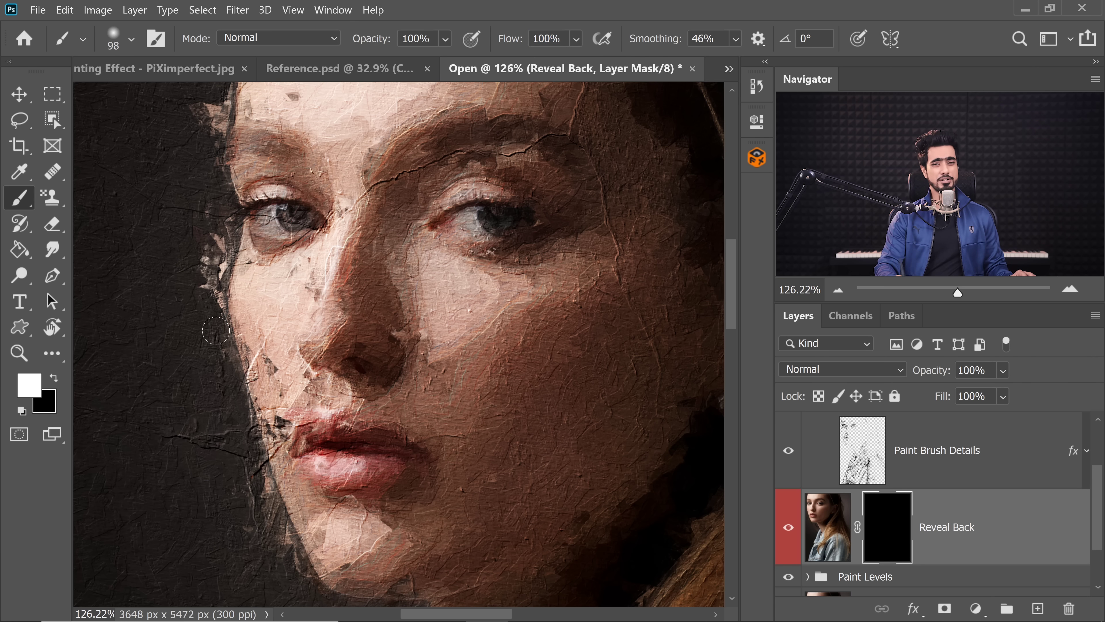
Reduce the brush to 81 px and paint white on the Reveal Back mask over the eyes to restore original photo detail.
drag(261, 375, 255, 376)
drag(295, 432, 266, 393)
drag(321, 326, 372, 325)
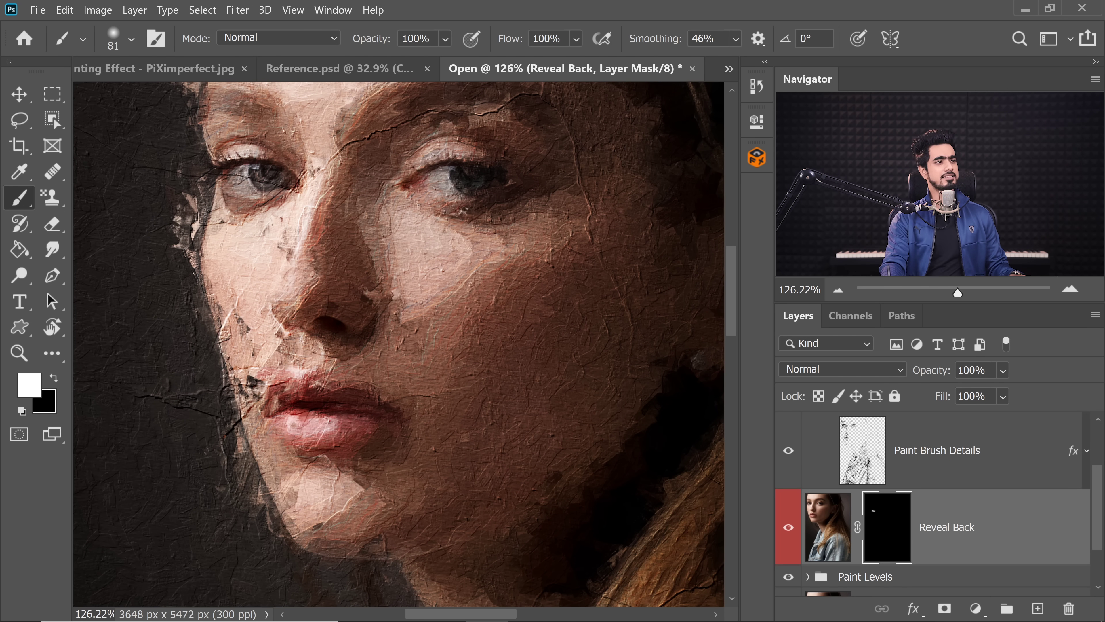
Paint white on the Reveal Back mask along the outer edge of the face, first at 20% flow and again at 82%.
key(shift+2)
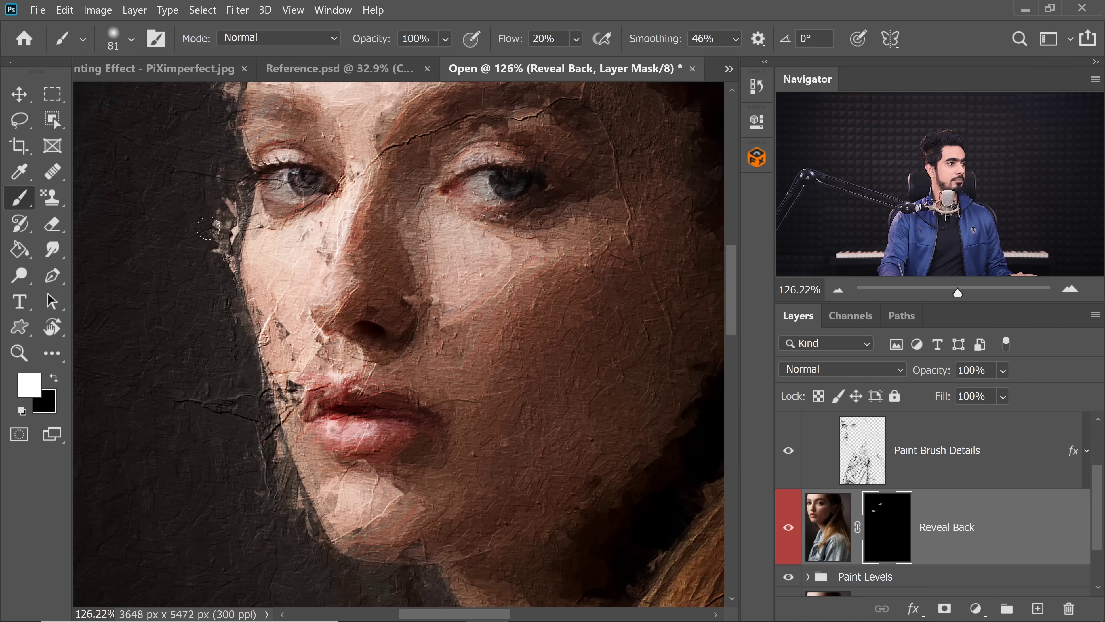
mouse_move(208, 228)
mouse_down()
mouse_move(231, 227)
mouse_move(228, 276)
mouse_up()
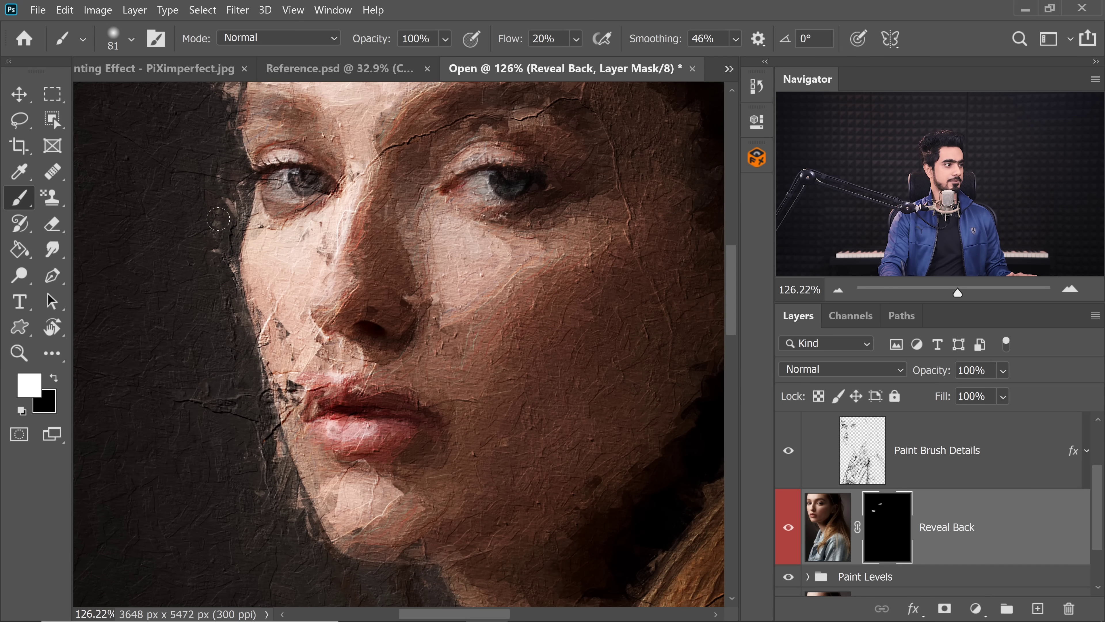
key(shift+8)
key(shift+2)
mouse_move(220, 181)
mouse_down()
mouse_move(235, 162)
mouse_move(224, 282)
mouse_move(261, 447)
mouse_move(286, 499)
mouse_move(284, 525)
mouse_move(296, 529)
mouse_move(294, 502)
mouse_move(317, 538)
mouse_move(297, 481)
mouse_up()
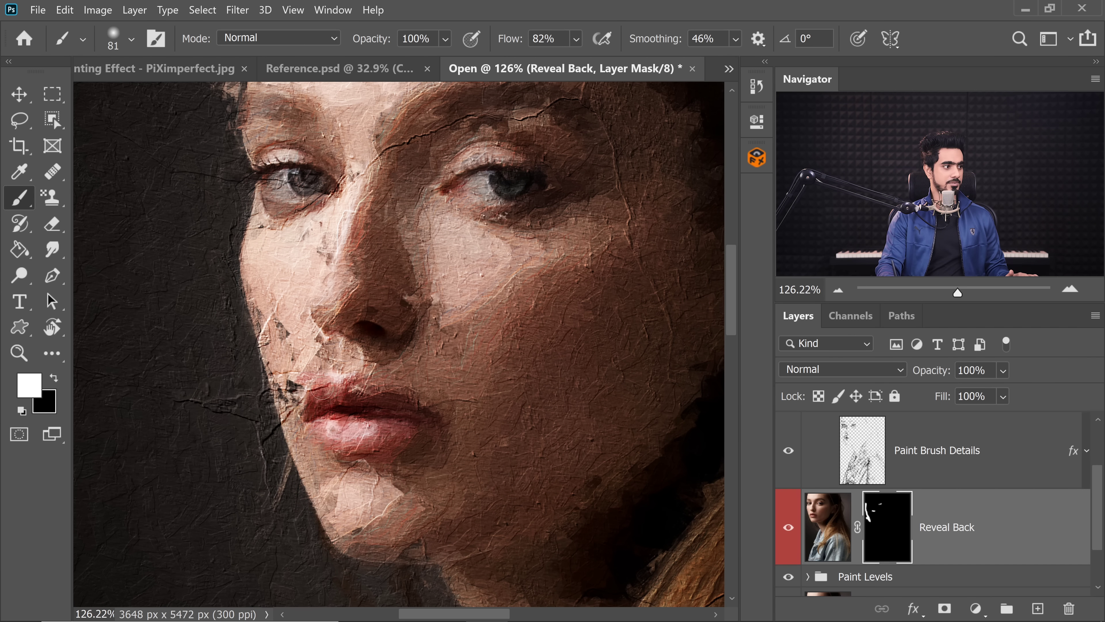
Paint white on the Reveal Back mask over the lips, cheek, nose and brow areas, and review the face.
mouse_move(363, 377)
mouse_down()
mouse_move(409, 397)
mouse_move(393, 451)
mouse_move(335, 454)
mouse_move(317, 431)
mouse_up()
mouse_move(274, 398)
mouse_down()
mouse_move(292, 382)
mouse_move(291, 397)
mouse_move(279, 392)
mouse_move(279, 322)
mouse_up()
scroll(251, 317, up, 4)
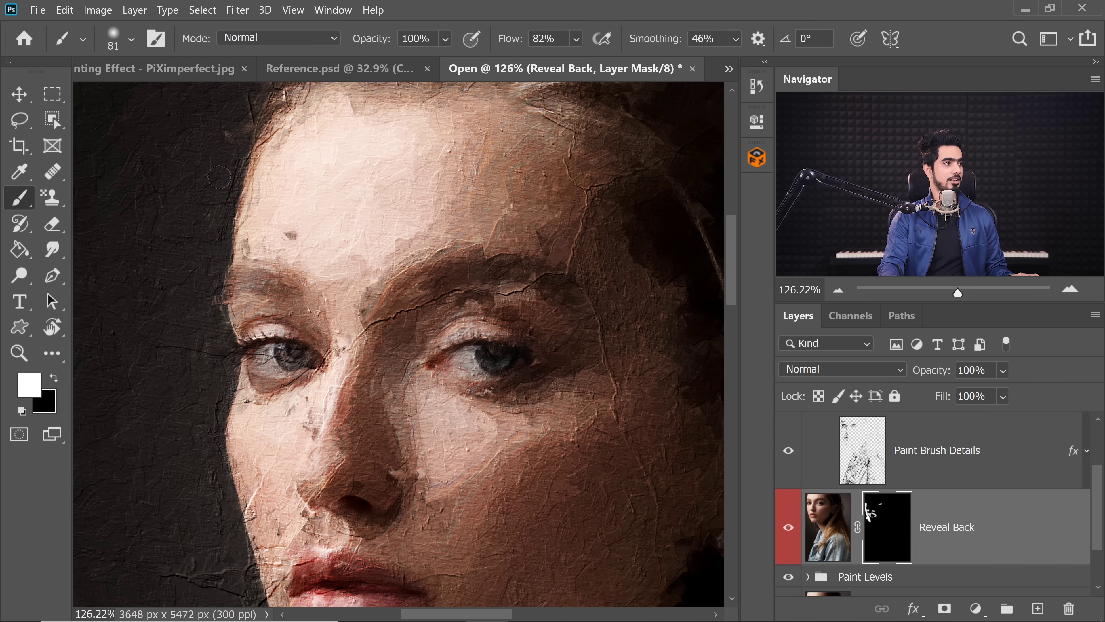
drag(319, 306, 275, 306)
drag(348, 352, 312, 291)
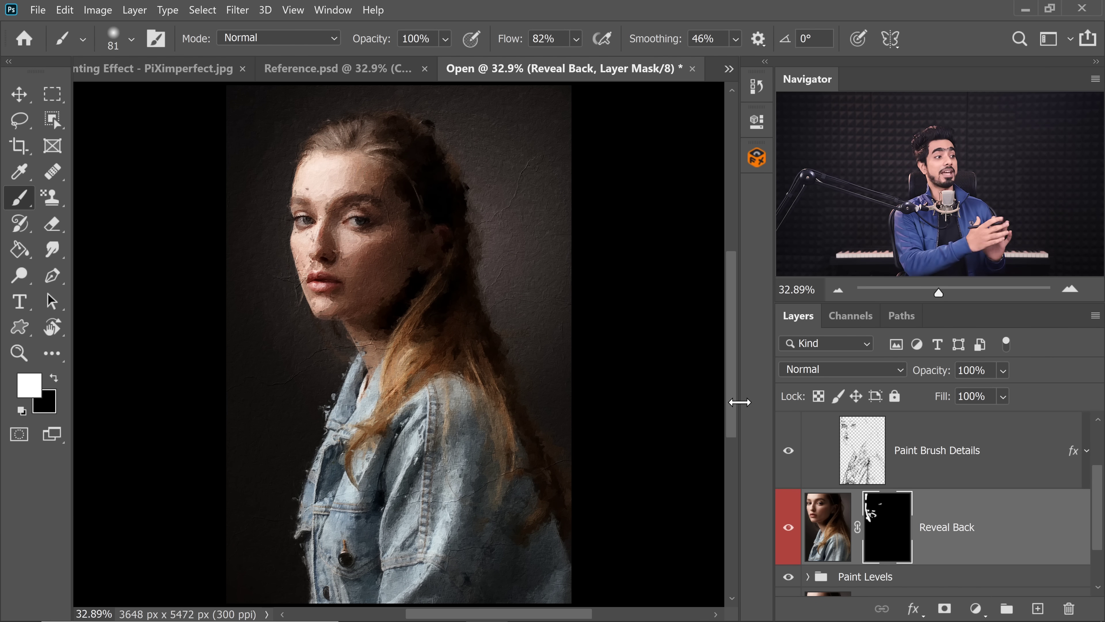
key(ctrl+plus)
key(ctrl+plus)
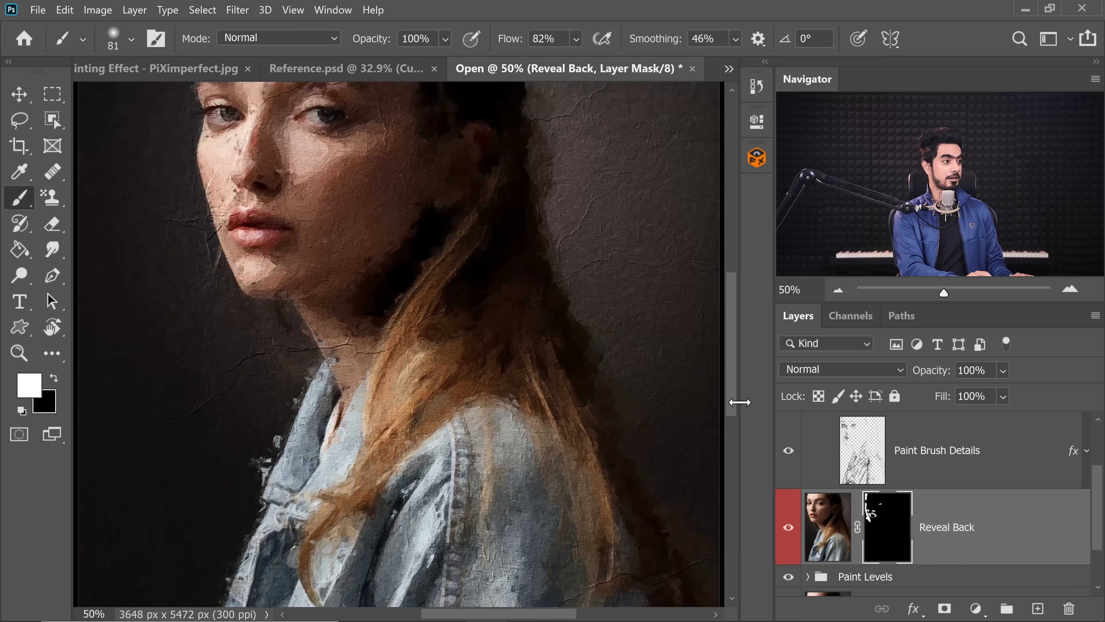
drag(376, 318, 402, 418)
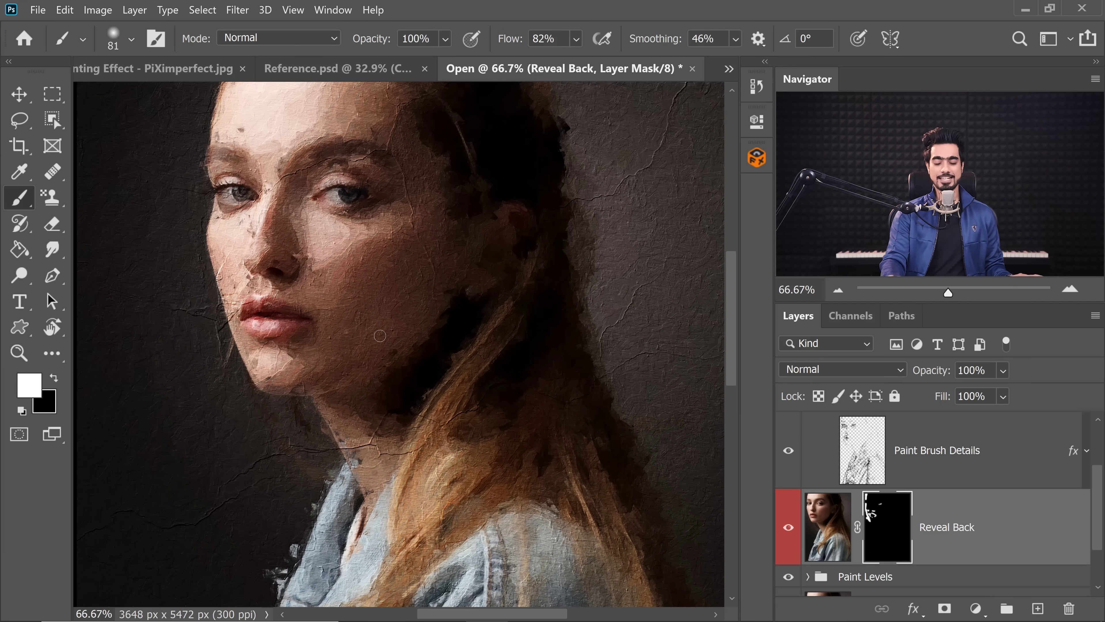
key(ctrl+0)
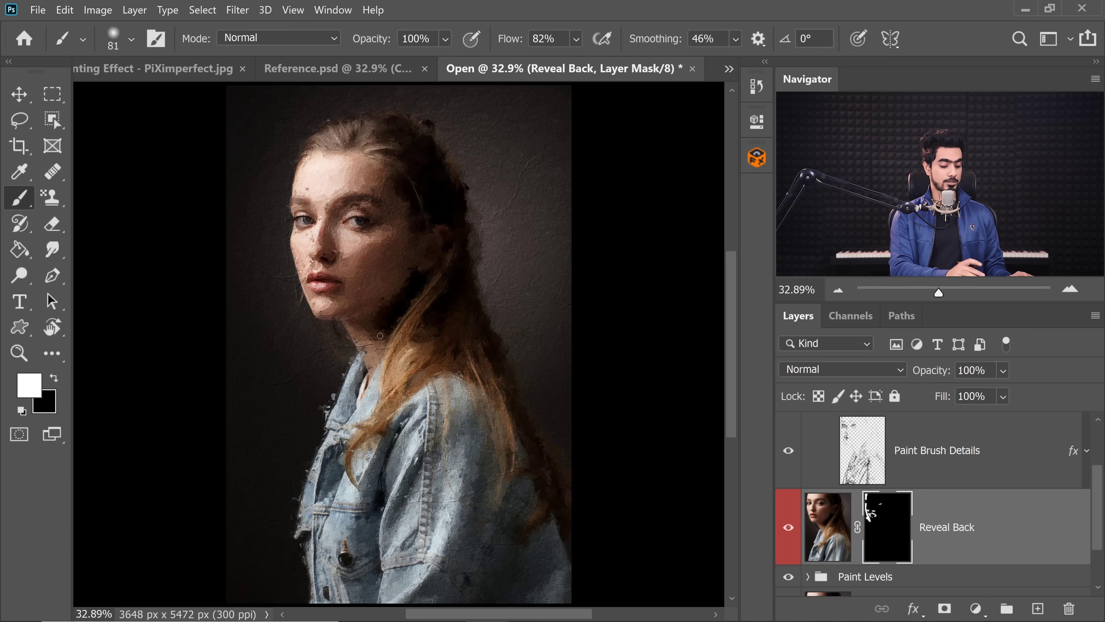
Fill the entire Reveal Back mask with black and remove the selection.
key(ctrl+a)
key(x)
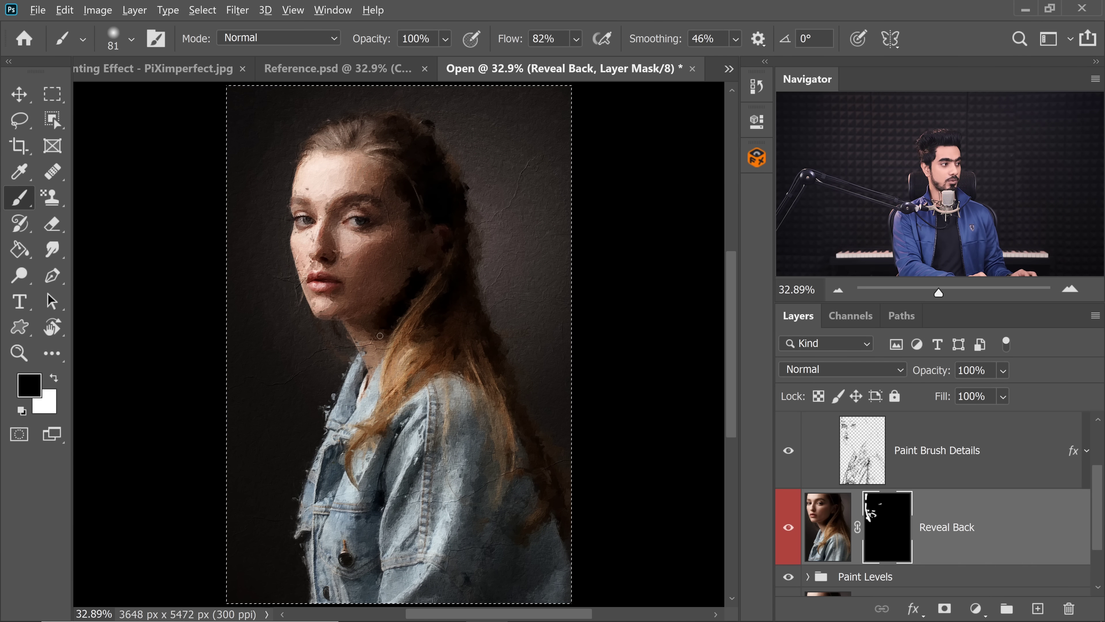
key(alt+BackSpace)
key(ctrl+d)
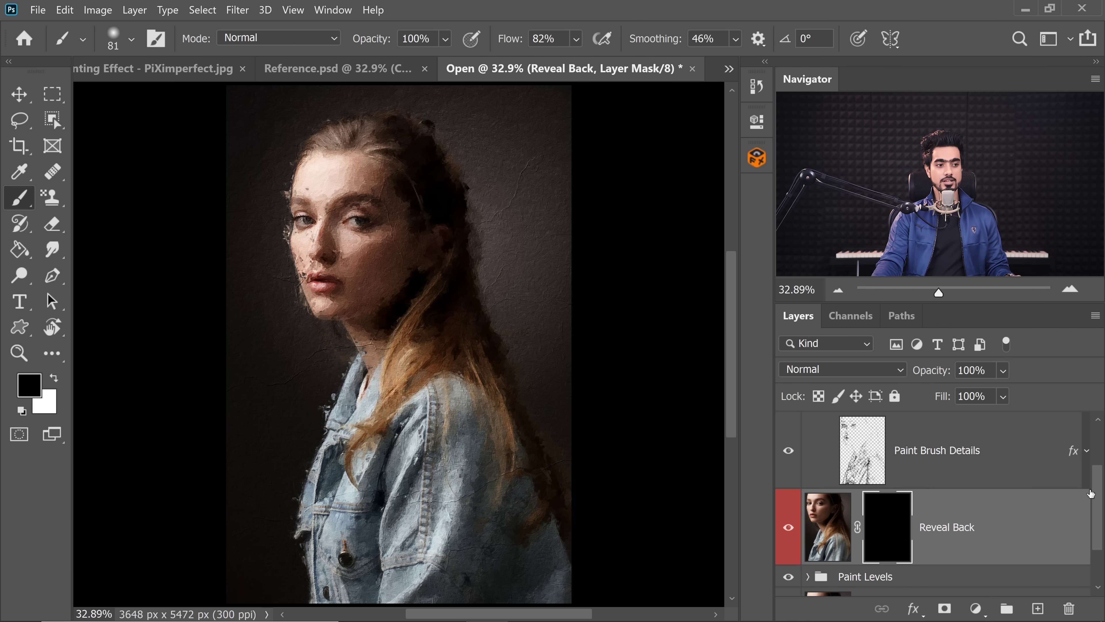
Expand the Paint Levels group and hide its Refiller, Lines and Details, Small Brush and Medium Brush layers.
drag(1100, 505, 1099, 536)
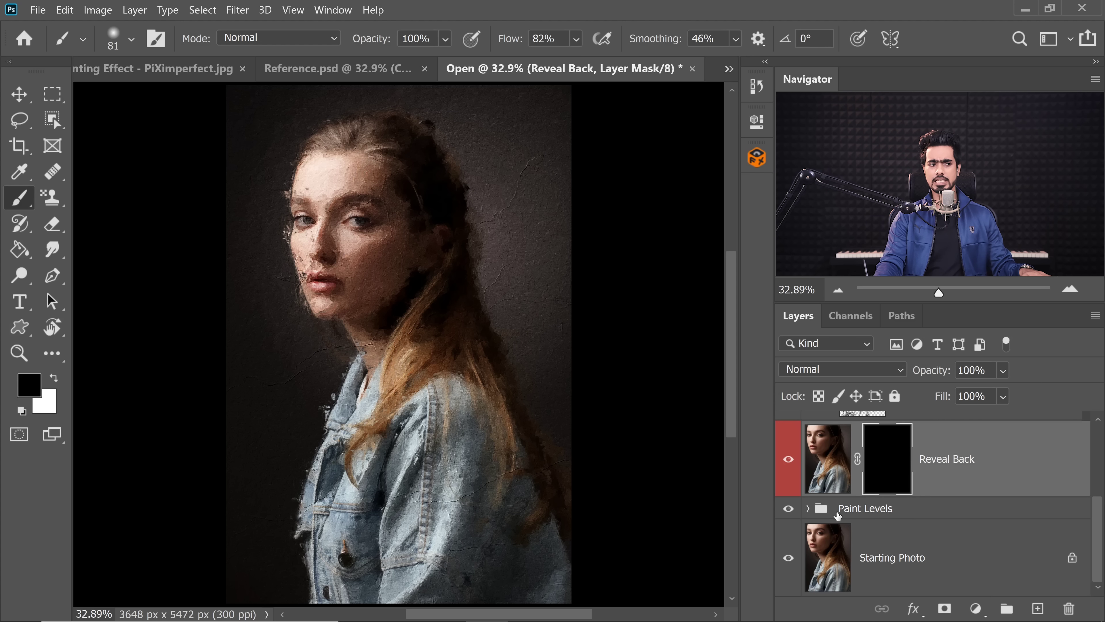
click(807, 509)
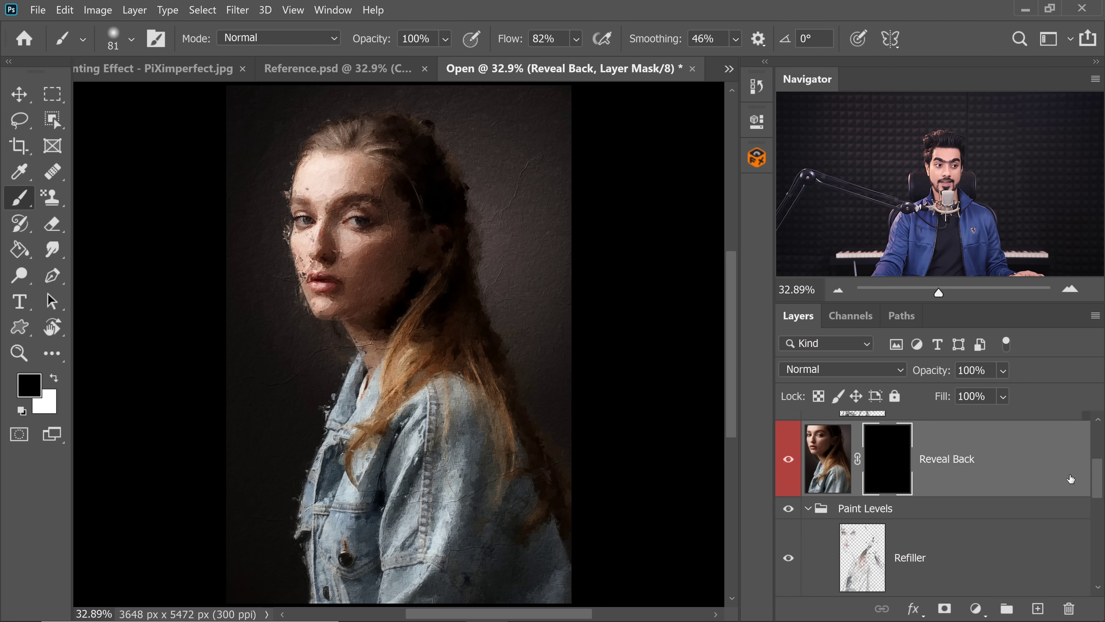
mouse_move(1098, 487)
mouse_down()
mouse_move(1098, 520)
mouse_move(1099, 501)
mouse_up()
drag(782, 473, 789, 564)
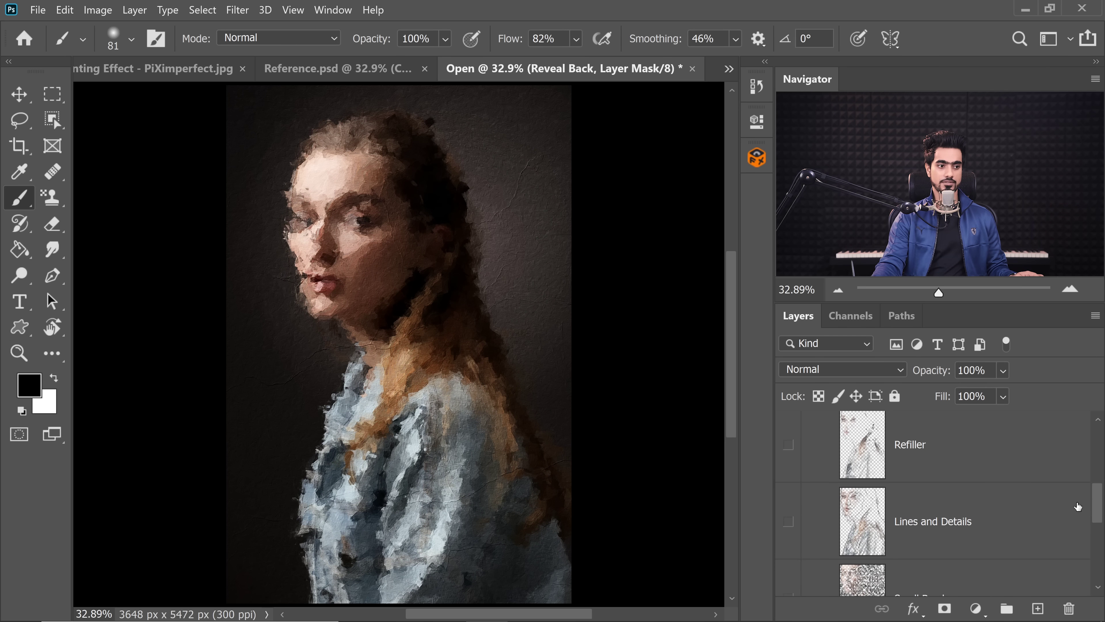
click(1088, 508)
scroll(1092, 530, down, 3)
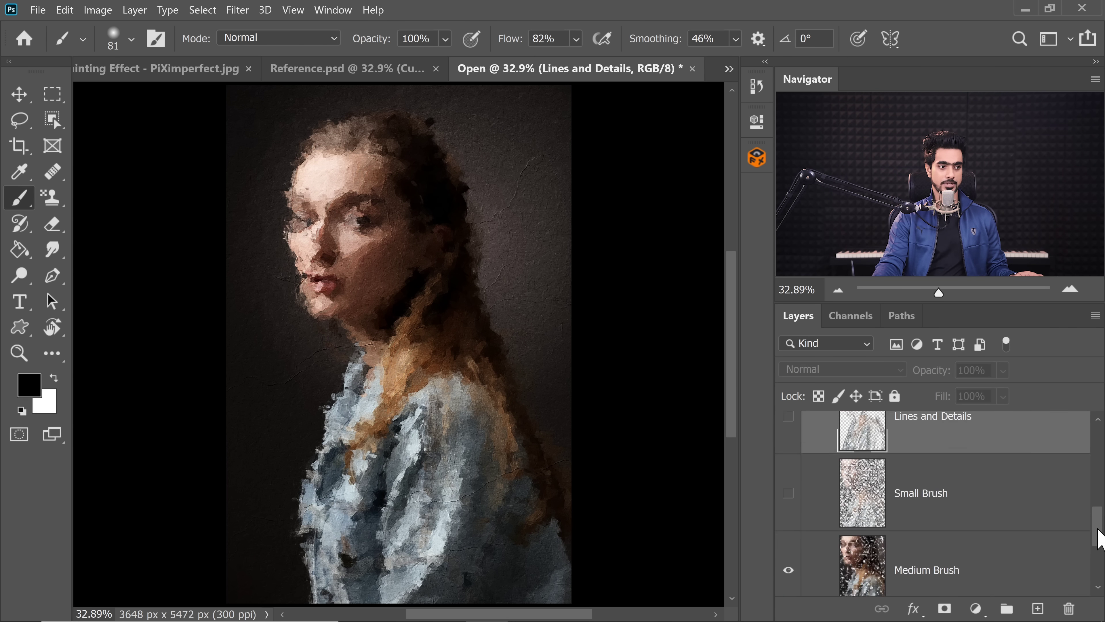
click(789, 462)
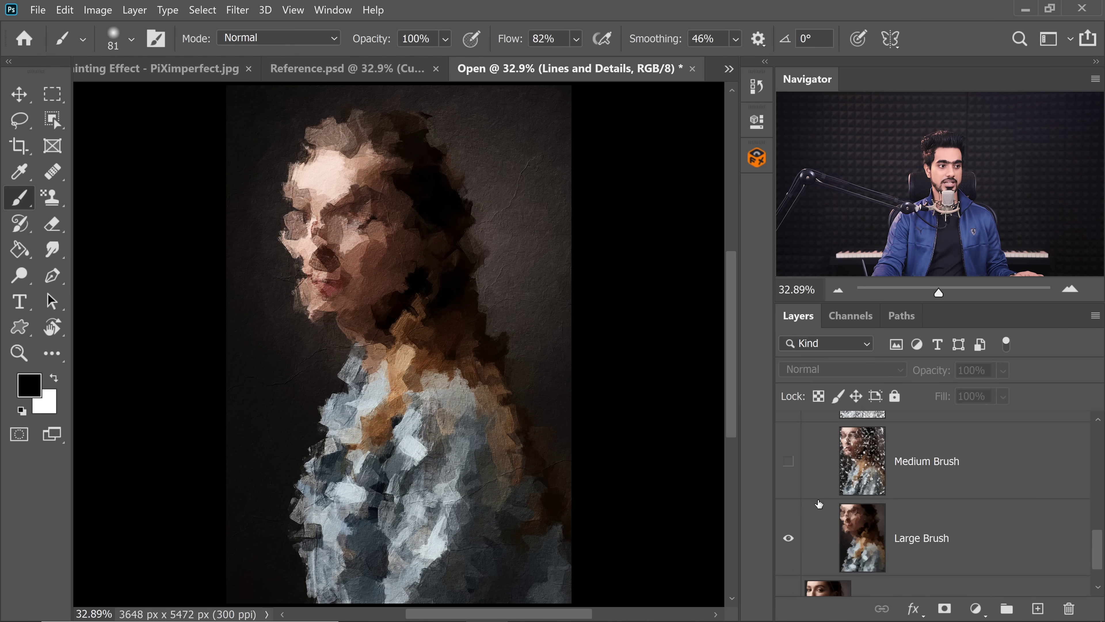
Show the Medium Brush, Small Brush, Lines and Details, and Refiller layers one after another to compare the detail on the face.
scroll(367, 211, up, 5)
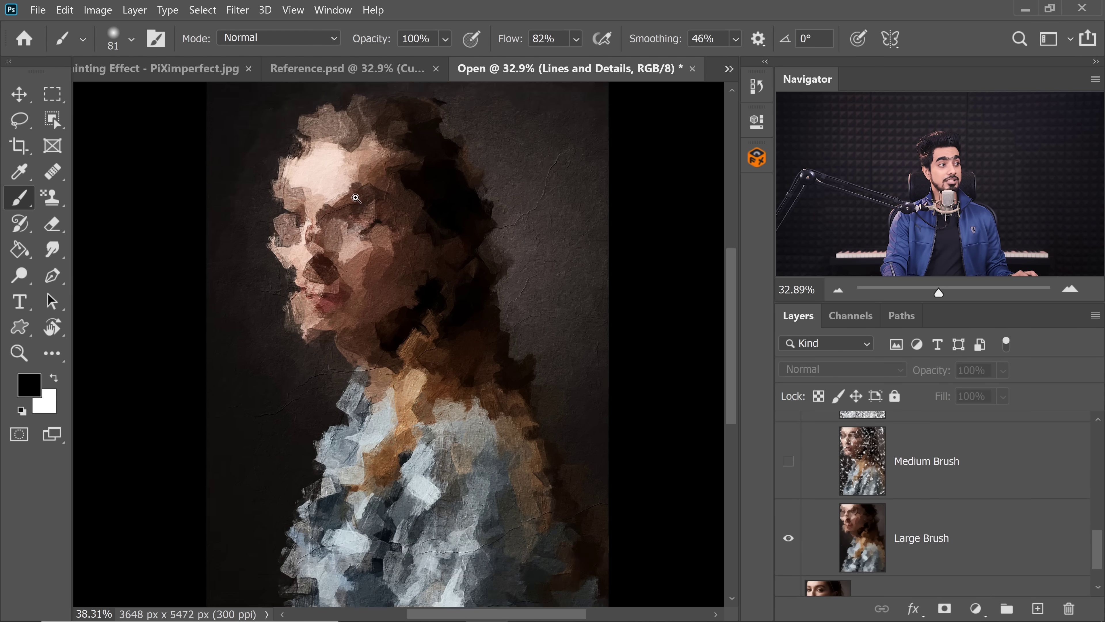
drag(400, 256, 407, 296)
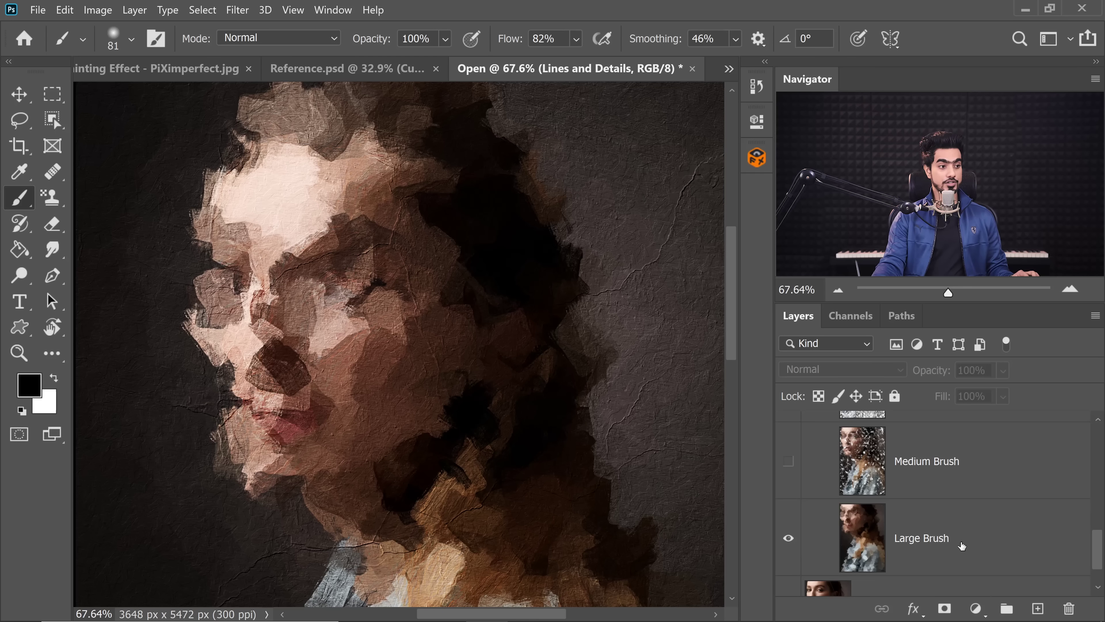
scroll(1098, 544, up, 2)
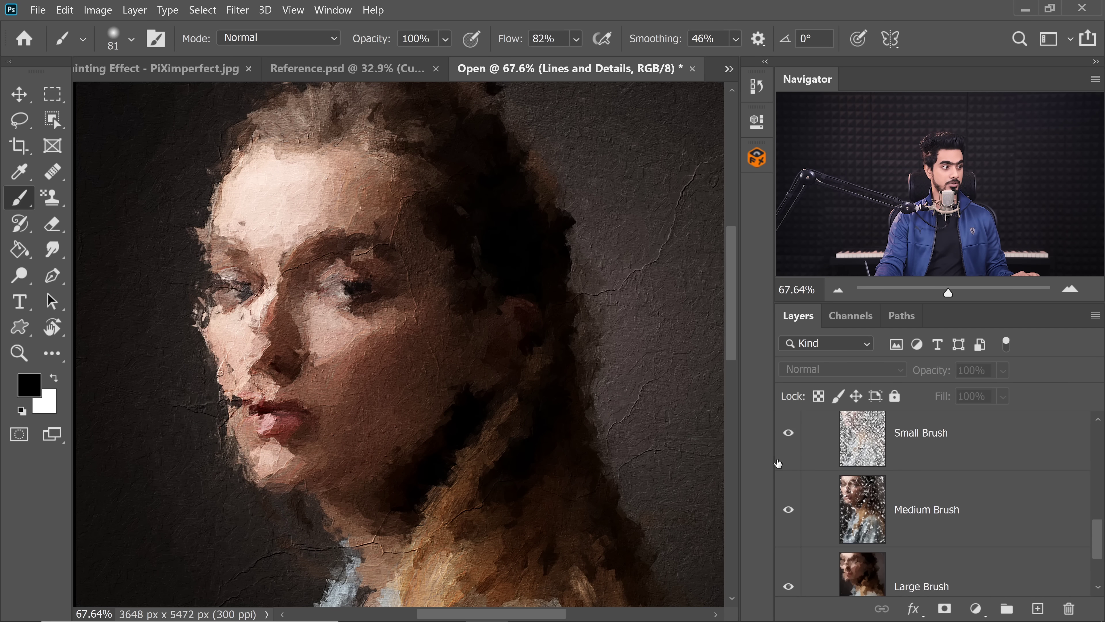
scroll(1097, 531, up, 4)
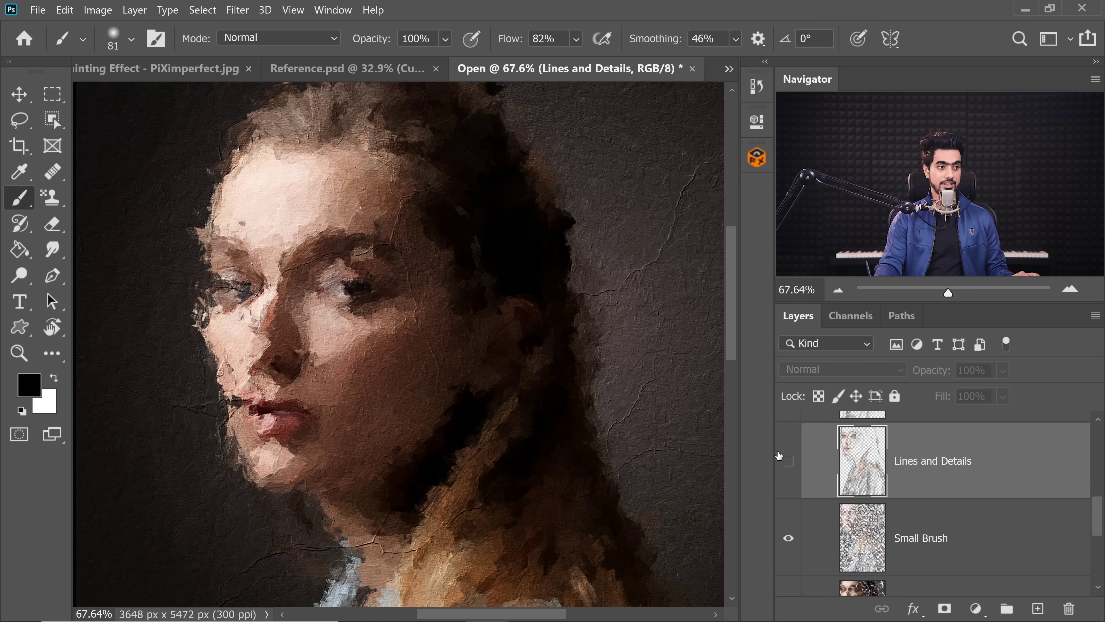
click(787, 462)
click(787, 462)
scroll(1088, 513, up, 3)
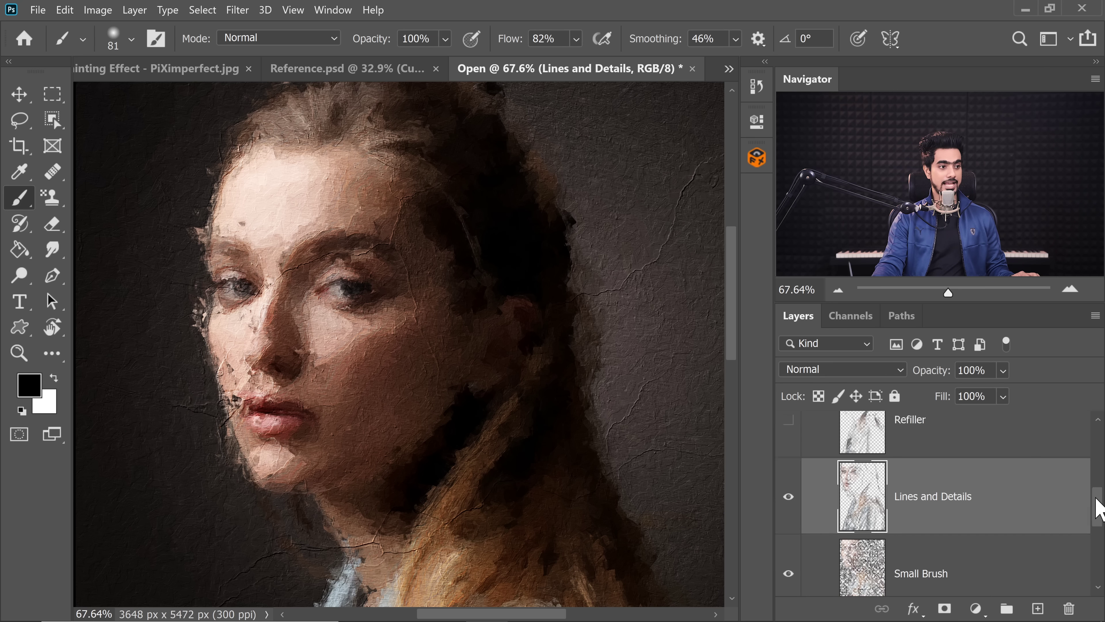
click(789, 474)
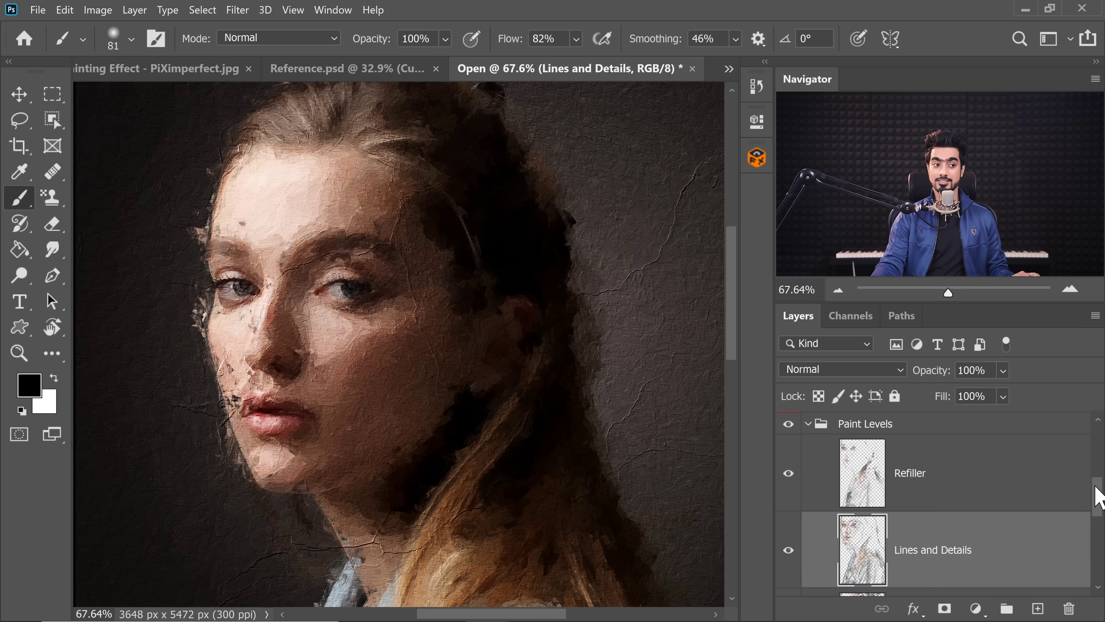
scroll(1098, 505, down, 1)
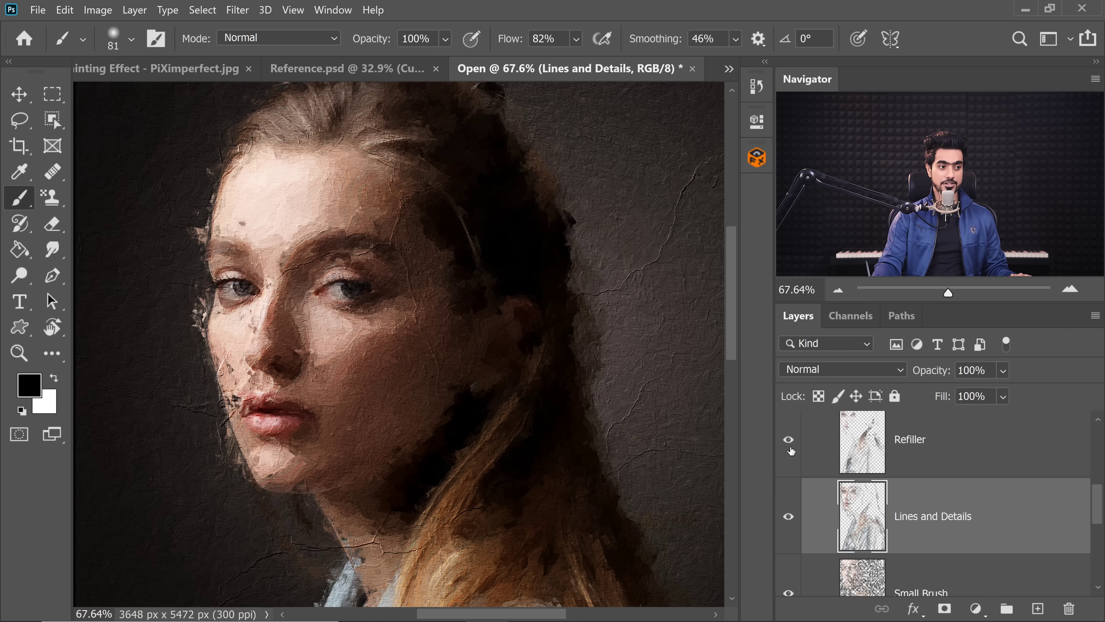
Hide the Refiller, Lines and Details, Small Brush and Medium Brush layers again, leaving only Large Brush on in the group.
drag(791, 451, 791, 565)
drag(1097, 518, 1096, 551)
click(788, 473)
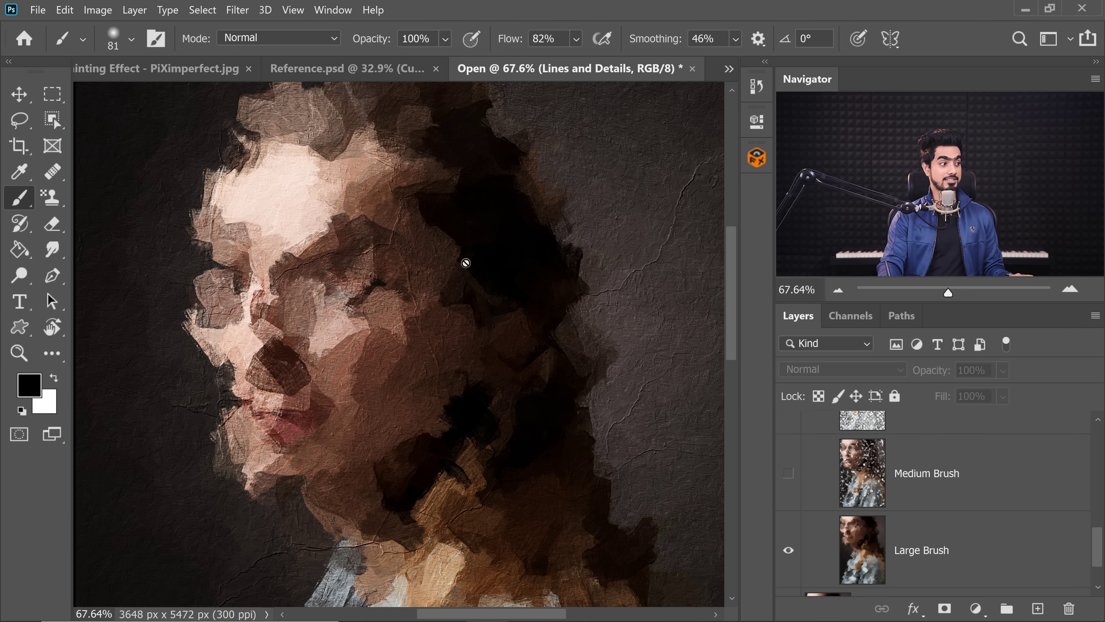
Show and select the Medium Brush layer and give it a black layer mask.
scroll(466, 263, down, 4)
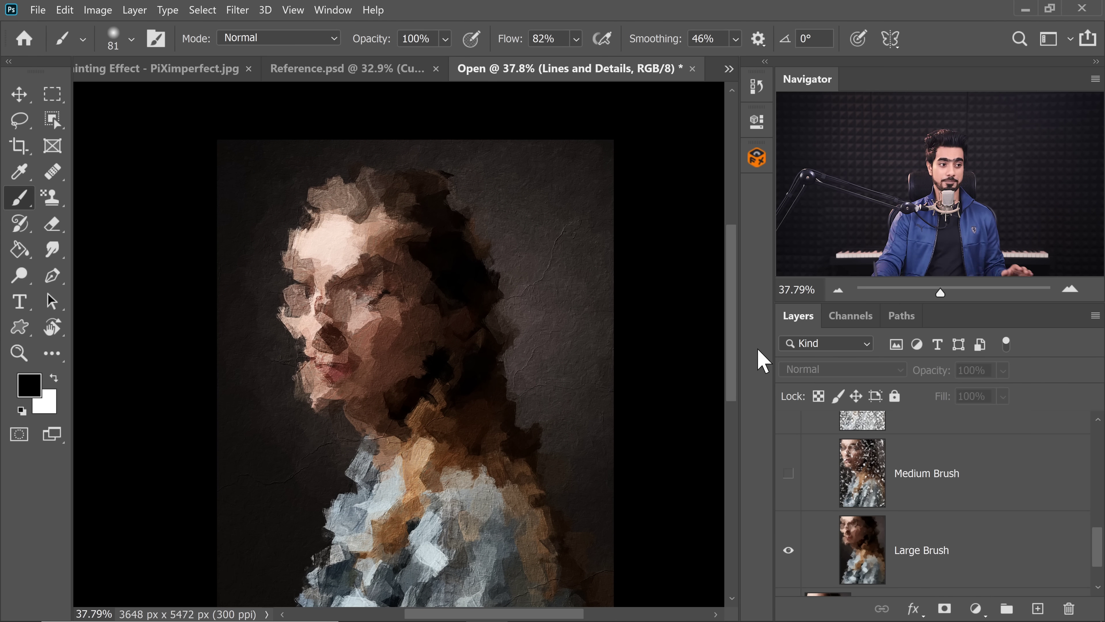
click(894, 505)
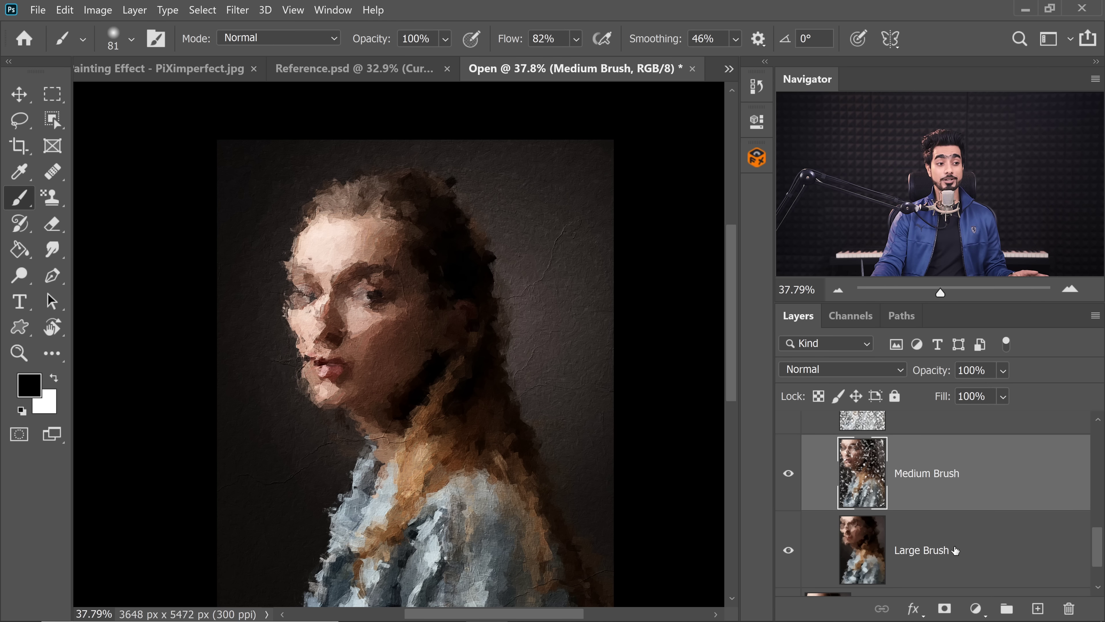
alt+click(944, 611)
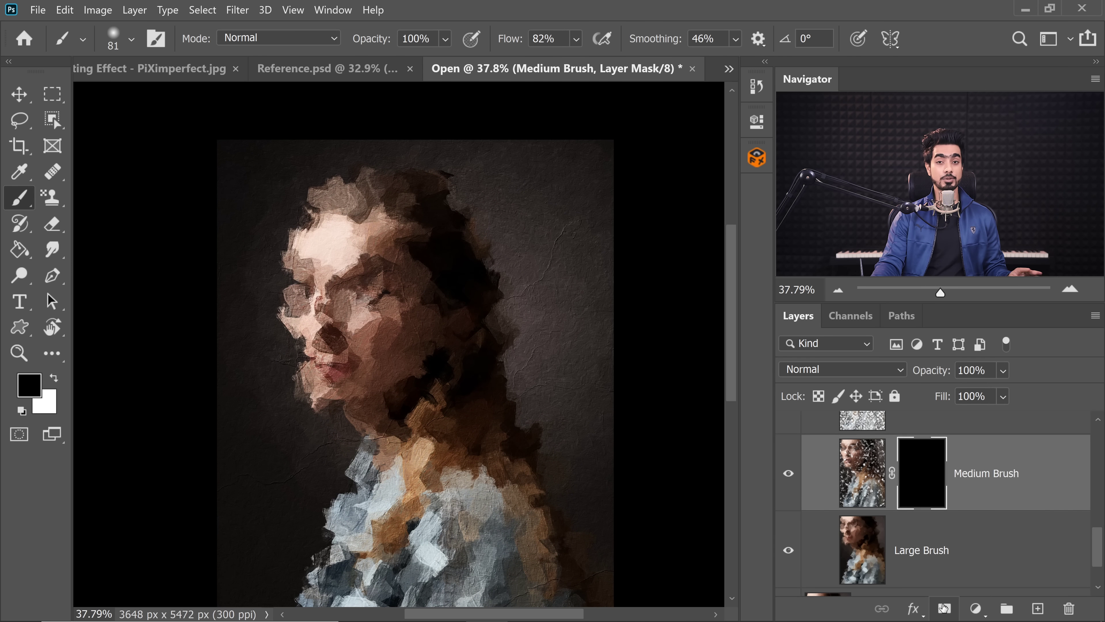
Paint white on the Medium Brush mask along the subject's outline and over the face, hair and dress, using a 415 px soft round brush at 100% flow.
drag(510, 43, 529, 44)
click(114, 41)
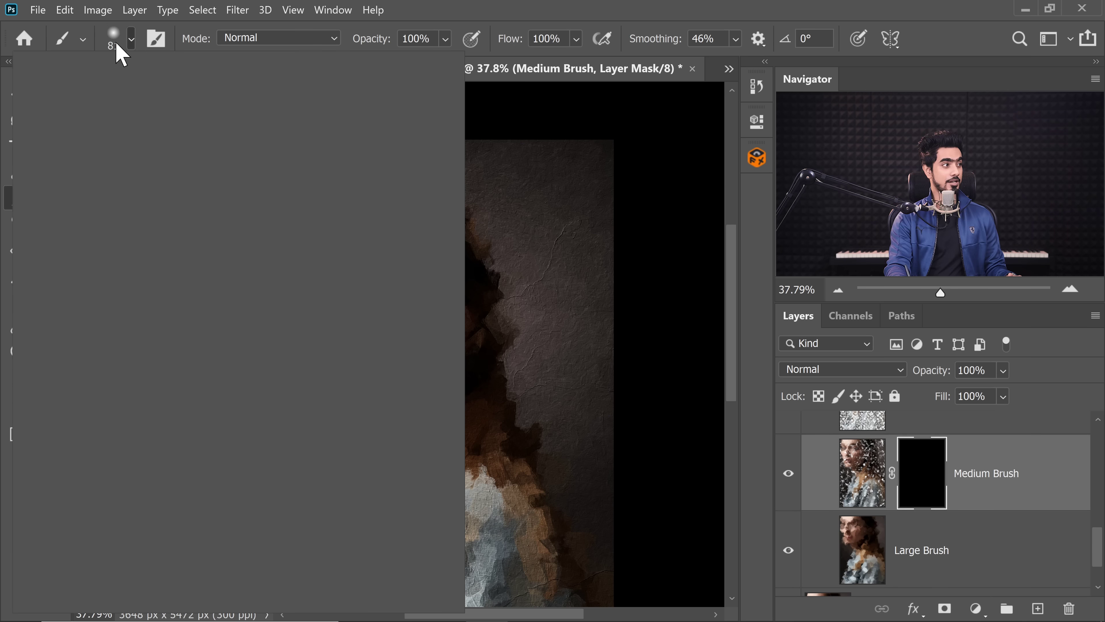
click(130, 39)
click(132, 42)
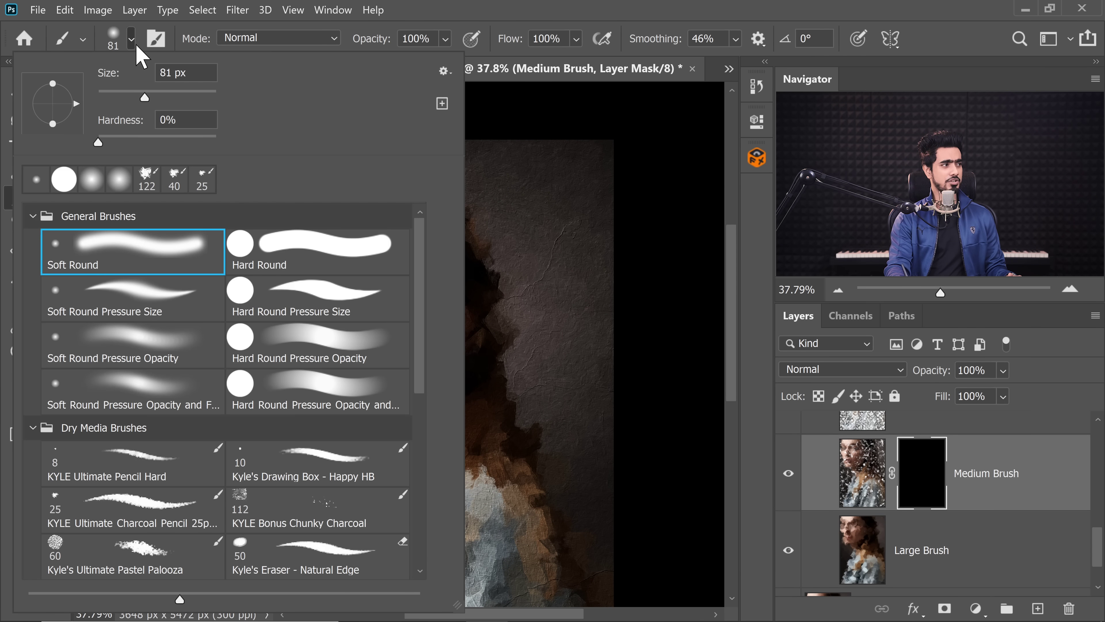
click(131, 44)
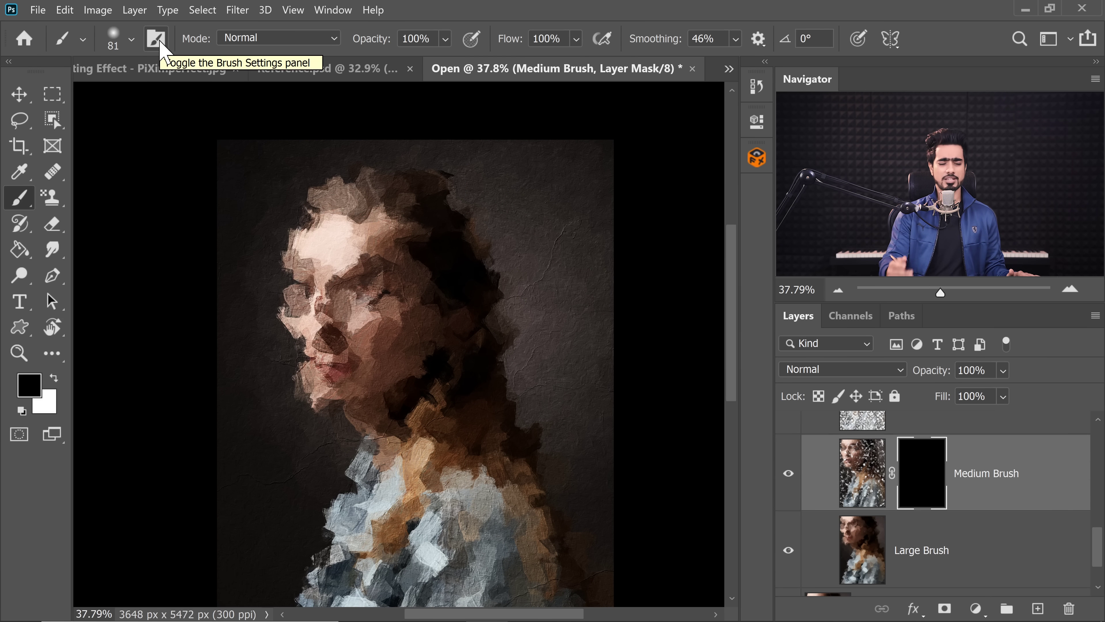
mouse_move(335, 244)
mouse_down()
mouse_move(395, 250)
mouse_move(320, 274)
mouse_move(303, 262)
mouse_up()
key(x)
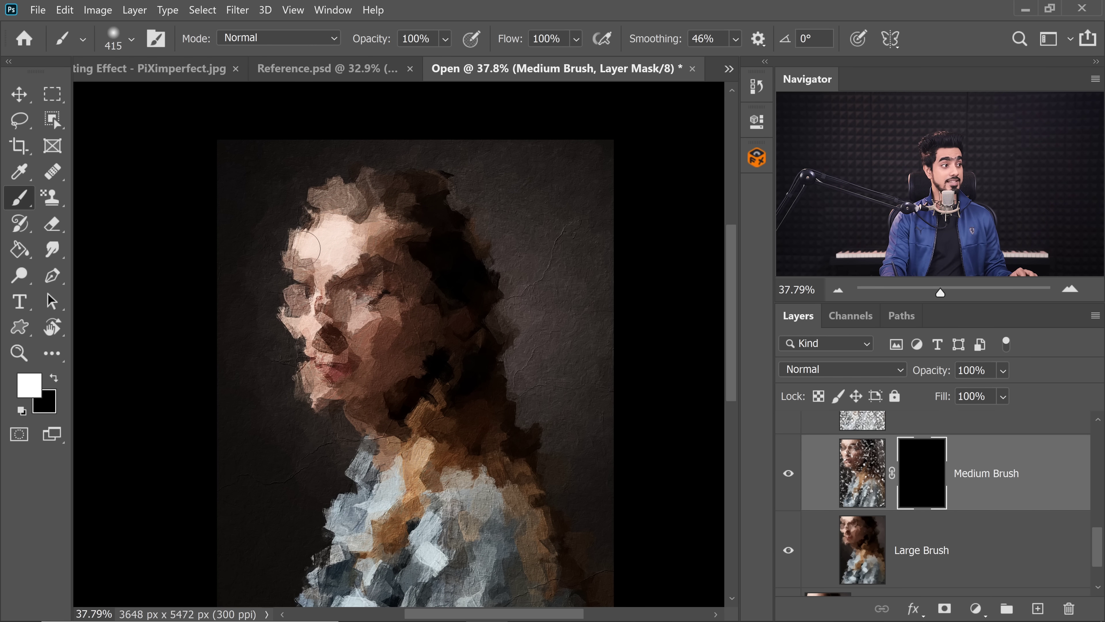
mouse_move(305, 337)
mouse_down()
mouse_move(314, 383)
mouse_move(363, 462)
mouse_move(357, 575)
mouse_up()
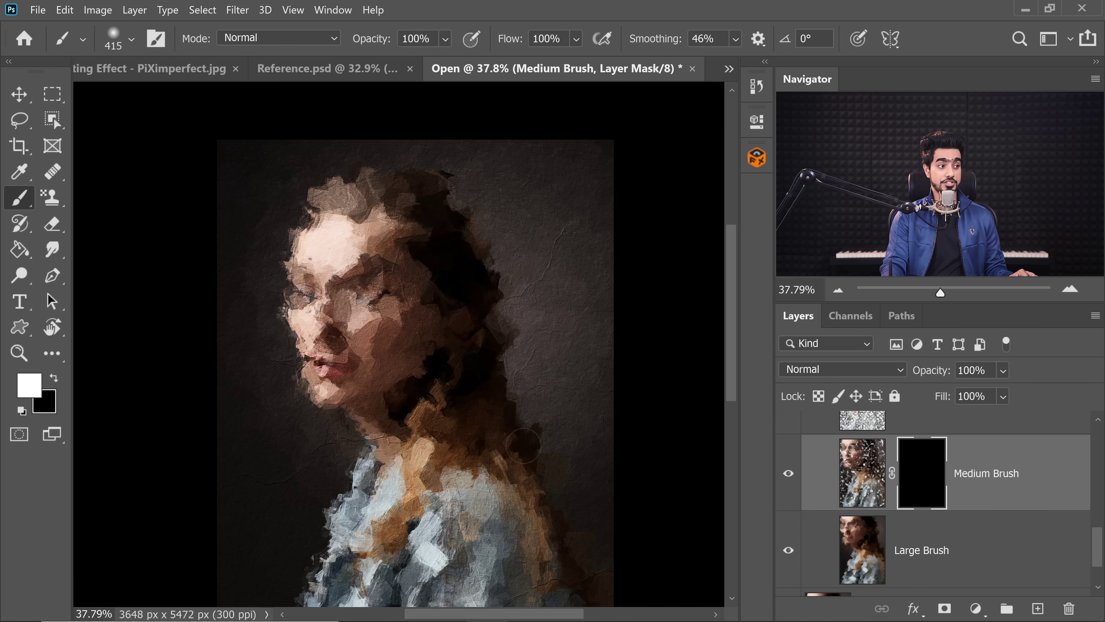
drag(528, 473, 579, 573)
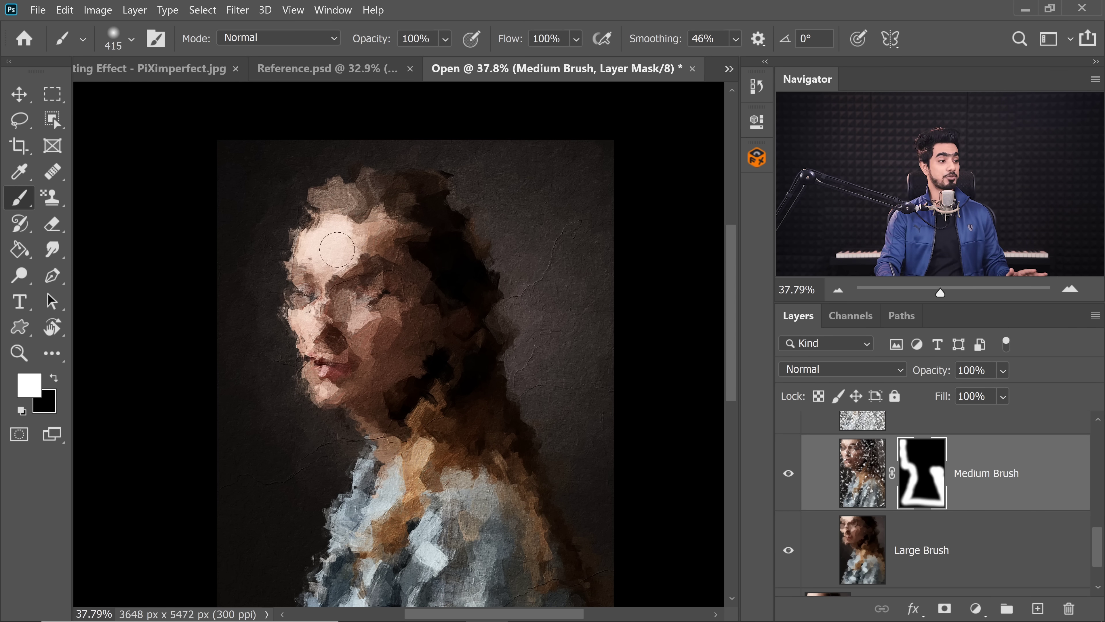
mouse_move(360, 290)
mouse_down()
mouse_move(350, 313)
mouse_move(361, 186)
mouse_move(460, 213)
mouse_move(524, 450)
mouse_move(570, 565)
mouse_move(392, 246)
mouse_move(328, 348)
mouse_move(362, 290)
mouse_move(443, 344)
mouse_move(452, 466)
mouse_move(401, 552)
mouse_move(475, 565)
mouse_up()
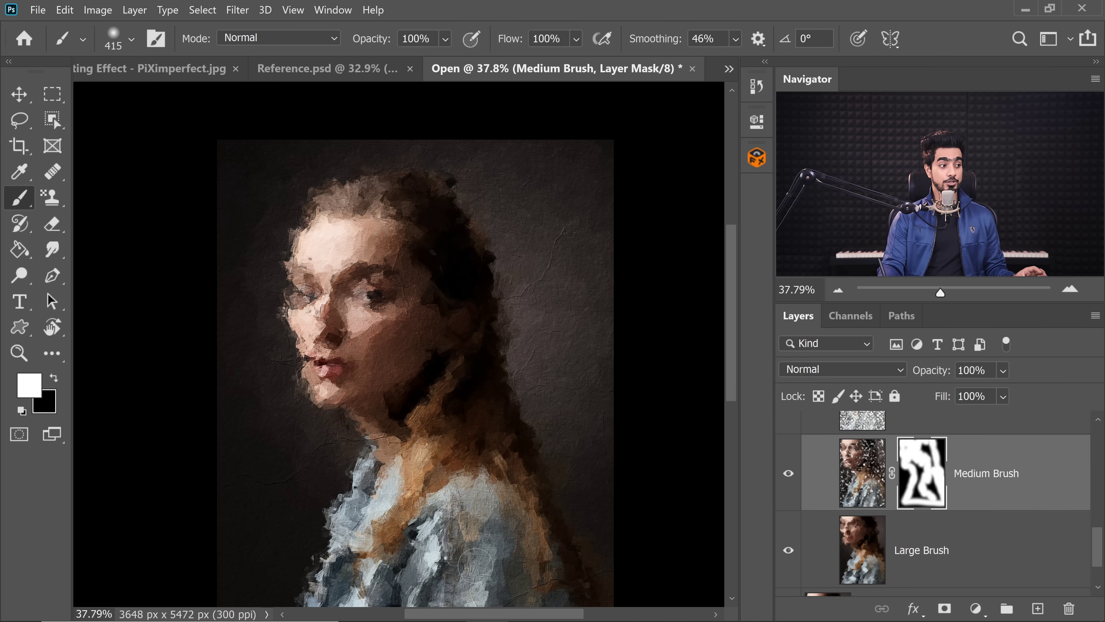
Display the Medium Brush mask on its own, set brush smoothing to 0%, and fill the remaining gaps inside the silhouette with white.
alt+click(926, 484)
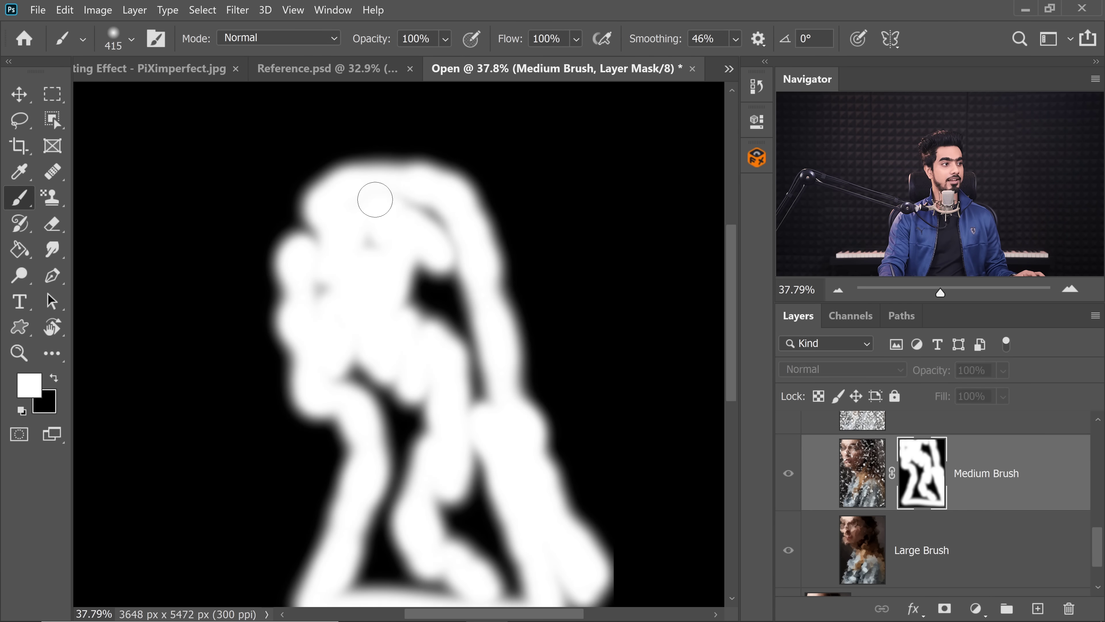
mouse_move(375, 199)
mouse_down()
mouse_move(412, 234)
mouse_move(323, 217)
mouse_move(308, 251)
mouse_move(383, 373)
mouse_move(433, 190)
mouse_move(448, 561)
mouse_move(483, 466)
mouse_up()
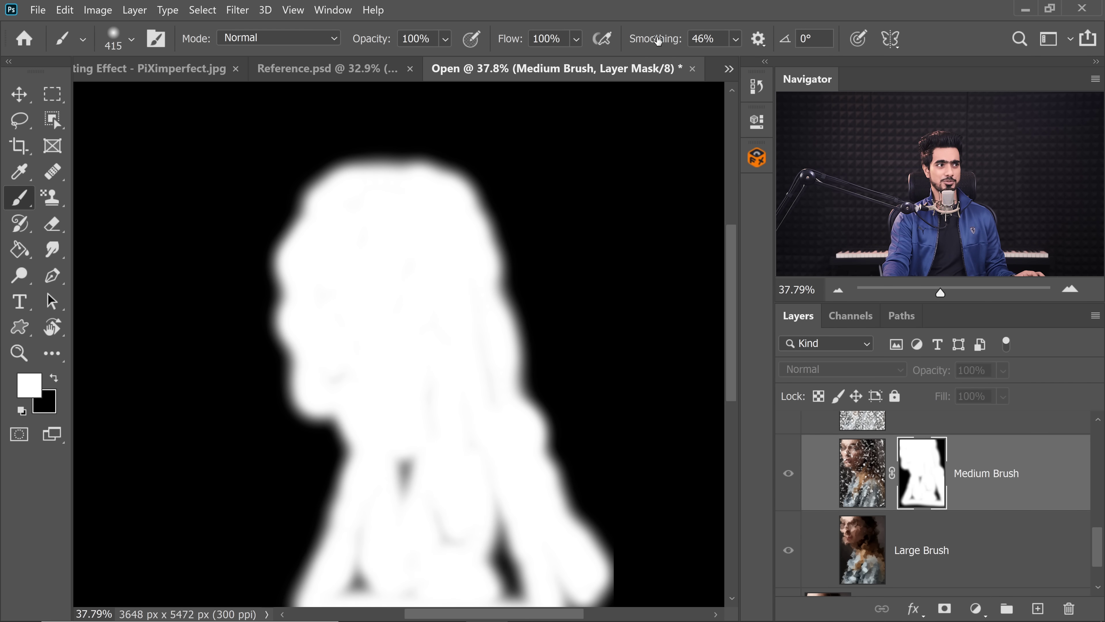
click(705, 39)
text(0)
key(Return)
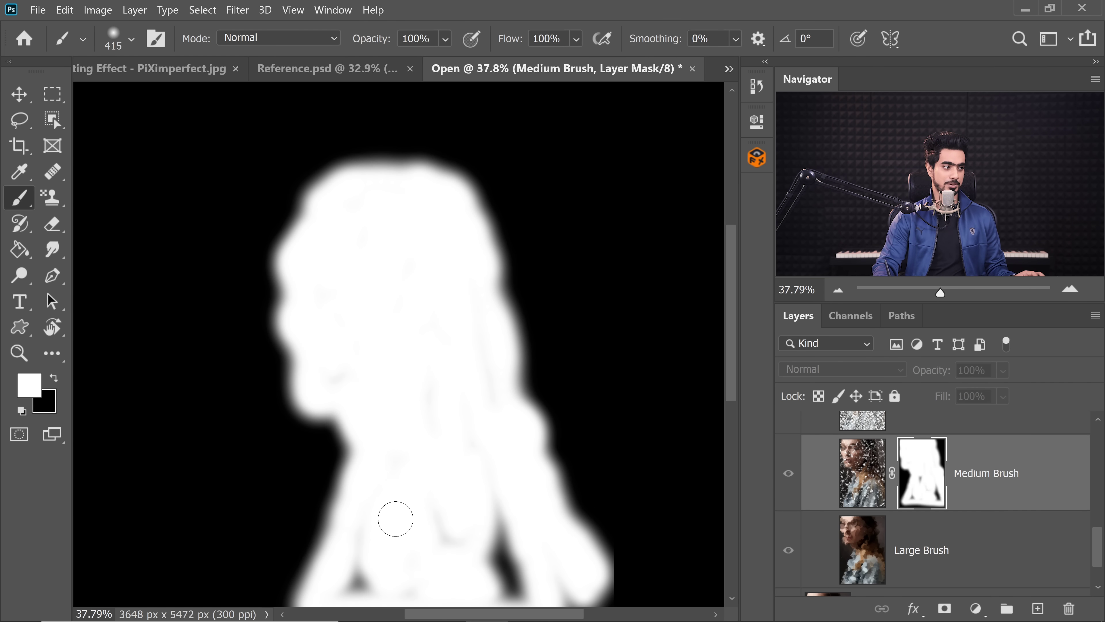
mouse_move(395, 518)
mouse_down()
mouse_move(358, 588)
mouse_move(395, 545)
mouse_move(503, 540)
mouse_move(434, 402)
mouse_up()
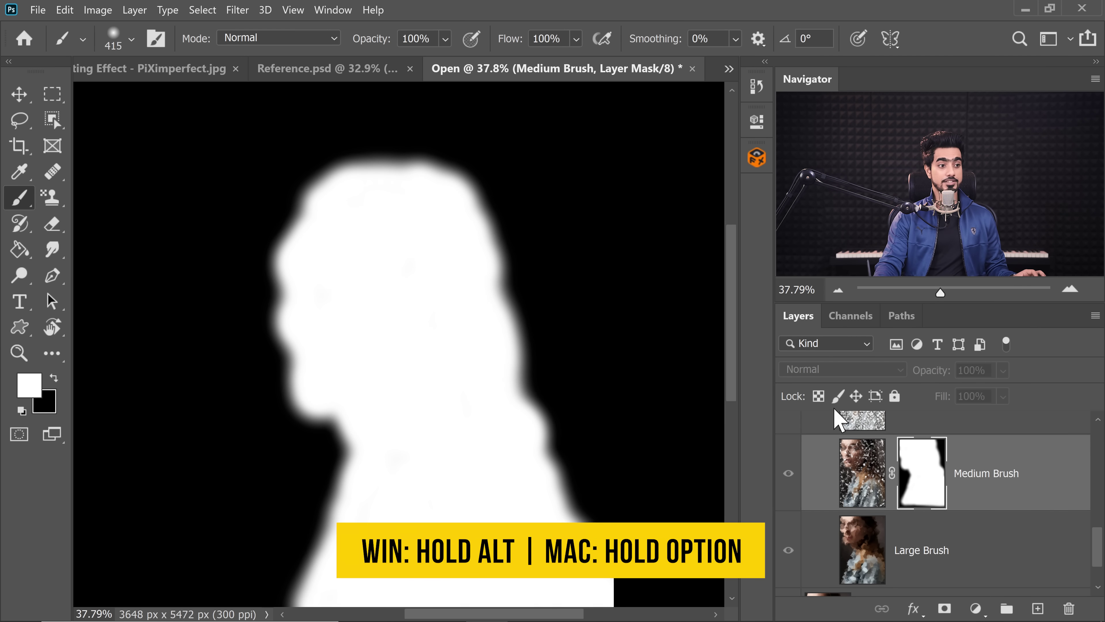
alt+click(928, 481)
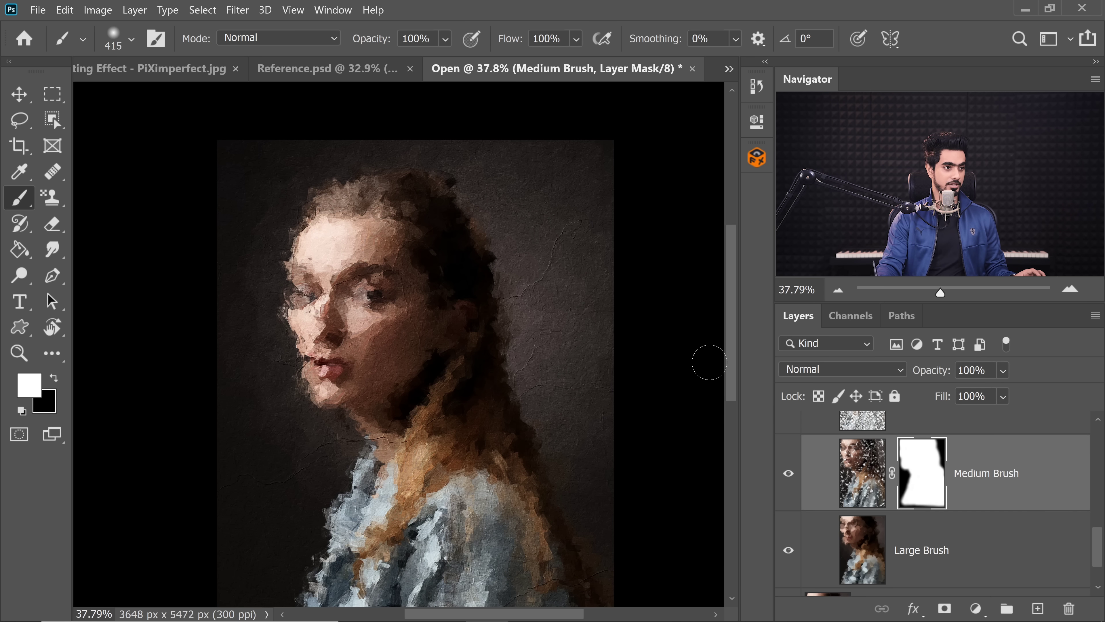
Extend the white on the Medium Brush mask down to the image's lower edge over the dress, inspecting the mask on its own for gaps.
drag(731, 369, 734, 405)
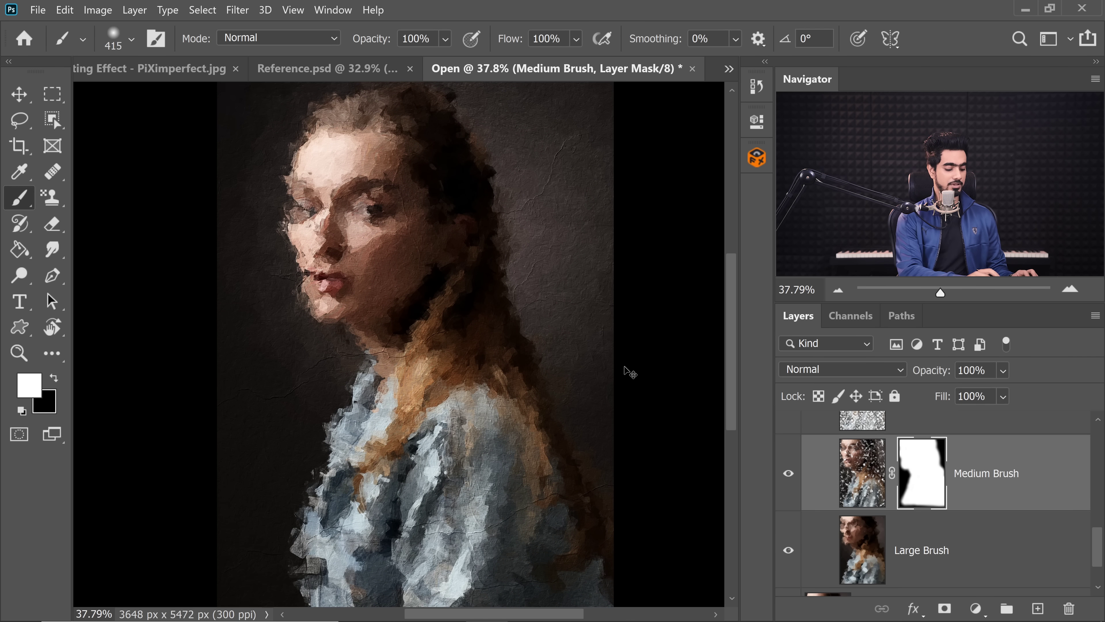
key(ctrl+minus)
key(ctrl+minus)
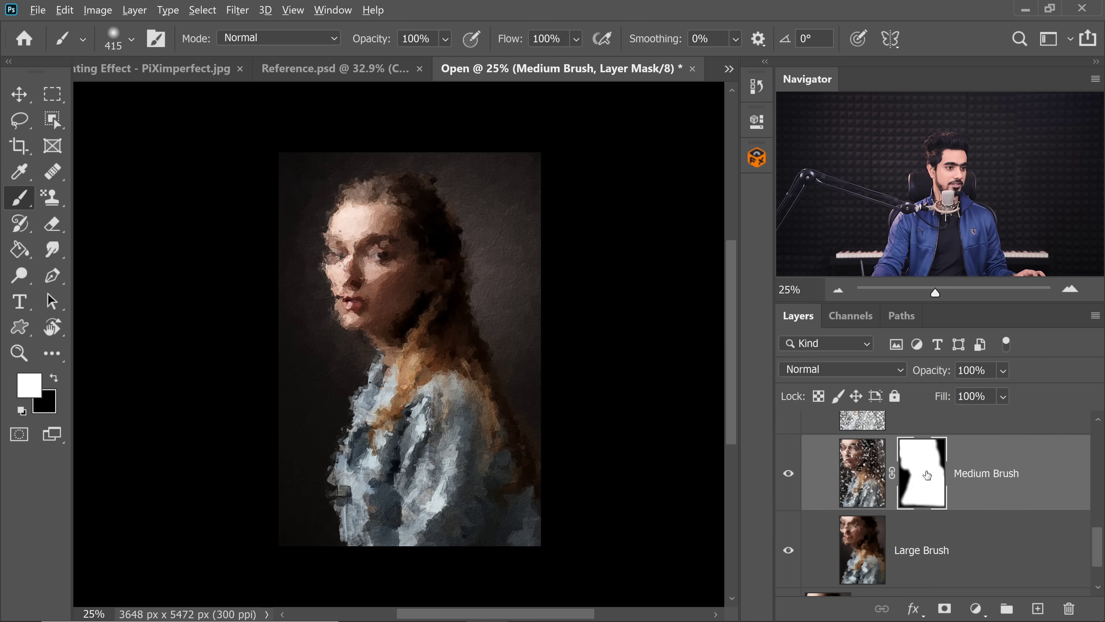
alt+click(927, 475)
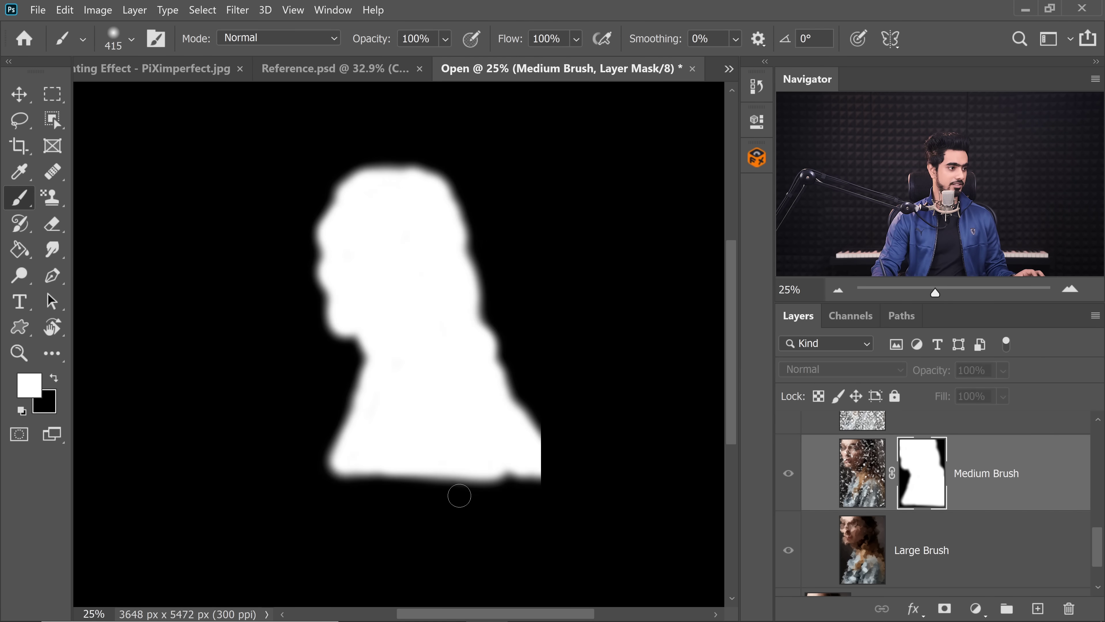
alt+click(929, 482)
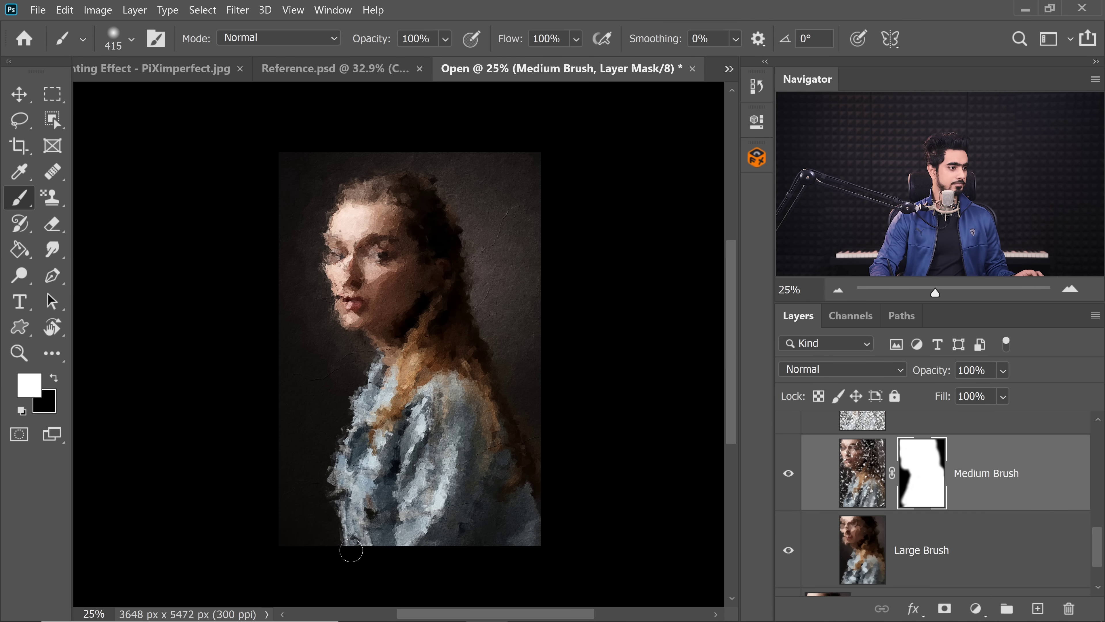
alt+click(925, 501)
alt+click(925, 501)
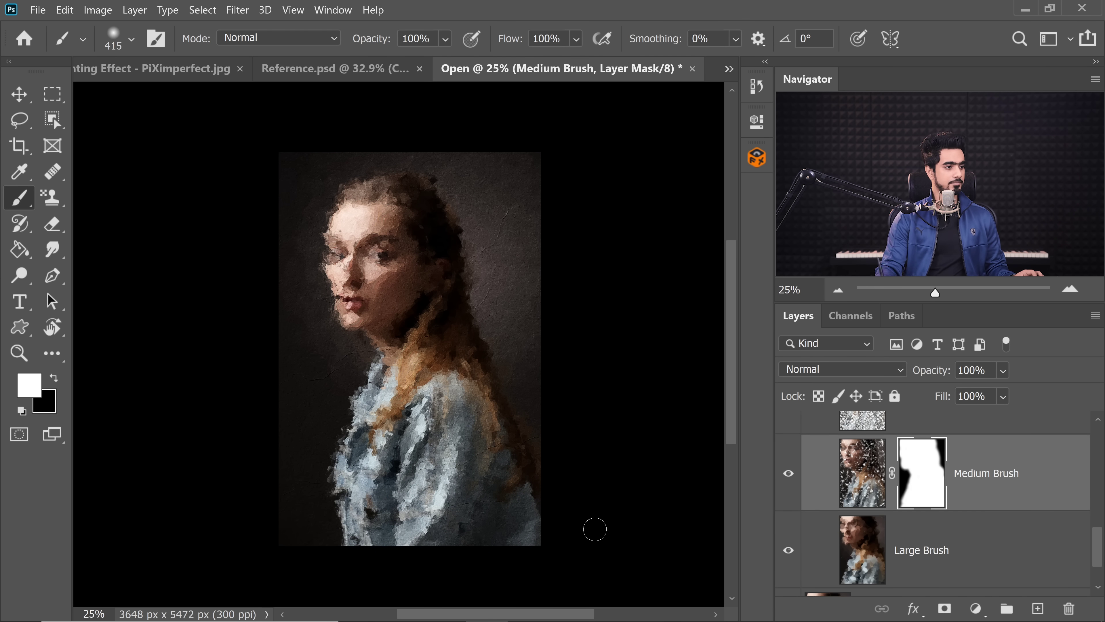
Fade the Medium Brush mask over the dress's lower part, painting black with a soft 1155 px brush at 20% flow.
key(ctrl+0)
key(bracketright)
key(bracketright)
key(bracketright)
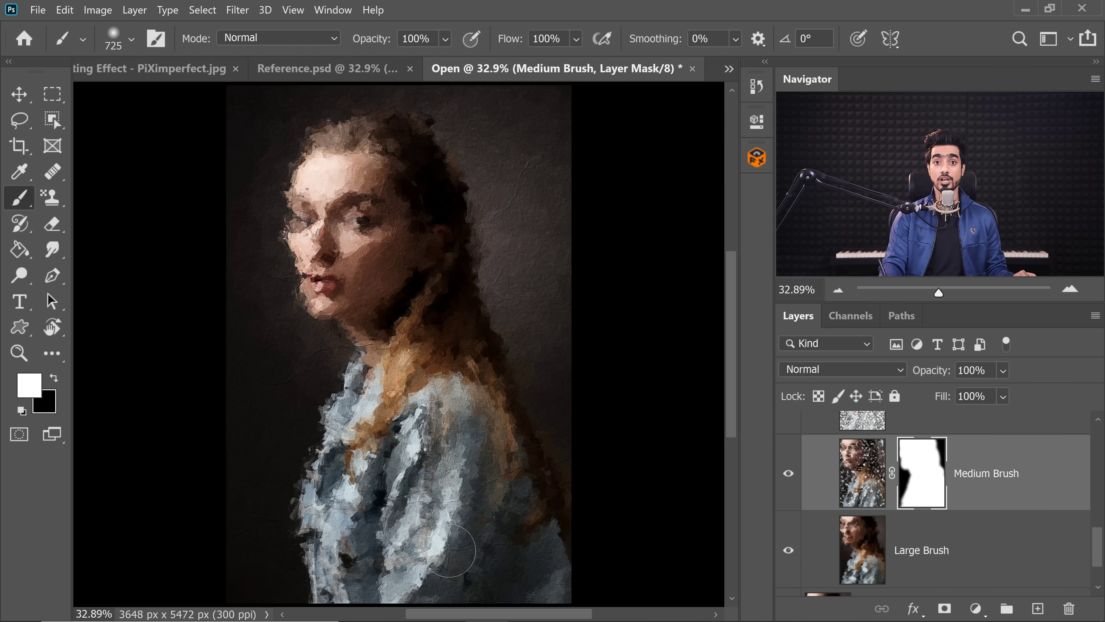
key(x)
alt+right_click(452, 544)
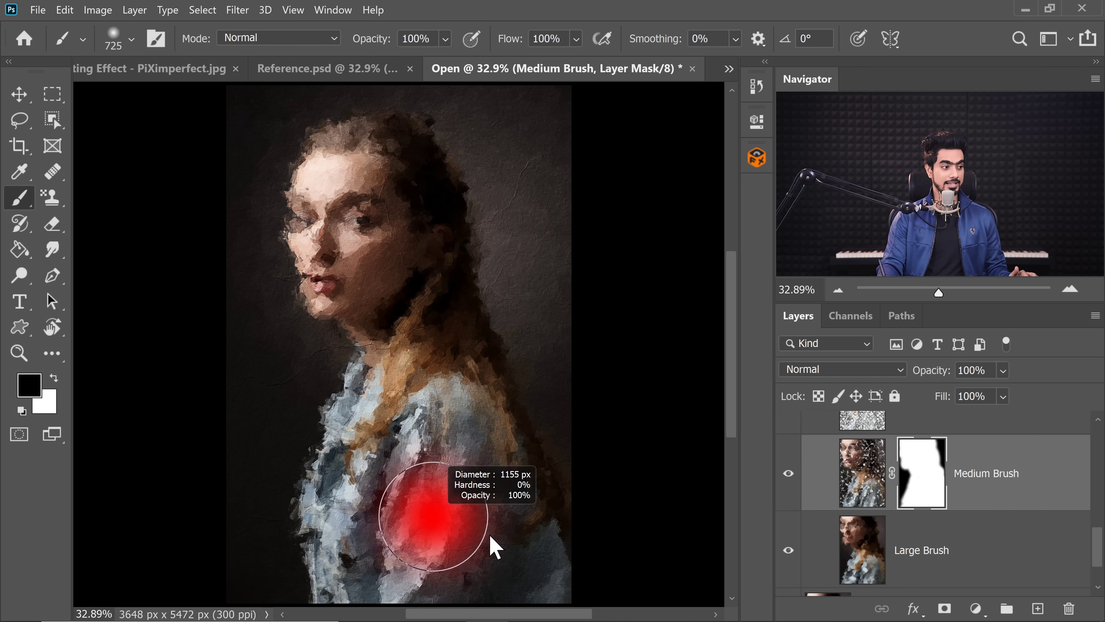
drag(550, 39, 448, 38)
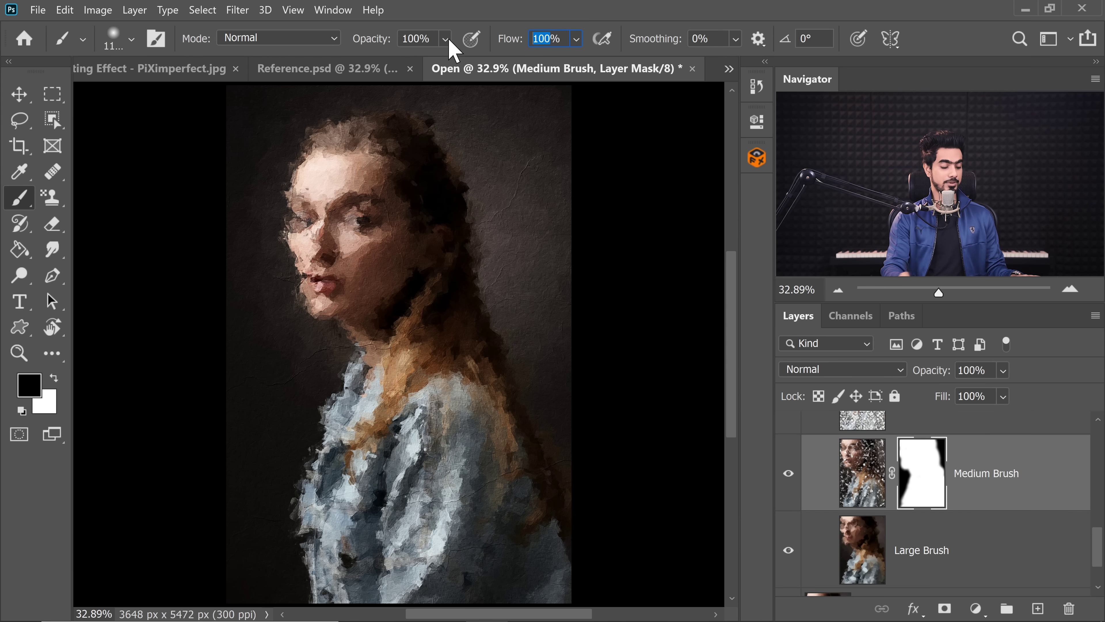
text(20)
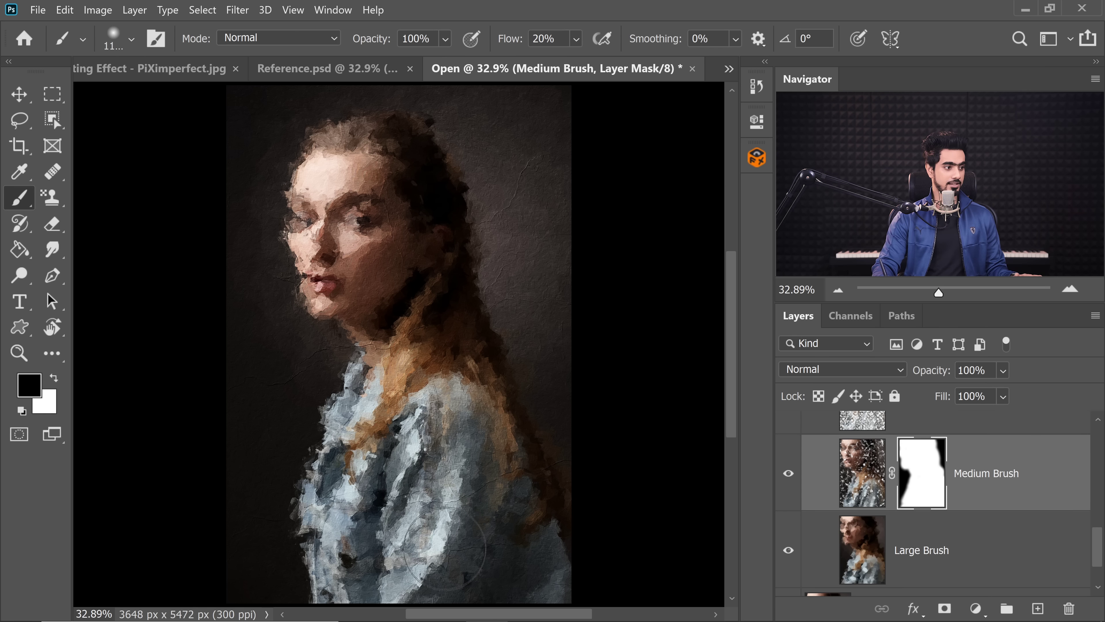
drag(450, 544, 448, 575)
Fade more of the Medium Brush mask over the lower dress and along the back, using large soft black strokes at 20% flow.
alt+right_click(450, 531)
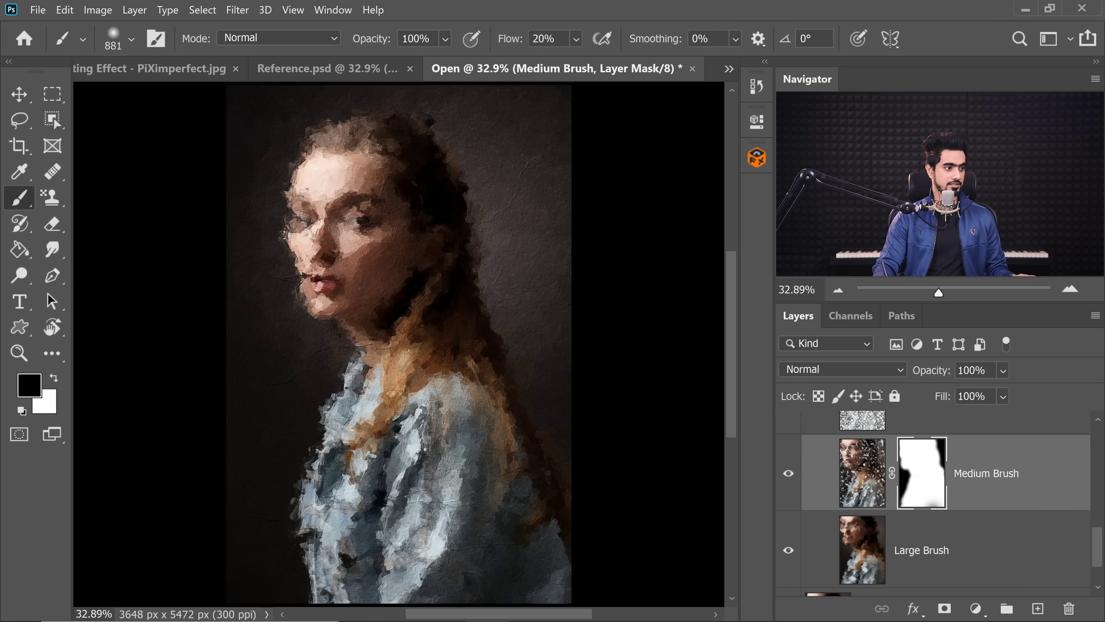
mouse_move(443, 507)
mouse_down()
mouse_move(443, 574)
mouse_move(422, 584)
mouse_move(409, 537)
mouse_move(415, 564)
mouse_up()
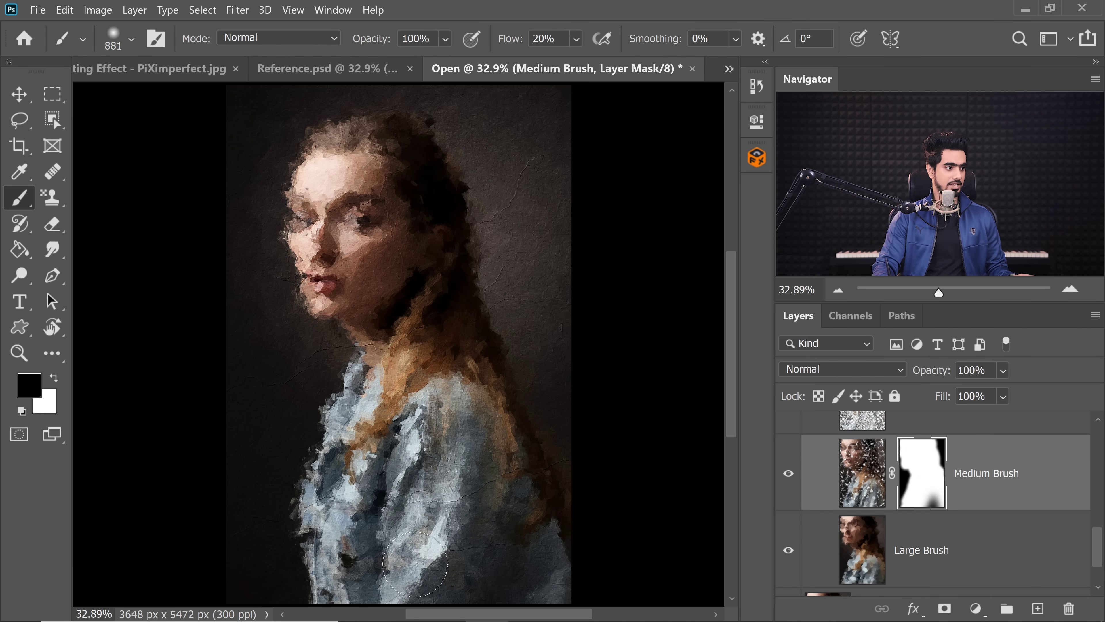
alt+right_click(464, 540)
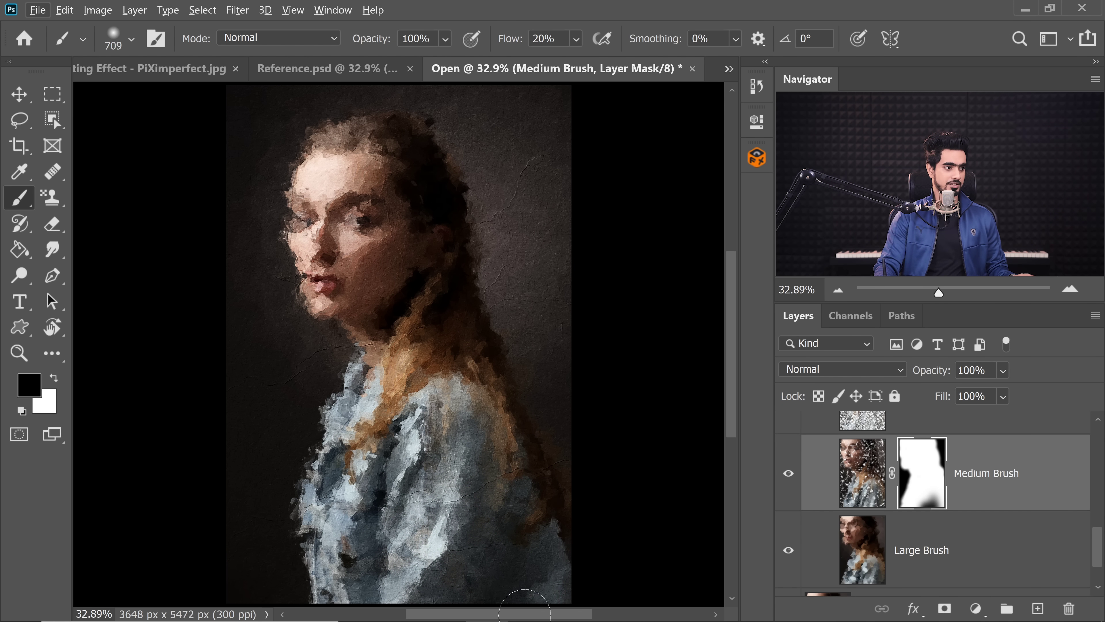
alt+right_click(517, 521)
drag(566, 509, 585, 555)
drag(533, 410, 623, 415)
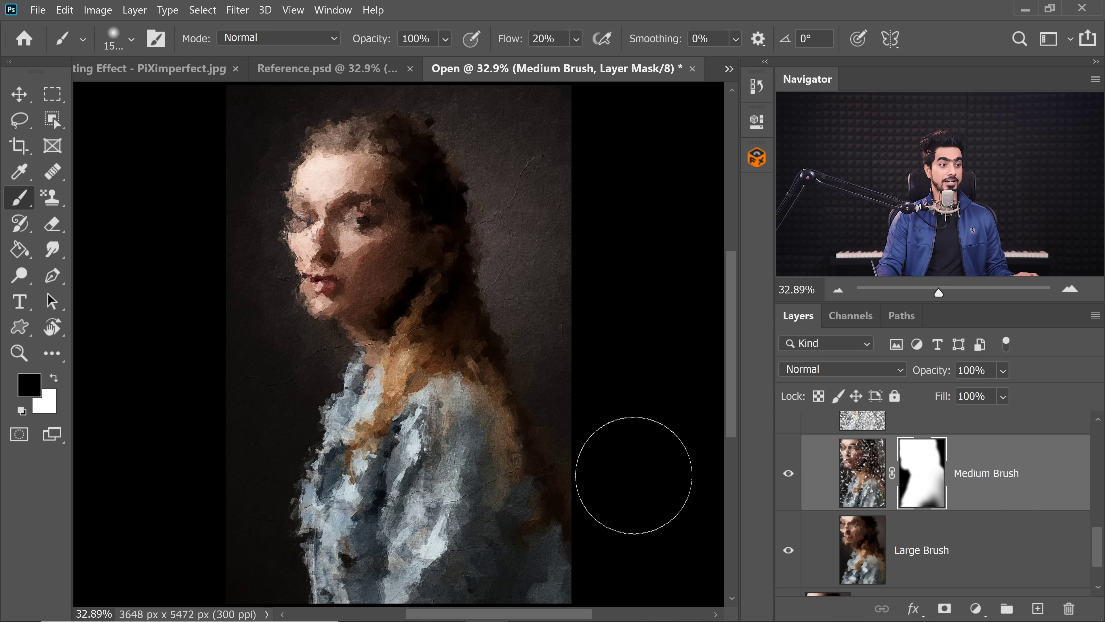
Show and select the Small Brush layer and give it a black layer mask.
scroll(976, 502, down, 1)
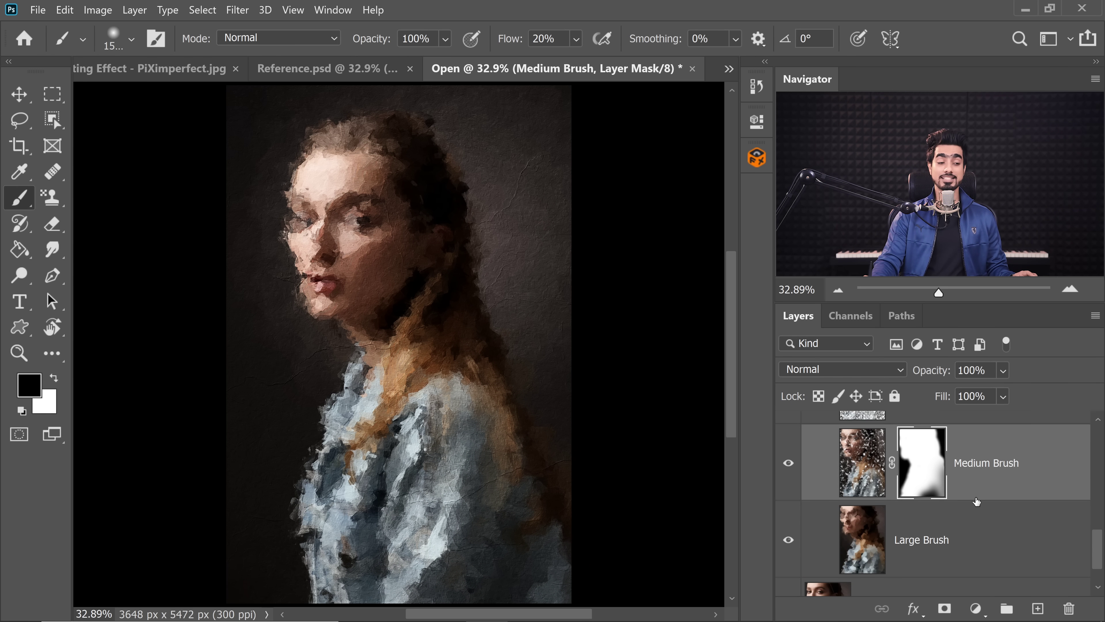
drag(1098, 551, 1090, 515)
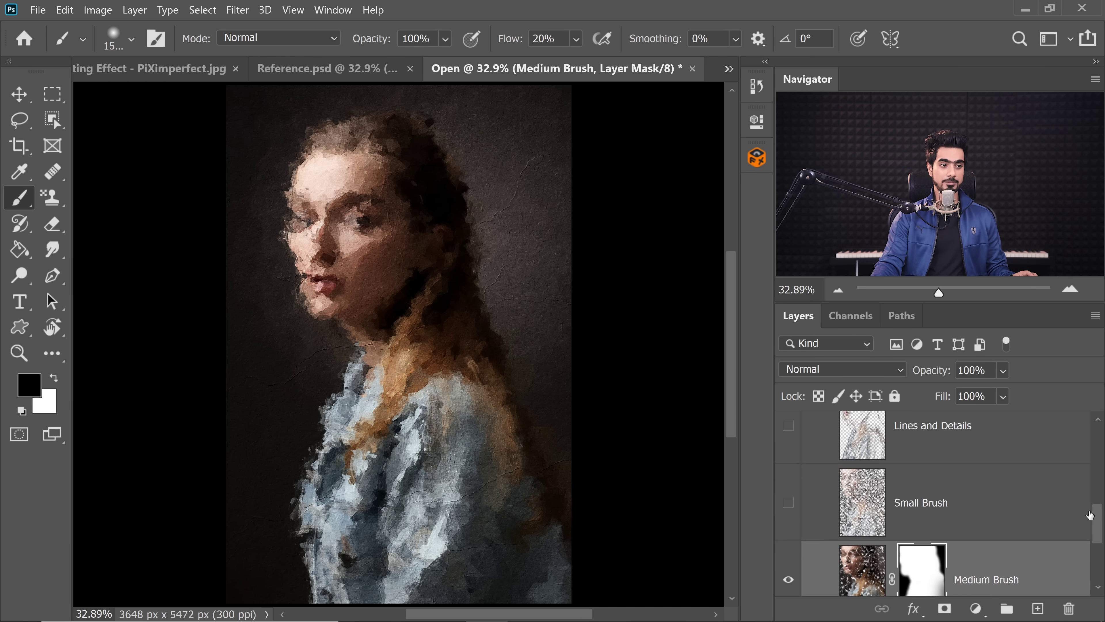
click(789, 504)
click(904, 512)
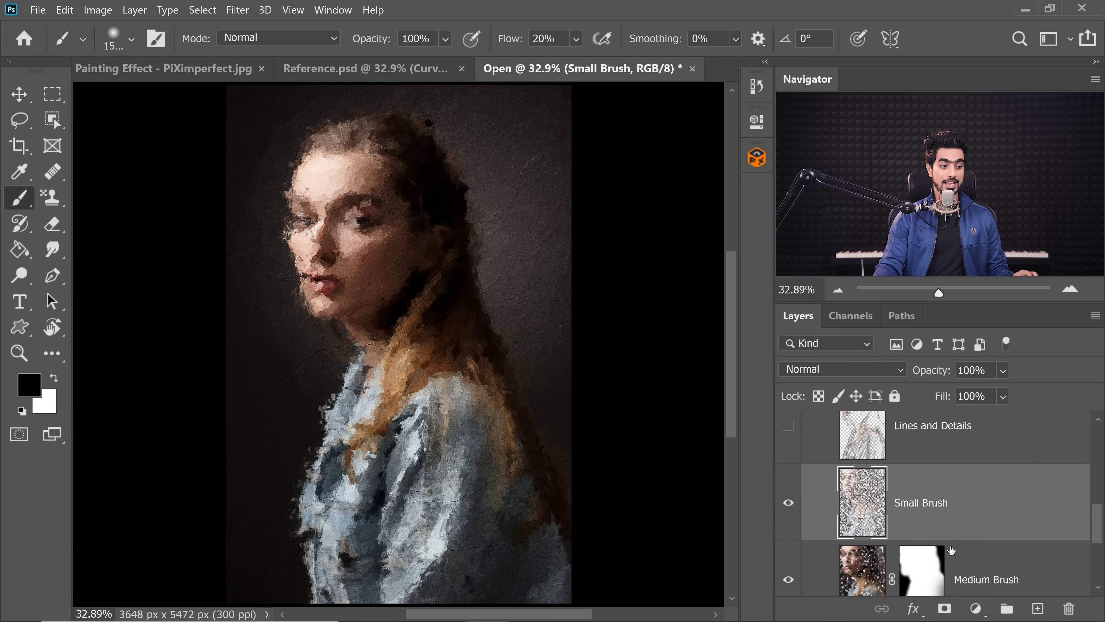
alt+click(945, 608)
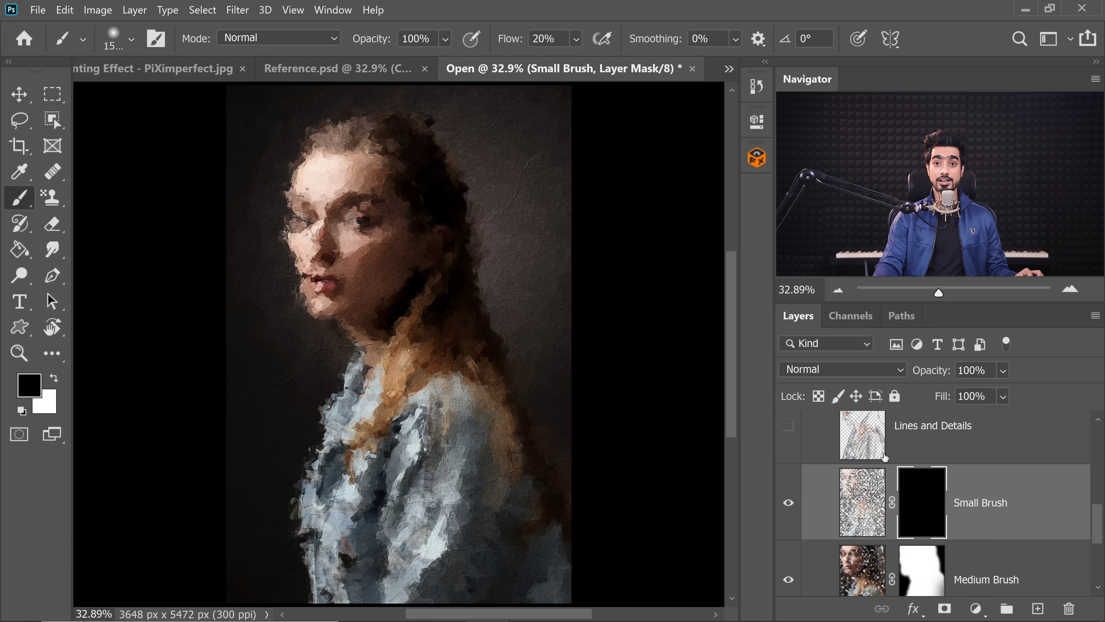
Paint white on the Small Brush mask over the eyes, cheek, forehead and front hairline with a soft brush, raising the flow to 100%.
drag(359, 278, 255, 271)
key(x)
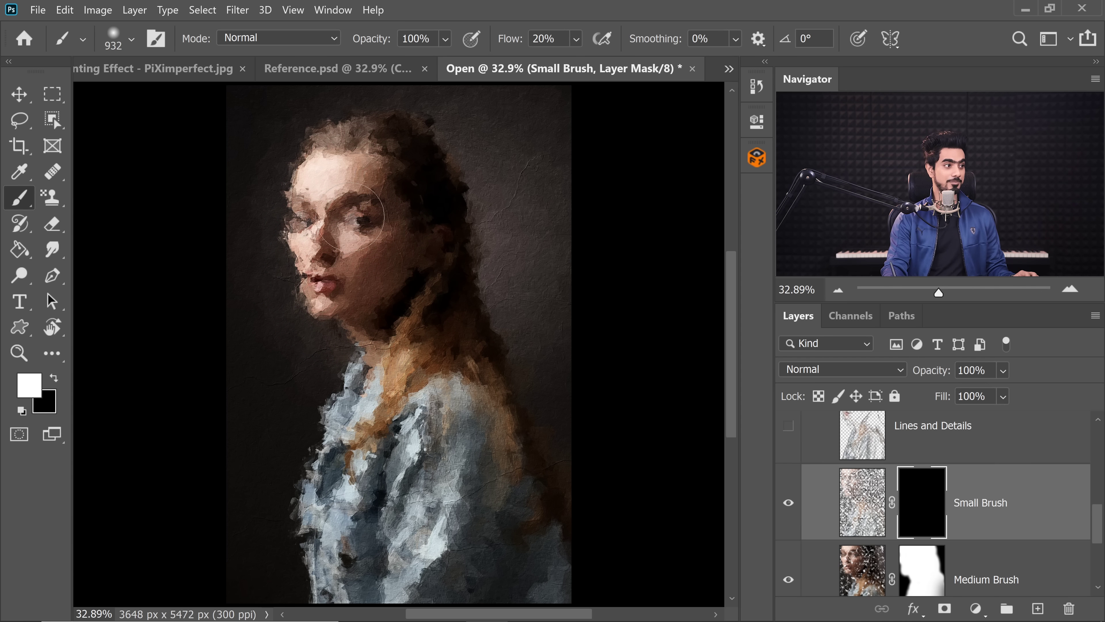
mouse_move(351, 195)
mouse_down()
mouse_move(339, 196)
mouse_move(363, 225)
mouse_move(331, 214)
mouse_up()
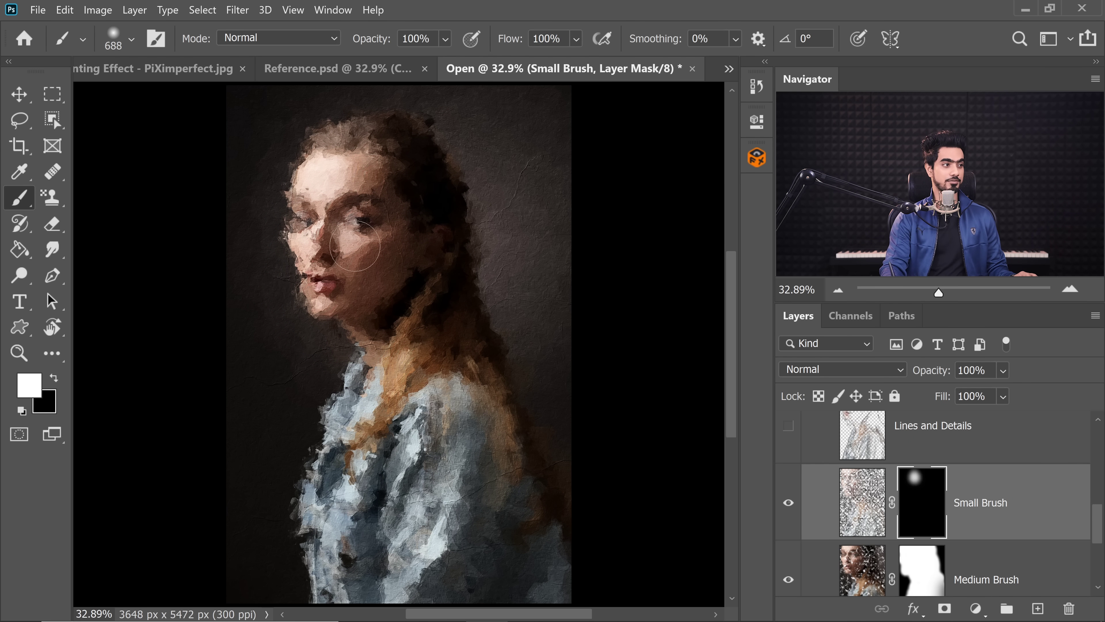
mouse_move(361, 214)
mouse_down()
mouse_move(314, 229)
mouse_move(316, 293)
mouse_move(343, 244)
mouse_up()
drag(331, 183, 311, 183)
drag(322, 154, 371, 132)
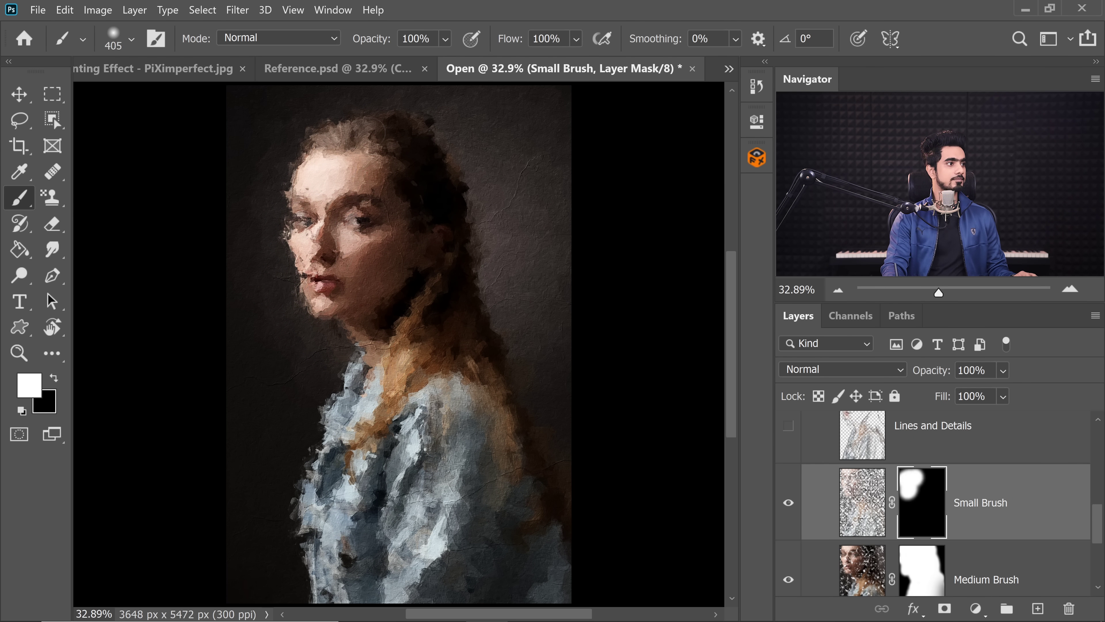
Paint white on the Small Brush mask over the neck, hair and dress with a soft 530 px brush at 100% flow.
drag(376, 305, 382, 361)
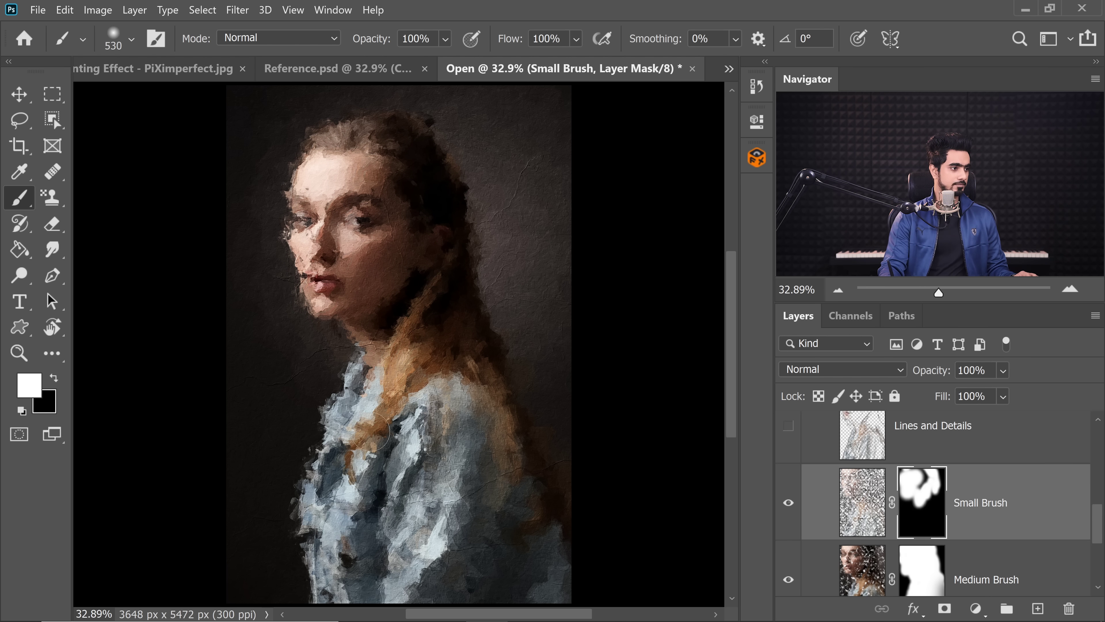
mouse_move(358, 571)
mouse_down()
mouse_move(388, 506)
mouse_move(424, 552)
mouse_up()
drag(505, 449, 544, 535)
drag(476, 352, 378, 444)
mouse_move(341, 407)
mouse_down()
mouse_move(330, 512)
mouse_move(332, 463)
mouse_move(338, 555)
mouse_up()
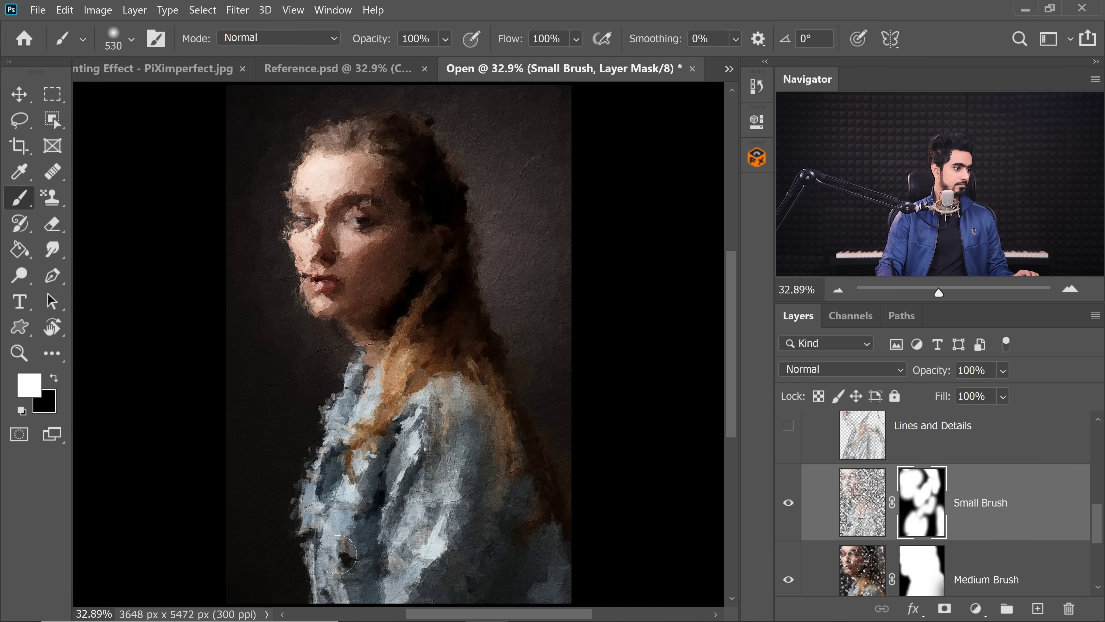
drag(391, 382, 380, 342)
drag(409, 198, 402, 132)
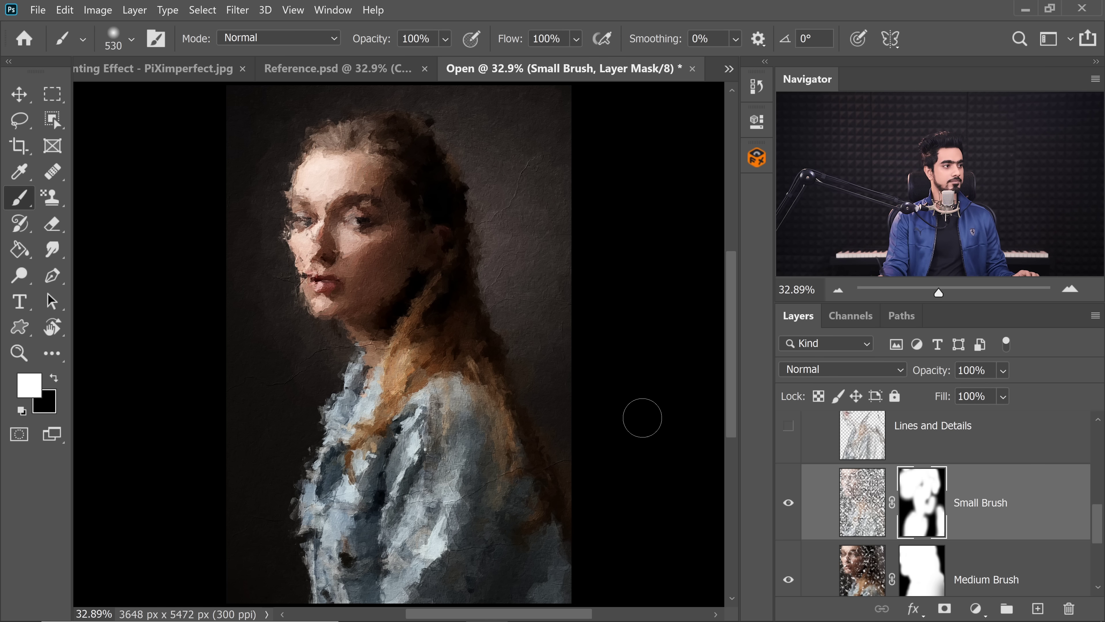
Show and select the Lines and Details layer and give it a black layer mask.
scroll(1096, 526, up, 2)
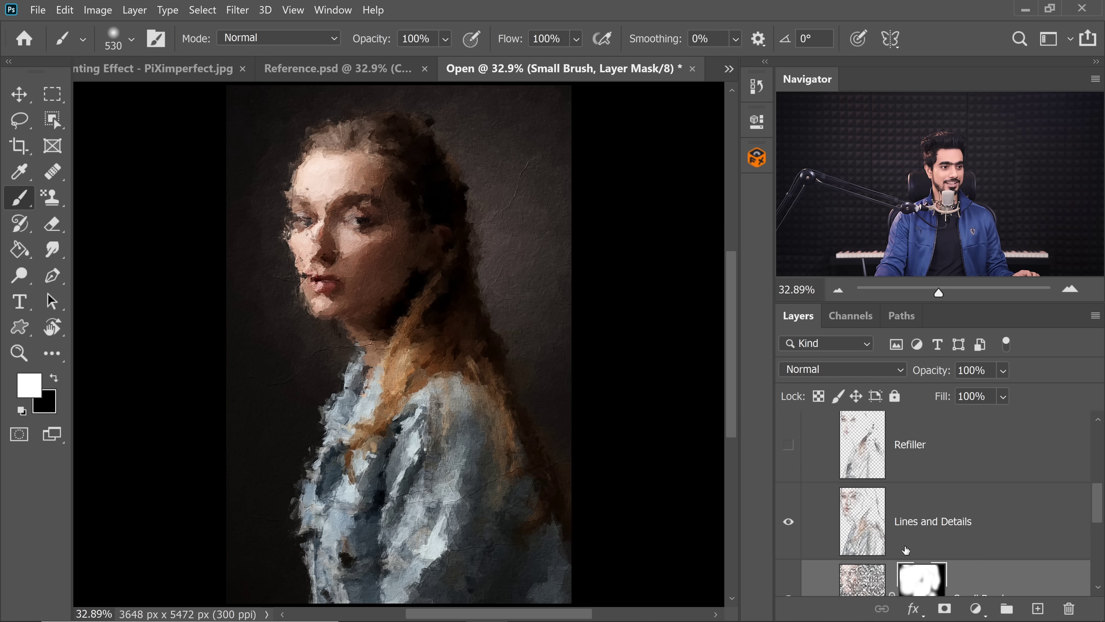
click(927, 537)
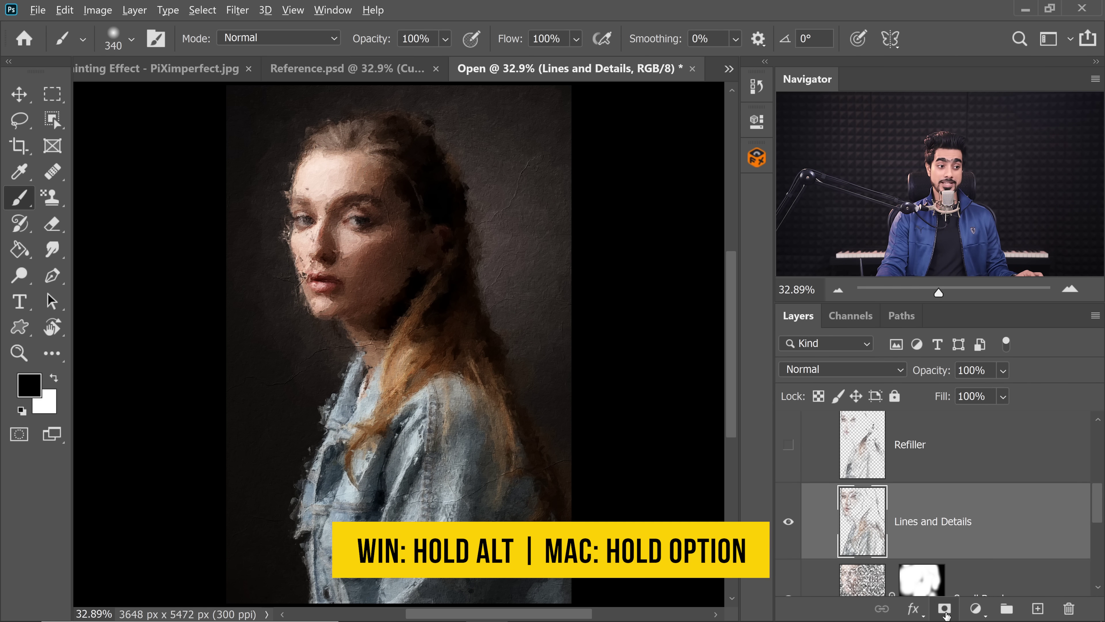
alt+click(945, 609)
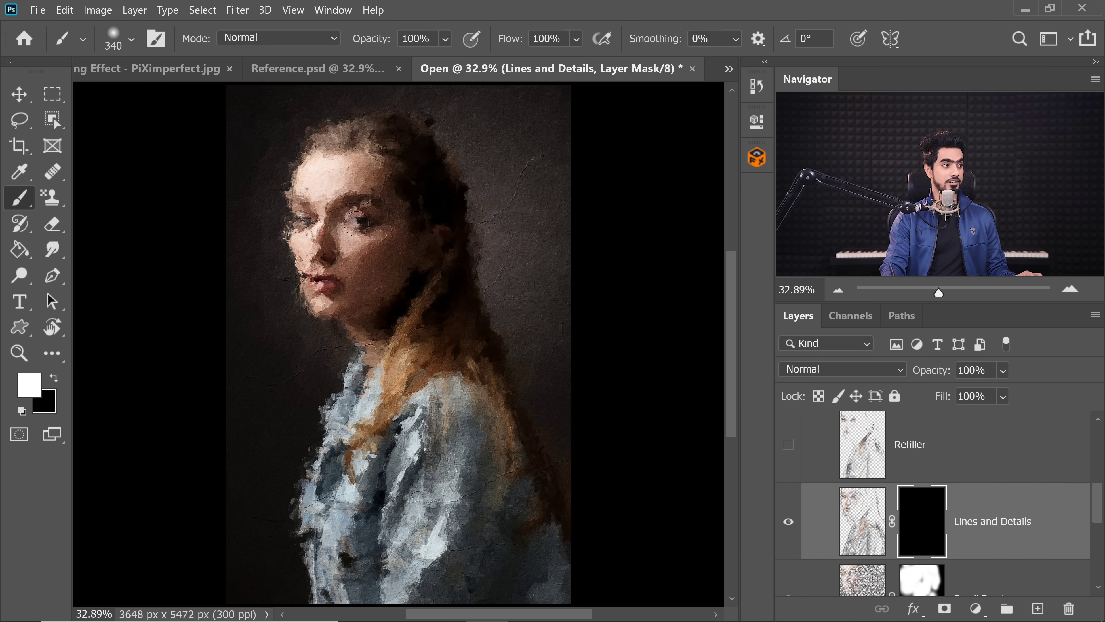
Paint white on the Lines and Details mask over the eyes, nose and lips with a small soft brush.
drag(356, 245, 332, 204)
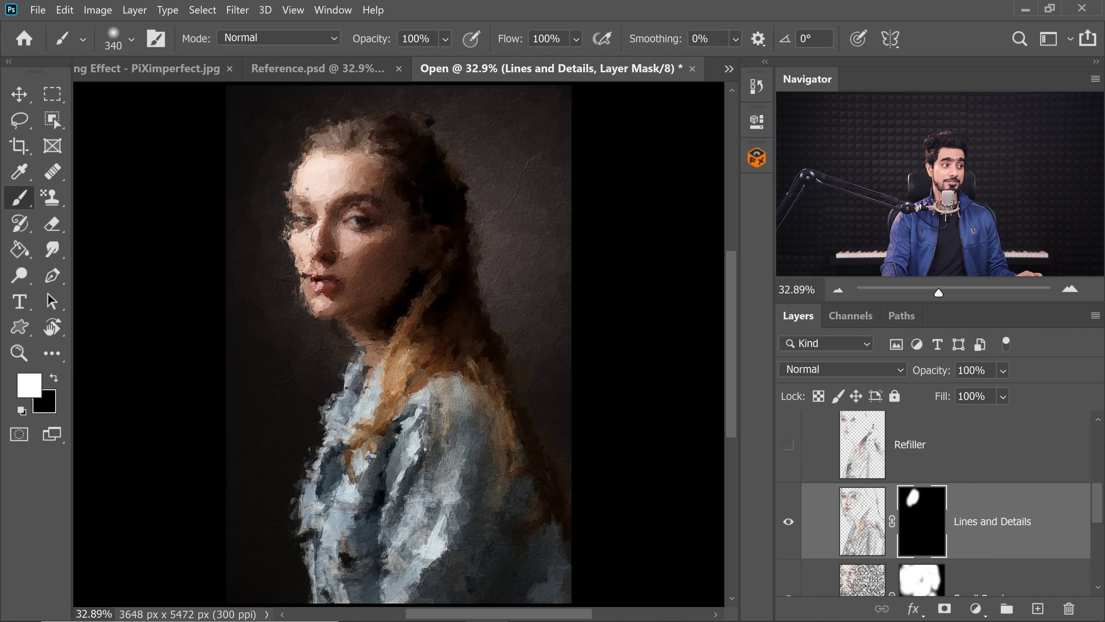
mouse_move(318, 288)
mouse_down()
mouse_move(305, 241)
mouse_move(352, 235)
mouse_move(348, 221)
mouse_move(305, 220)
mouse_up()
key(ctrl+z)
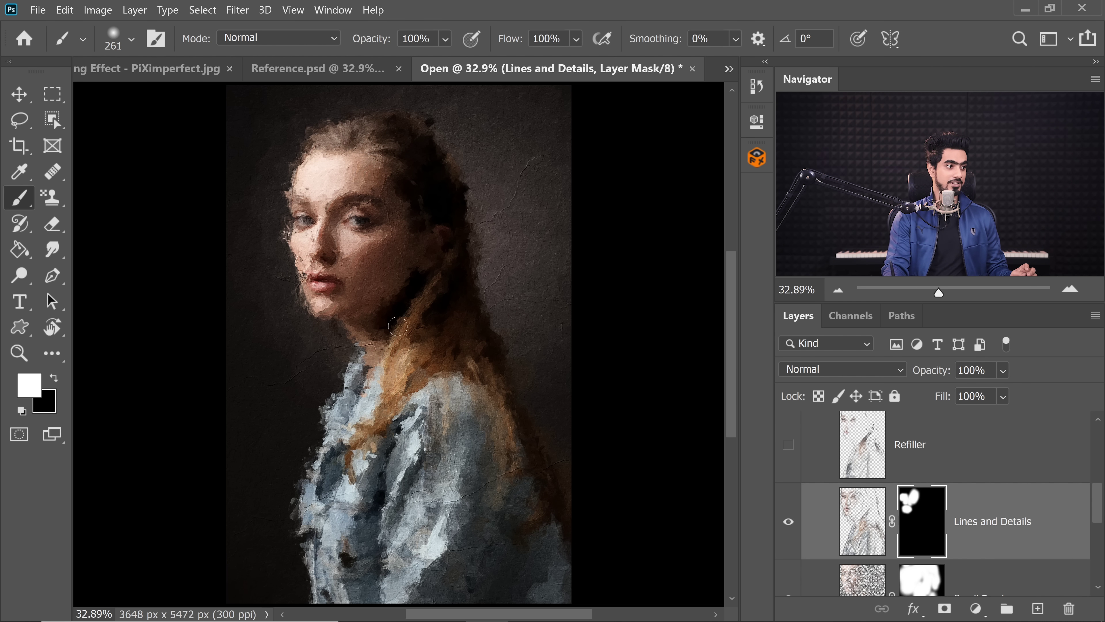
Paint white on the Lines and Details mask over parts of the hair, sleeve, buttons and collar, varying the soft brush's size.
alt+right_click(385, 404)
drag(396, 406, 364, 491)
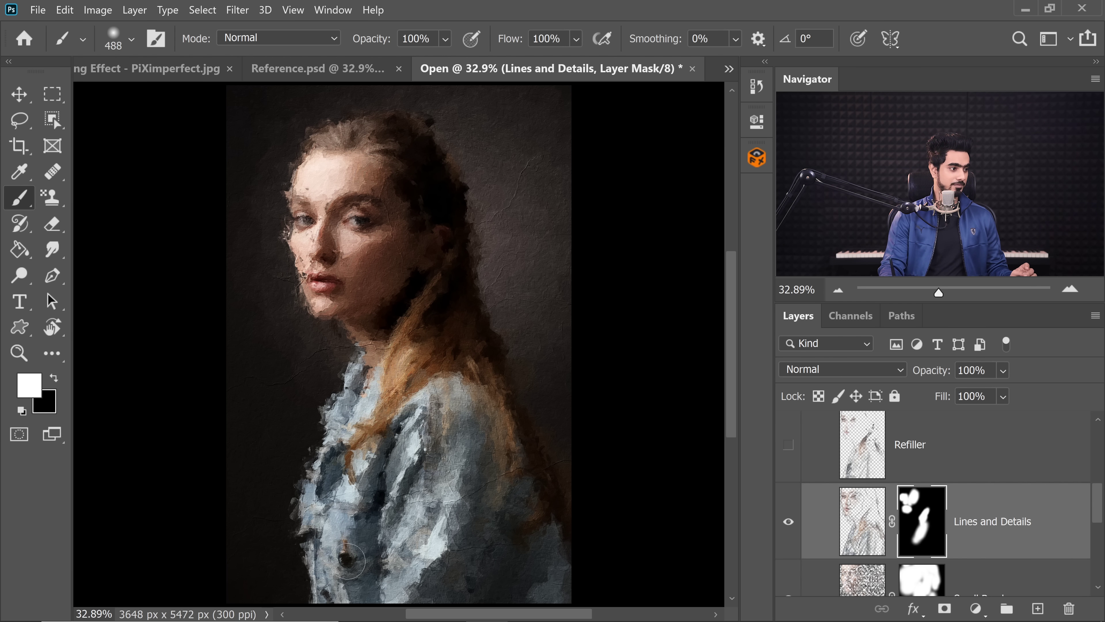
alt+right_click(344, 543)
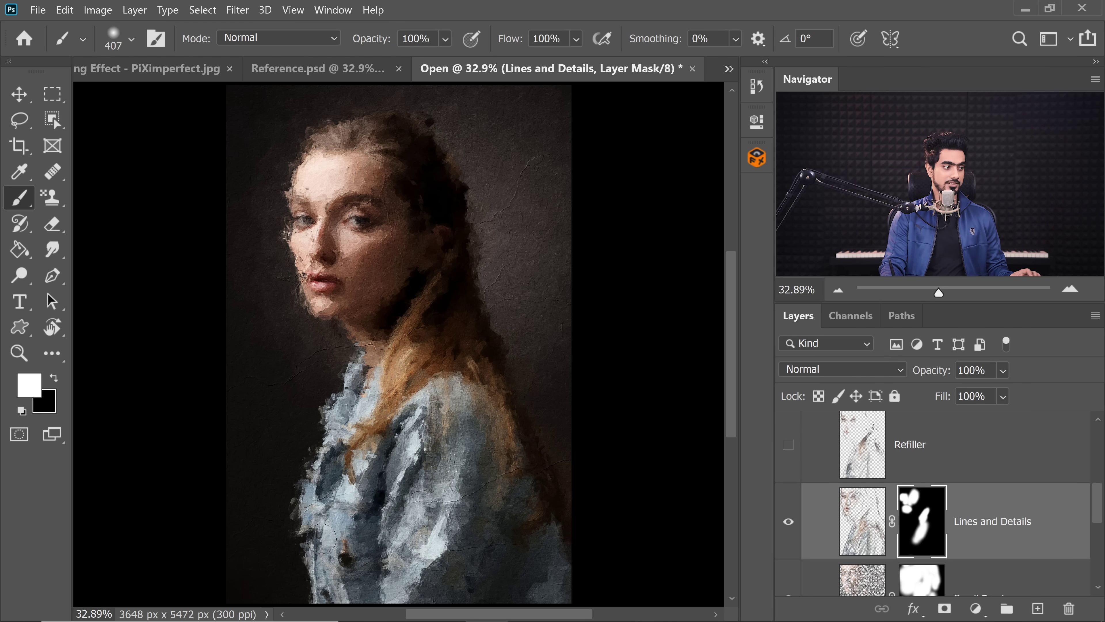
alt+right_click(324, 521)
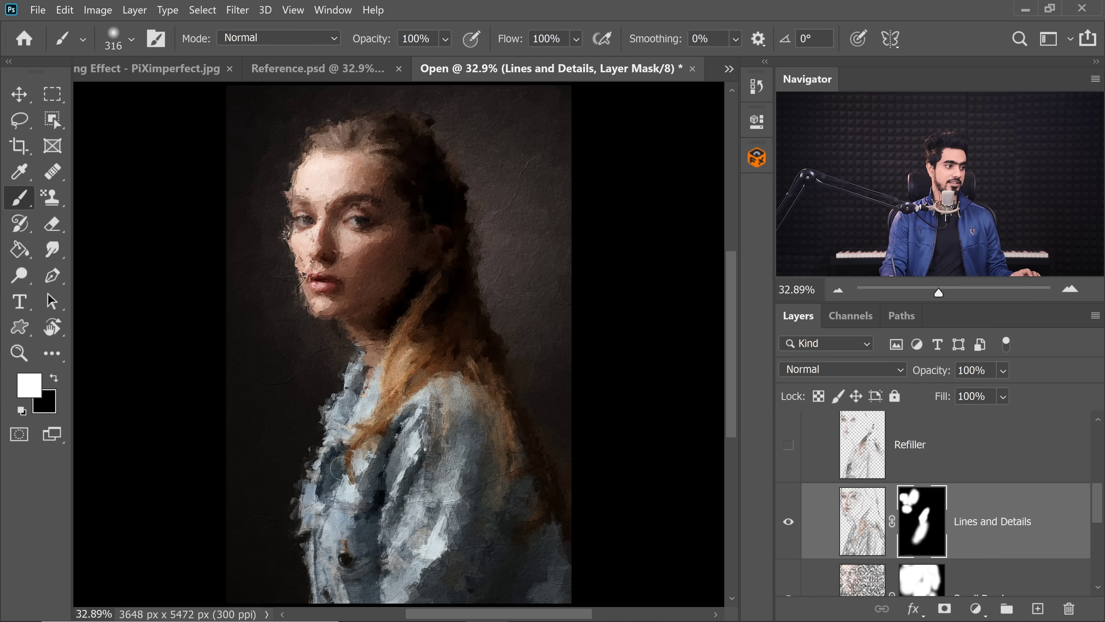
drag(339, 467, 500, 520)
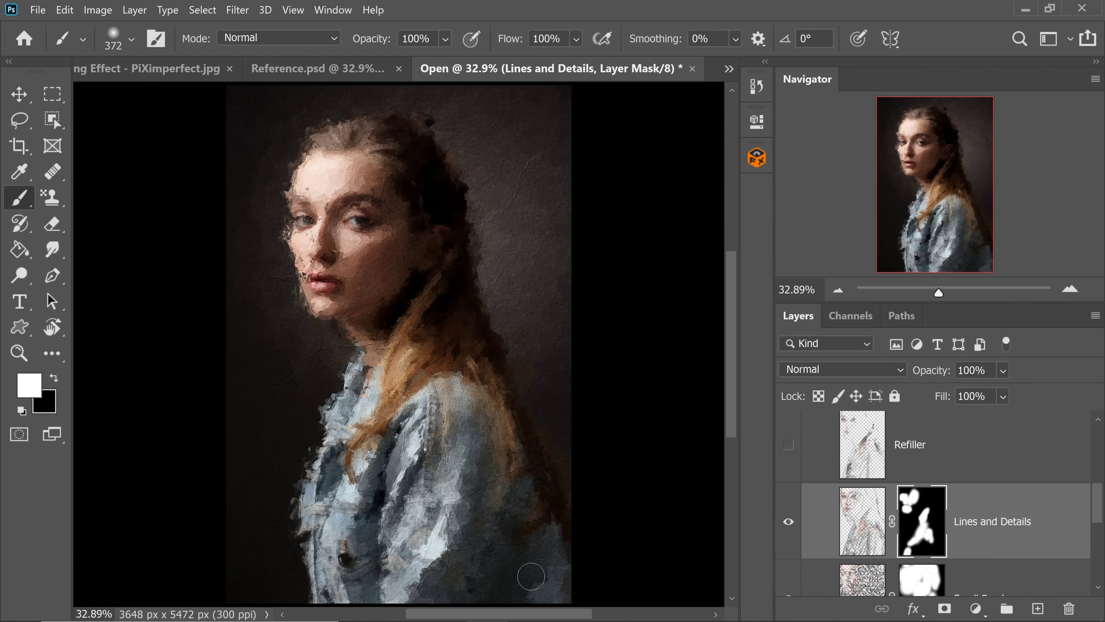
drag(359, 373, 366, 358)
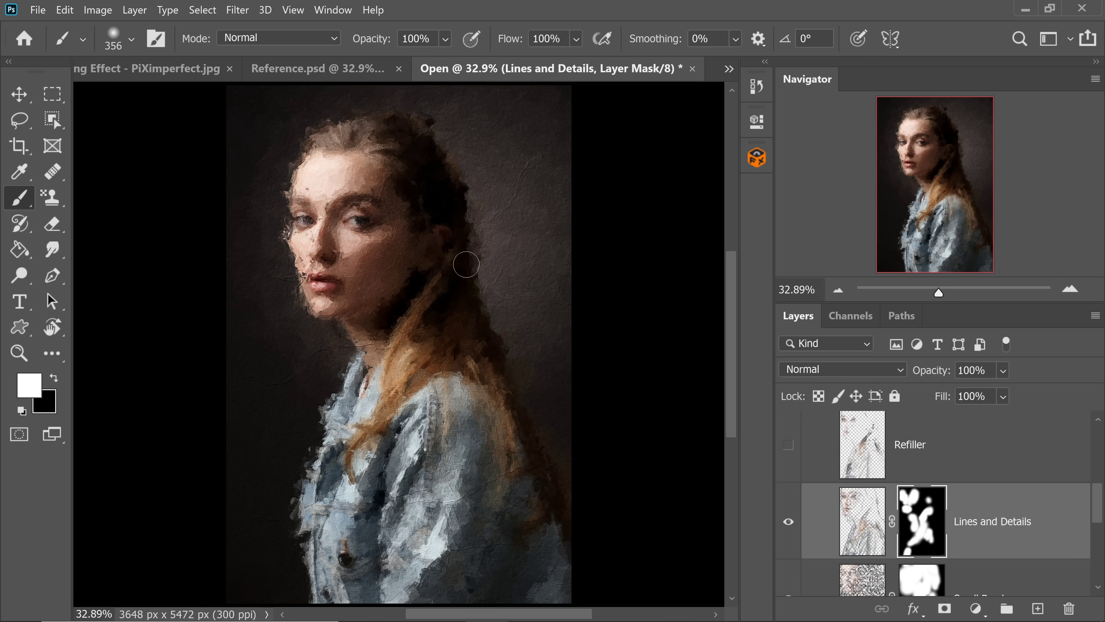
Show and select the Refiller layer, give it a black layer mask, and make white the foreground colour.
key(x)
click(818, 443)
click(788, 451)
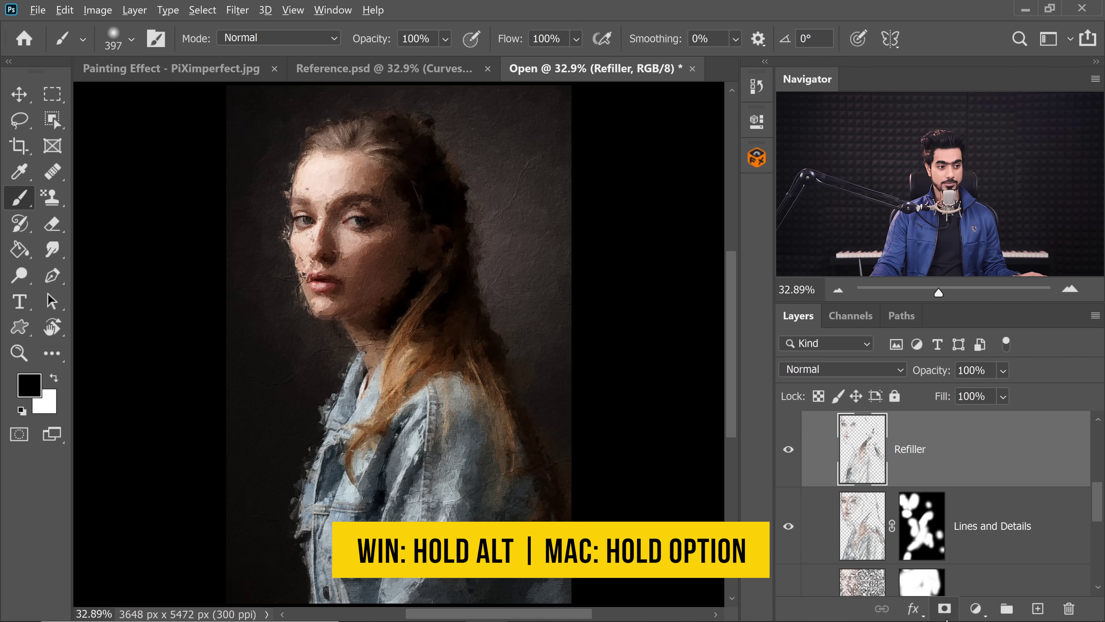
alt+click(945, 609)
key(x)
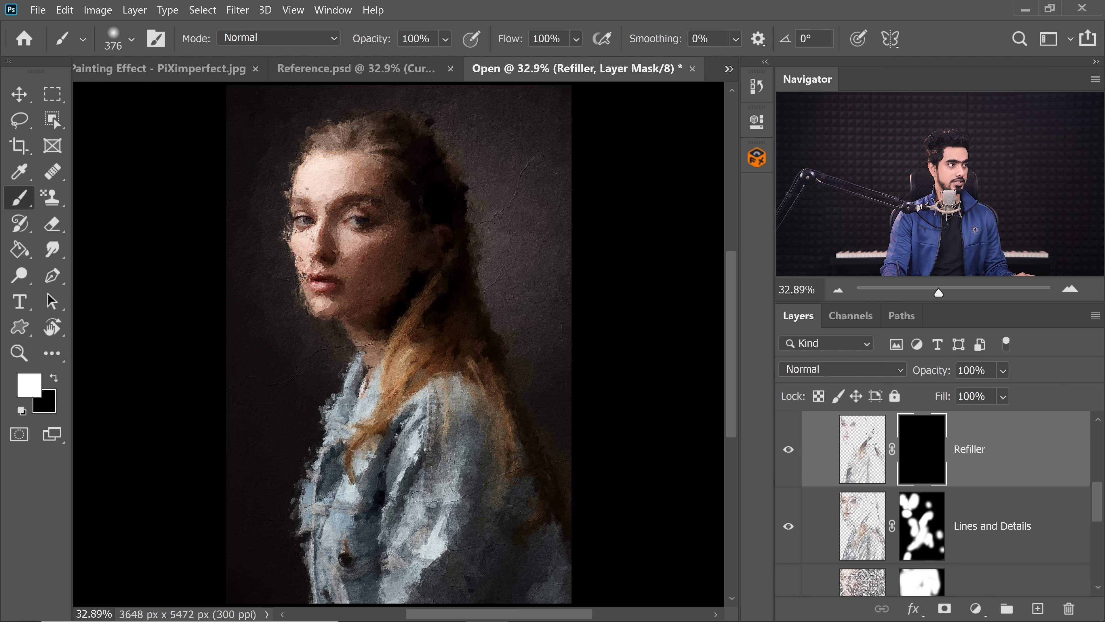
Paint white on the Refiller mask around the eye at the face's left side, and cover part of it again with black.
key(ctrl+2)
drag(302, 217, 356, 218)
drag(325, 242, 311, 259)
key(x)
key(ctrl+backslash)
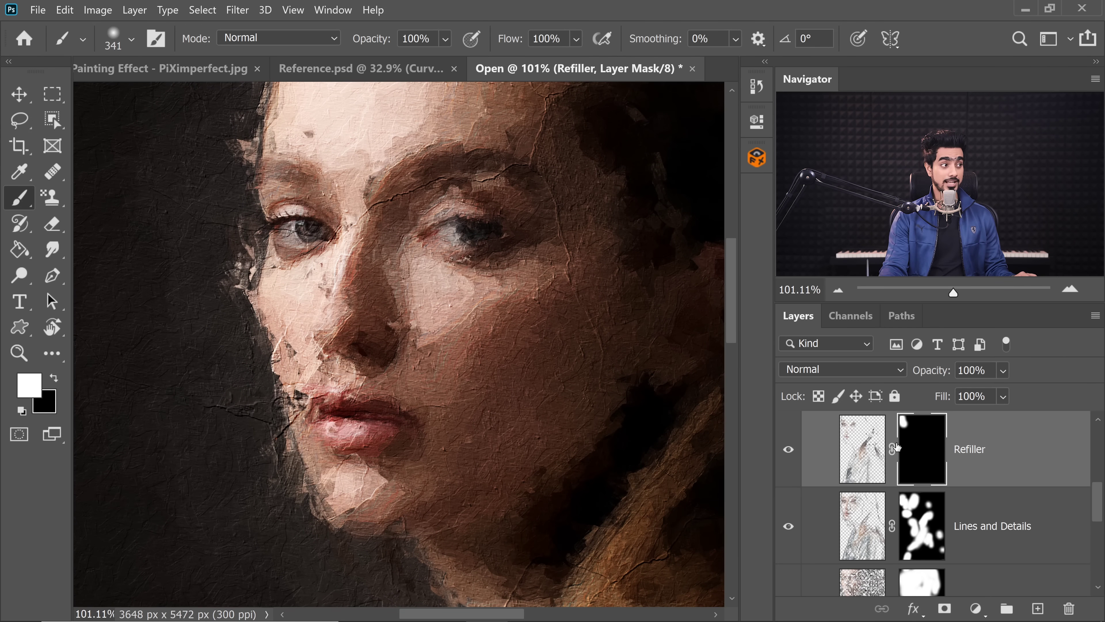
key(x)
mouse_move(316, 252)
mouse_down()
mouse_move(285, 224)
mouse_move(274, 276)
mouse_move(274, 218)
mouse_up()
key(x)
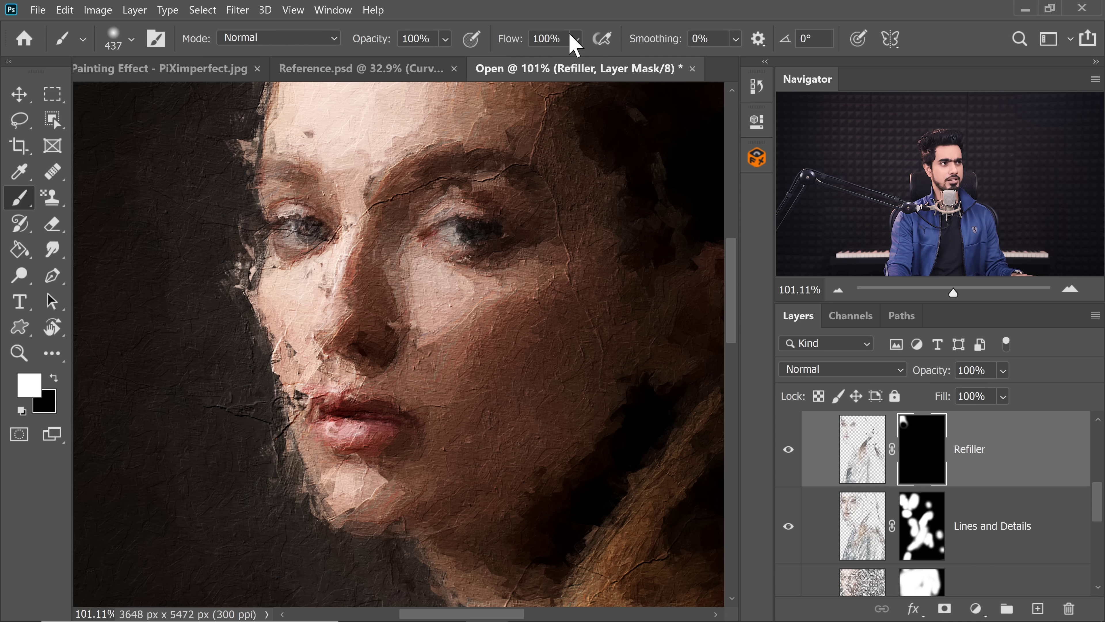
Paint white softly over both eyes on the Refiller mask at 20% flow, and reset the flow to 100%.
drag(564, 39, 483, 38)
text(20)
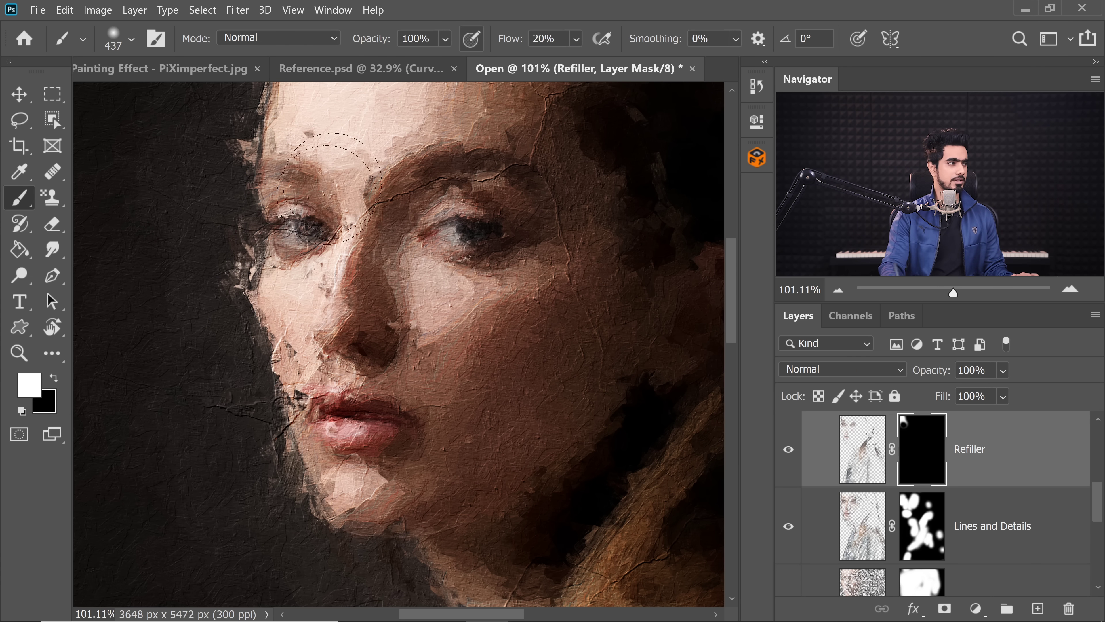
mouse_move(285, 233)
mouse_down()
mouse_move(227, 229)
mouse_move(300, 235)
mouse_move(317, 251)
mouse_up()
drag(512, 219, 520, 242)
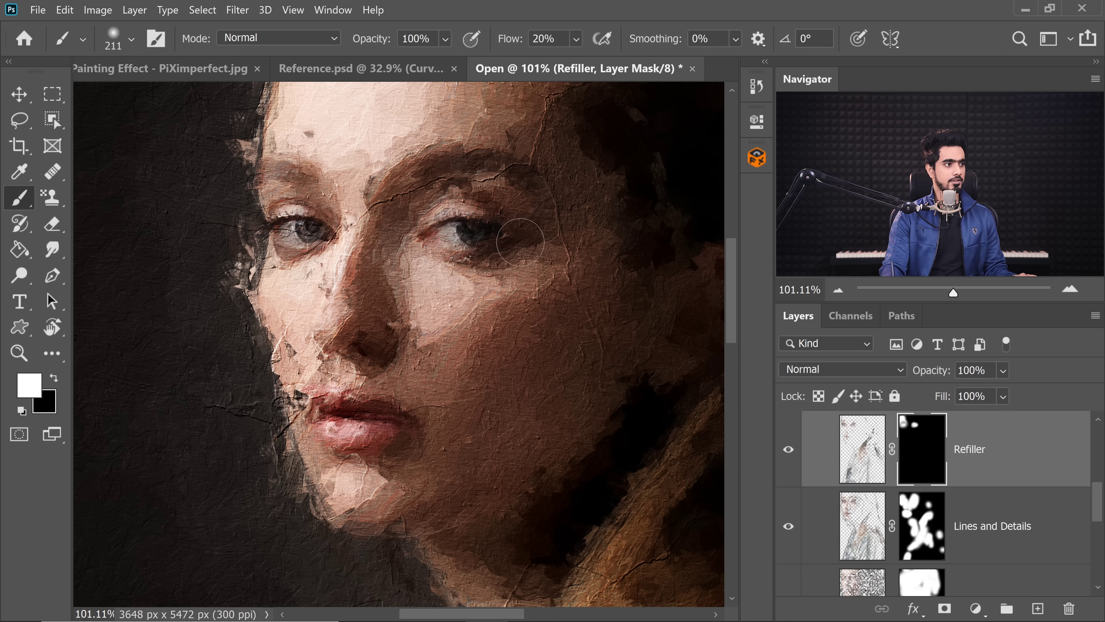
key(shift+0)
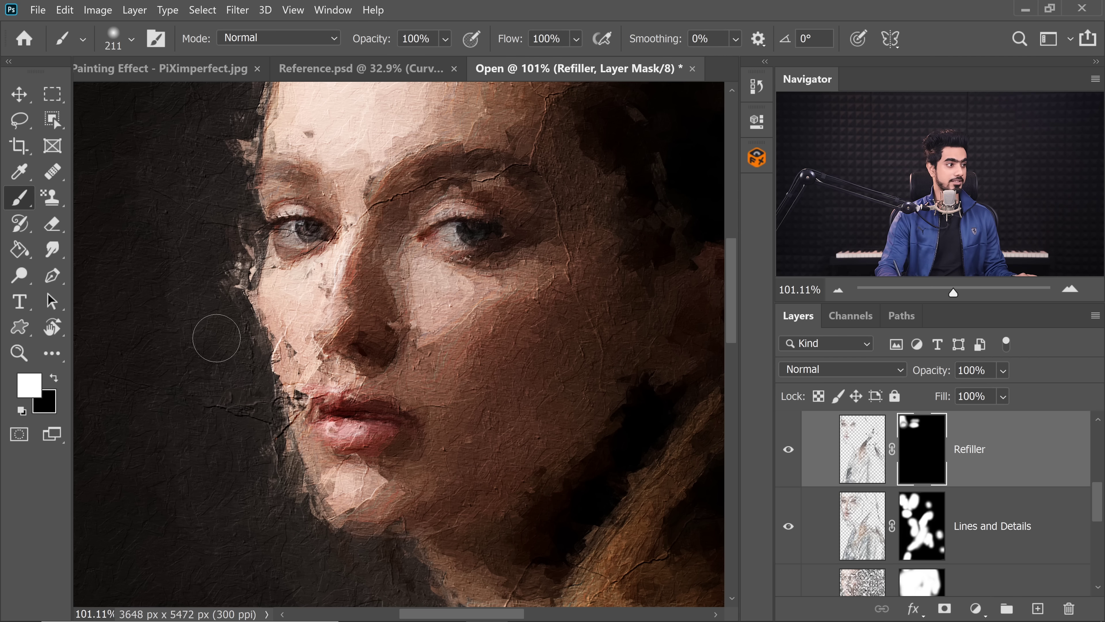
Paint white on the Refiller mask along the face's outer cheek and mouth, and compare with the mask disabled.
drag(214, 328, 244, 330)
drag(317, 518, 283, 512)
drag(324, 402, 283, 403)
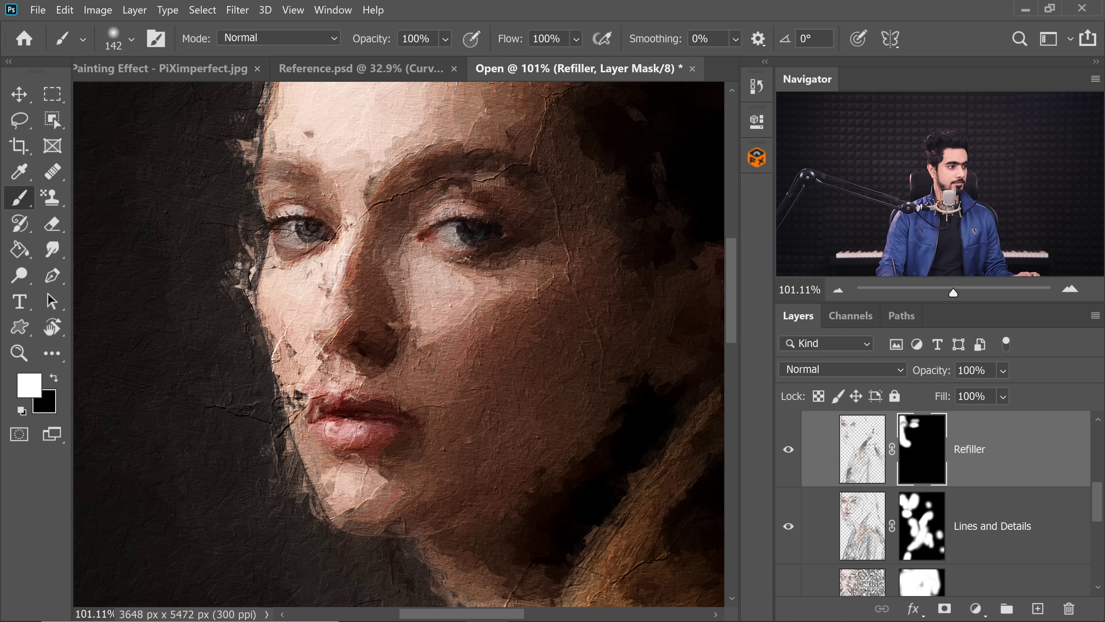
ctrl+click(393, 253)
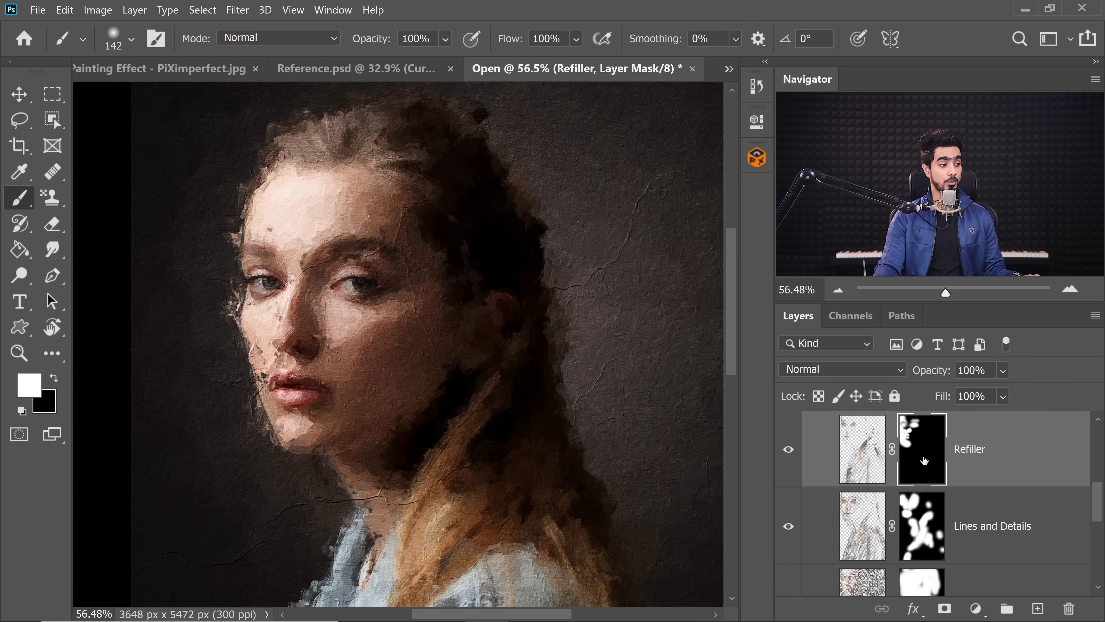
shift+click(928, 461)
shift+click(928, 461)
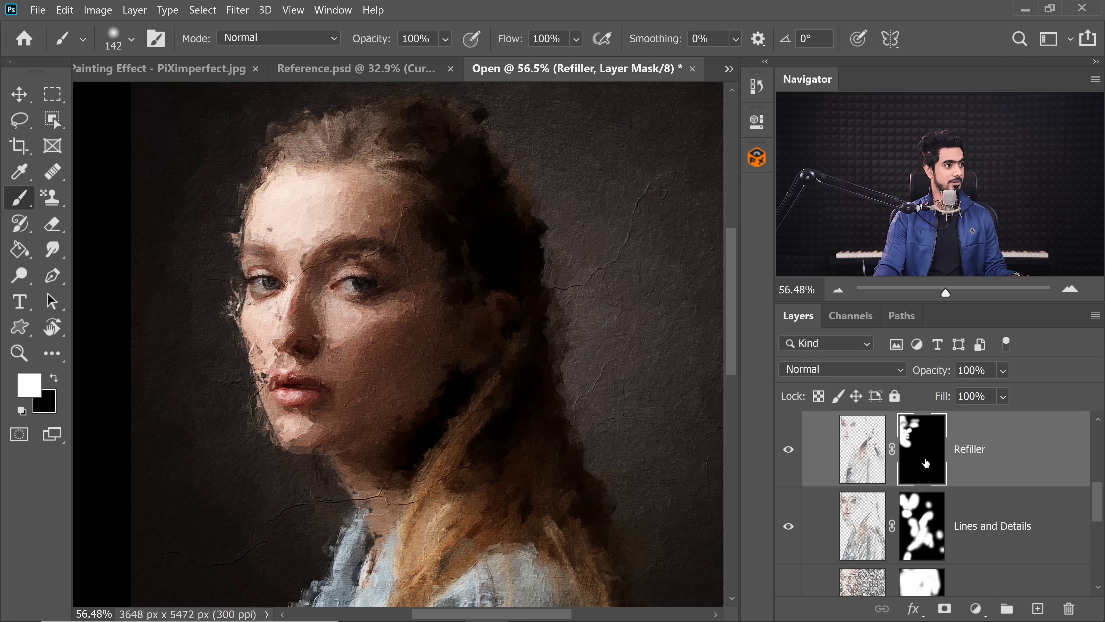
shift+click(928, 462)
shift+click(928, 461)
Paint white on the Refiller mask over the hair below the ear with a 599 px brush, and disable the mask to inspect the layer.
mouse_move(316, 162)
mouse_down()
mouse_move(433, 172)
mouse_move(330, 160)
mouse_move(363, 163)
mouse_up()
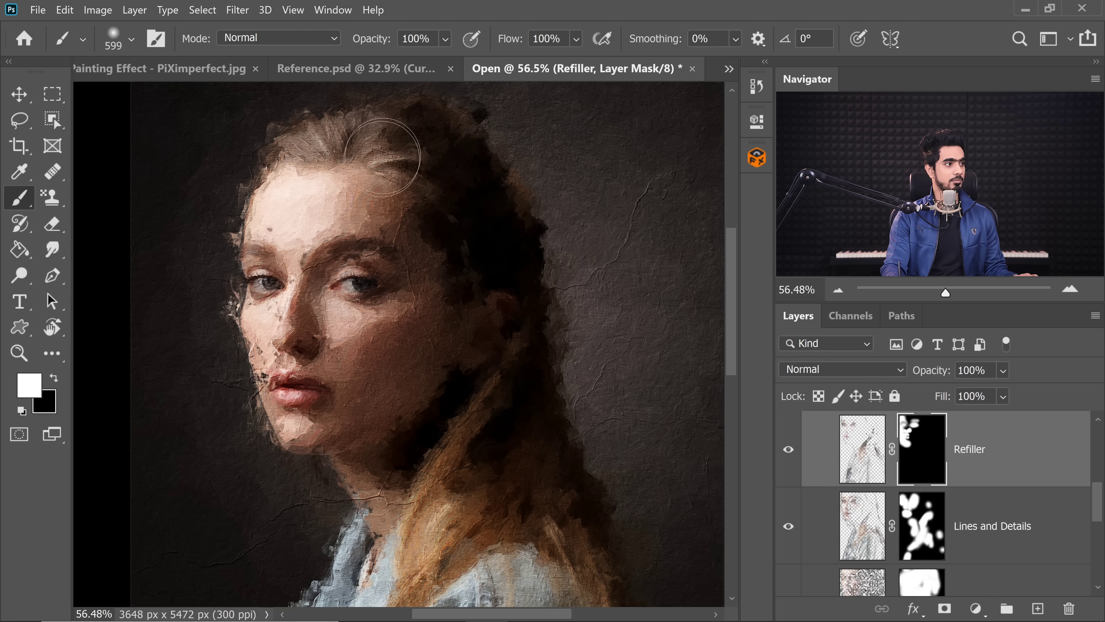
scroll(533, 333, down, 2)
mouse_move(442, 357)
mouse_down()
mouse_move(447, 379)
mouse_move(432, 418)
mouse_up()
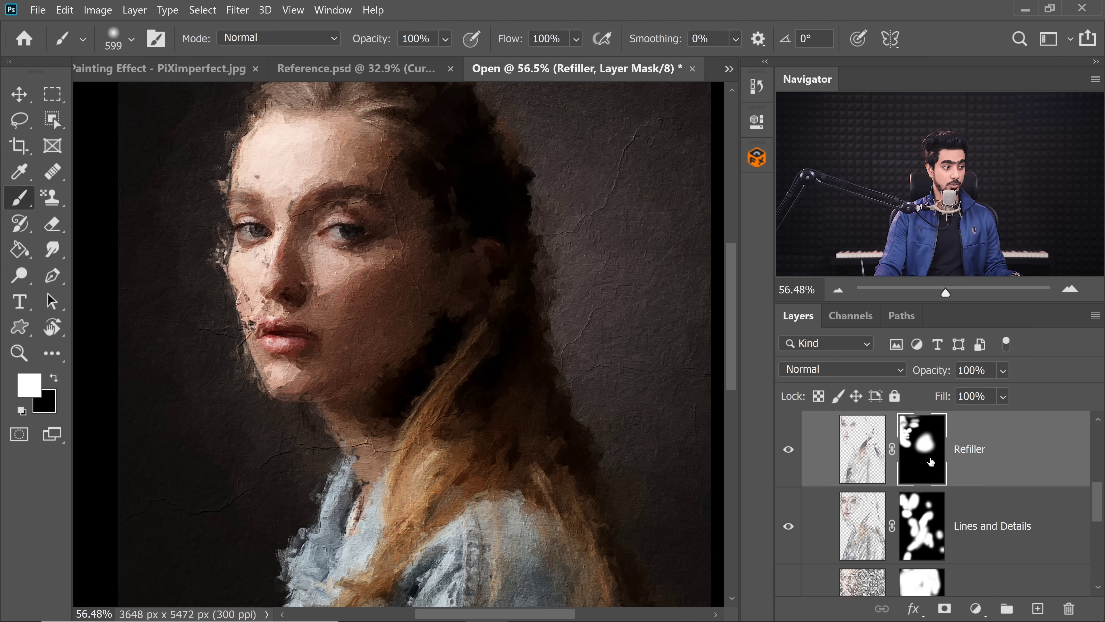
shift+click(926, 463)
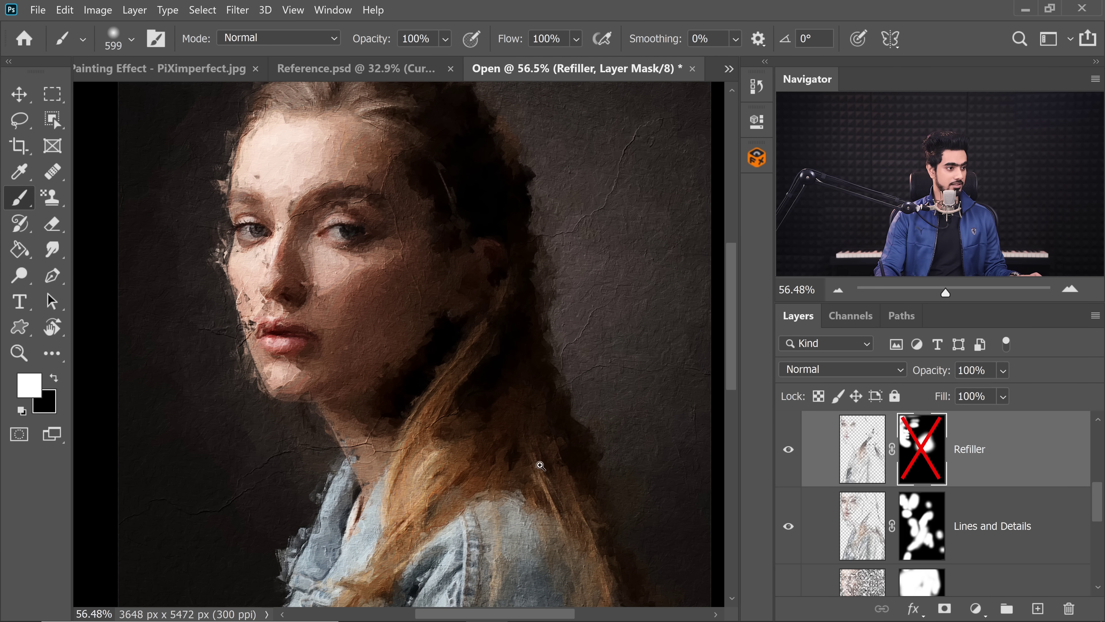
drag(541, 466, 501, 456)
scroll(502, 336, down, 2)
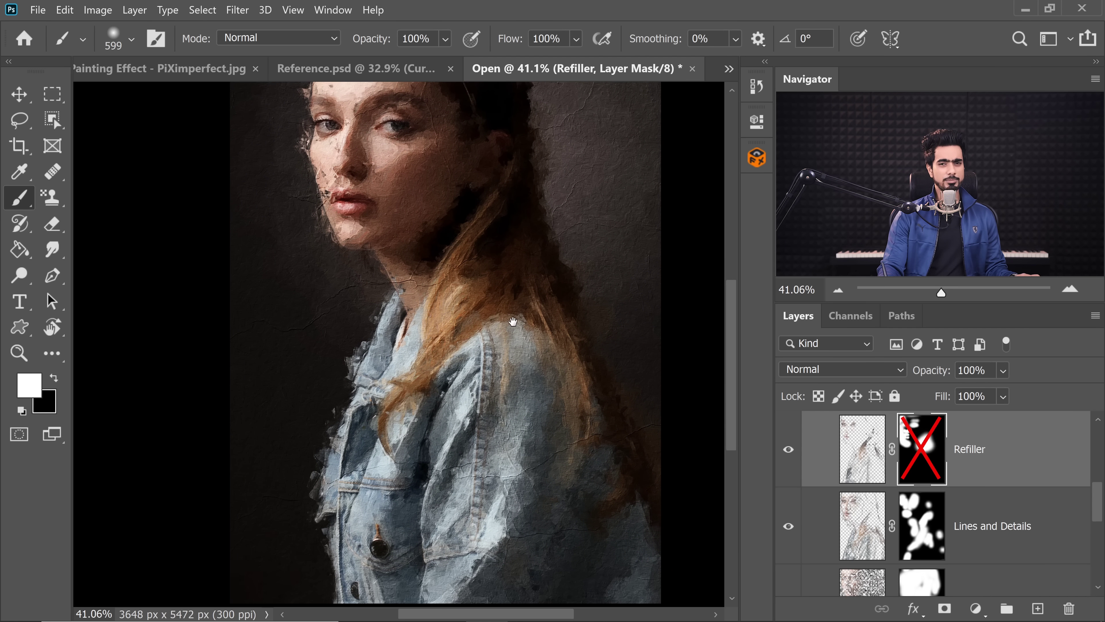
drag(538, 320, 487, 400)
Delete the Refiller layer's mask, add a new white mask, and compare the image with the layer hidden and shown.
drag(925, 444, 1069, 608)
click(743, 278)
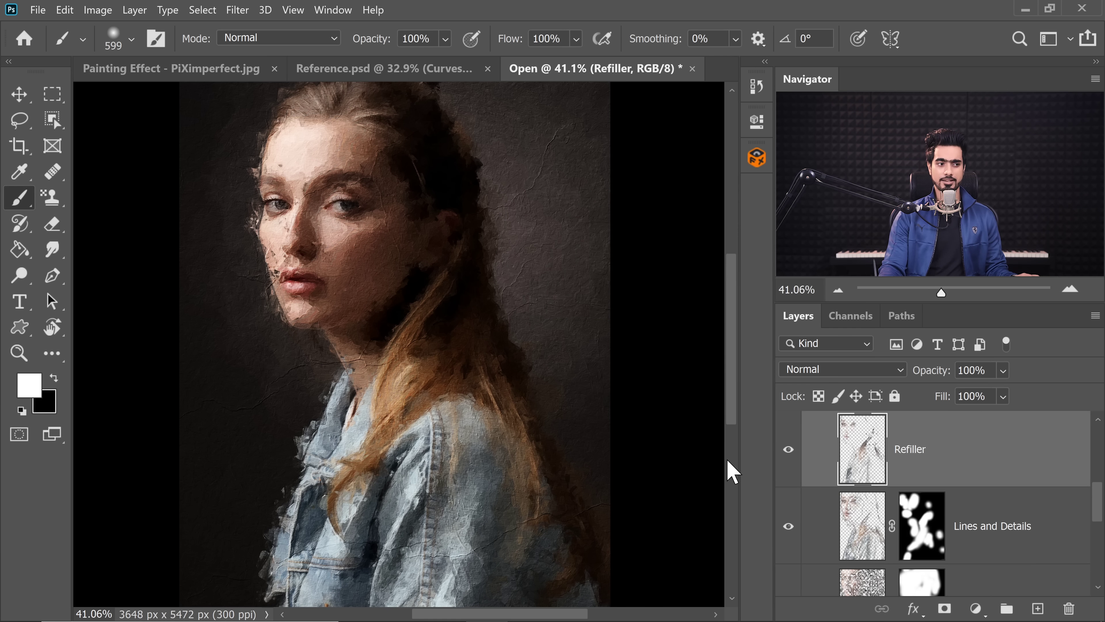
click(947, 608)
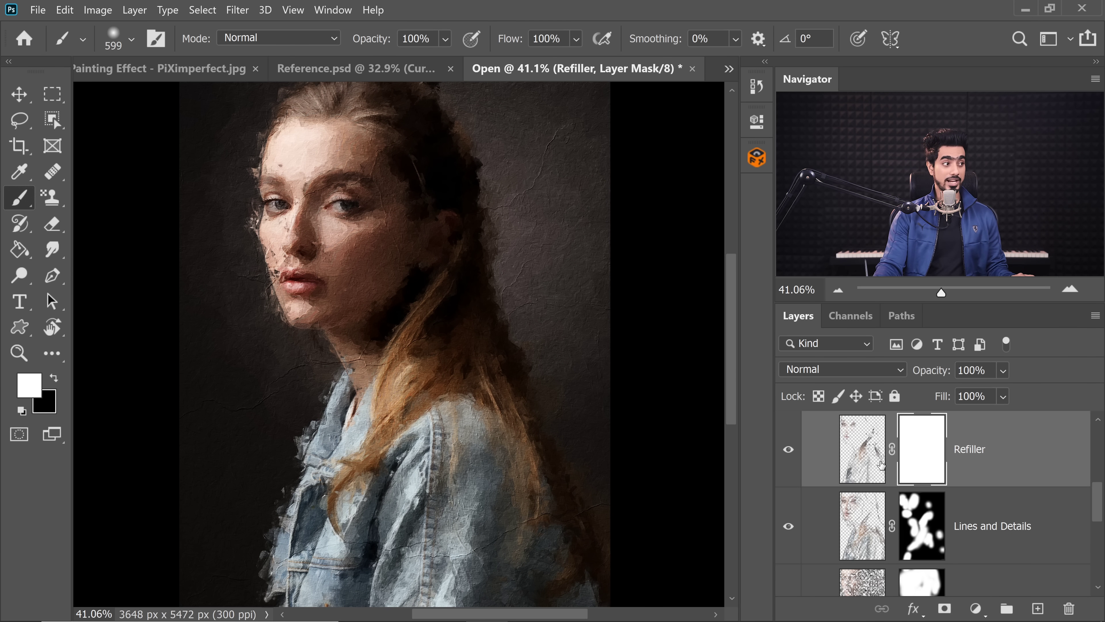
drag(424, 462, 381, 426)
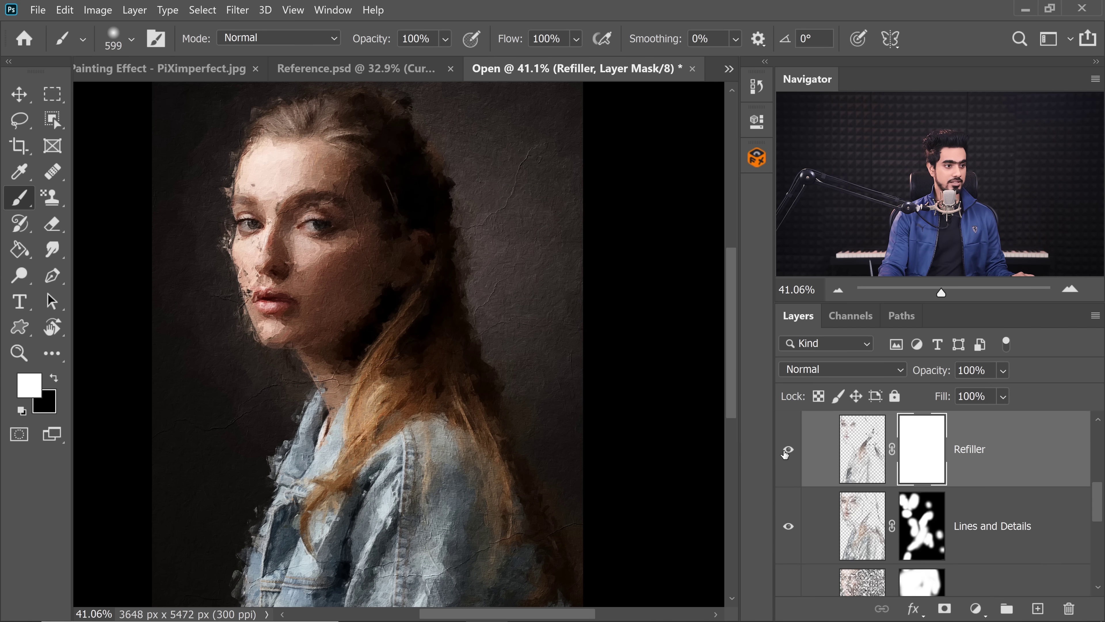
click(787, 451)
click(787, 454)
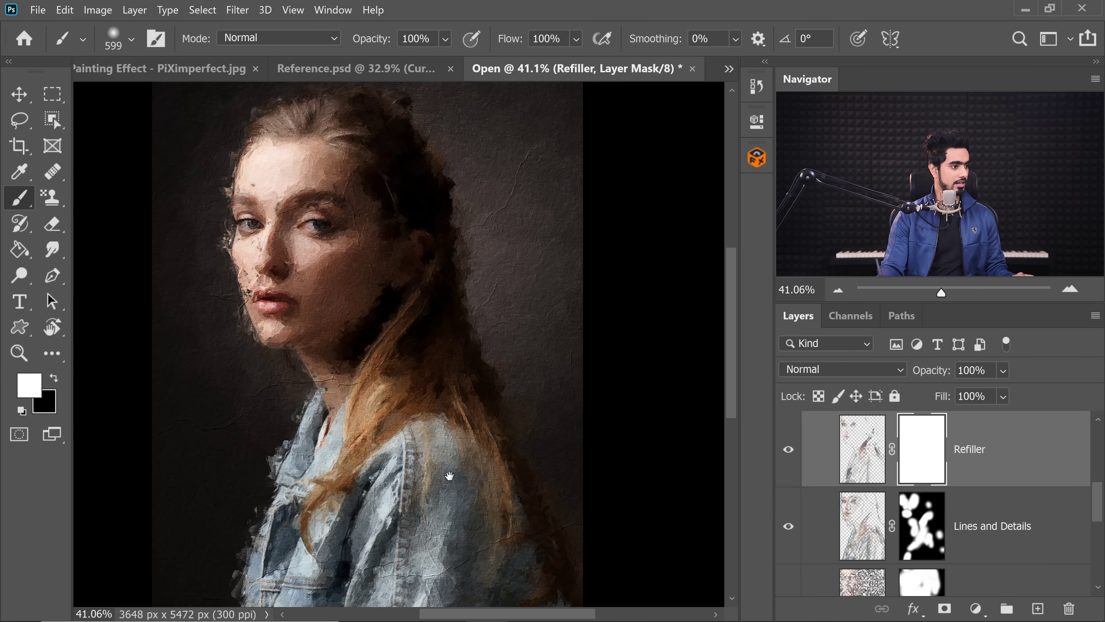
drag(392, 481, 368, 373)
Paint black on the Refiller mask over the lower jacket, button area and pocket, varying the soft brush's size.
mouse_move(400, 459)
mouse_down()
mouse_move(393, 526)
mouse_move(345, 533)
mouse_move(362, 446)
mouse_move(341, 484)
mouse_move(368, 538)
mouse_move(341, 587)
mouse_move(353, 604)
mouse_move(378, 525)
mouse_move(340, 497)
mouse_move(391, 456)
mouse_move(375, 472)
mouse_move(323, 491)
mouse_up()
key(x)
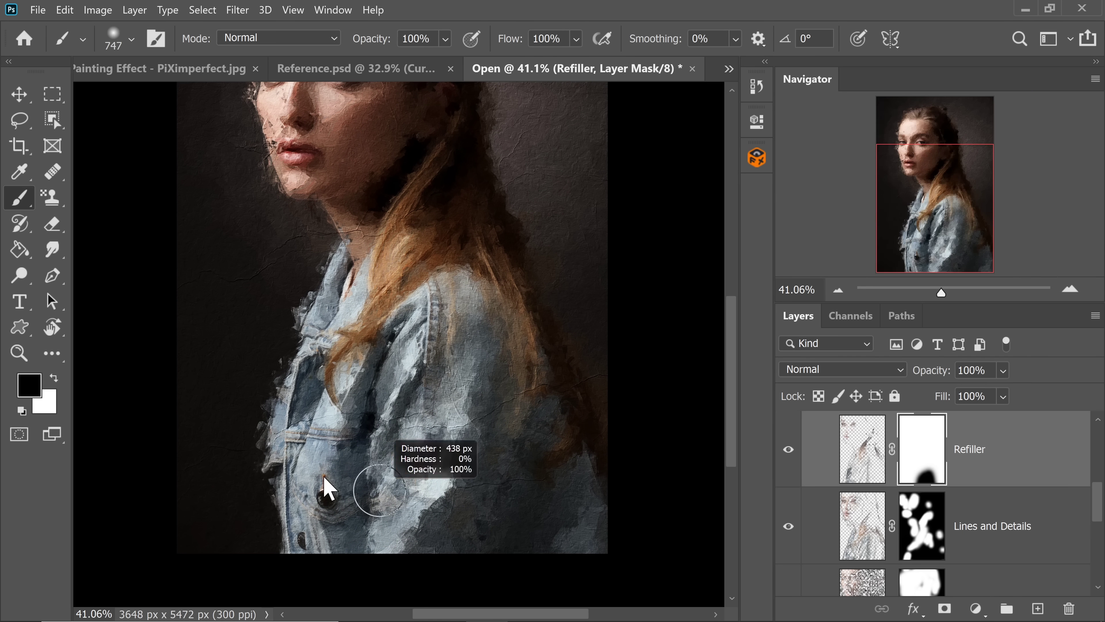
drag(279, 522, 261, 457)
drag(330, 536, 289, 536)
key(x)
key(x)
drag(340, 336, 331, 360)
drag(404, 400, 348, 440)
click(303, 349)
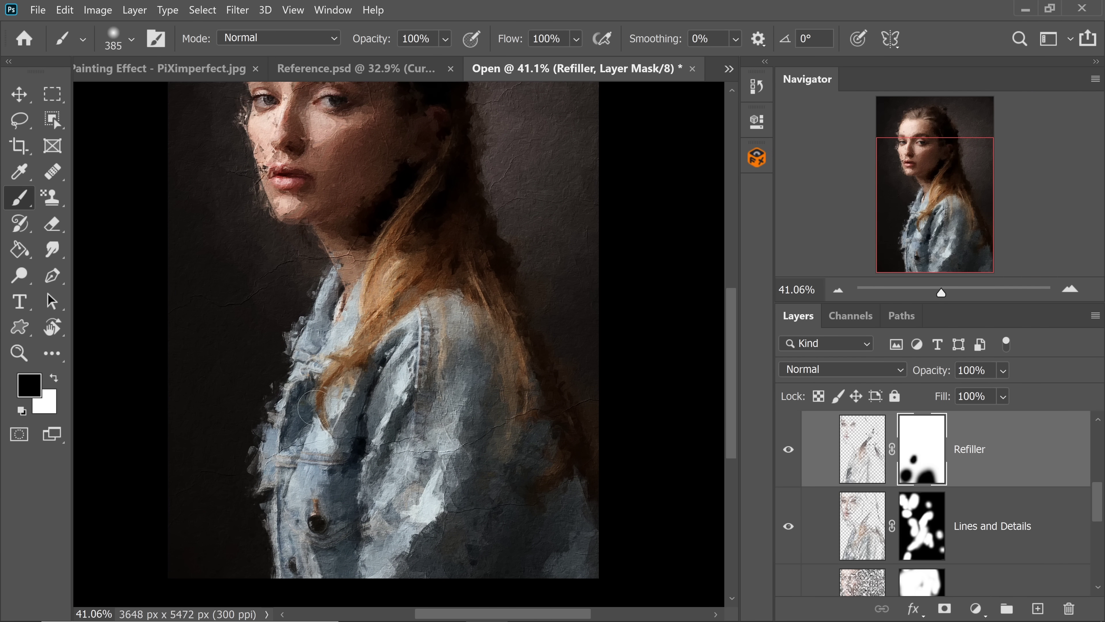
Extend the black painting on the Refiller mask over the shoulder hair and jacket front, checking it by hiding and showing the layer.
click(788, 448)
click(788, 449)
click(784, 460)
click(784, 460)
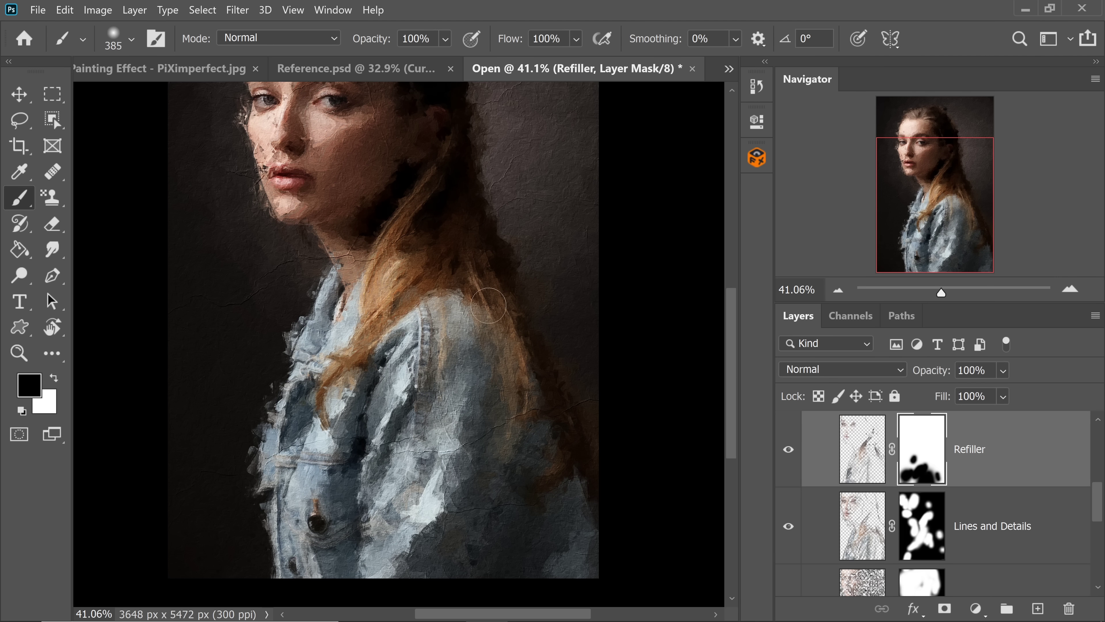
drag(491, 287, 518, 338)
click(784, 461)
click(784, 461)
drag(268, 403, 266, 411)
click(786, 455)
click(786, 455)
click(792, 457)
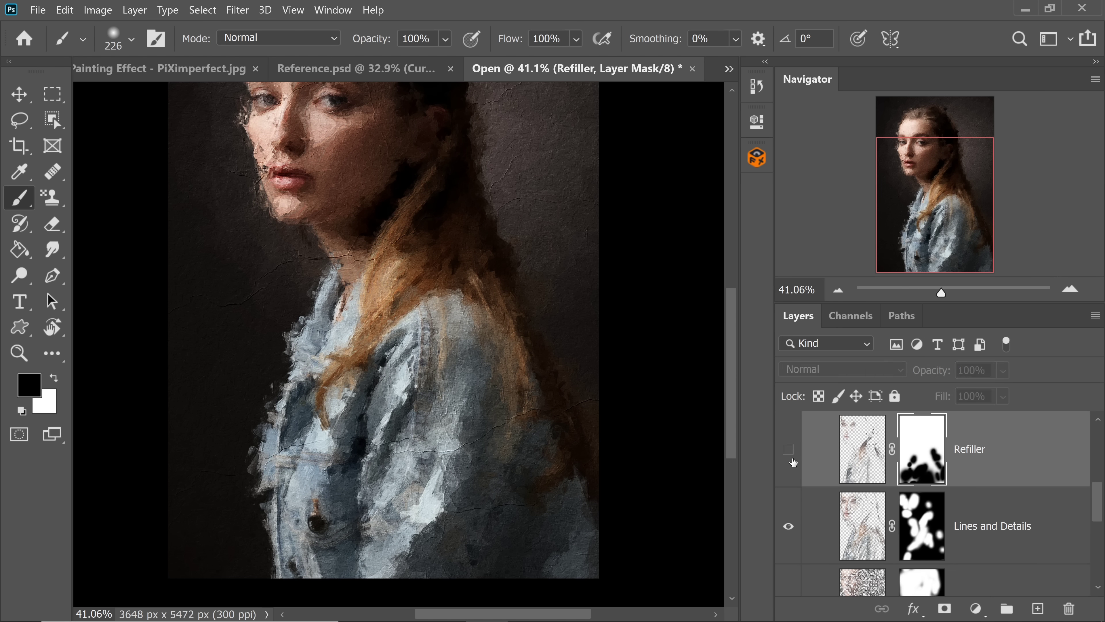
click(792, 457)
Set the brush flow to 20% and paint black softly on the Refiller mask beside the back of the head.
scroll(635, 348, up, 3)
drag(313, 202, 358, 202)
drag(551, 39, 448, 51)
text(20)
key(Return)
drag(483, 130, 536, 244)
click(414, 249)
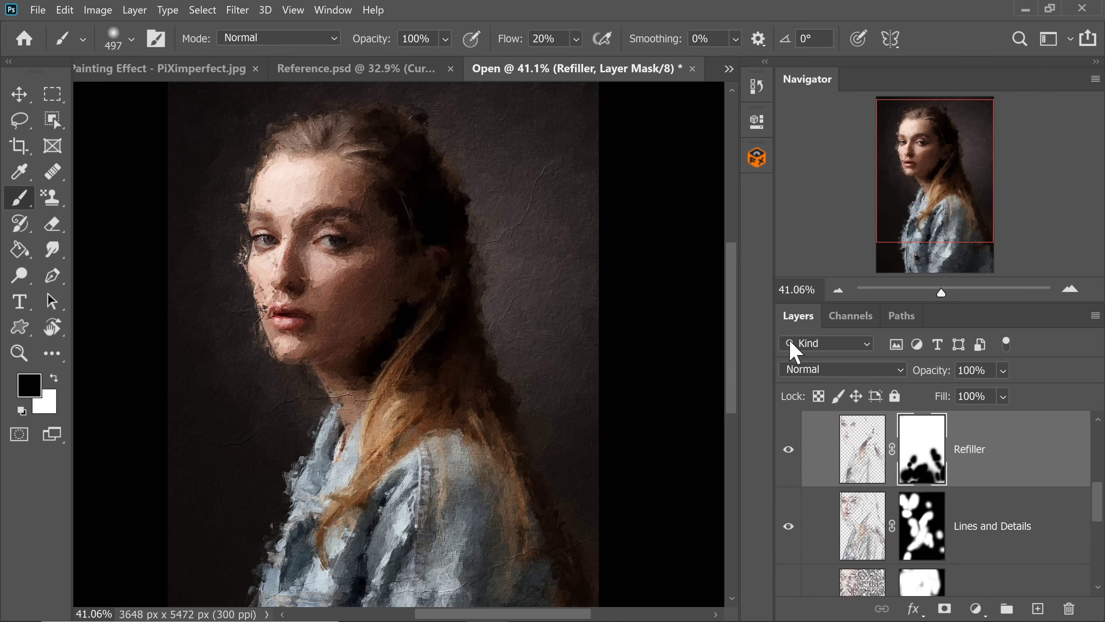
Compare the Refiller layer hidden and shown, and paint black softly over the forehead on its mask.
click(788, 453)
click(788, 453)
click(791, 455)
click(789, 451)
click(789, 454)
click(789, 455)
drag(261, 192, 370, 174)
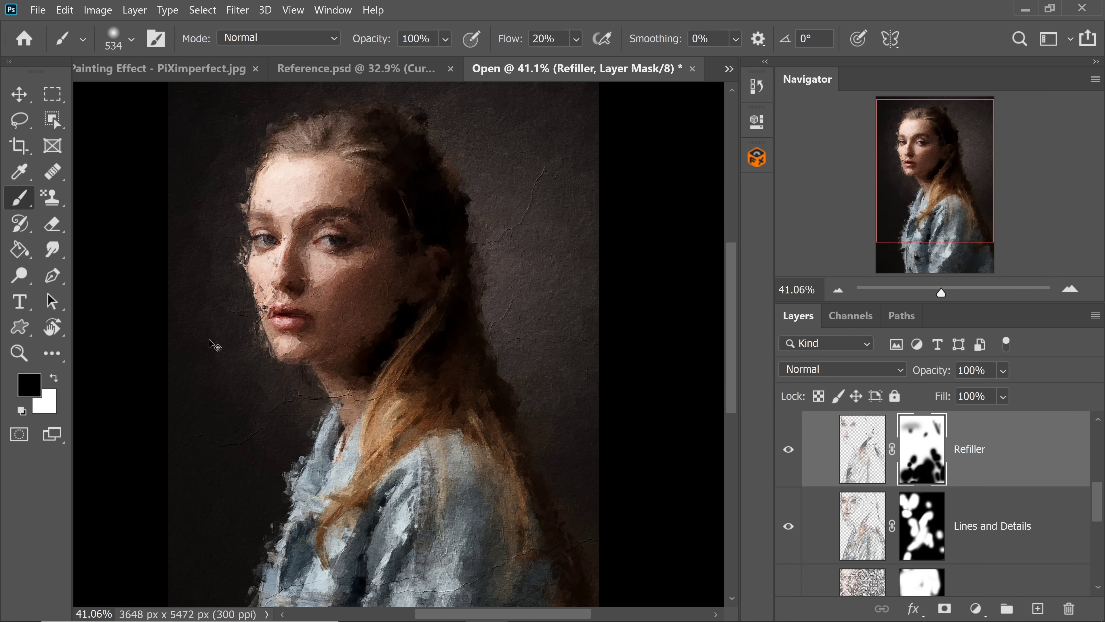
Paint black at 36% flow on the Refiller mask around the shadowed eye and brow, reducing the brush to 79 px.
key(x)
click(789, 455)
click(790, 454)
key(x)
drag(305, 225, 438, 194)
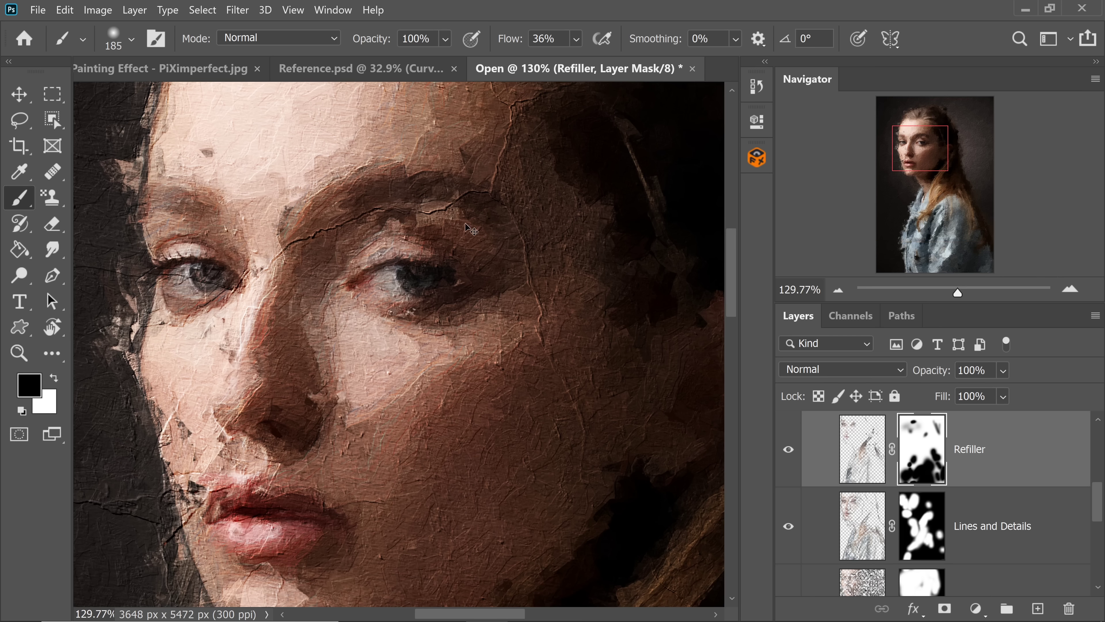
drag(405, 239, 357, 239)
mouse_move(524, 238)
mouse_down()
mouse_move(535, 322)
mouse_move(484, 330)
mouse_move(482, 315)
mouse_up()
drag(453, 490, 506, 277)
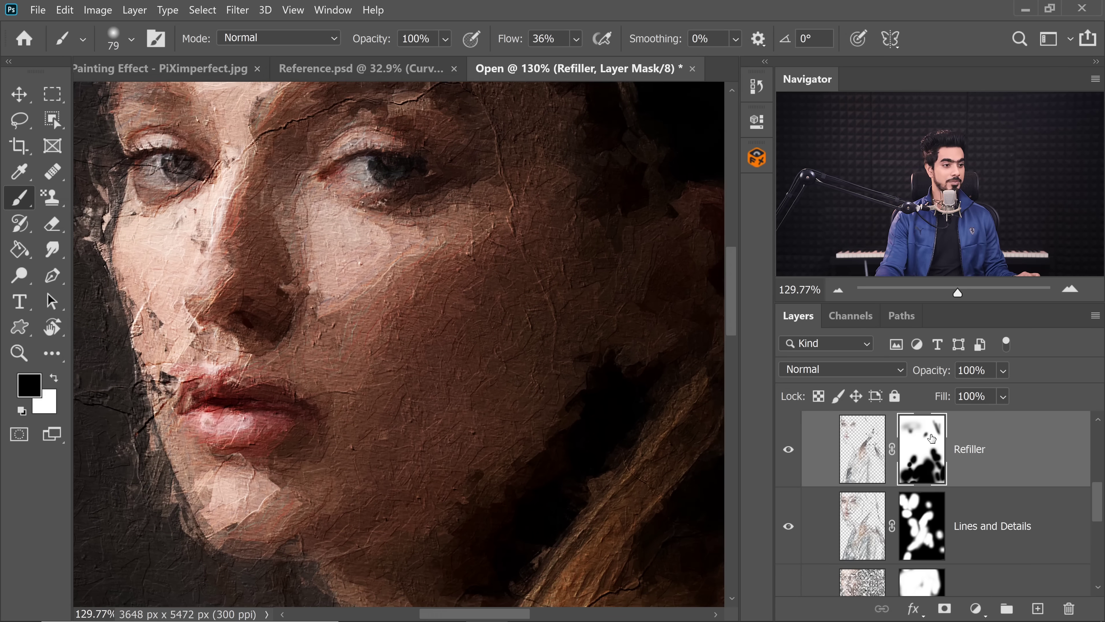
Compare the Refiller layer with its mask disabled and enabled over the face, hair and jacket.
shift+click(926, 460)
shift+click(924, 460)
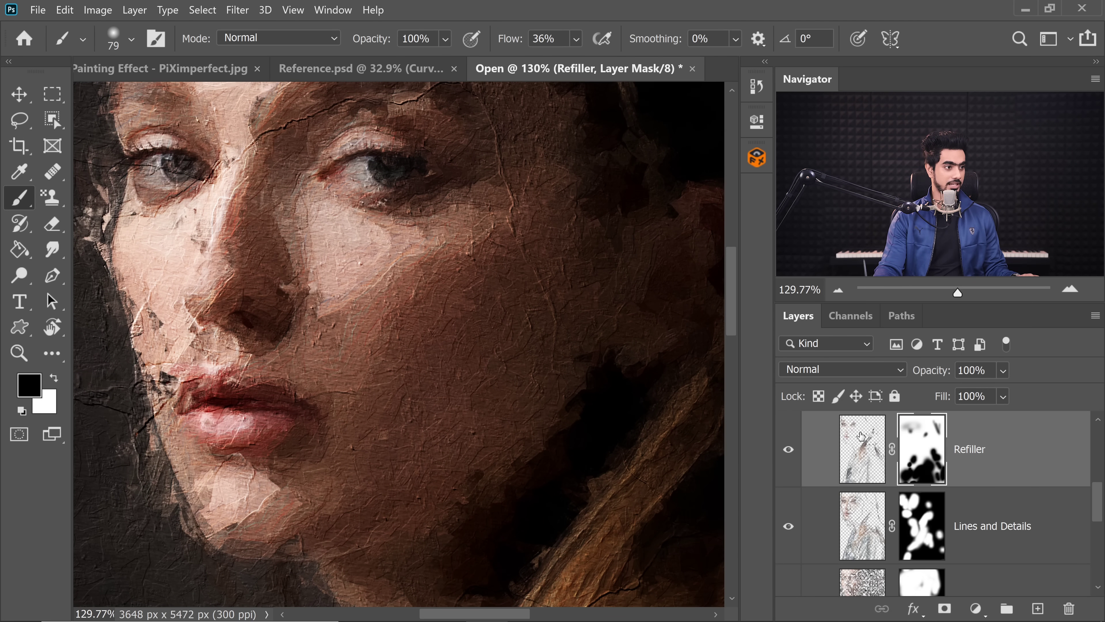
drag(588, 436, 474, 239)
drag(532, 444, 520, 281)
drag(525, 392, 485, 213)
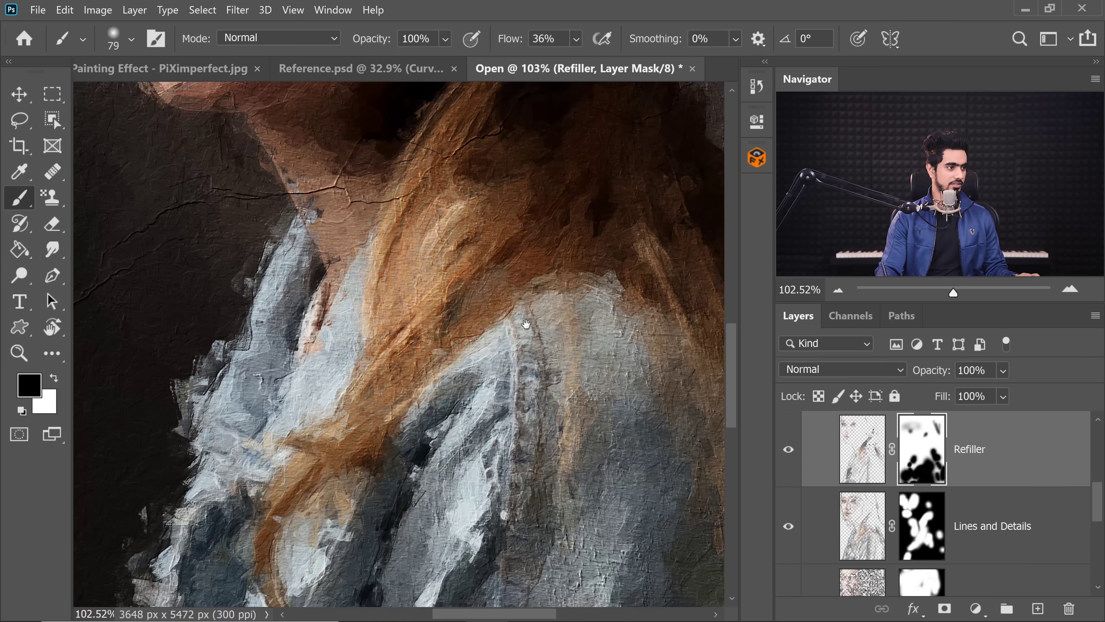
shift+click(919, 457)
drag(486, 481, 530, 294)
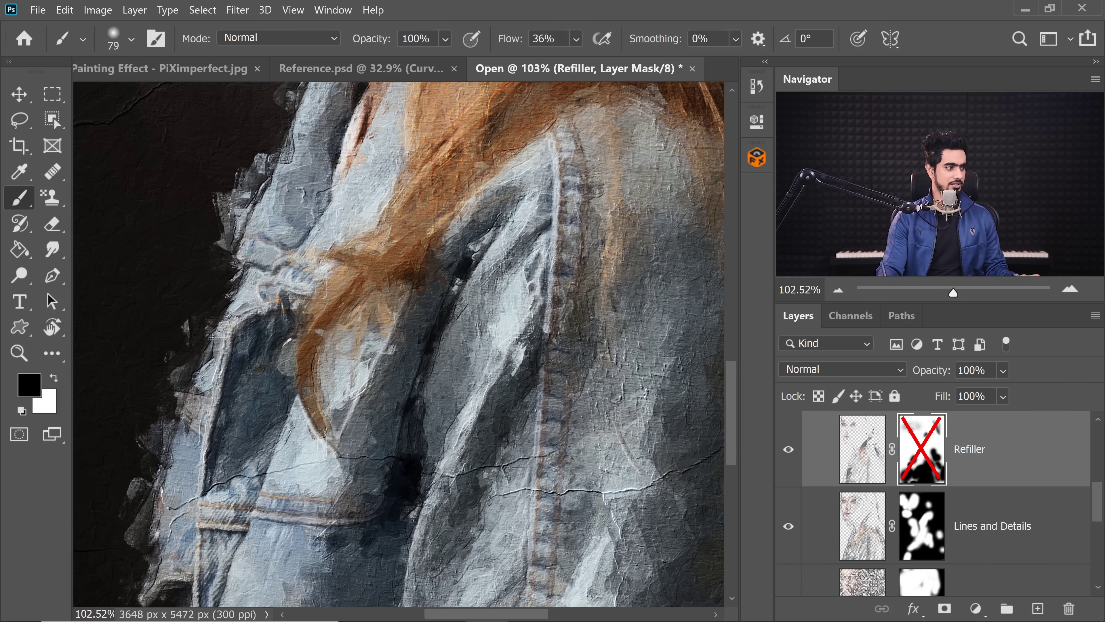
shift+click(913, 451)
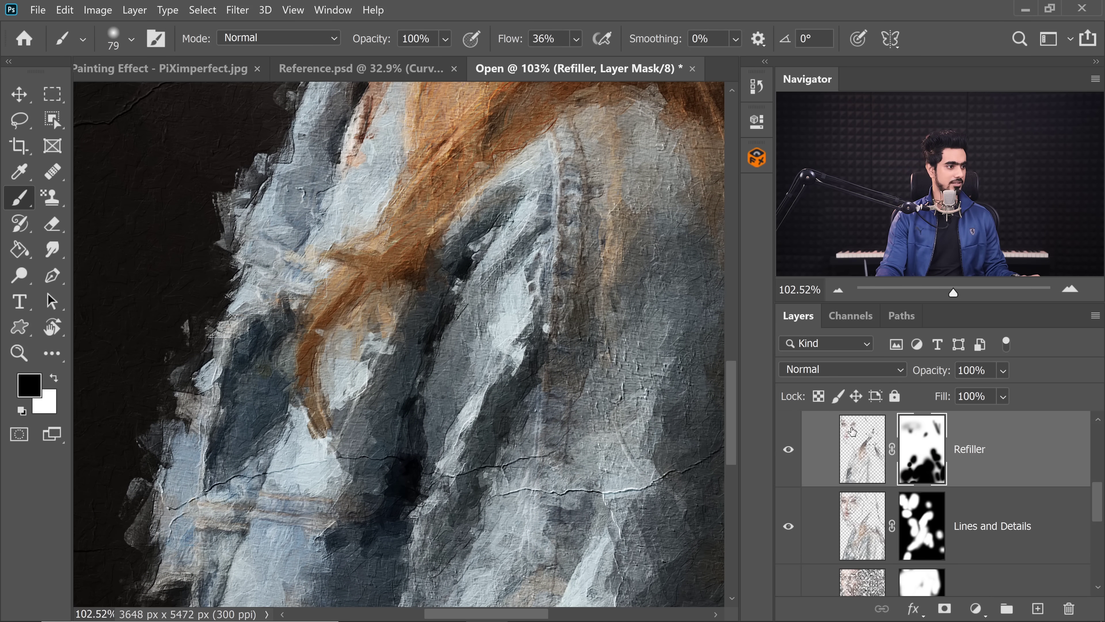
Paint white on the Refiller mask over the jacket's sleeve folds with a 256 px brush, and check by hiding and showing the layer.
alt+drag(508, 378, 544, 377)
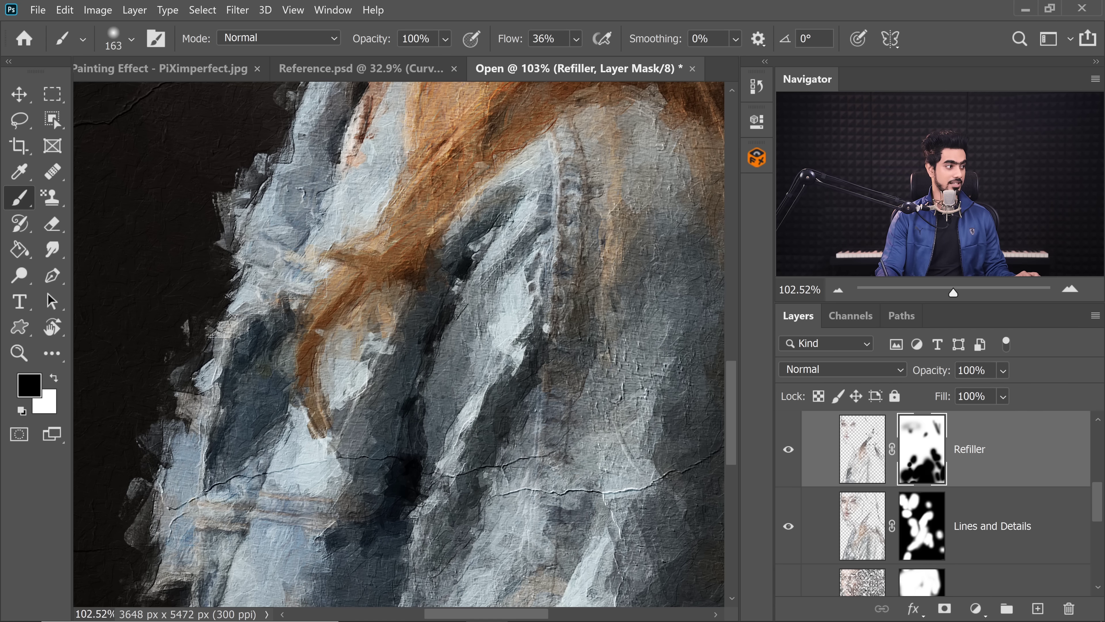
key(x)
alt+drag(435, 432, 501, 448)
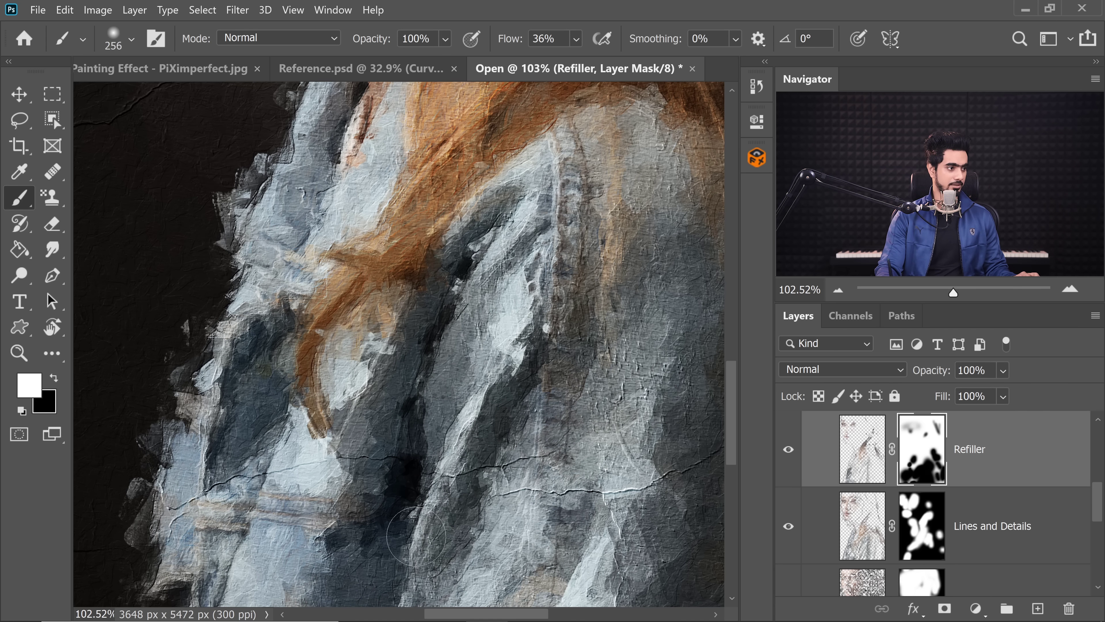
drag(415, 549, 424, 257)
drag(607, 190, 548, 358)
click(788, 449)
click(788, 449)
Disable the Refiller mask, examine the jacket's button, seams and sleeve, and enable the mask again.
shift+click(919, 471)
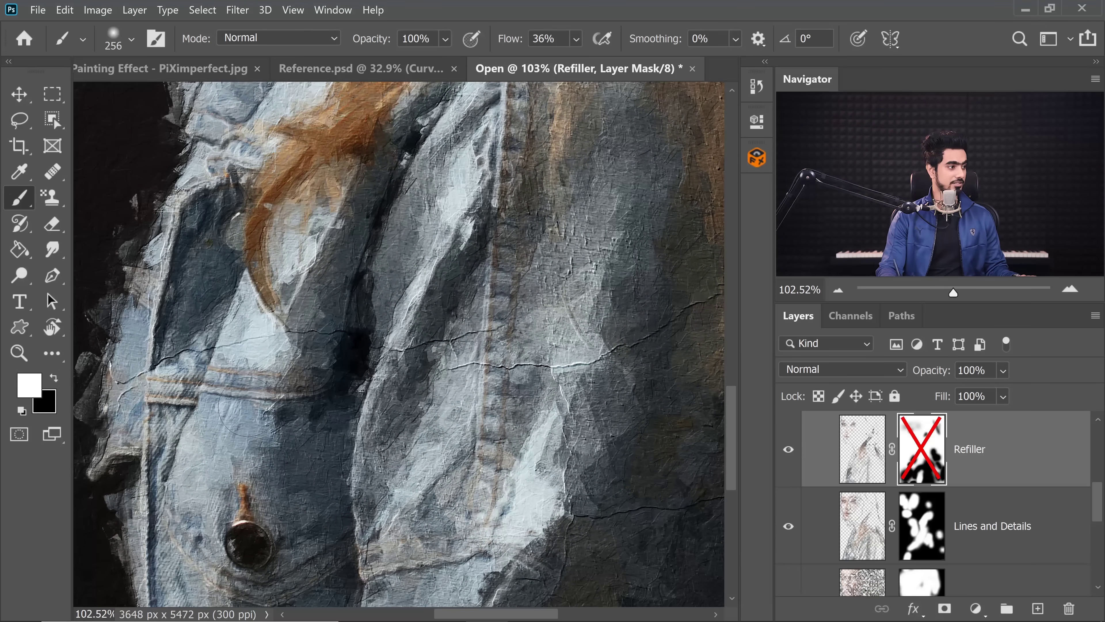
drag(432, 463, 531, 372)
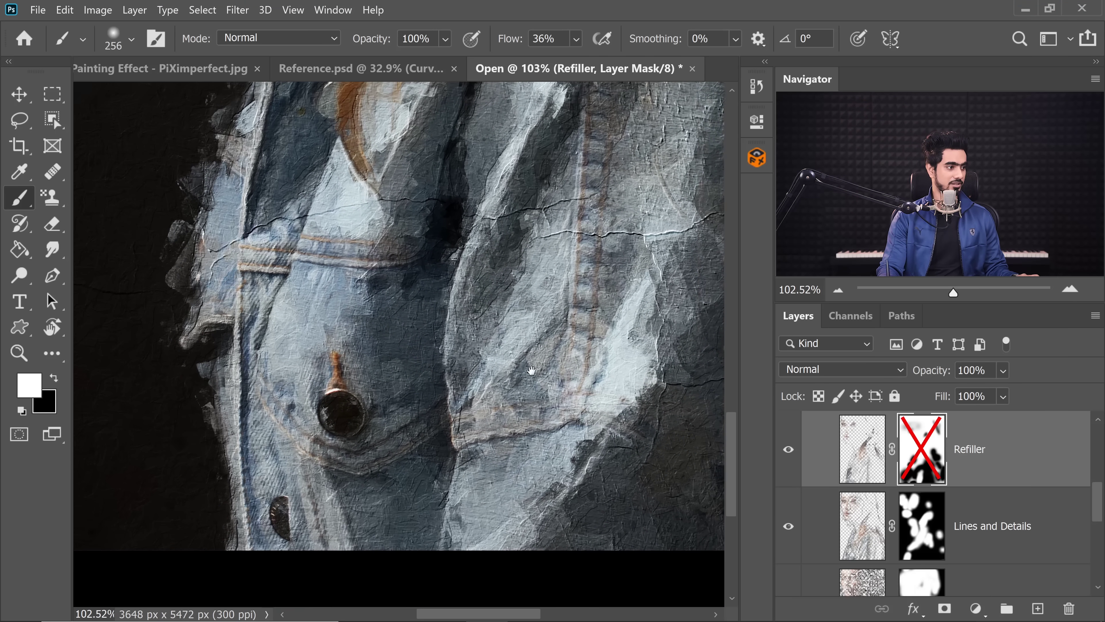
drag(503, 338, 267, 441)
drag(488, 400, 377, 437)
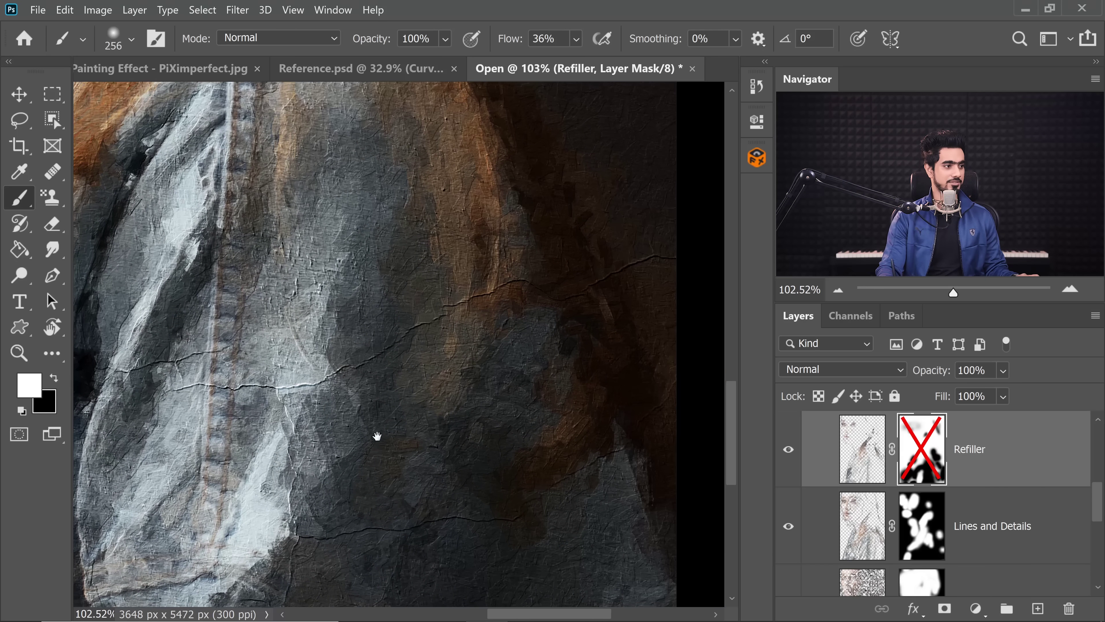
drag(300, 361, 555, 506)
drag(361, 406, 469, 338)
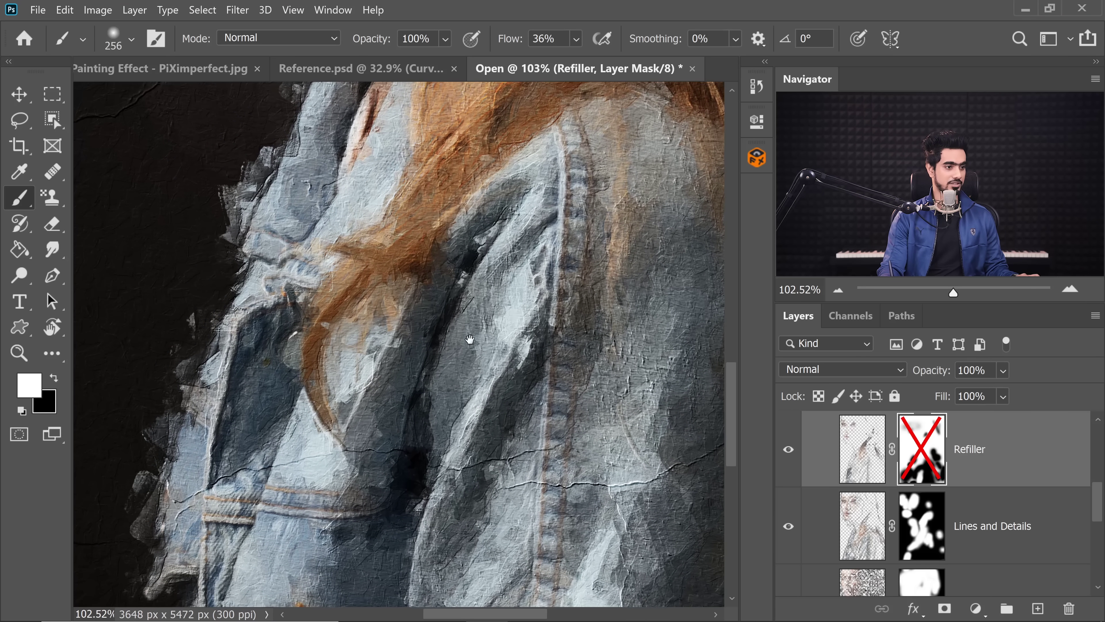
shift+click(923, 457)
Touch up the Refiller mask along the jacket's pocket and front edge with small black and white strokes.
drag(291, 408, 232, 412)
key(x)
mouse_move(230, 348)
mouse_down()
mouse_move(223, 419)
mouse_move(259, 315)
mouse_up()
key(x)
mouse_move(228, 481)
mouse_down()
mouse_move(256, 489)
mouse_move(250, 507)
mouse_move(257, 368)
mouse_up()
drag(230, 481, 230, 538)
drag(475, 460, 248, 564)
Paint white over more of the jacket on the Refiller mask, using a brush of 393 px.
scroll(470, 333, down, 6)
drag(525, 254, 559, 263)
drag(559, 263, 588, 305)
drag(370, 269, 305, 366)
key(ctrl+0)
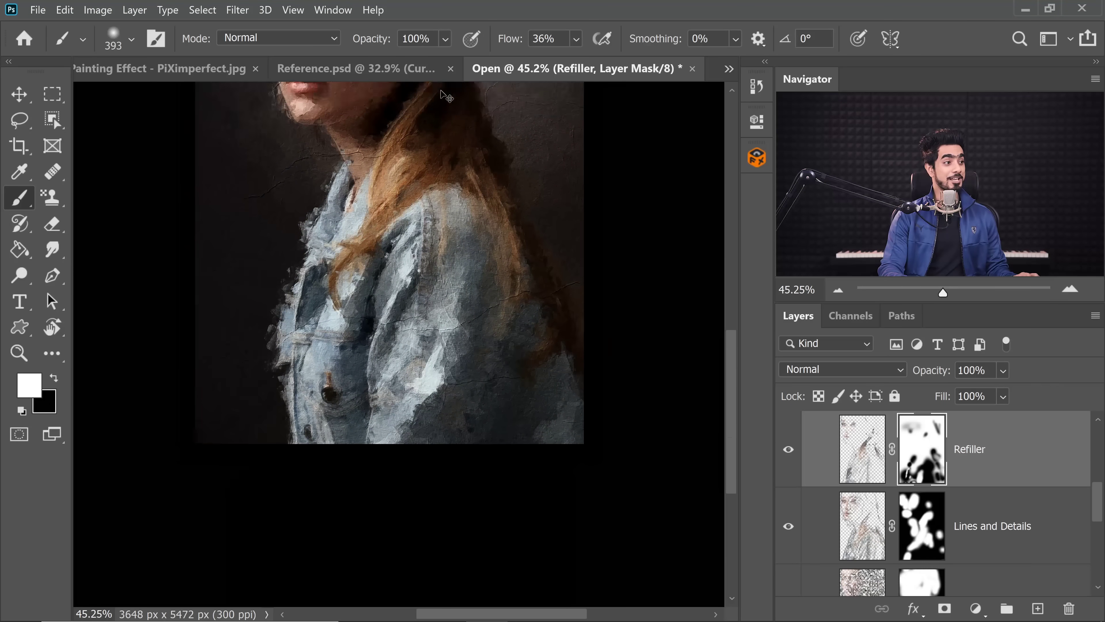
Collapse the Paint Levels group and select the Reveal Back layer's mask.
scroll(1098, 496, up, 3)
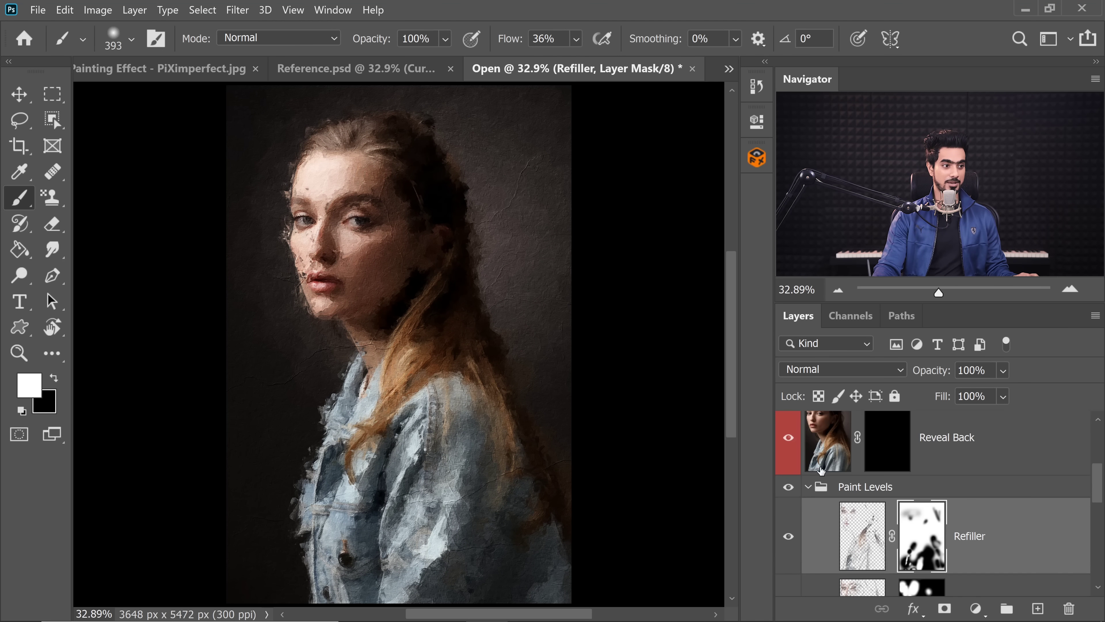
click(808, 487)
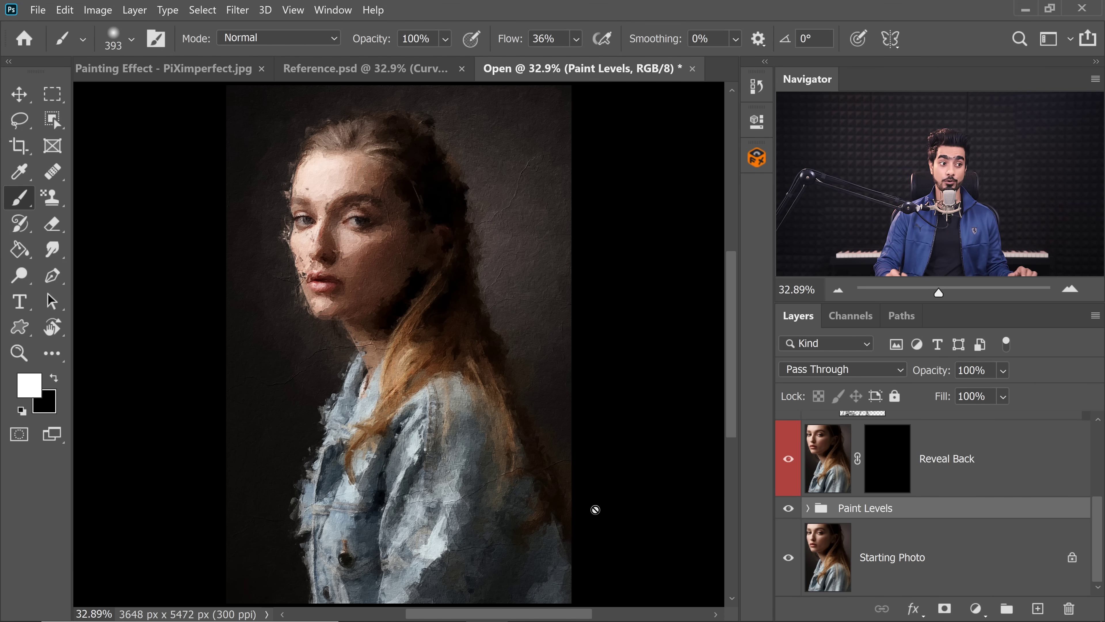
click(887, 465)
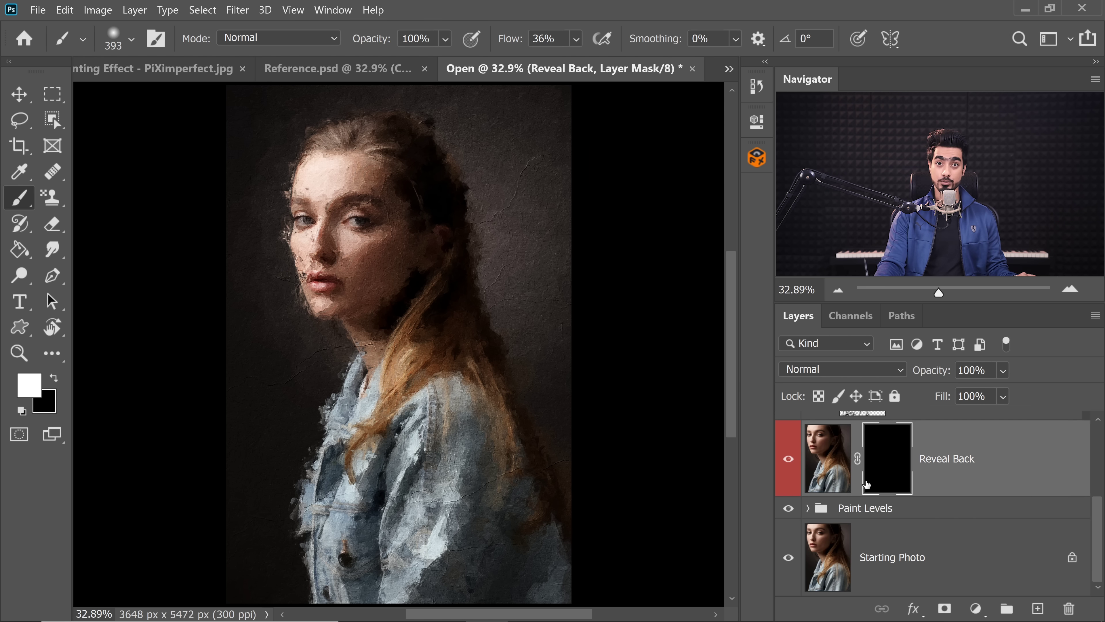
Set the brush flow to 100% and paint small white spots on the Reveal Back mask to clean the specks on the forehead.
drag(324, 187, 354, 185)
drag(341, 261, 324, 231)
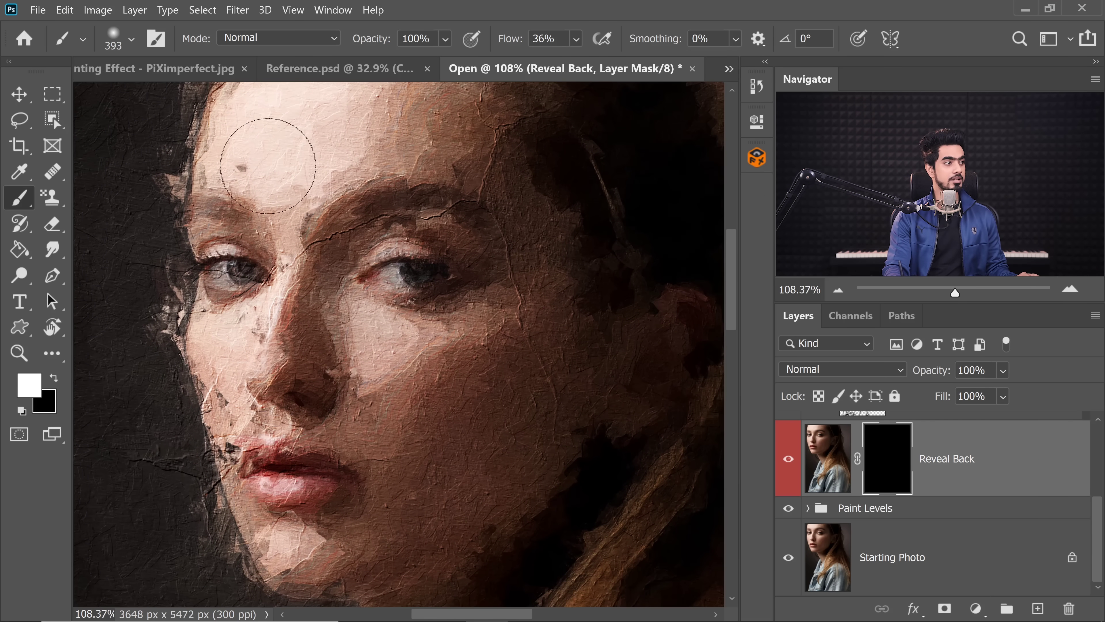
alt+right_click(277, 164)
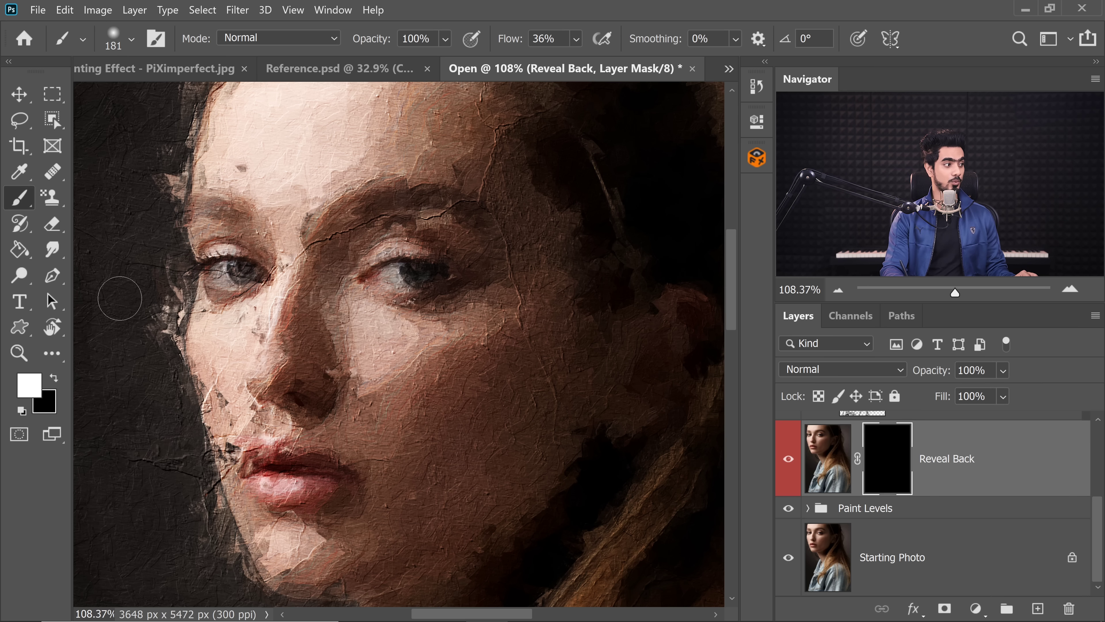
drag(234, 148, 169, 154)
drag(518, 43, 590, 50)
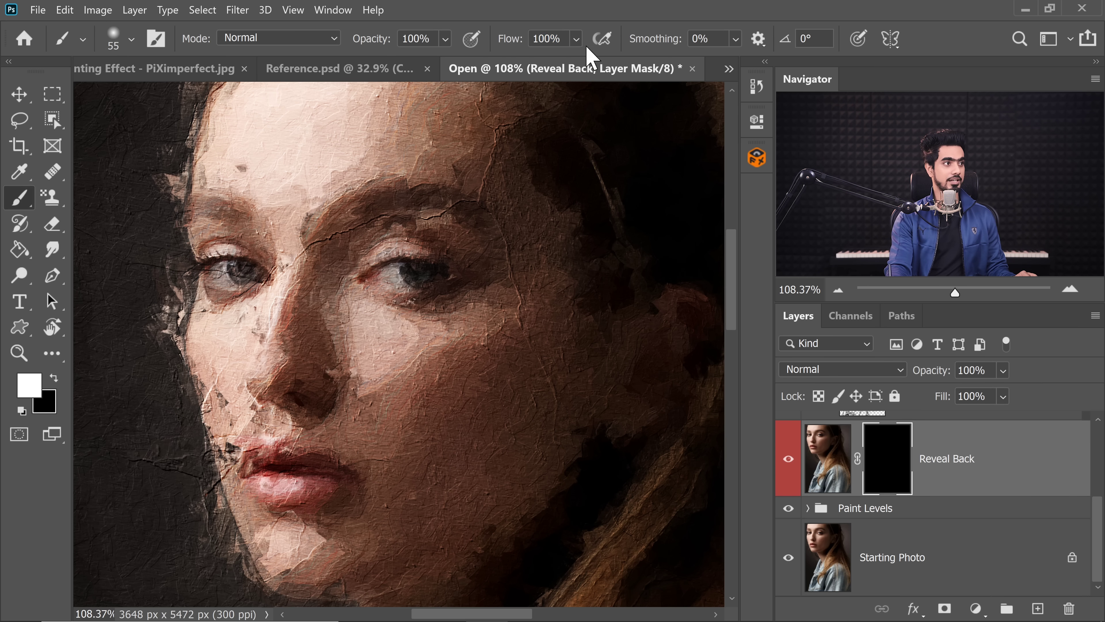
drag(224, 182, 227, 179)
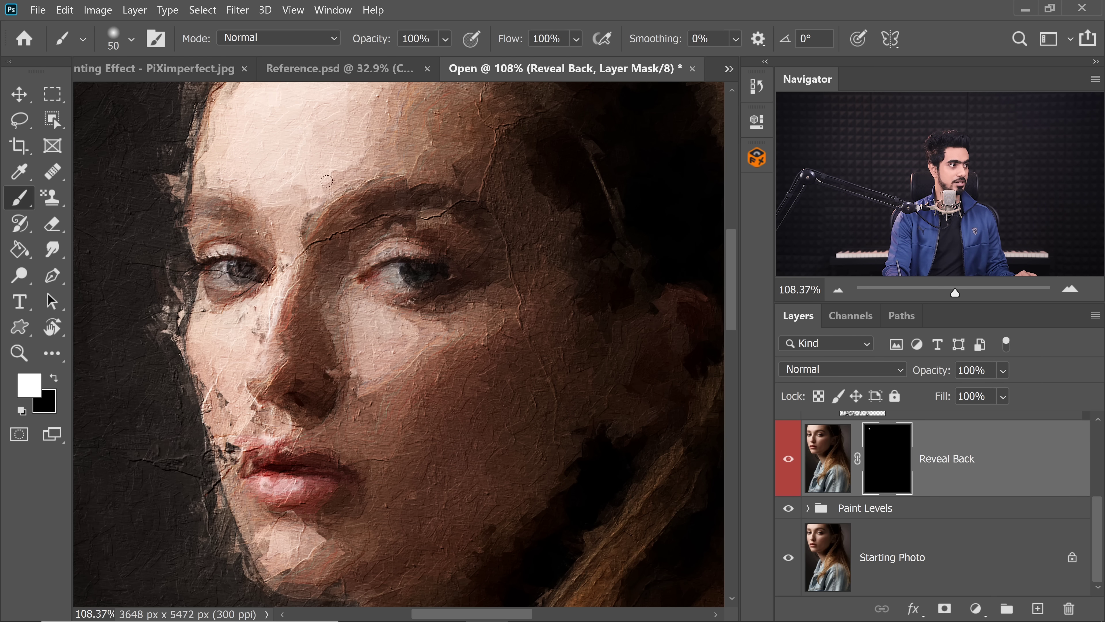
drag(451, 152, 466, 174)
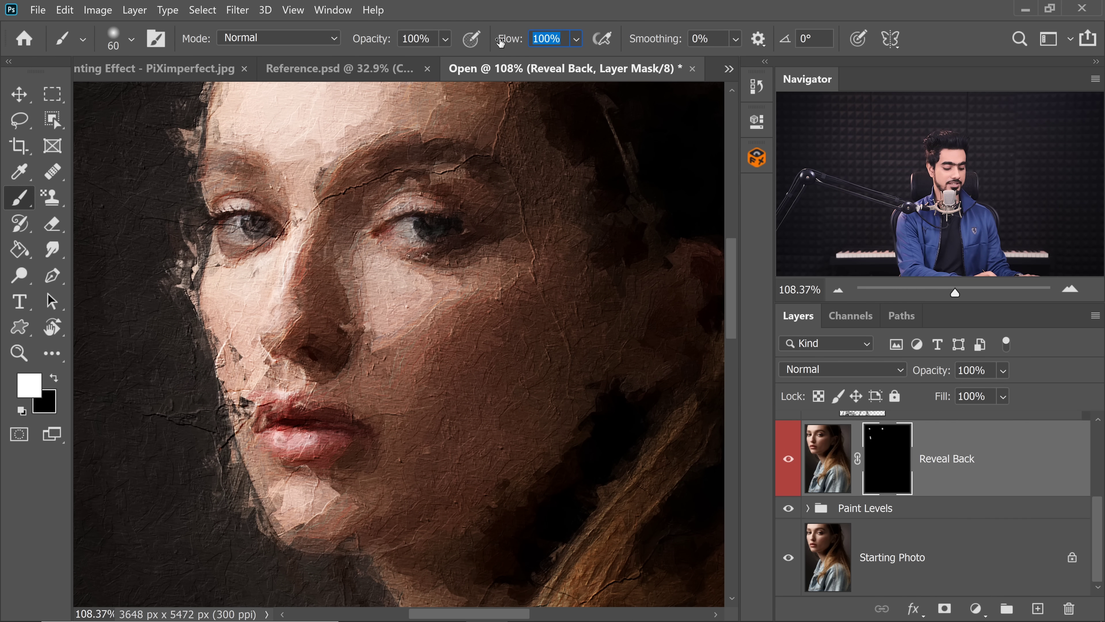
Lower the brush flow to 20% and paint white on the Reveal Back mask around the nose, cheek and upper lip.
text(20)
key(Return)
drag(192, 291, 220, 296)
mouse_move(282, 263)
mouse_down()
mouse_move(266, 342)
mouse_move(270, 319)
mouse_move(250, 354)
mouse_up()
drag(312, 358, 360, 335)
drag(264, 346, 271, 369)
drag(224, 296, 231, 296)
drag(231, 346, 247, 421)
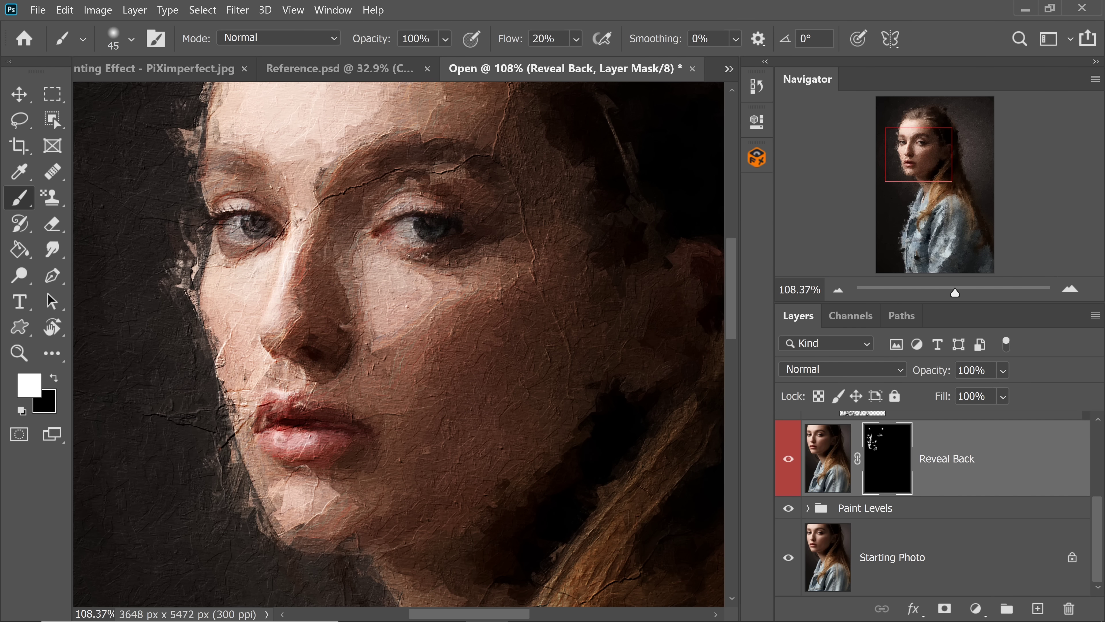
Paint white on the Reveal Back mask along the outer edge of the face from the forehead down to the cheek.
drag(285, 194, 327, 304)
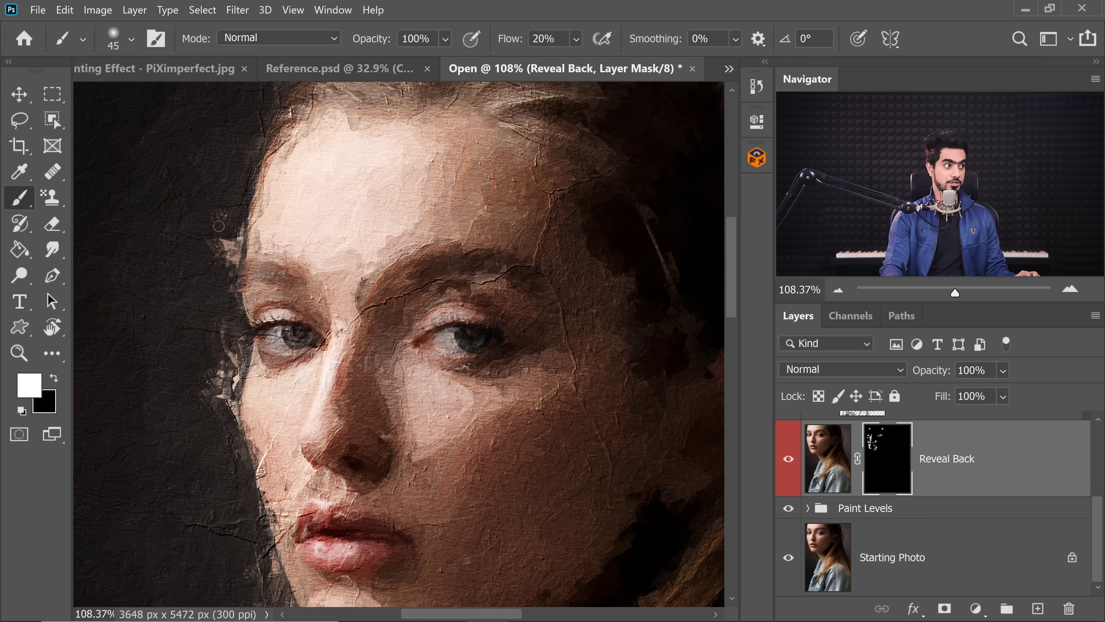
drag(219, 226, 236, 263)
mouse_move(244, 340)
mouse_down()
mouse_move(230, 272)
mouse_move(234, 361)
mouse_up()
drag(237, 370, 235, 276)
drag(257, 387, 307, 512)
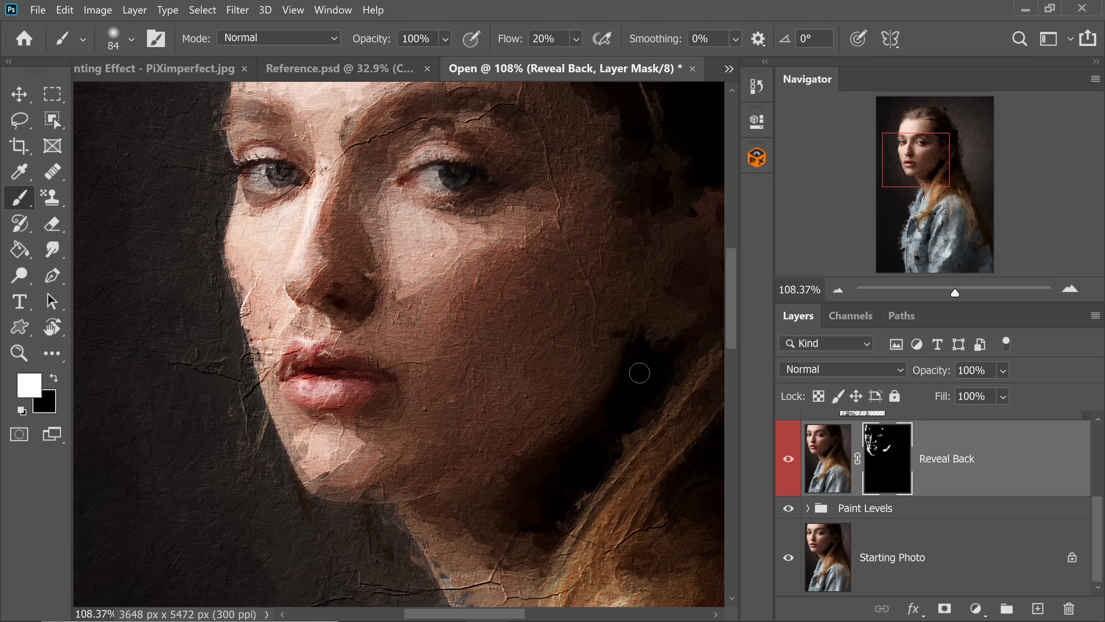
Paint white on the Reveal Back mask around the ear, the earring and the nearby hair strand with a 72 px brush.
drag(636, 370, 493, 473)
key(bracketleft)
key(x)
key(x)
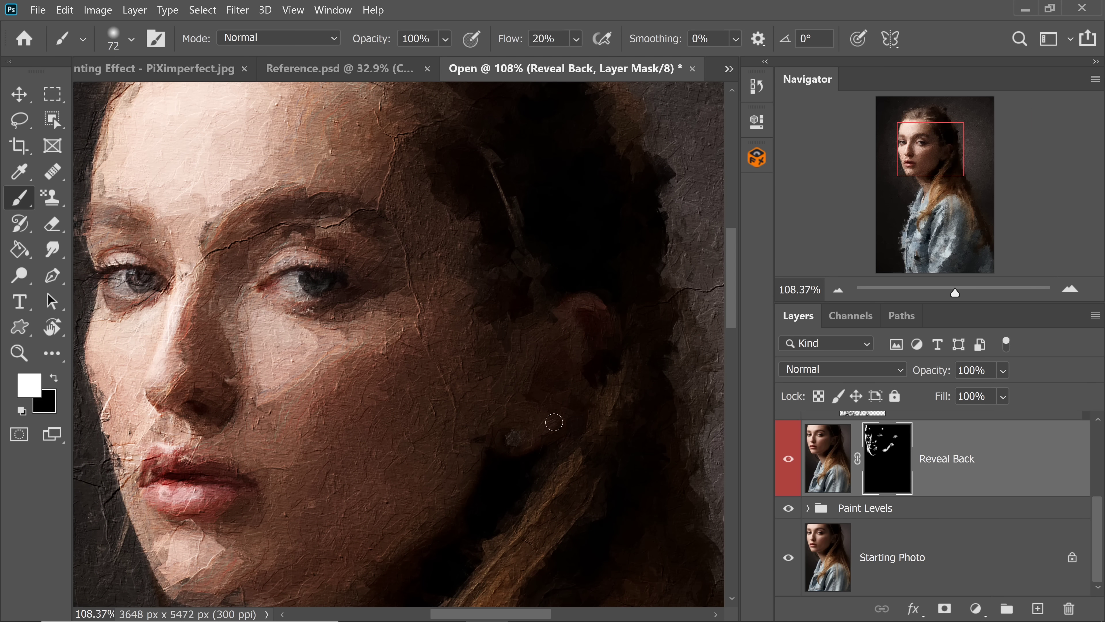
mouse_move(517, 174)
mouse_down()
mouse_move(518, 264)
mouse_move(474, 222)
mouse_up()
key(x)
key(x)
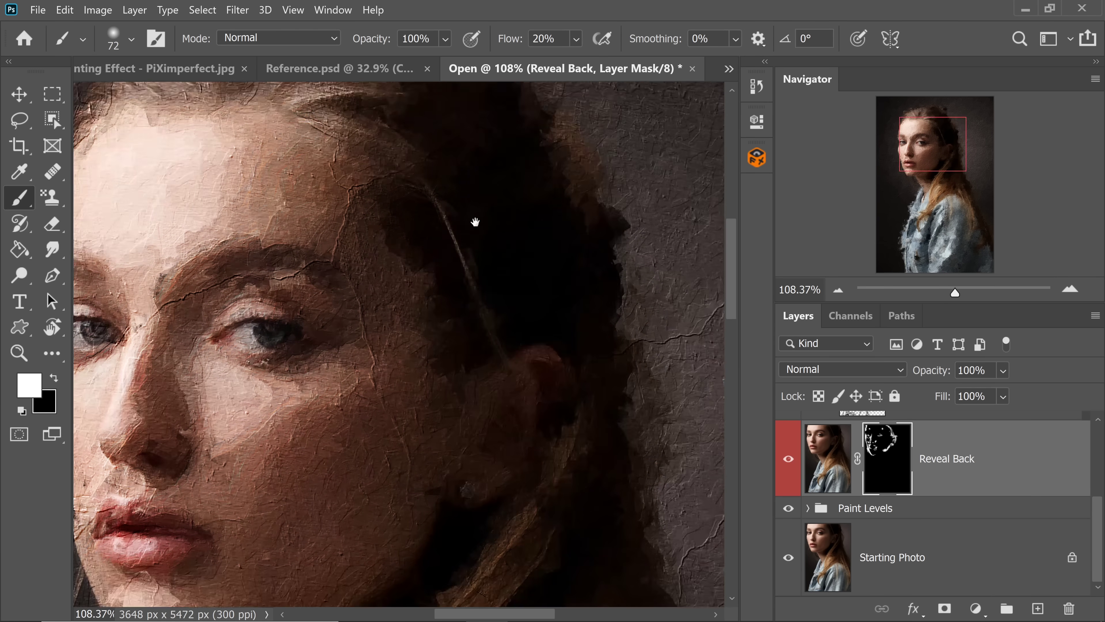
Reveal detail in the hair on the crown and back of the head by painting white on the Reveal Back mask.
key(bracketleft)
mouse_move(249, 344)
mouse_down()
mouse_move(453, 266)
mouse_move(278, 455)
mouse_up()
drag(328, 384, 263, 432)
mouse_move(471, 160)
mouse_down()
mouse_move(399, 195)
mouse_move(290, 284)
mouse_move(282, 310)
mouse_up()
drag(350, 191, 415, 270)
drag(388, 227, 348, 177)
drag(440, 215, 454, 221)
mouse_move(557, 319)
mouse_down()
mouse_move(577, 375)
mouse_move(501, 261)
mouse_up()
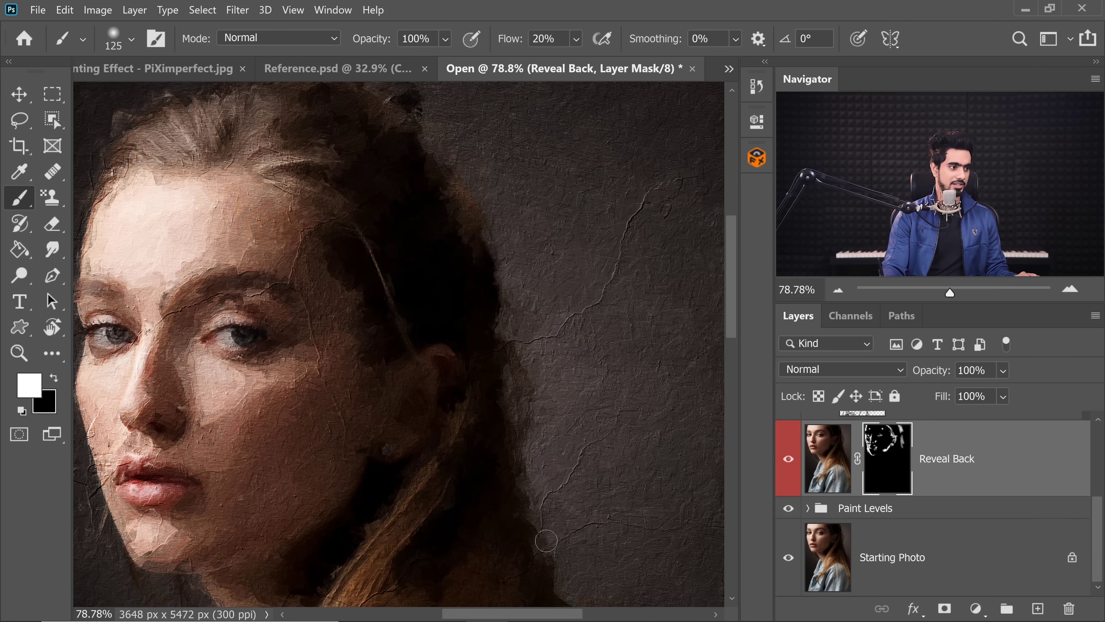
Paint white on the Reveal Back mask below the nose and along the chin's edge with a 67 px brush.
scroll(526, 358, down, 3)
key(ctrl+0)
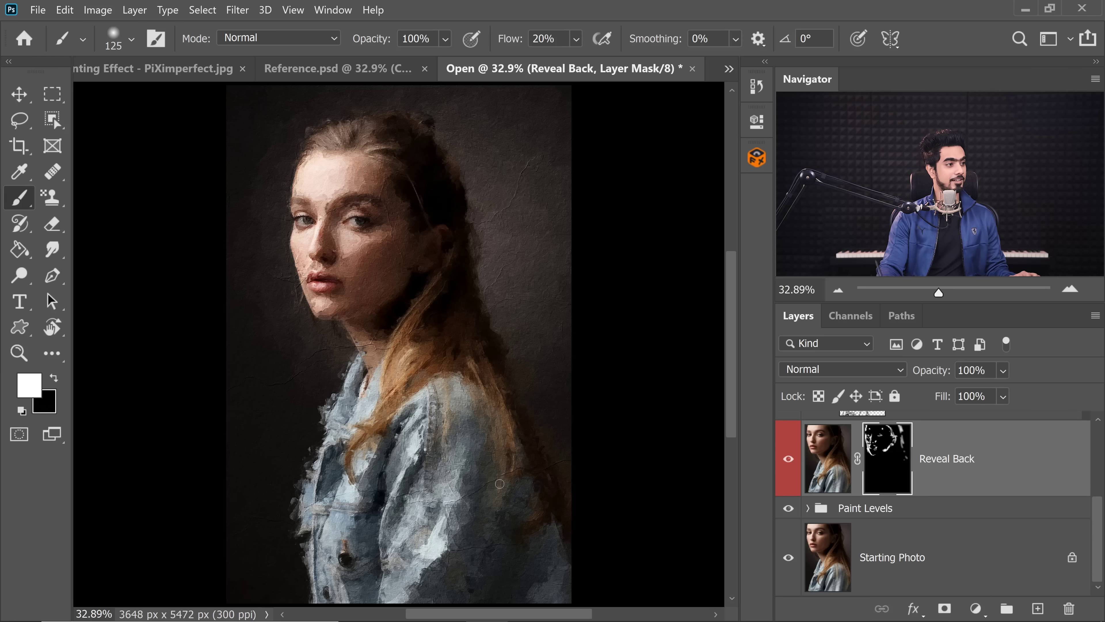
scroll(316, 279, up, 10)
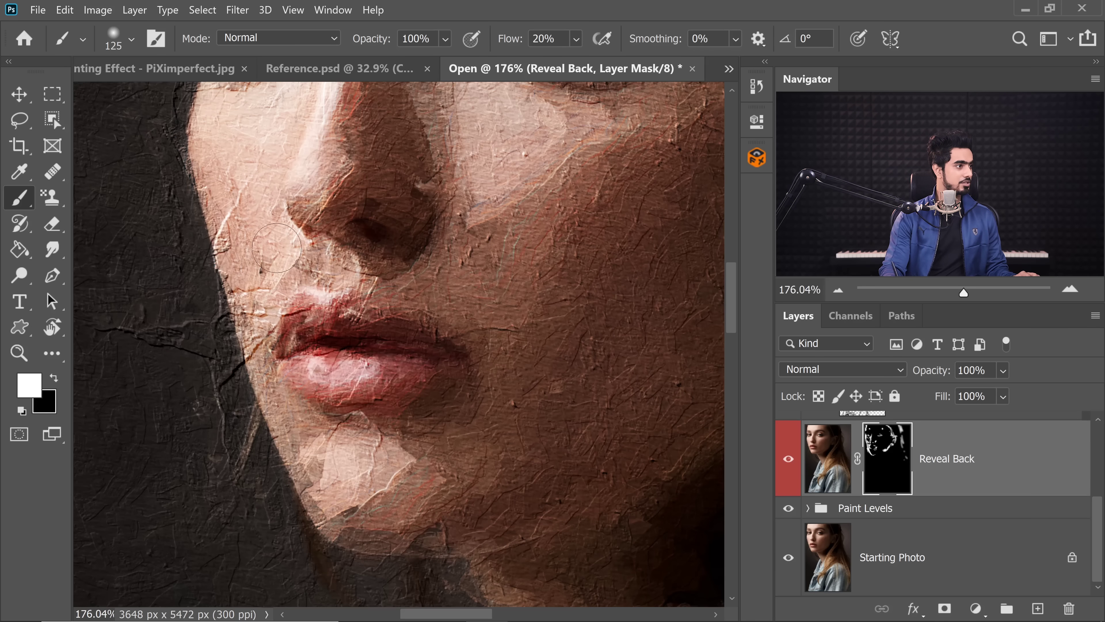
drag(276, 239, 261, 240)
key(x)
key(x)
drag(300, 274, 304, 273)
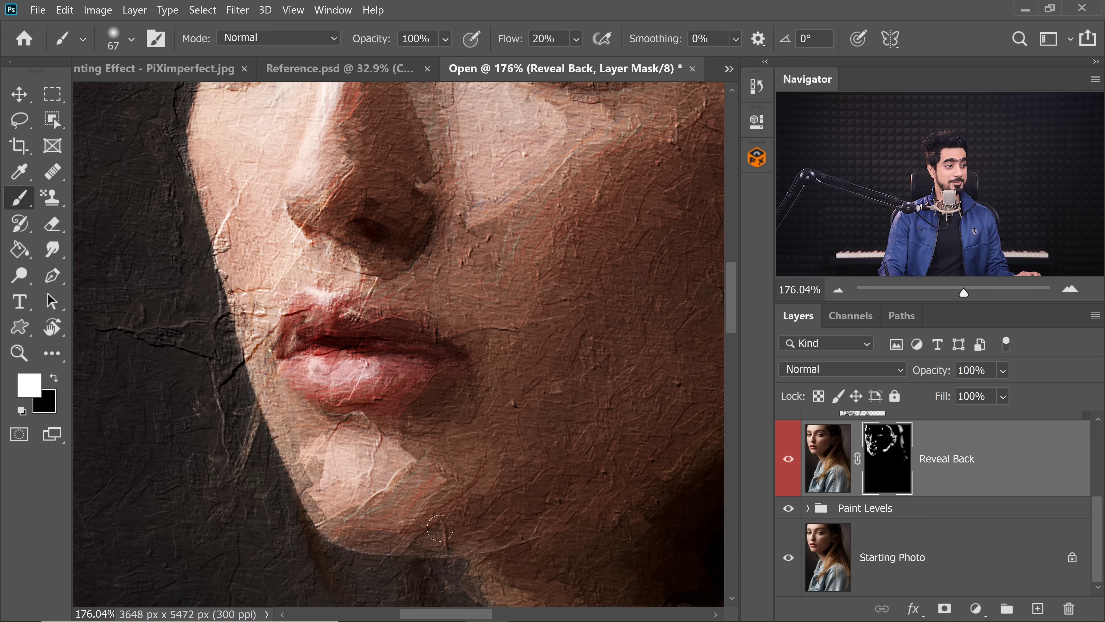
drag(311, 503, 291, 448)
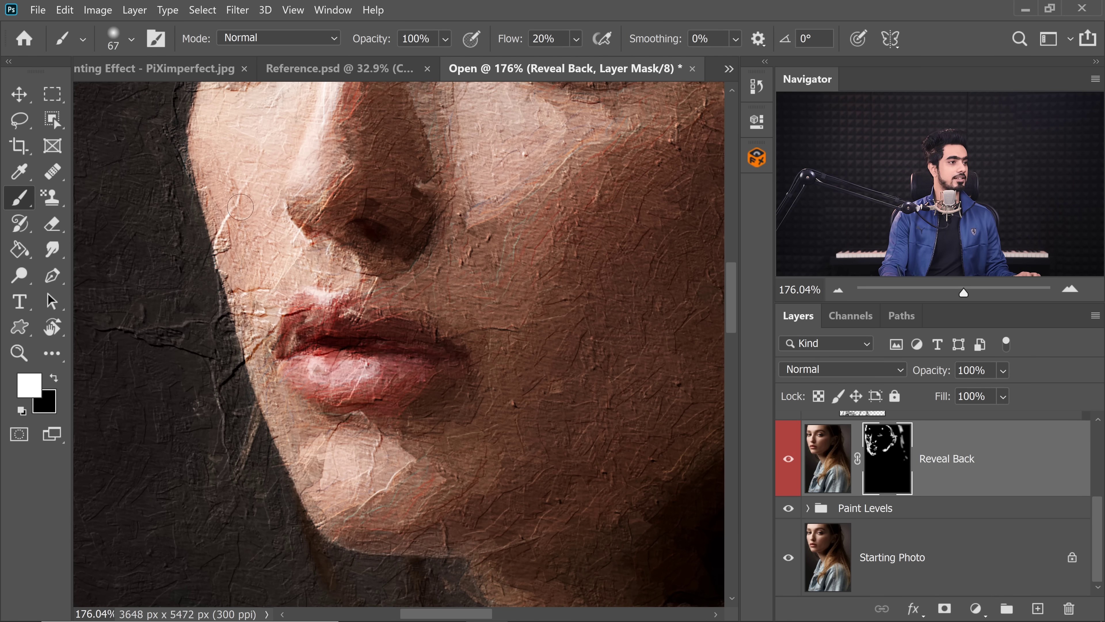
Hide and show the Reveal Back layer to compare the whole portrait with and without the revealed detail.
key(ctrl+0)
scroll(780, 565, up, 3)
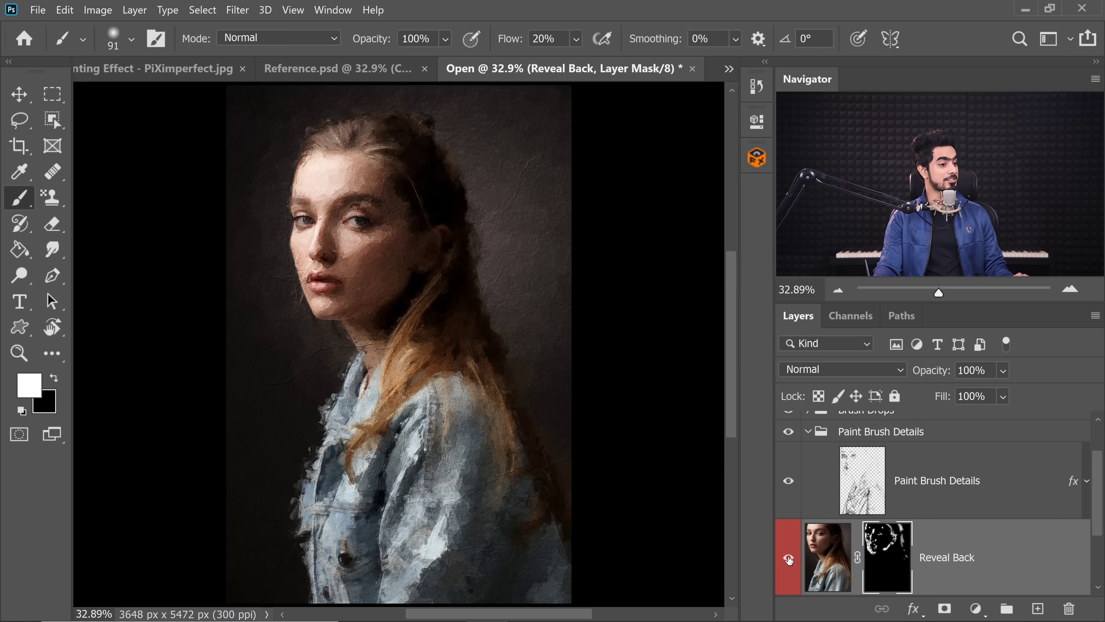
click(788, 558)
click(788, 559)
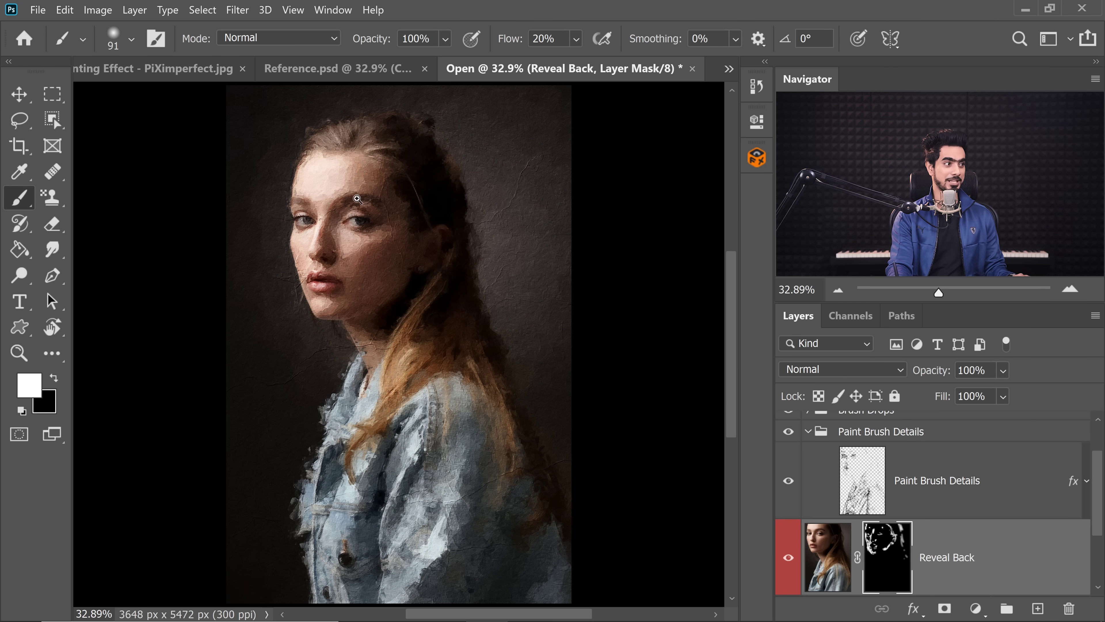
Paint more white on the Reveal Back mask around the eye and eyebrow with a 62 px brush.
drag(357, 198, 397, 202)
drag(367, 236, 337, 233)
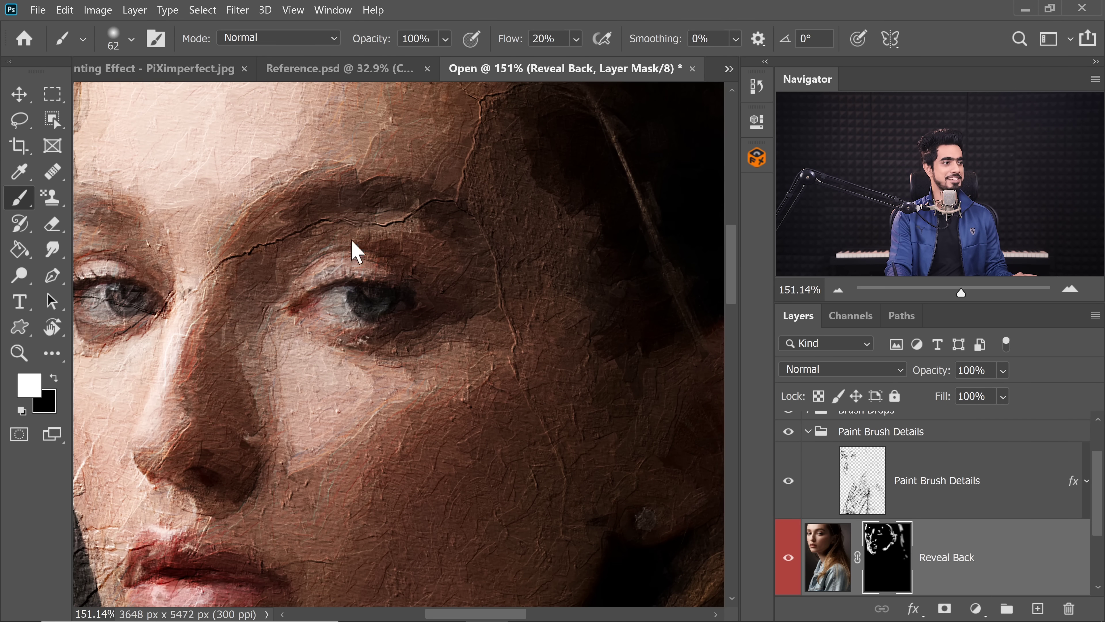
key(ctrl+0)
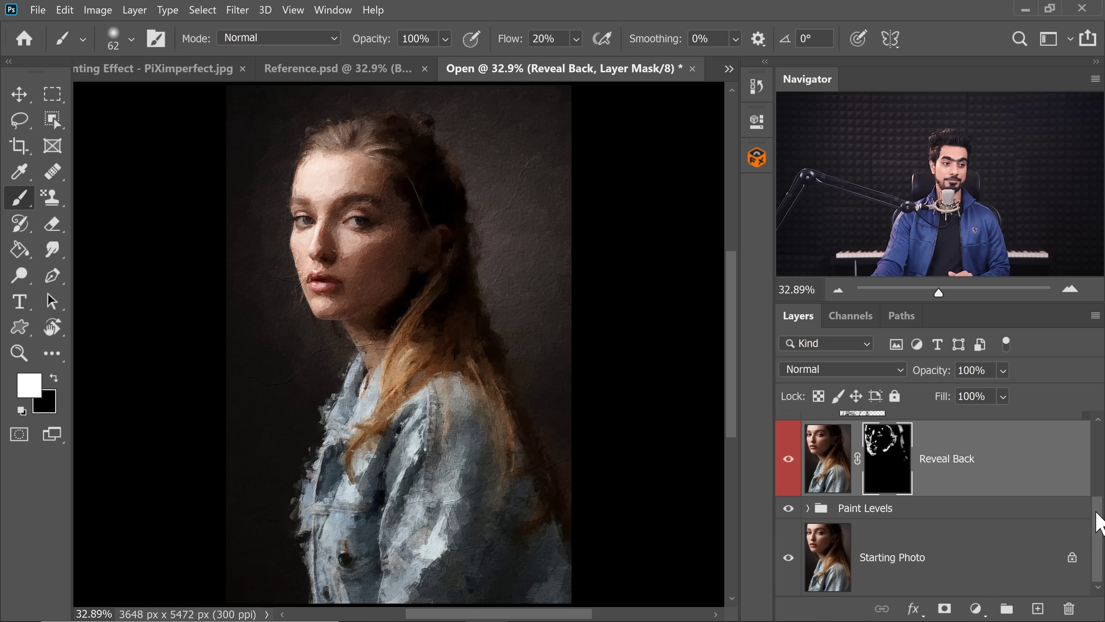
Collapse the Paint Brush Details group and expand the Extra Textures group to reach its wall texture layers.
drag(1095, 518, 1099, 442)
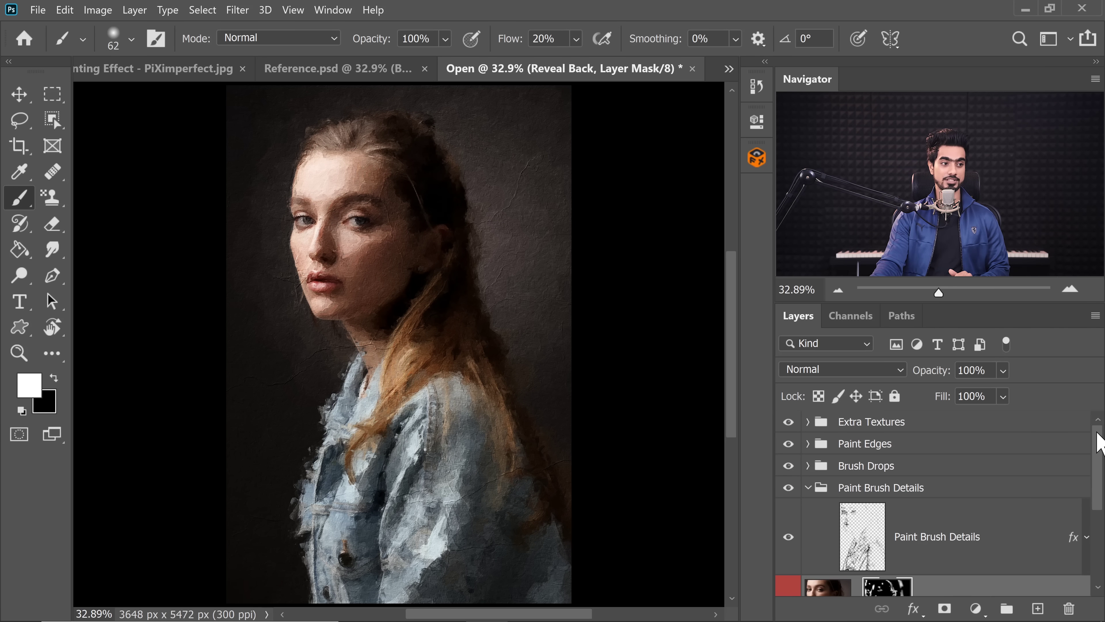
click(809, 489)
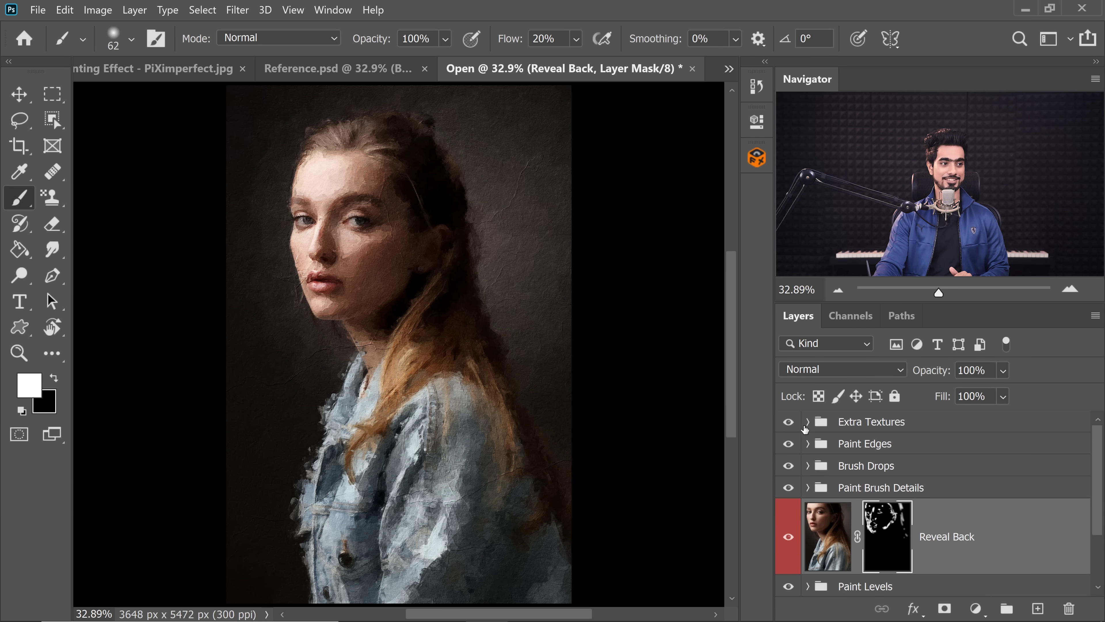
click(807, 422)
drag(1092, 475, 1096, 503)
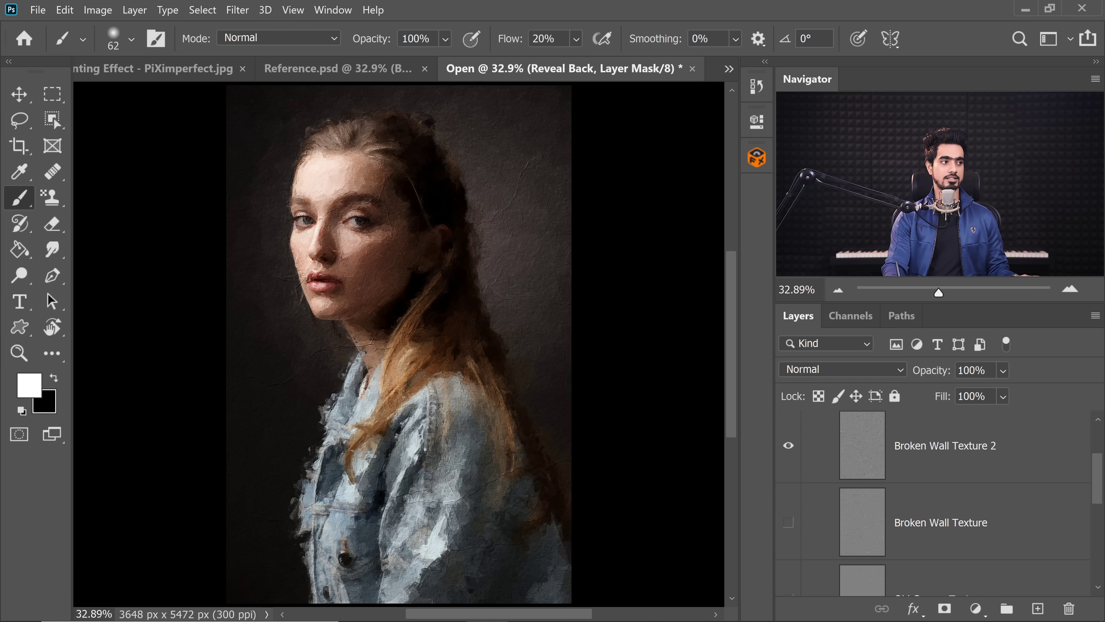
Compare the wall textures on the portrait and show Broken Wall Texture 2, Broken Wall Texture and Old Canvas Texture together.
mouse_move(381, 226)
mouse_down()
mouse_move(411, 221)
mouse_move(390, 237)
mouse_up()
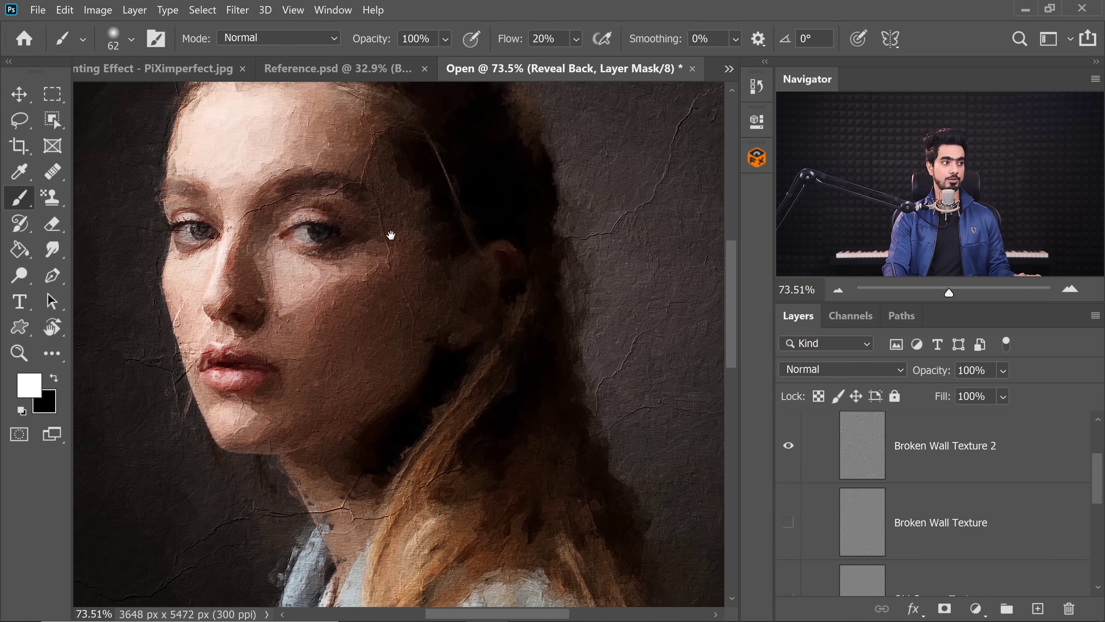
click(789, 445)
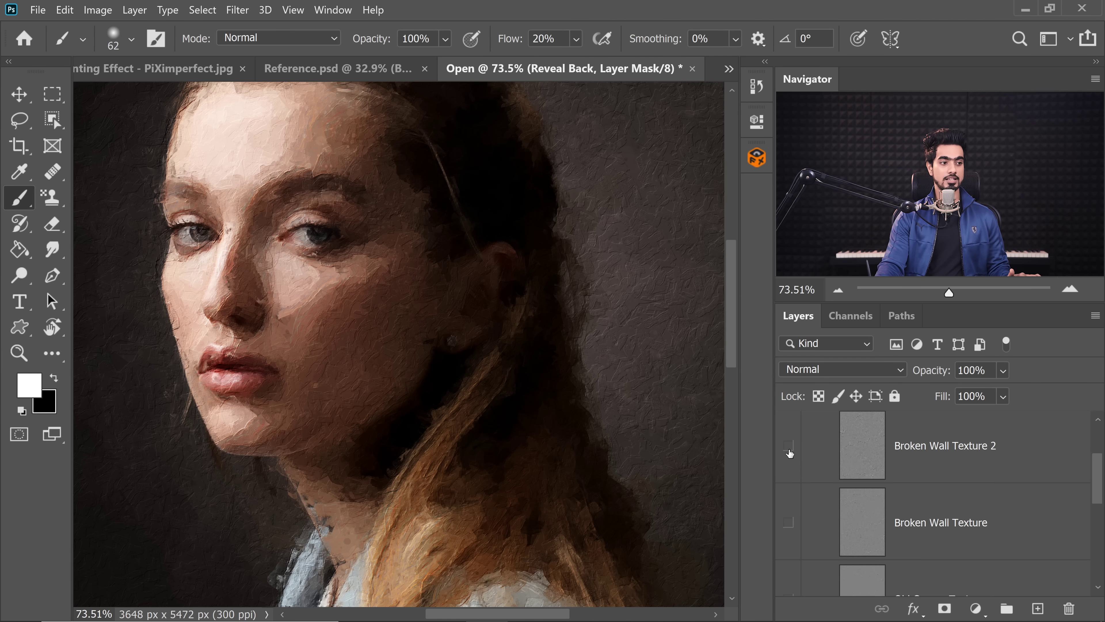
drag(1098, 492, 1097, 511)
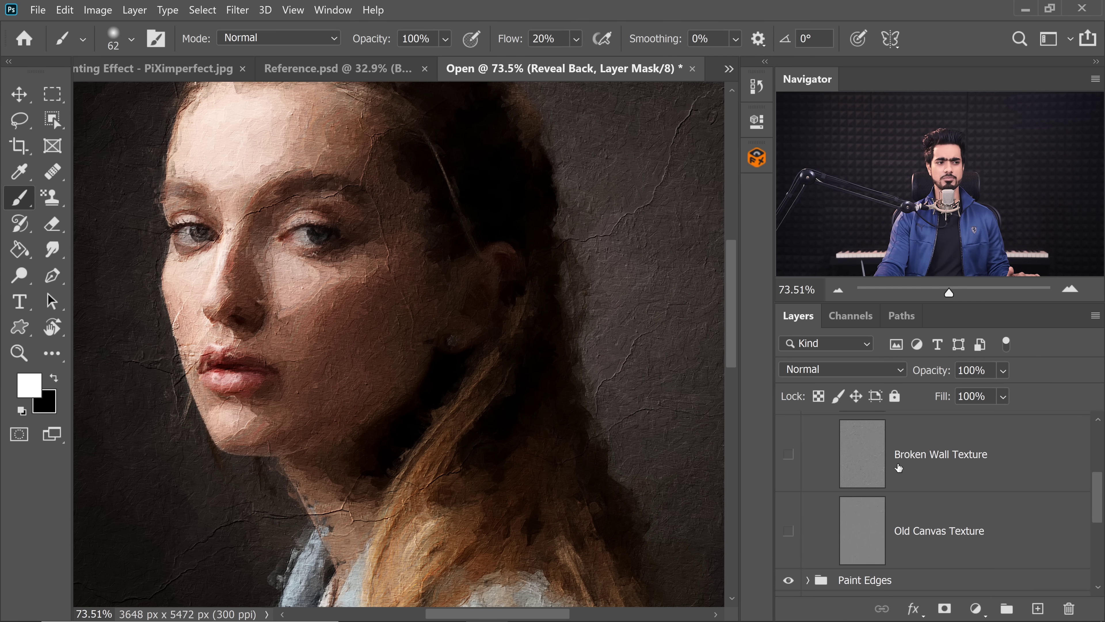
scroll(918, 446, up, 2)
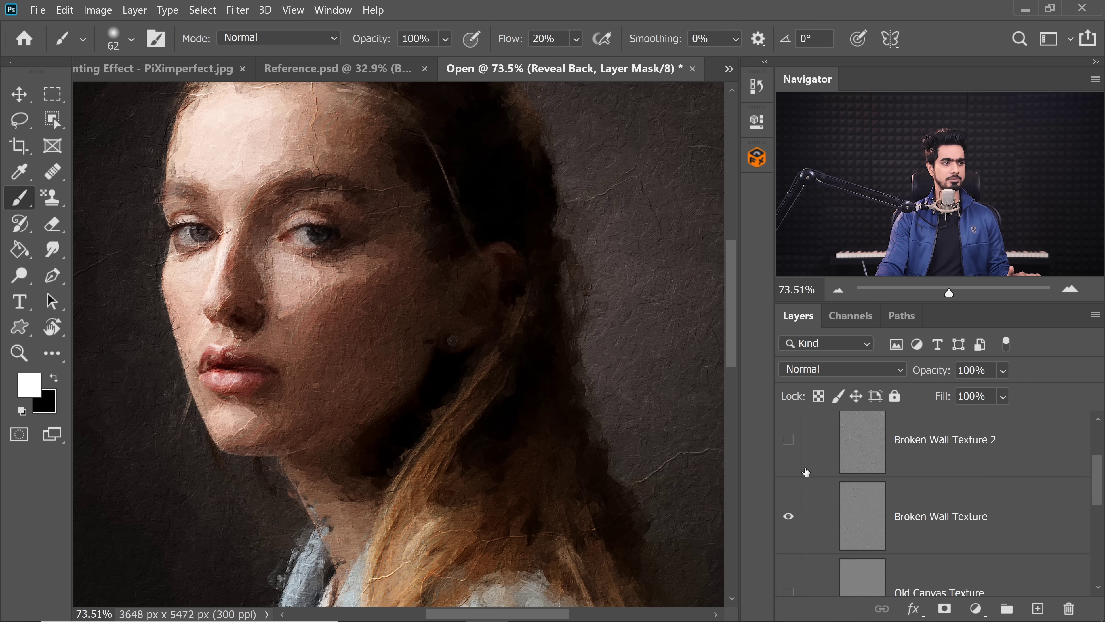
mouse_move(1097, 481)
mouse_down()
mouse_move(1095, 494)
mouse_move(944, 511)
mouse_up()
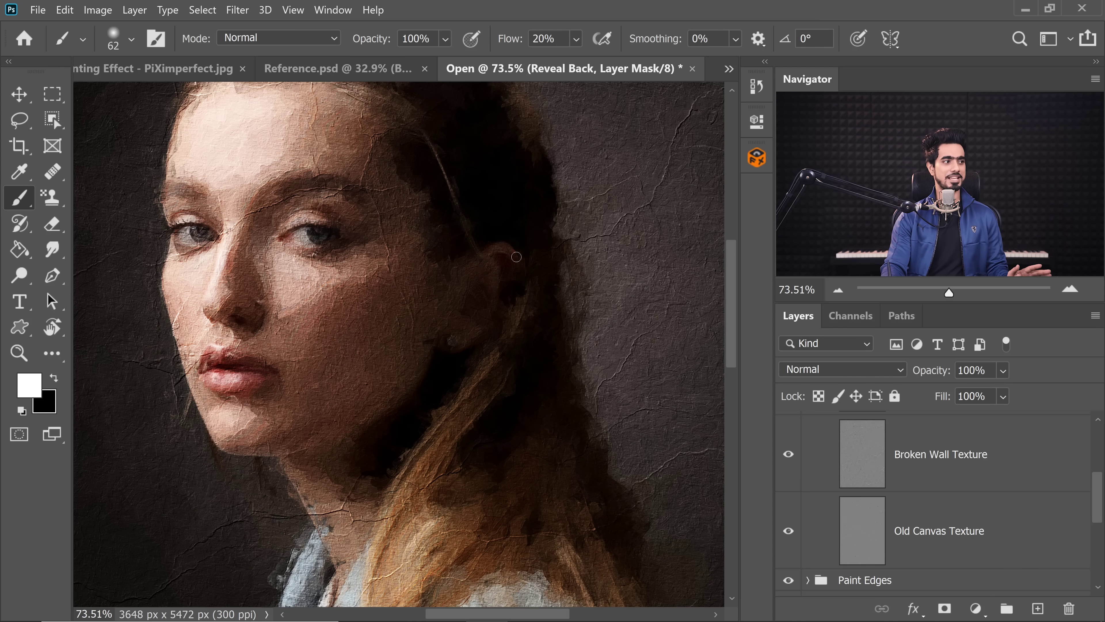
drag(547, 314, 509, 313)
drag(399, 258, 476, 217)
drag(438, 322, 366, 340)
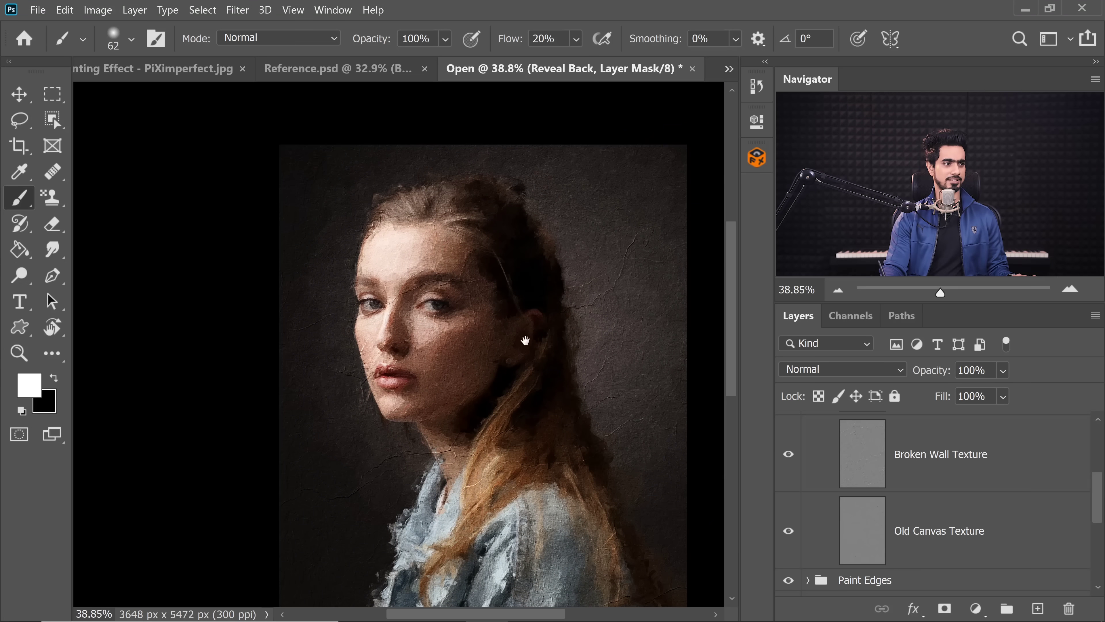
drag(468, 326, 503, 331)
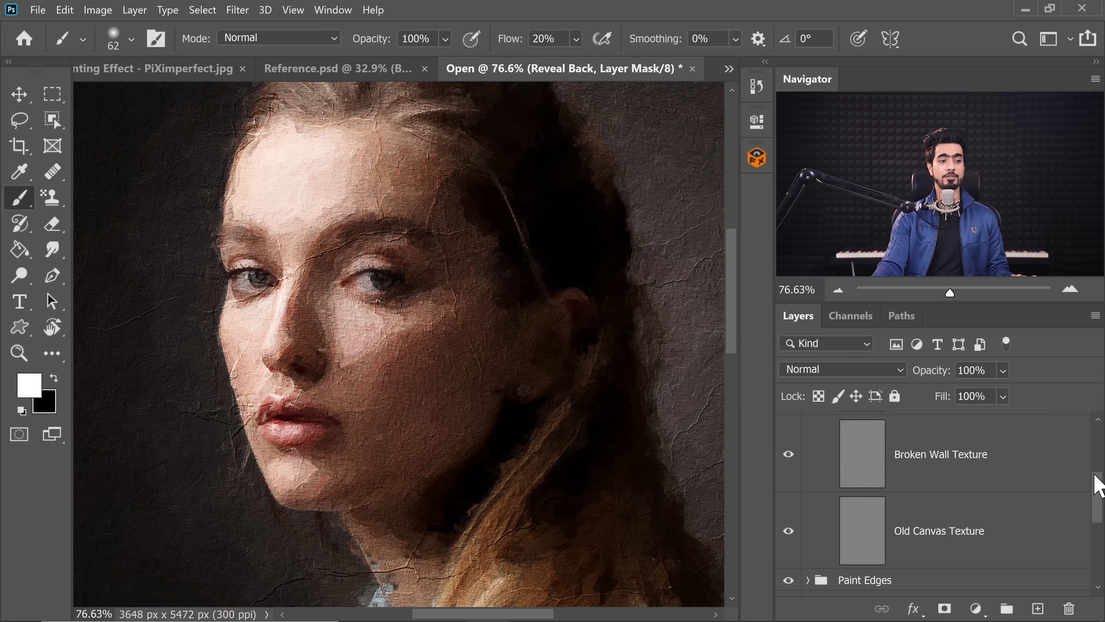
Add a white layer mask to the Broken Wall Texture 2 layer.
drag(1098, 495, 1095, 464)
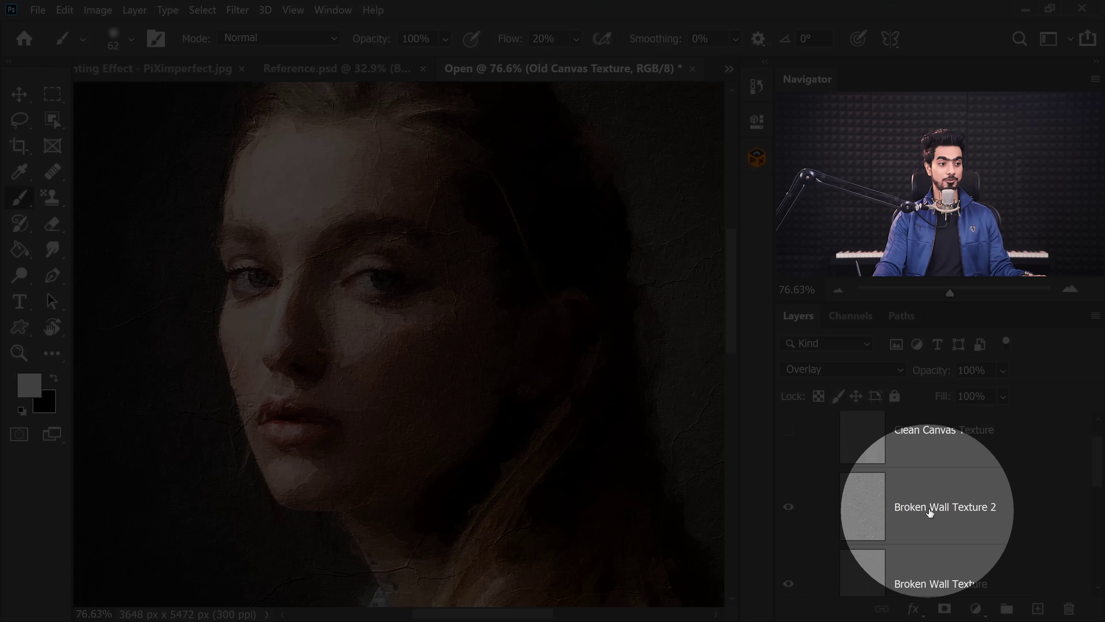
click(935, 513)
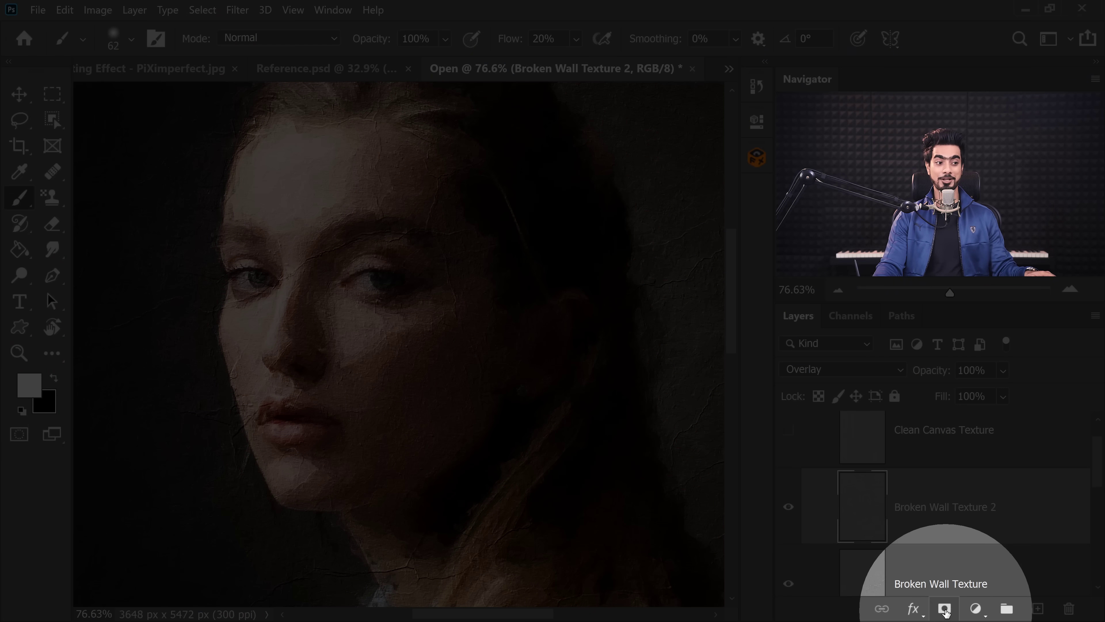
click(945, 609)
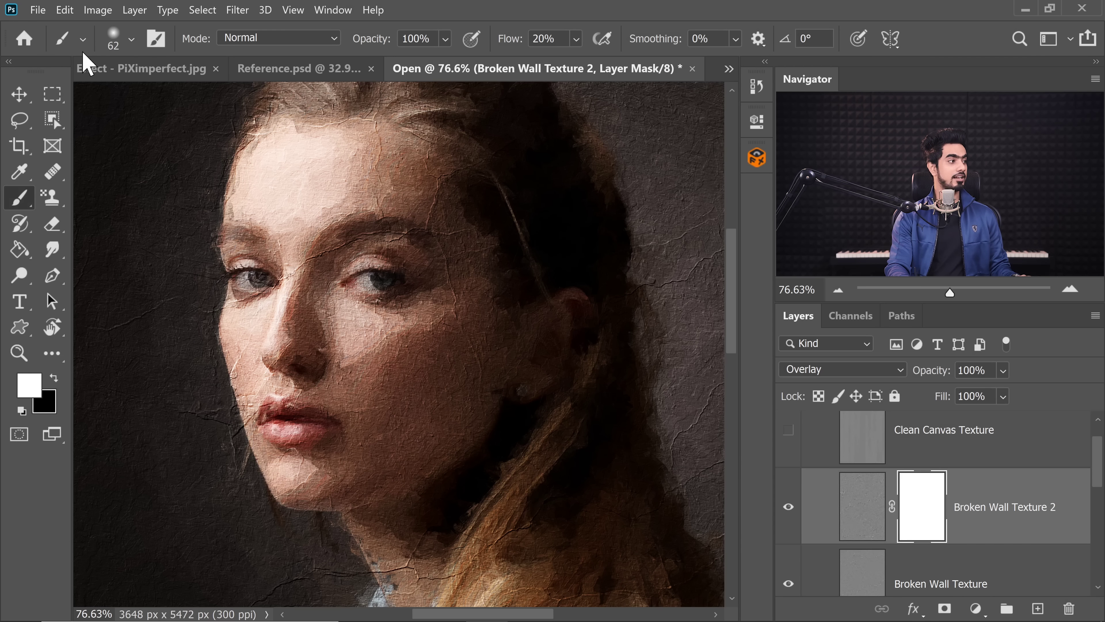
Paint black over the face on the Broken Wall Texture 2 mask with a 614 px brush to remove the cracks.
key(x)
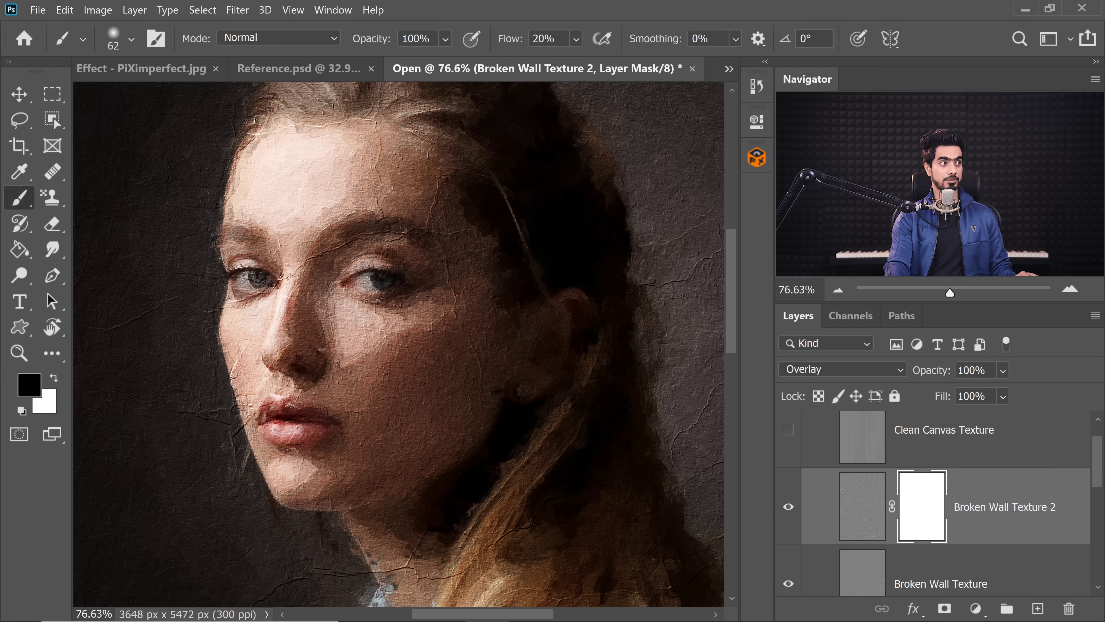
drag(370, 284, 518, 328)
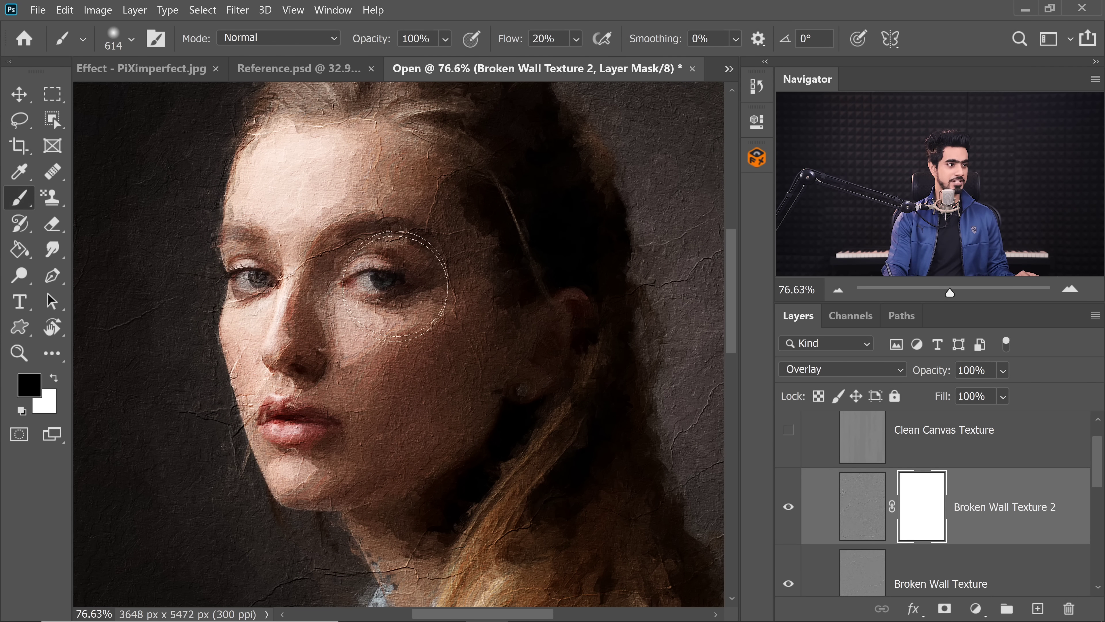
mouse_move(374, 314)
mouse_down()
mouse_move(368, 350)
mouse_move(414, 402)
mouse_move(458, 308)
mouse_move(432, 369)
mouse_move(348, 240)
mouse_move(331, 253)
mouse_move(405, 196)
mouse_move(440, 301)
mouse_up()
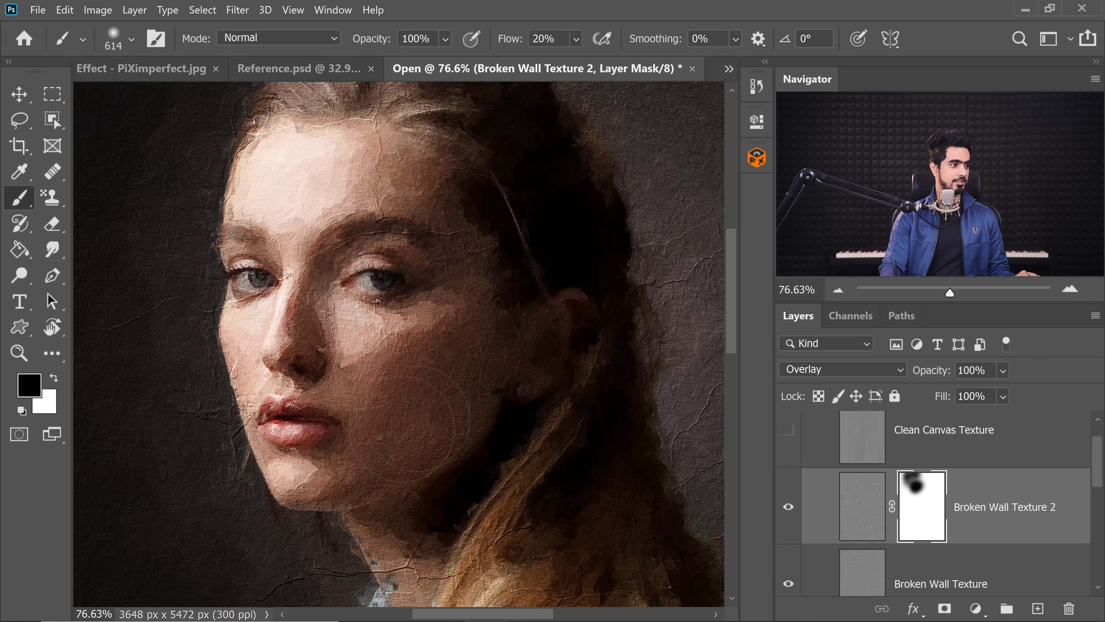
Paint black over the cheek, temple and hair beside the neck on the Broken Wall Texture 2 mask to reduce the texture there.
mouse_move(479, 393)
mouse_down()
mouse_move(435, 357)
mouse_move(452, 298)
mouse_up()
scroll(434, 358, down, 3)
drag(509, 463, 489, 424)
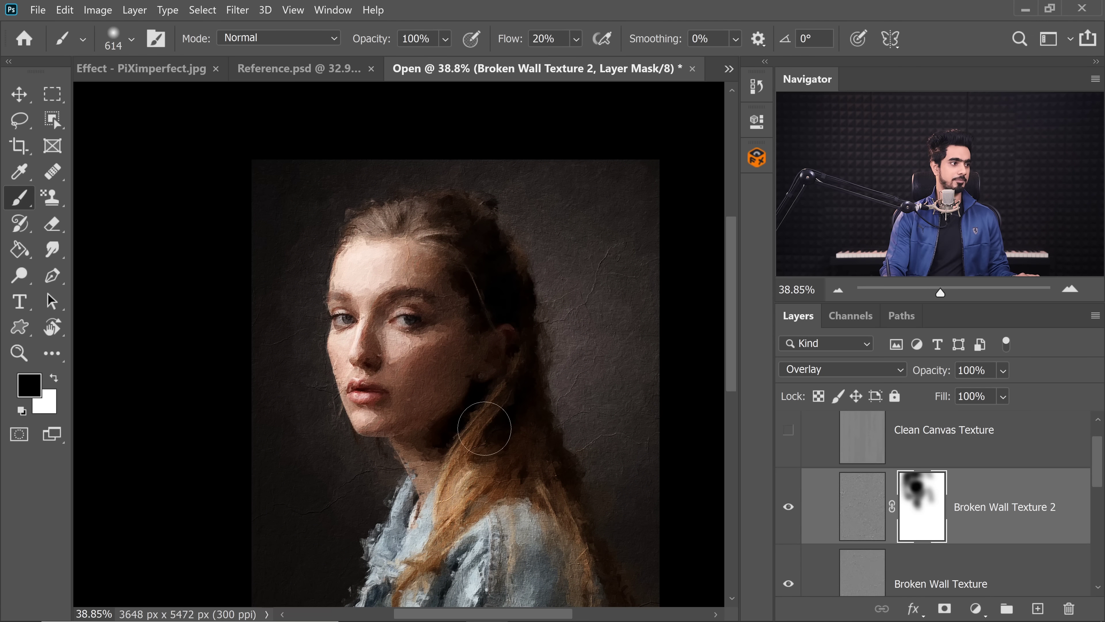
scroll(449, 361, up, 2)
scroll(449, 361, up, 1)
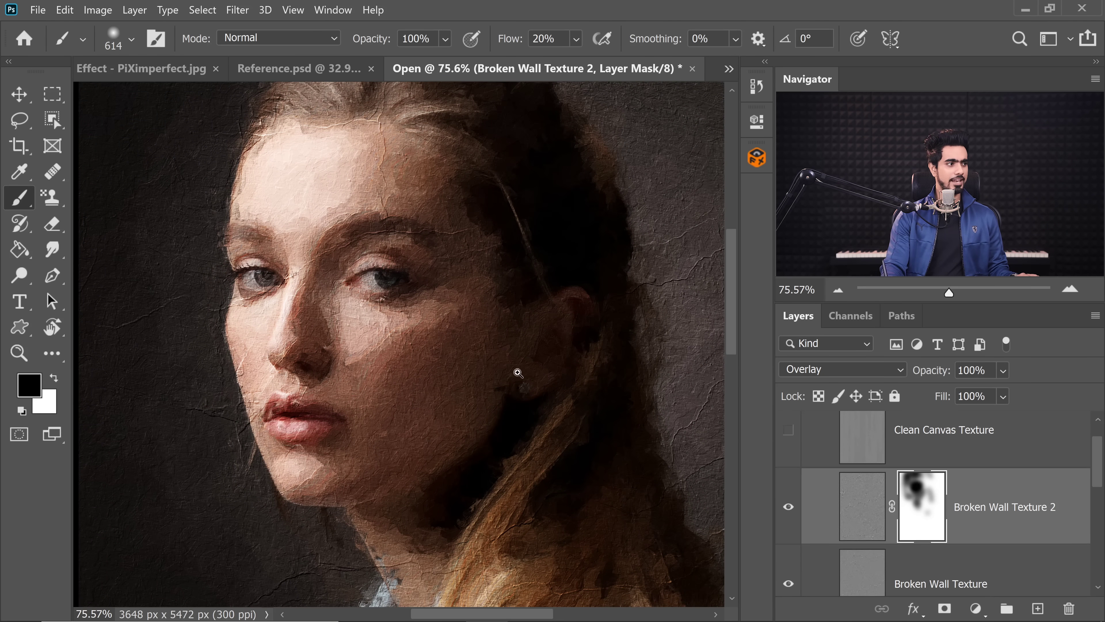
scroll(518, 370, down, 1)
drag(528, 368, 439, 366)
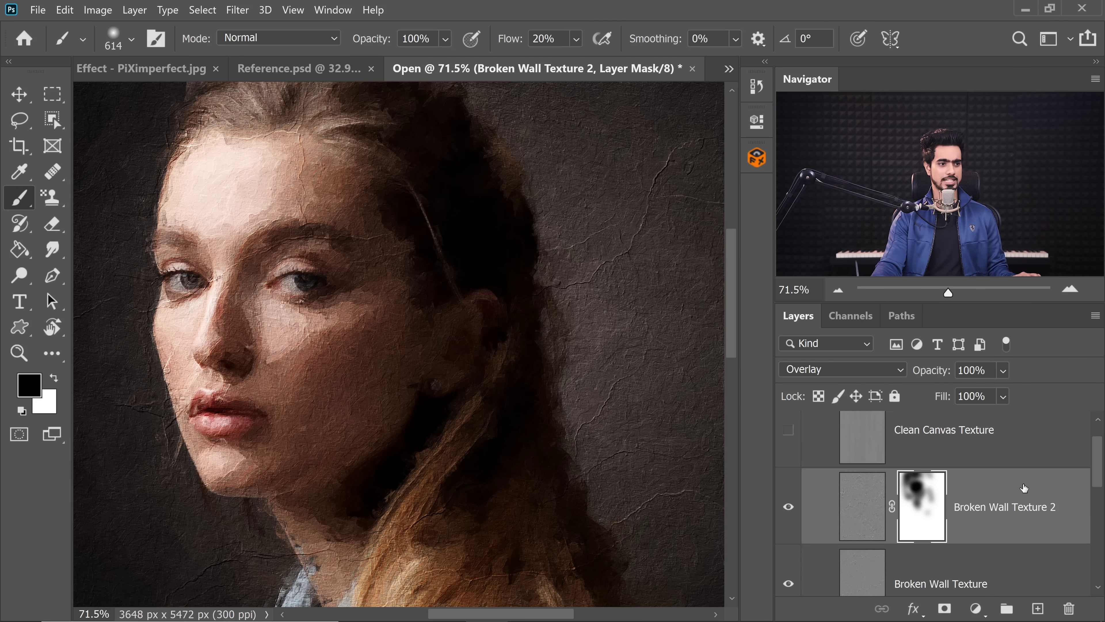
Duplicate the Broken Wall Texture 2 layer with its mask and set the copy's opacity to 45%.
scroll(1030, 505, down, 1)
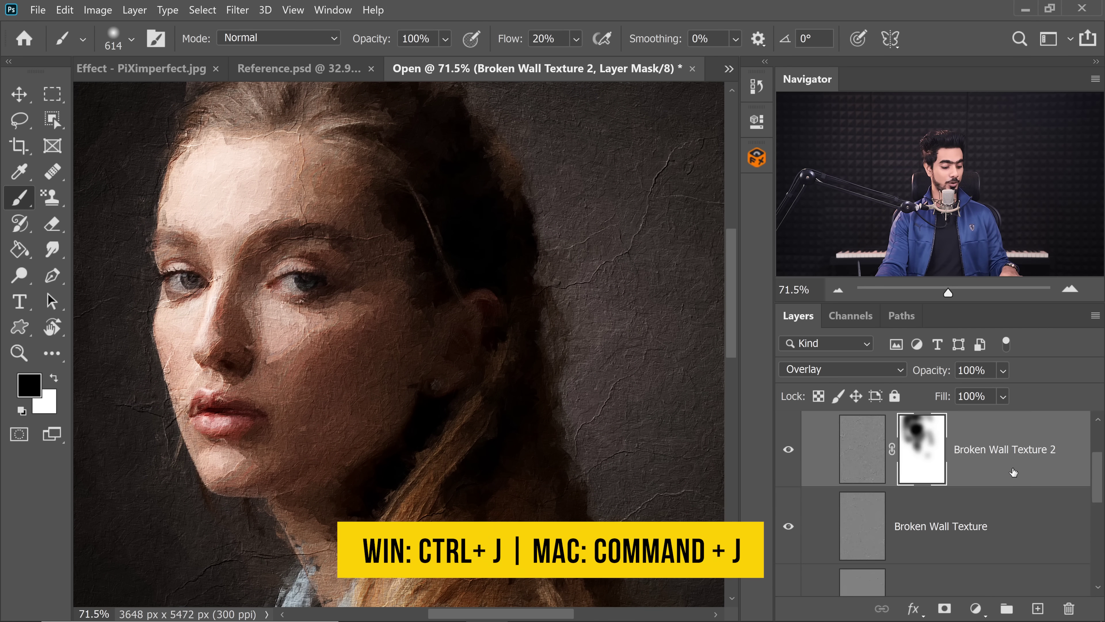
key(ctrl+j)
key(x)
scroll(641, 323, down, 2)
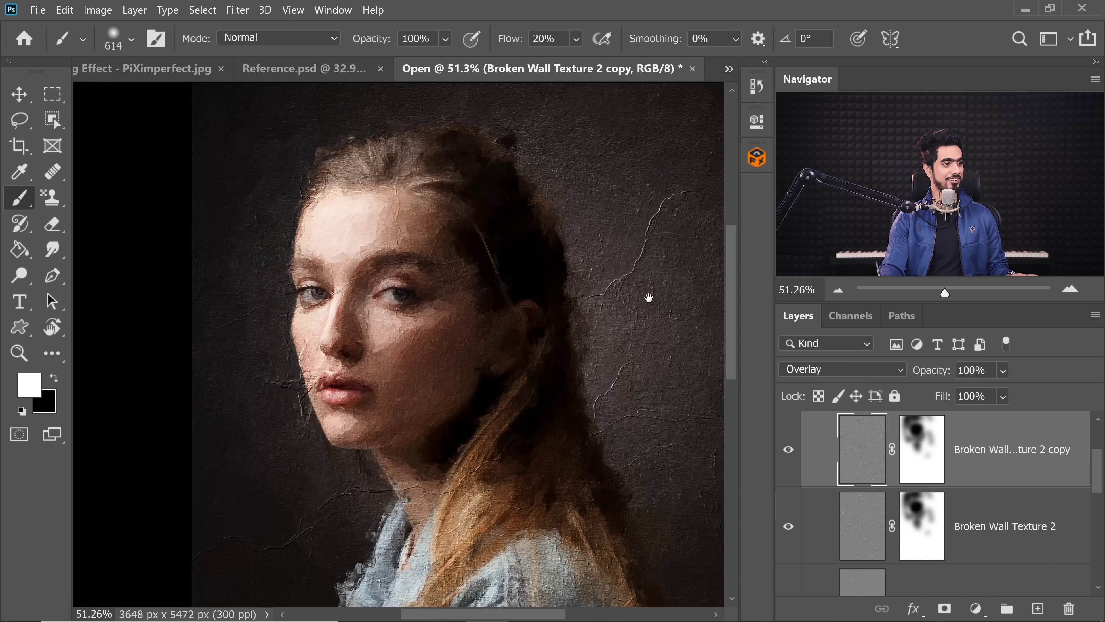
scroll(617, 313, up, 6)
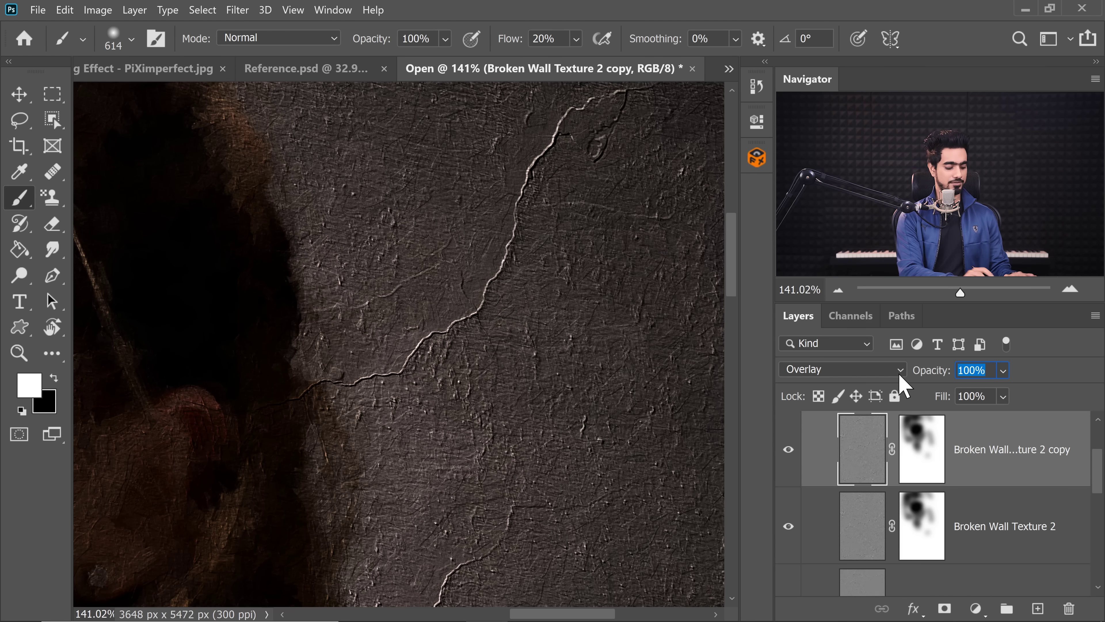
text(45)
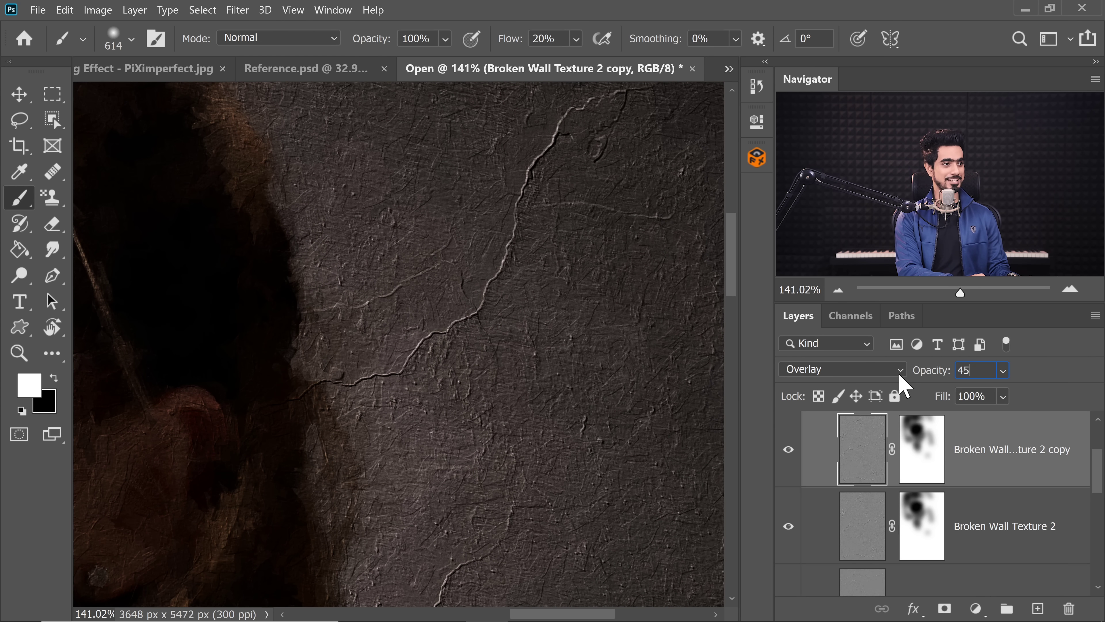
scroll(459, 257, down, 5)
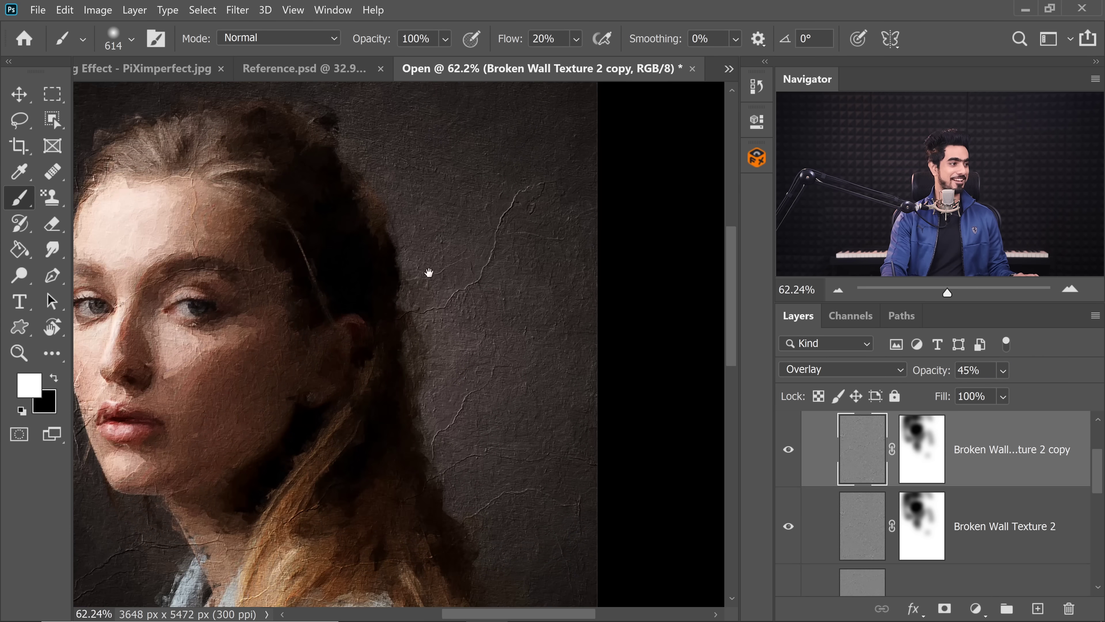
drag(432, 272, 488, 265)
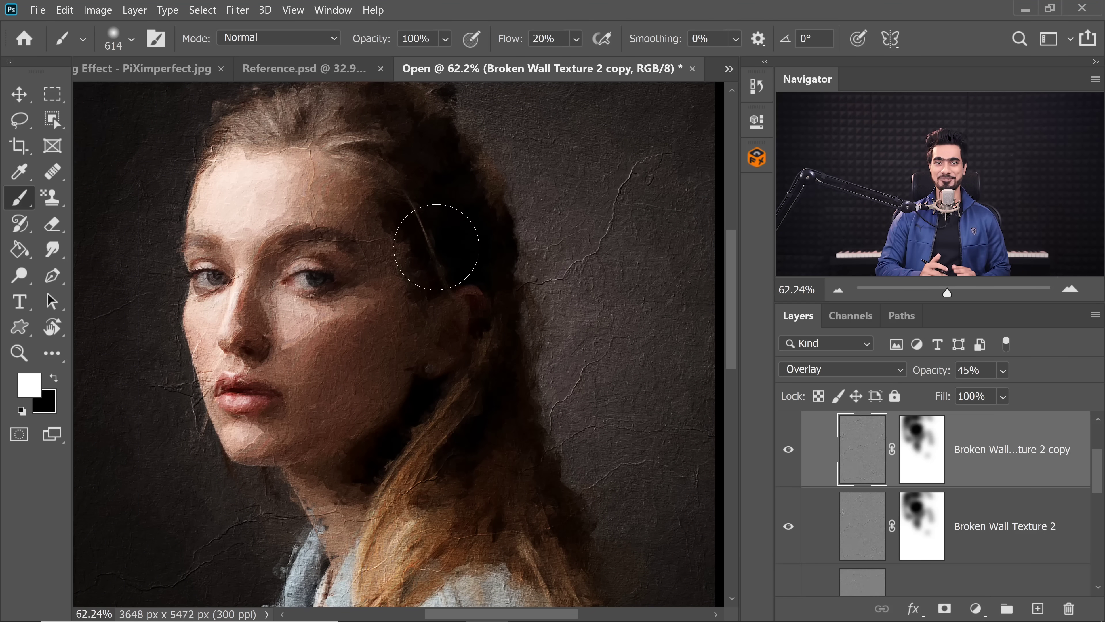
Compare the face up close with and without the duplicated wall texture and the whole Extra Textures group.
scroll(322, 296, down, 2)
scroll(315, 296, up, 6)
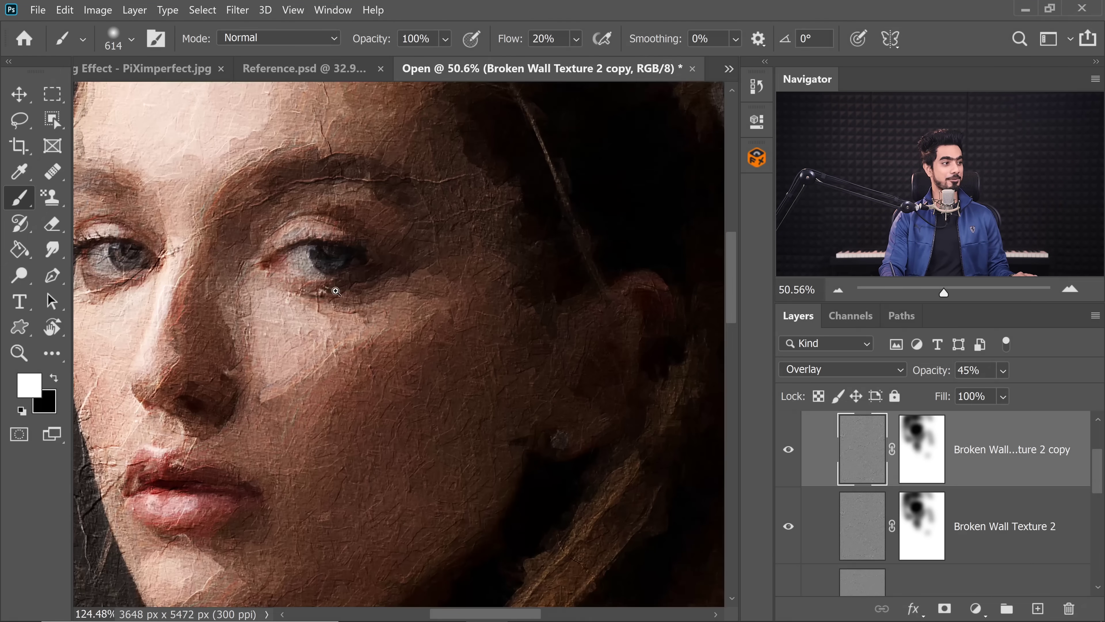
drag(350, 308, 133, 315)
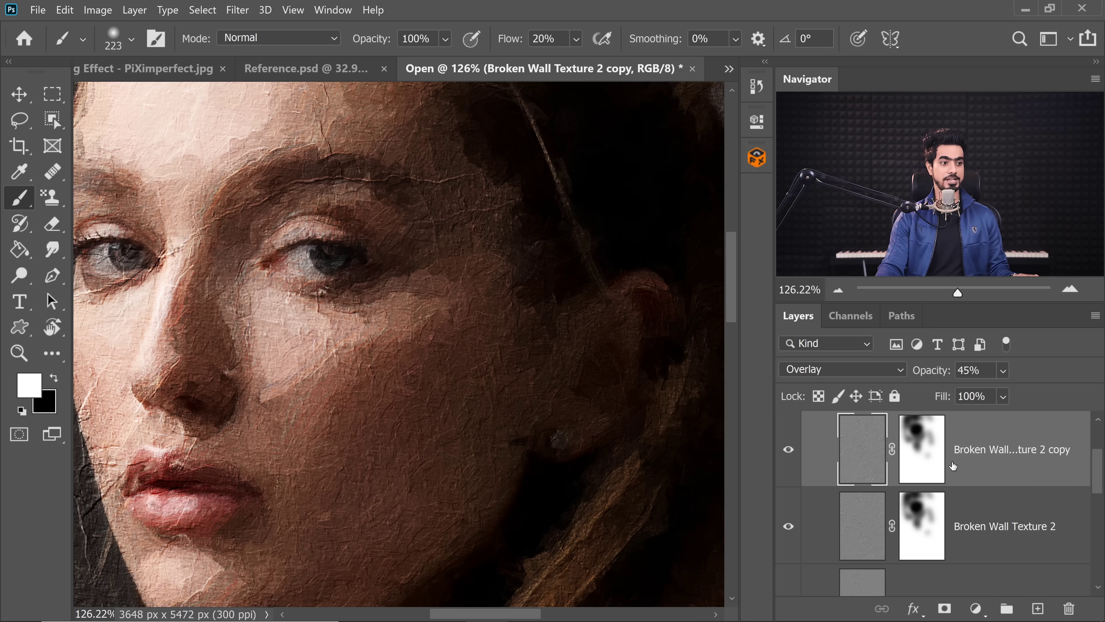
click(788, 450)
click(789, 450)
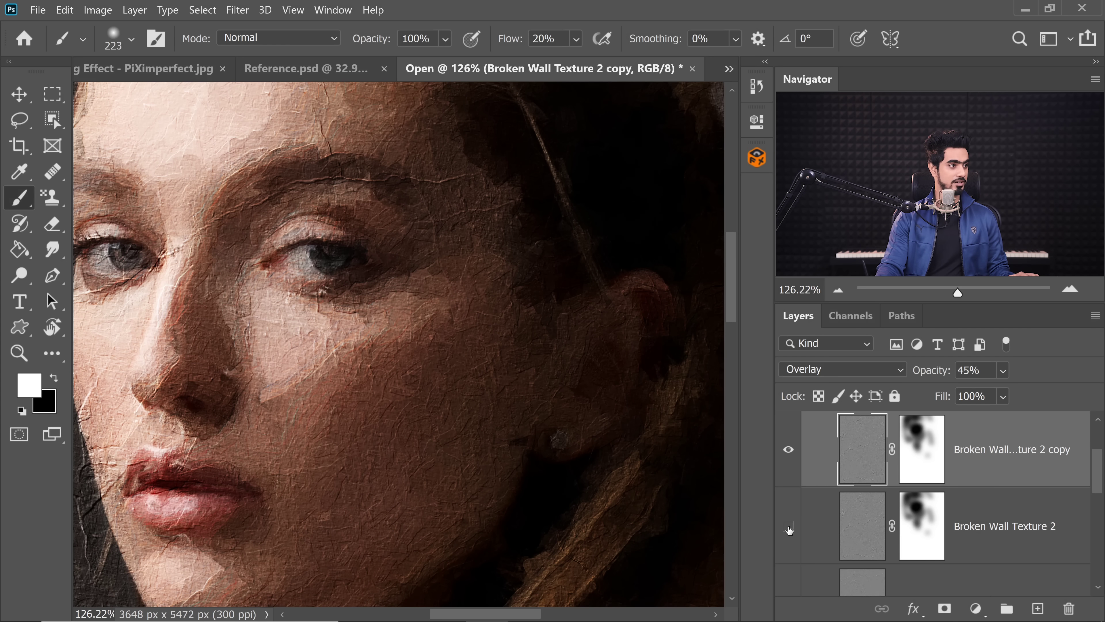
drag(1099, 479, 1099, 452)
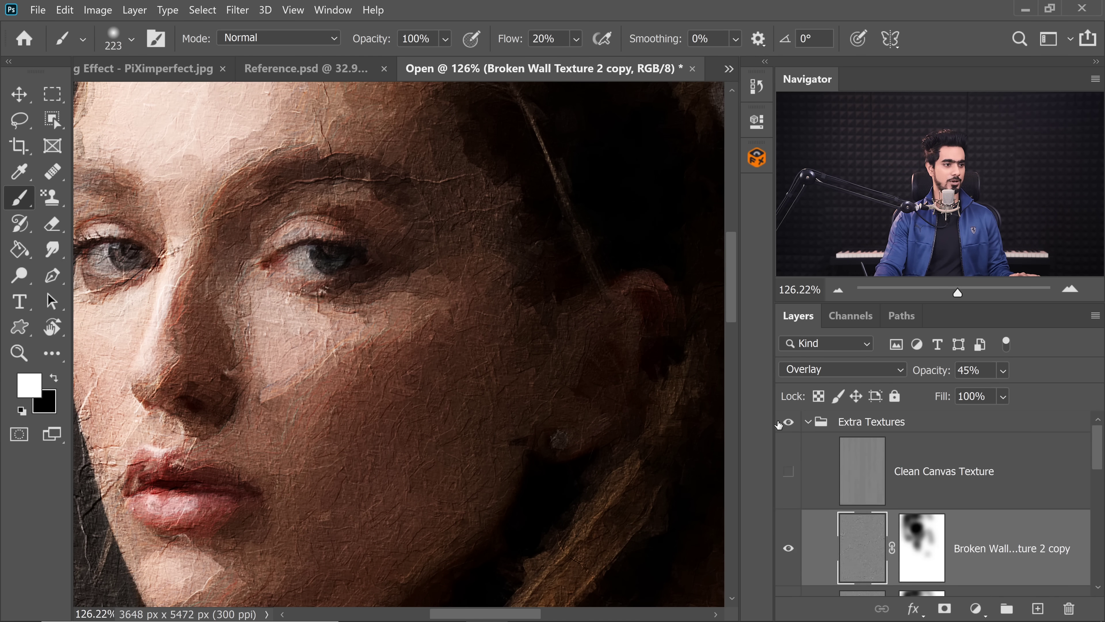
click(788, 424)
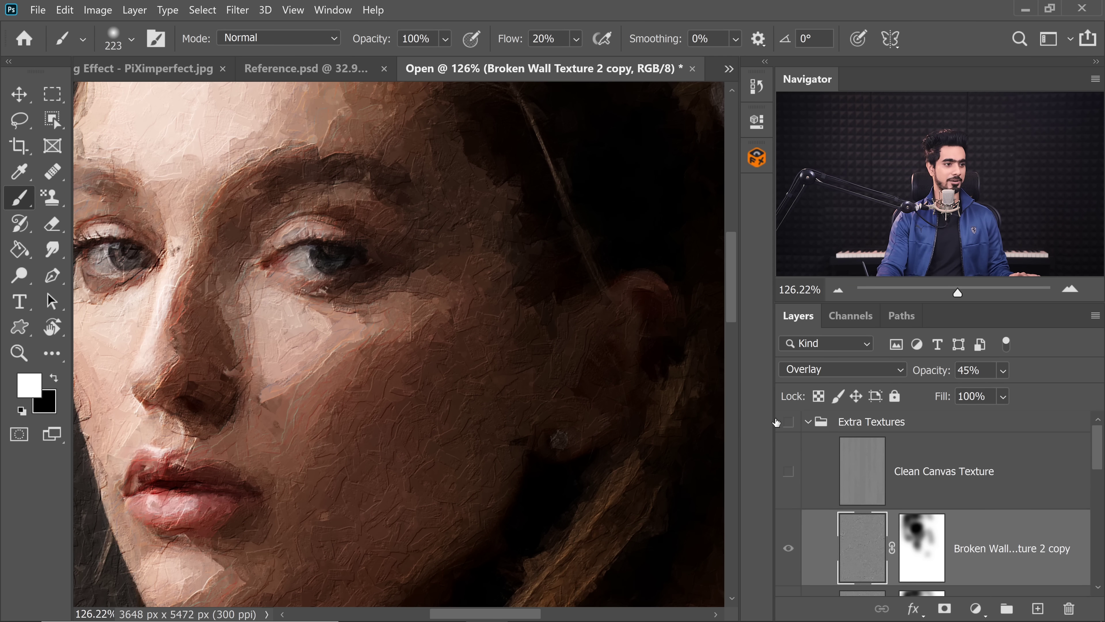
click(790, 423)
Paint white over the eyes on the Reveal Back mask with a 70 px brush to bring back their original detail.
mouse_move(1098, 468)
mouse_down()
mouse_move(1099, 575)
mouse_move(1092, 559)
mouse_up()
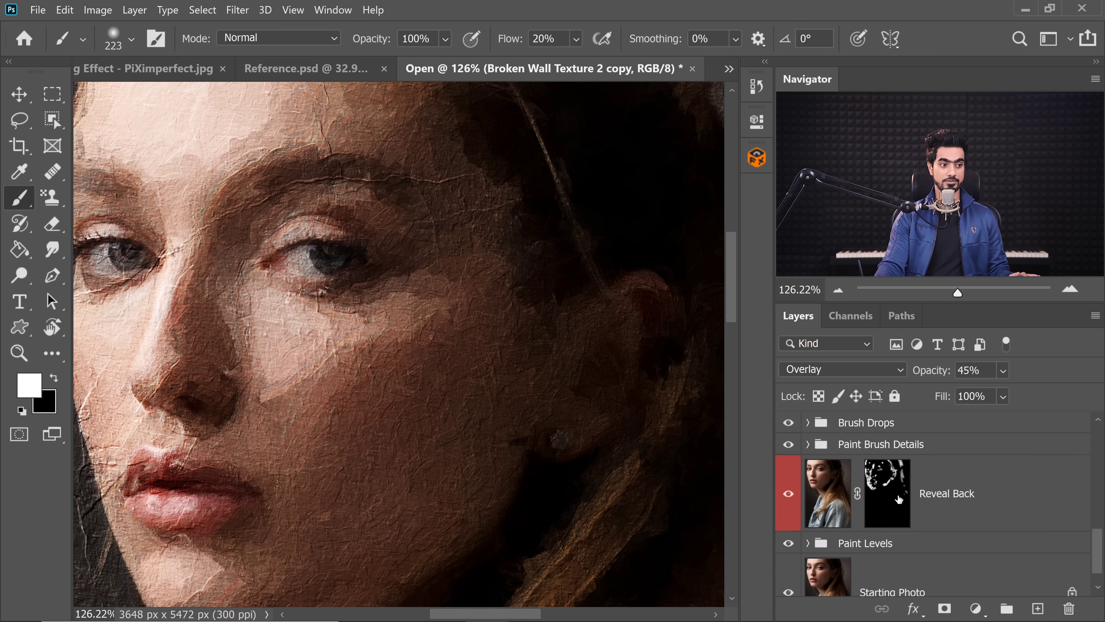
click(893, 502)
drag(330, 266, 304, 264)
key(x)
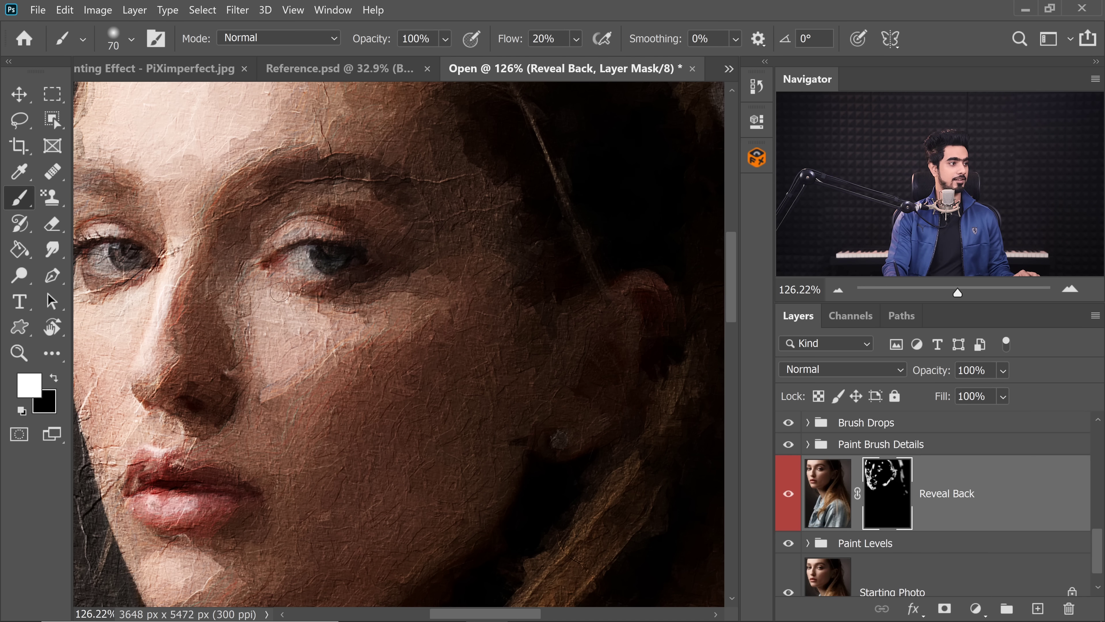
scroll(1100, 531, up, 3)
drag(1099, 523, 1092, 458)
drag(291, 252, 205, 253)
drag(325, 271, 369, 300)
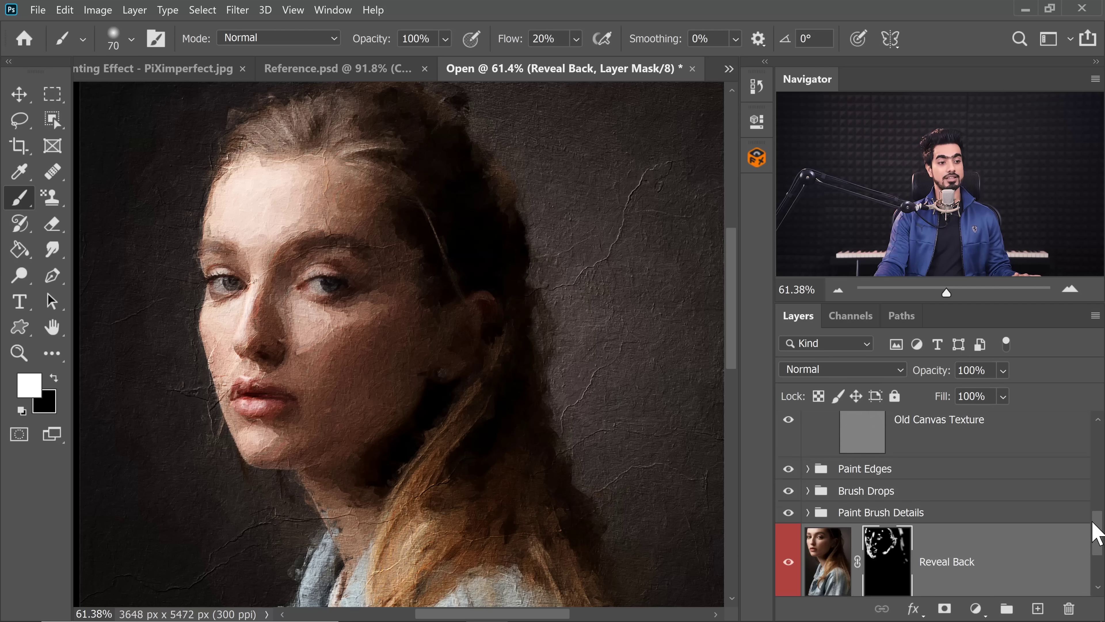
Select the Extra Textures group at the top of the layer stack and collapse it.
drag(1097, 530, 1078, 427)
click(934, 426)
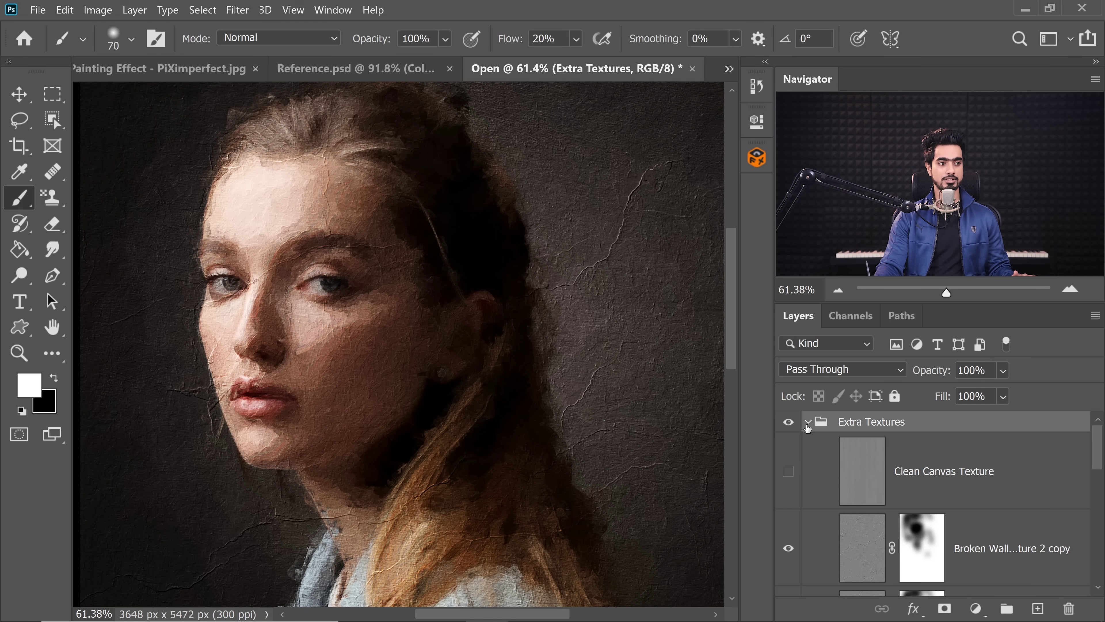
click(807, 423)
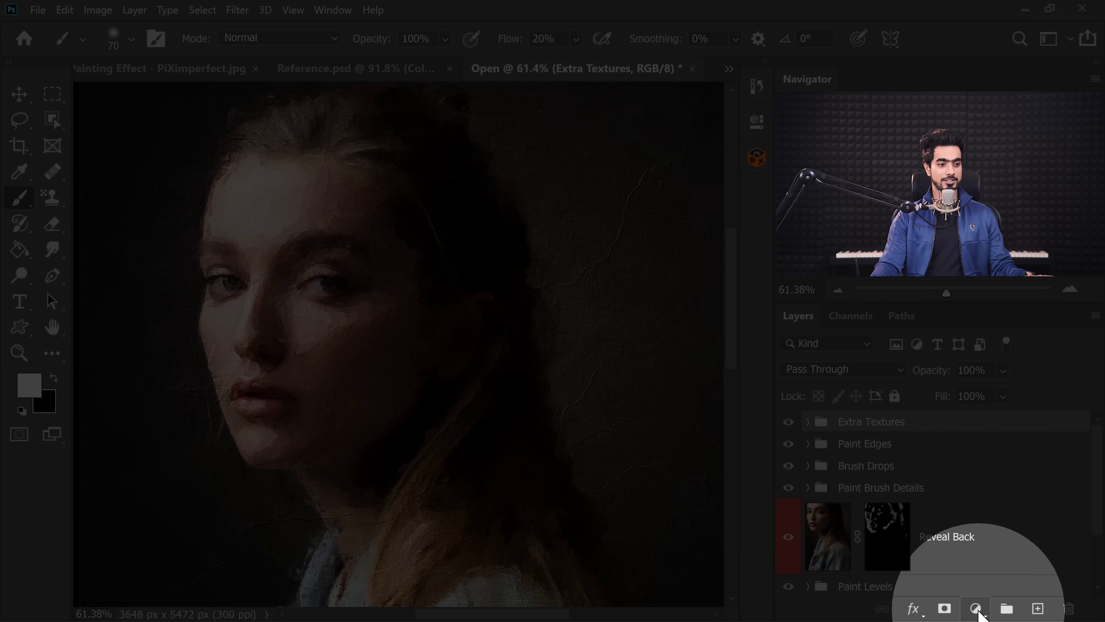
Add a Color Lookup adjustment layer above the Extra Textures group using the Crisp_Warm.look 3DLUT.
click(980, 608)
click(976, 518)
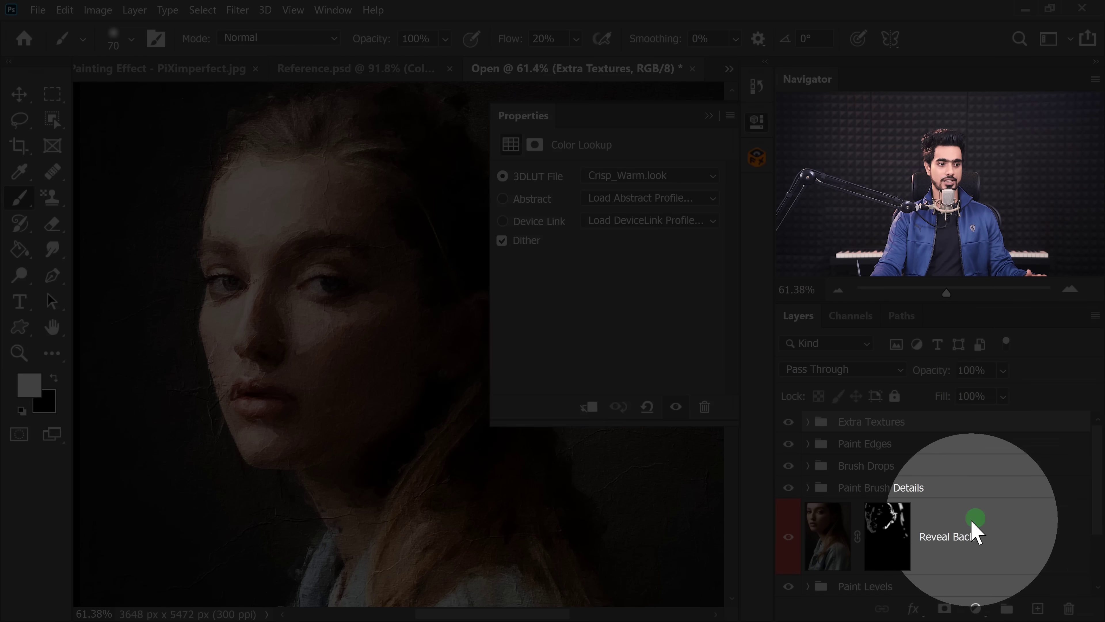
click(631, 176)
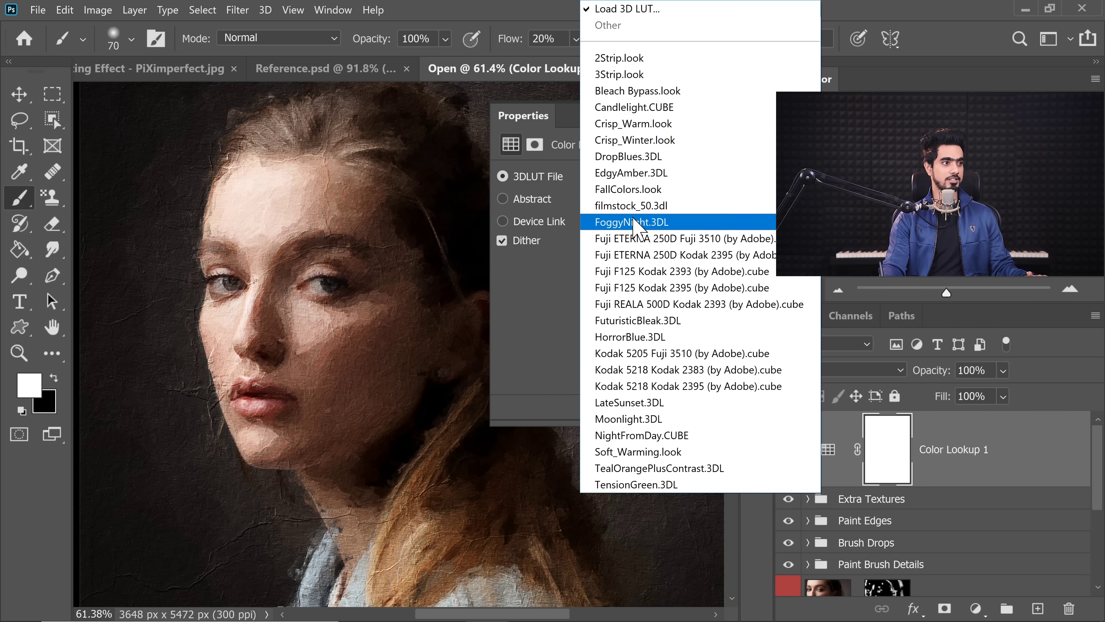
click(653, 125)
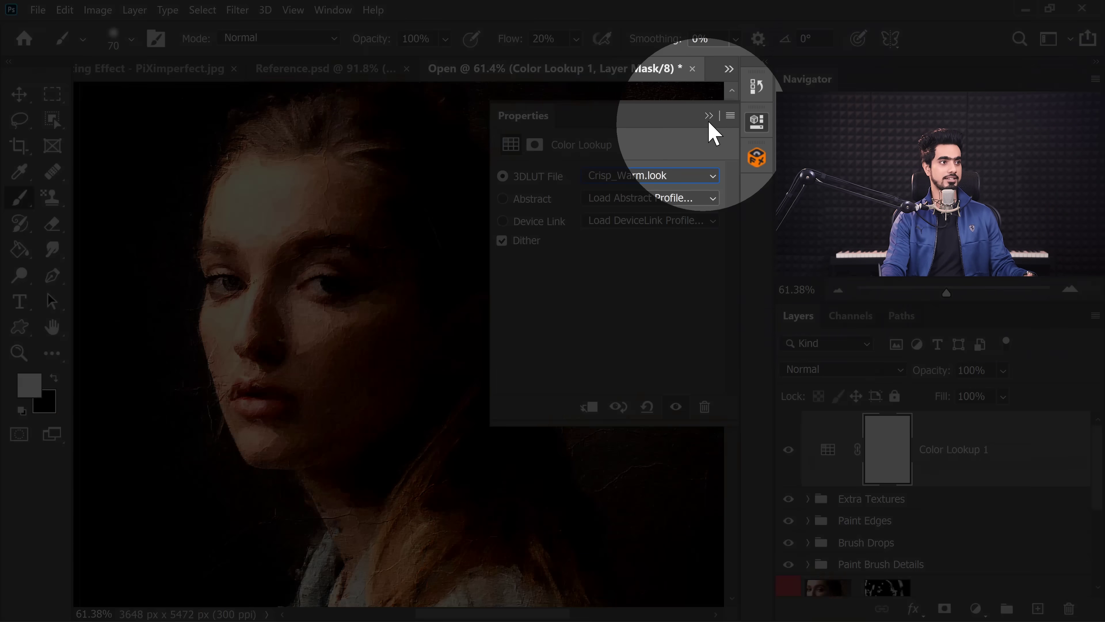
click(708, 116)
scroll(669, 119, down, 3)
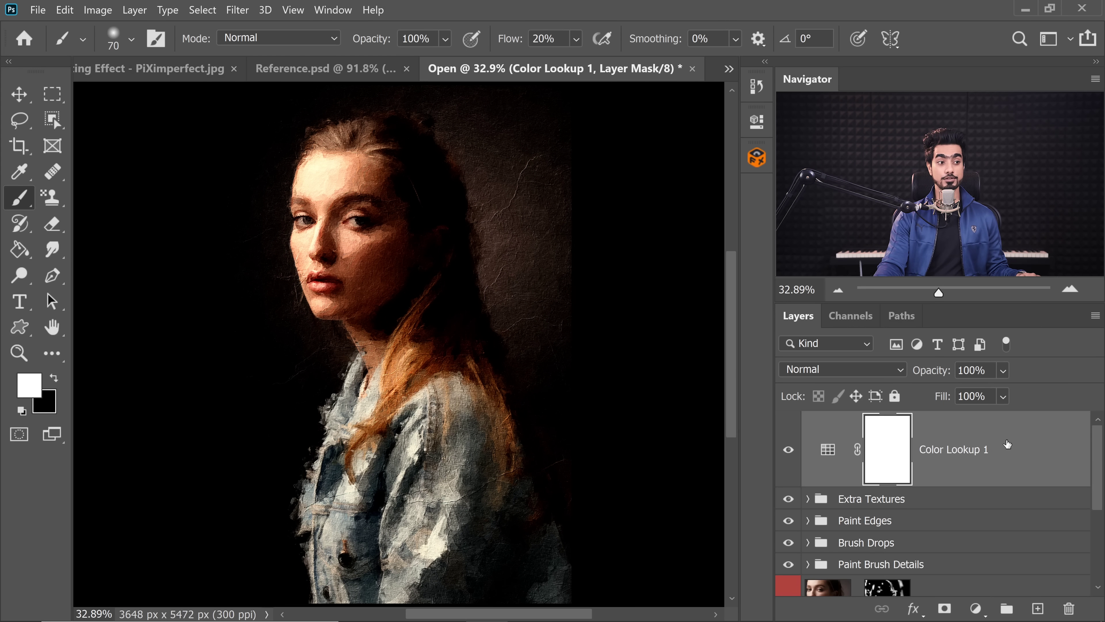
Protect the shadows from the colour lookup by splitting the Blend If Underlying Layer black point to 0 / 255.
key(ctrl+2)
double_click(1052, 467)
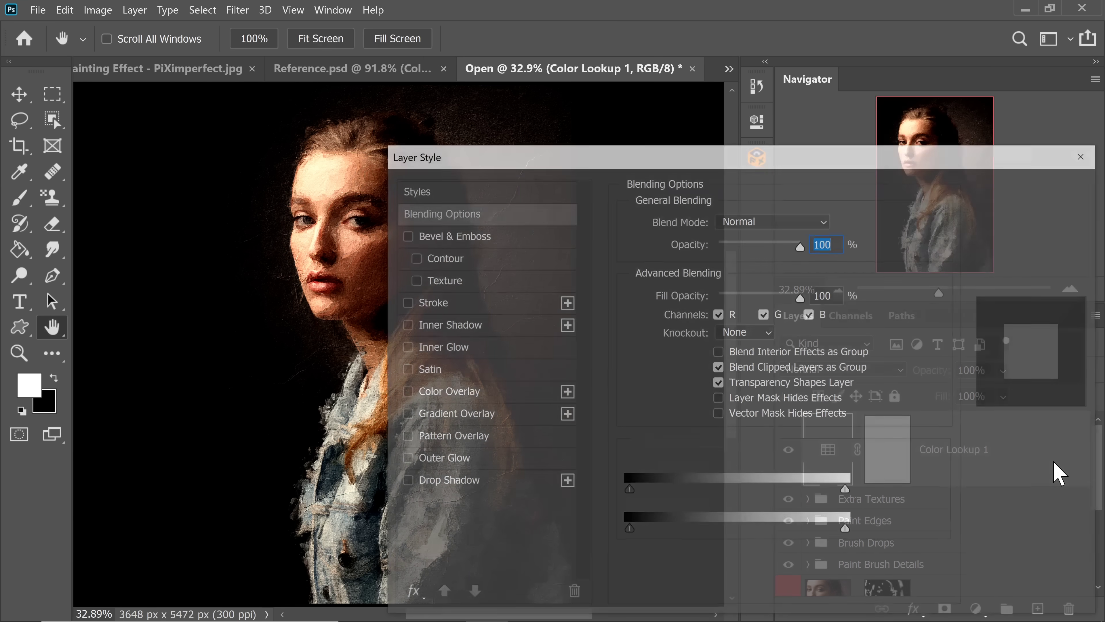
drag(625, 156, 772, 127)
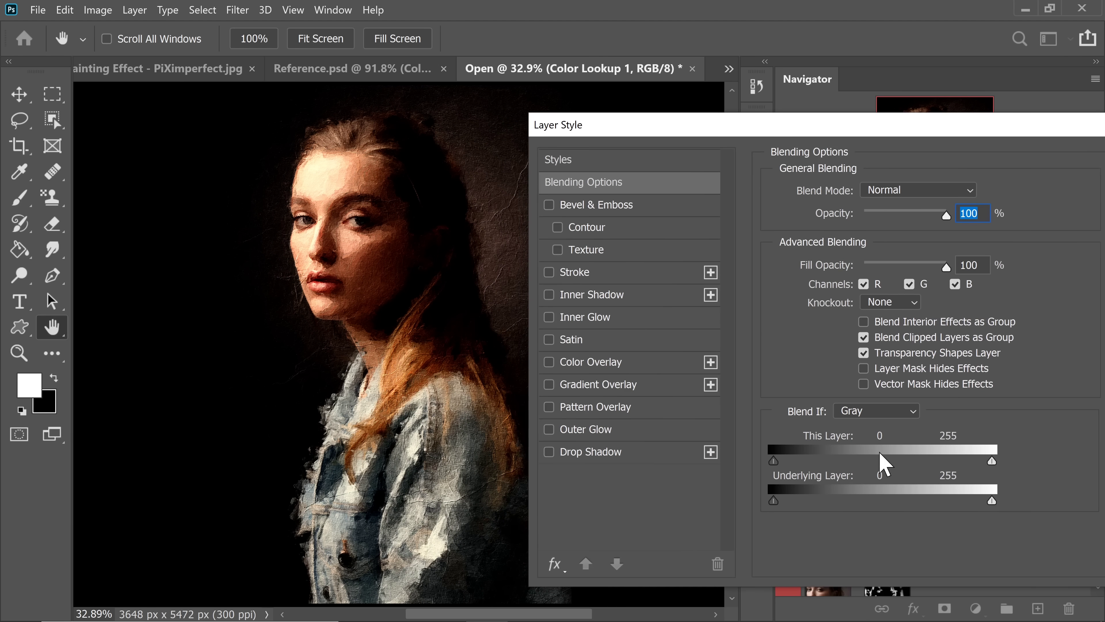
drag(775, 502, 1055, 486)
drag(834, 503, 676, 506)
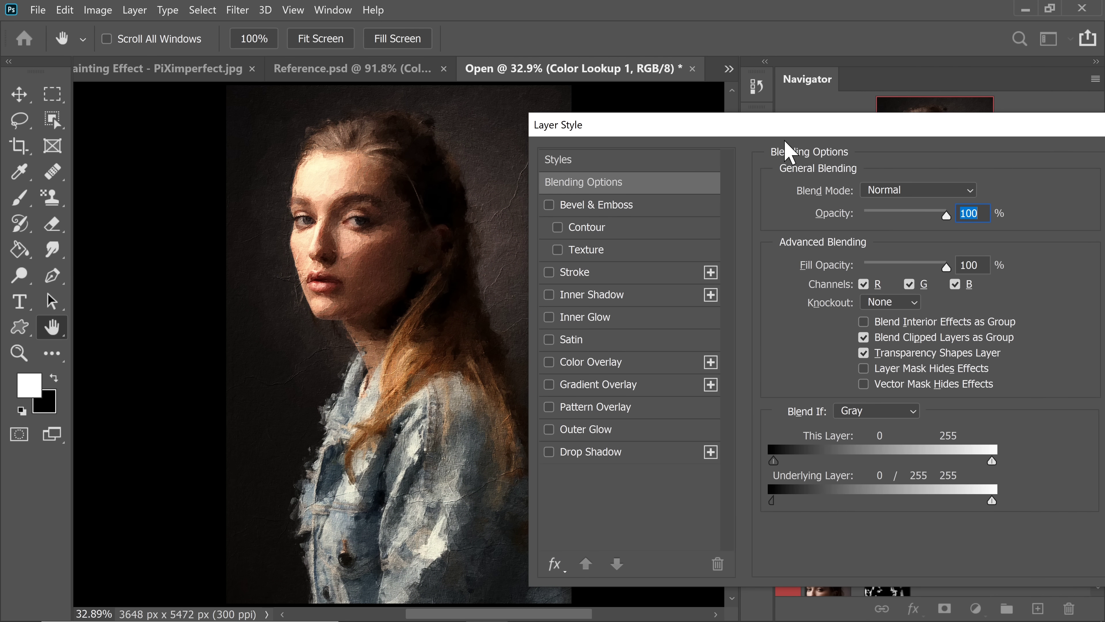
drag(805, 131, 506, 155)
click(853, 188)
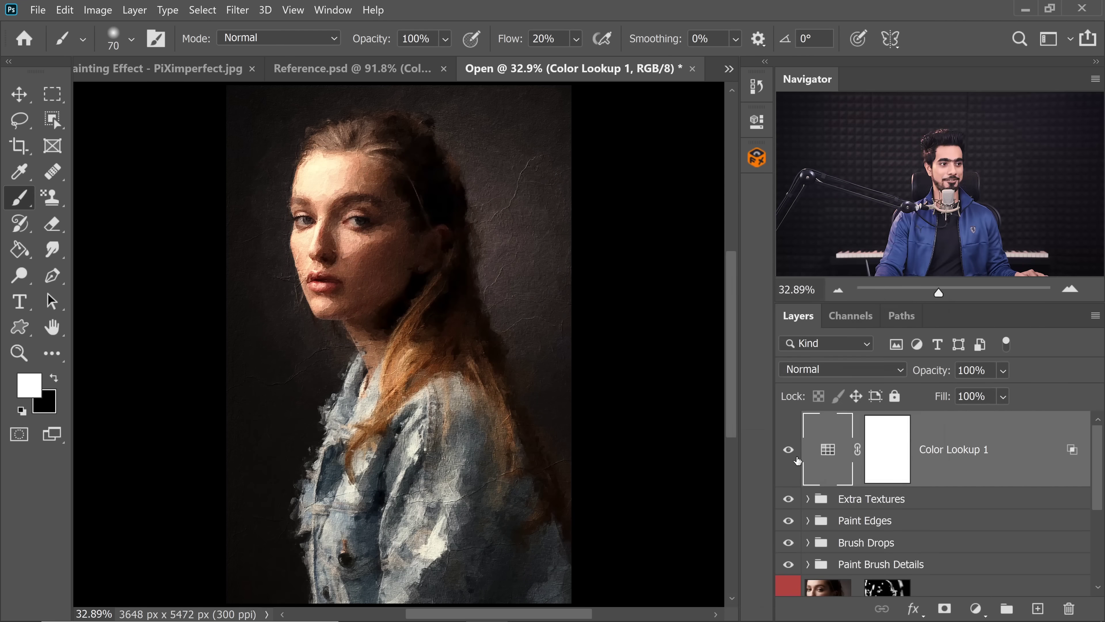
Compare the portrait with and without the colour lookup and set that layer's opacity to 90%.
click(789, 451)
click(789, 453)
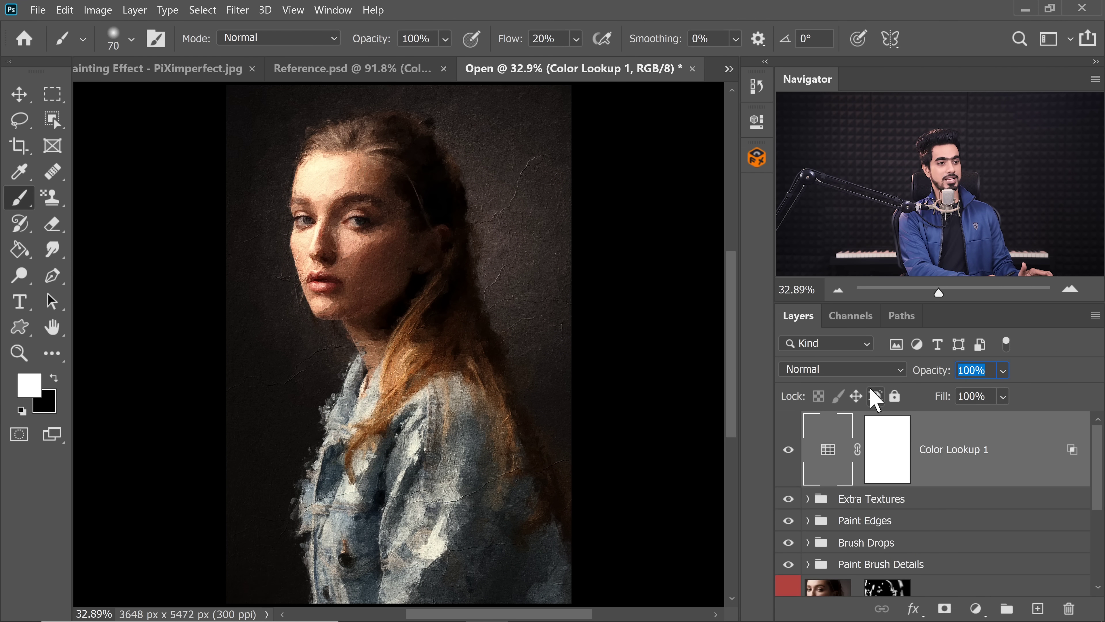
text(90)
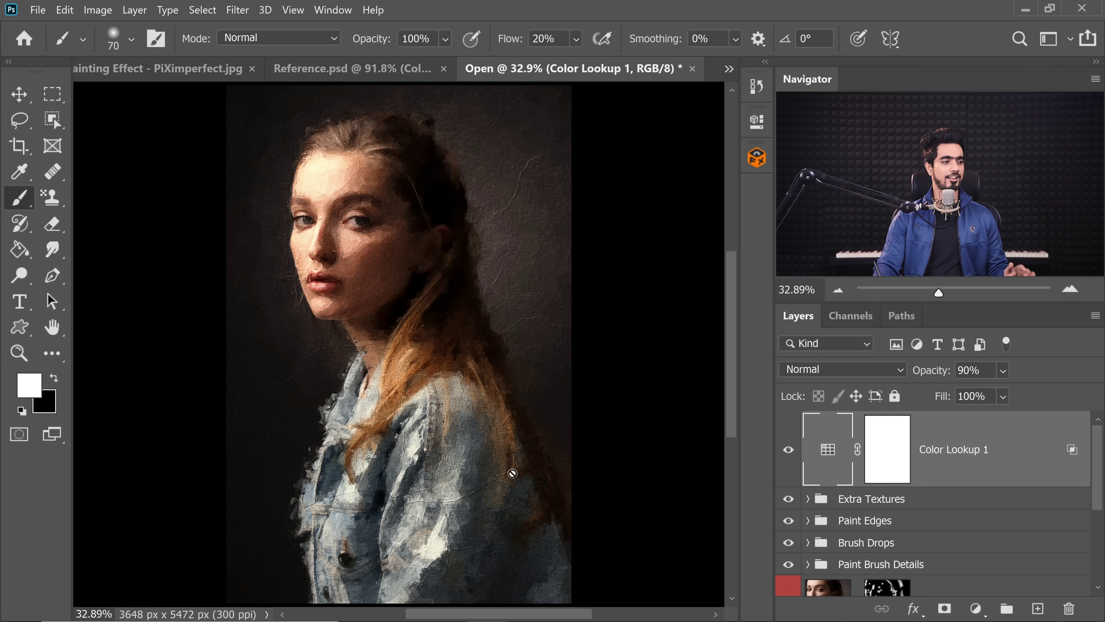
Switch to File Explorer and place Texture.jpg into the portrait document as a top layer covering the whole canvas.
click(445, 607)
click(481, 205)
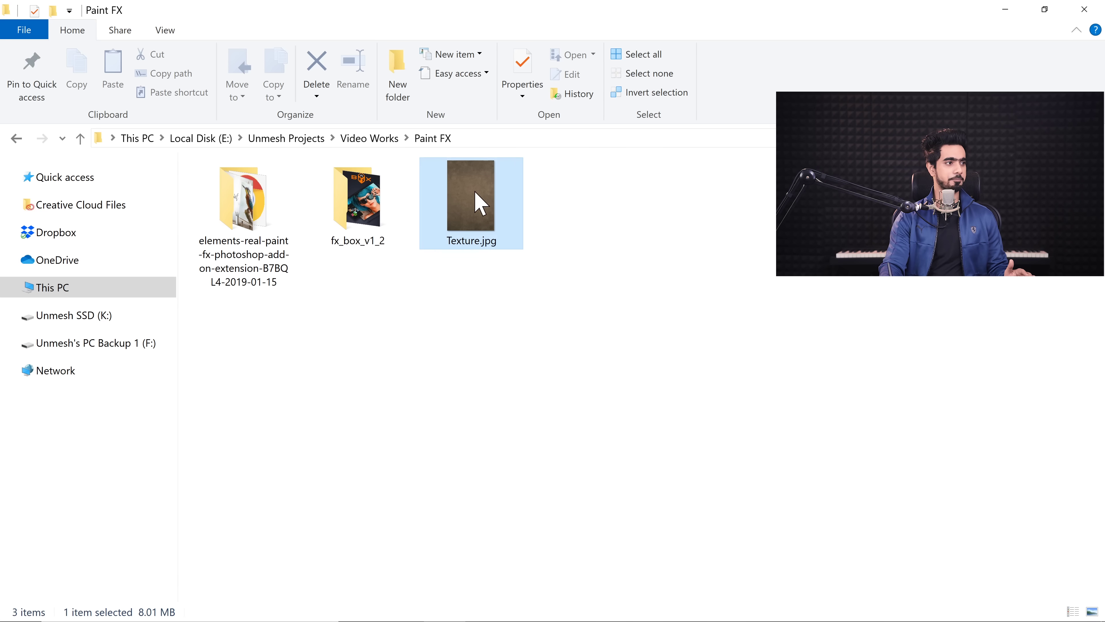
drag(480, 205, 461, 343)
drag(549, 543, 552, 557)
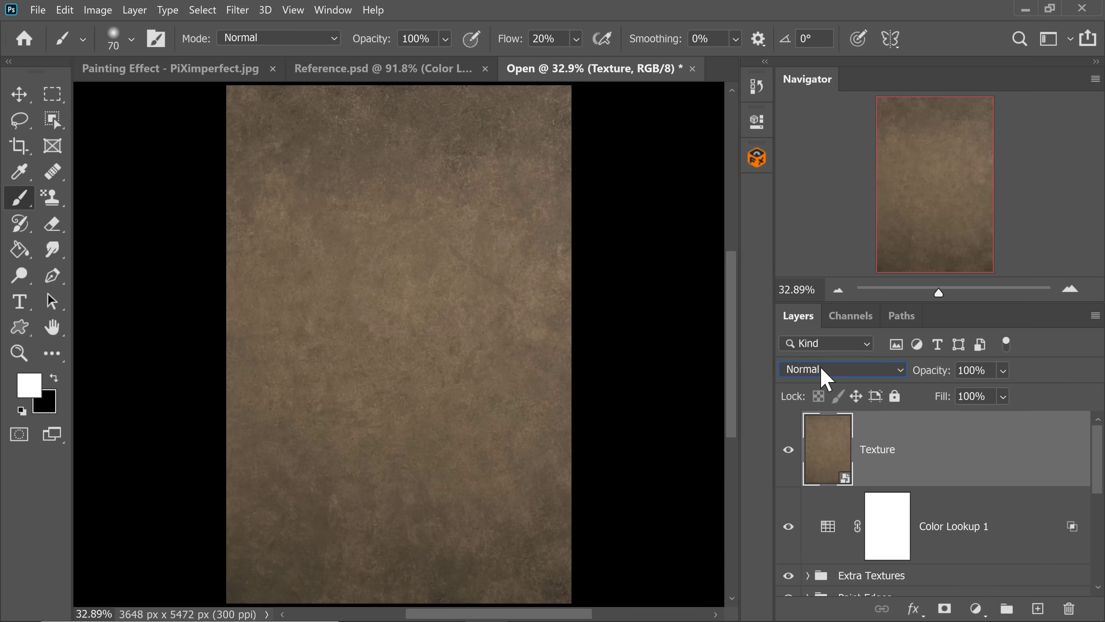
Set the Texture layer to Overlay at 80% opacity and compare the portrait with and without it.
click(821, 370)
click(826, 370)
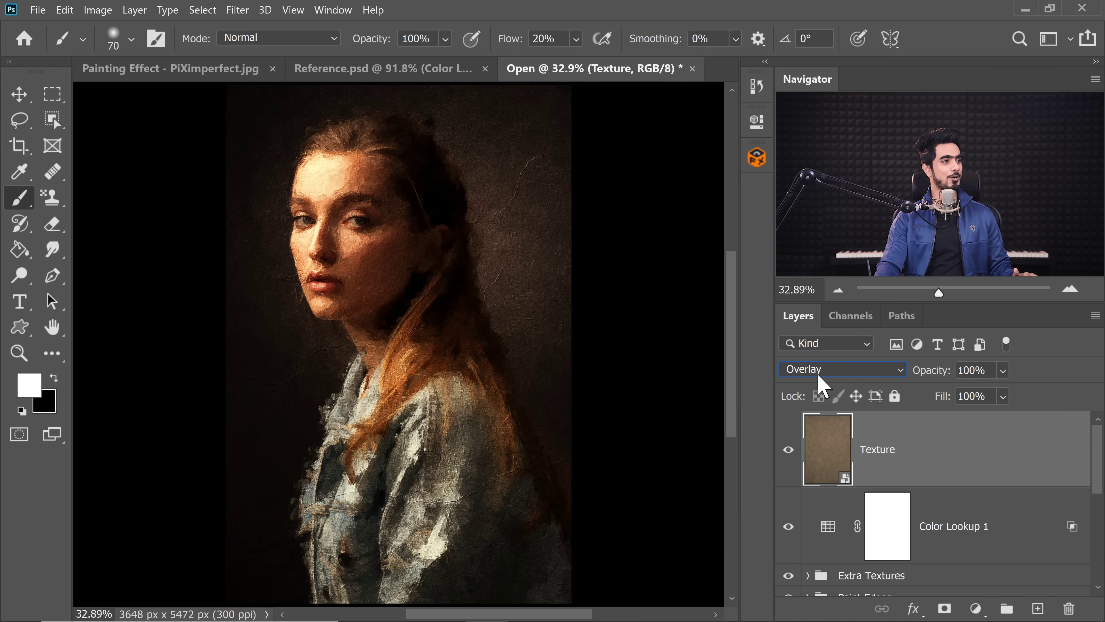
drag(932, 373, 917, 370)
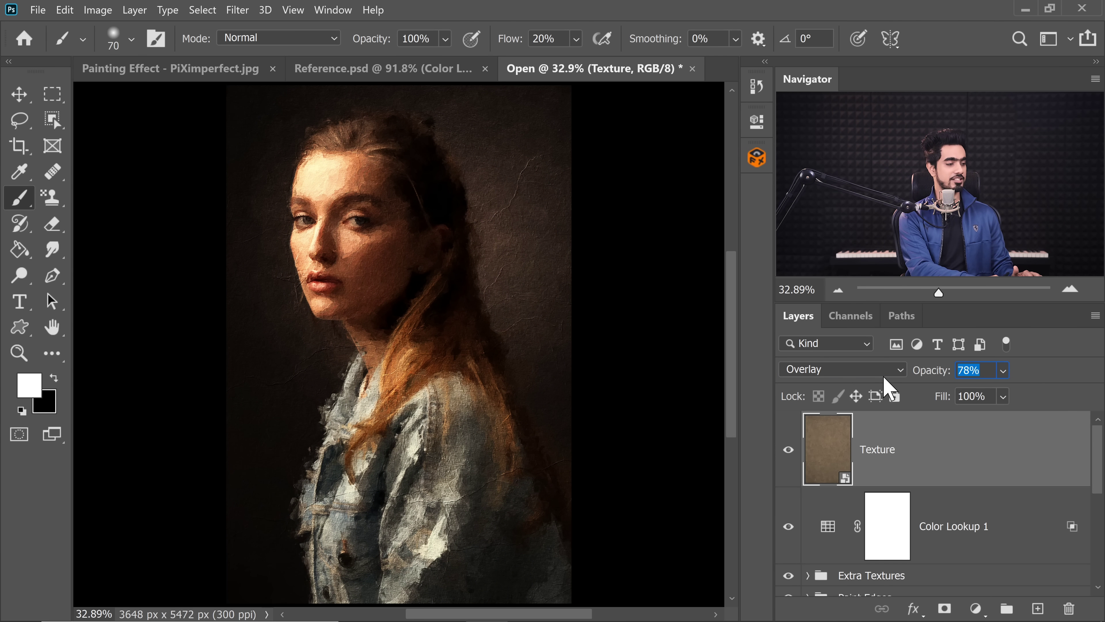
text(80)
key(Return)
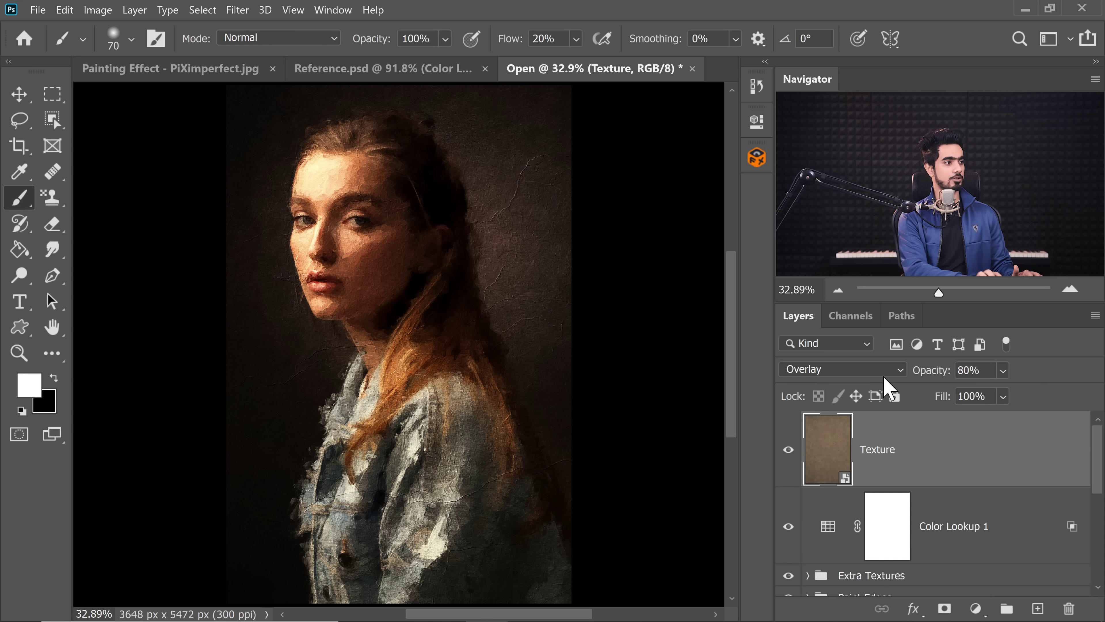
click(789, 449)
click(789, 450)
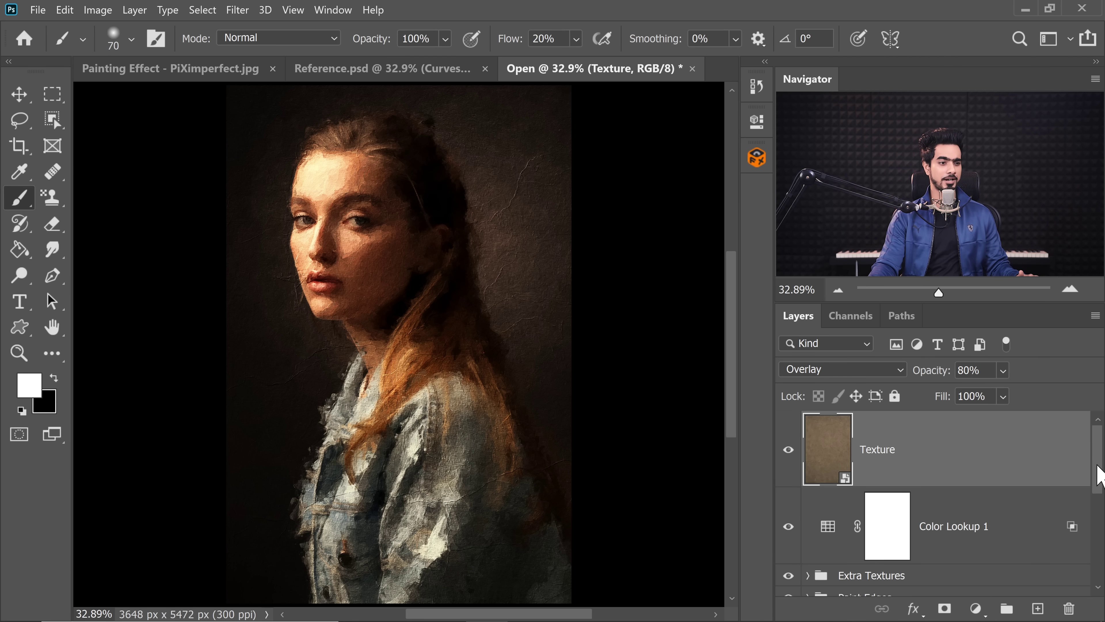
Add a Curves adjustment layer above Reveal Back, strongly raise its RGB midtones and invert its mask to black.
mouse_move(1099, 479)
mouse_down()
mouse_move(1099, 540)
mouse_move(1088, 544)
mouse_up()
click(1016, 528)
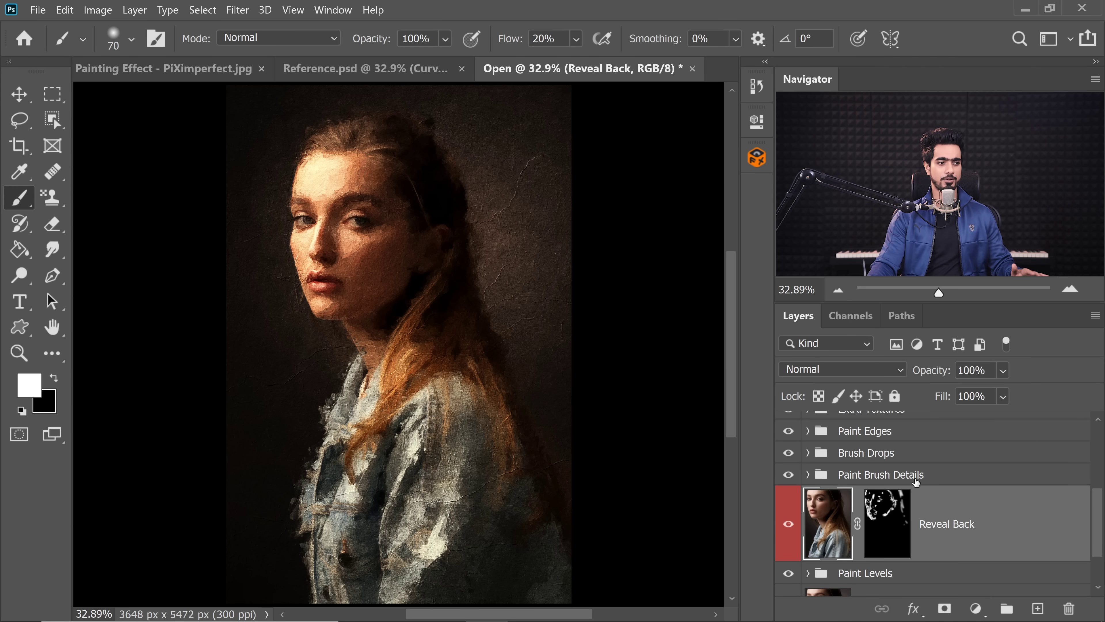
click(982, 606)
click(968, 396)
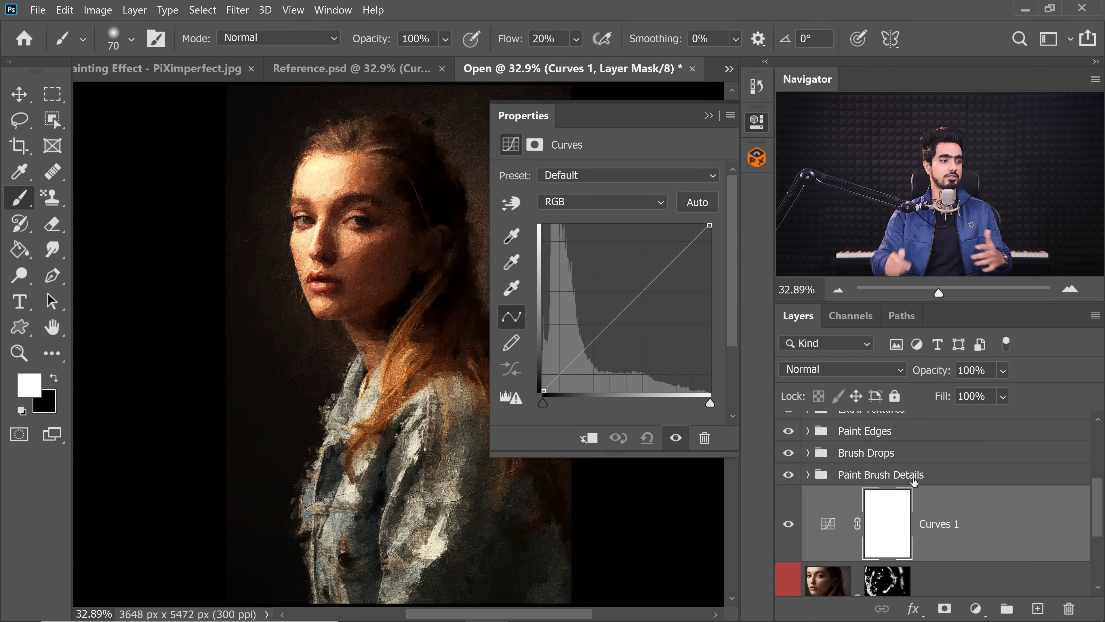
drag(628, 306, 582, 271)
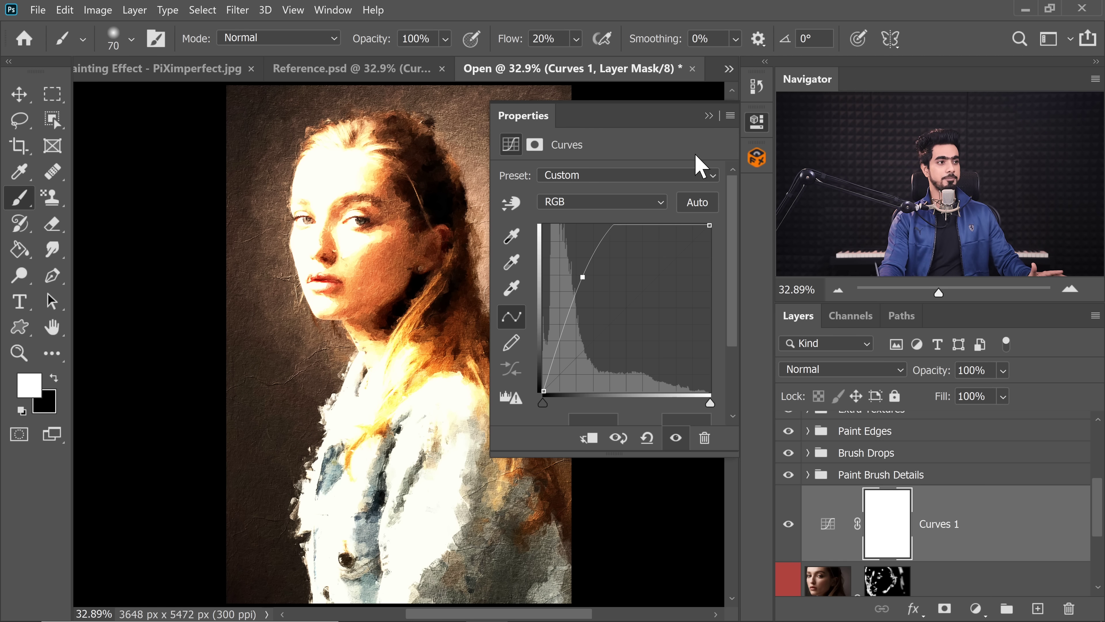
click(709, 116)
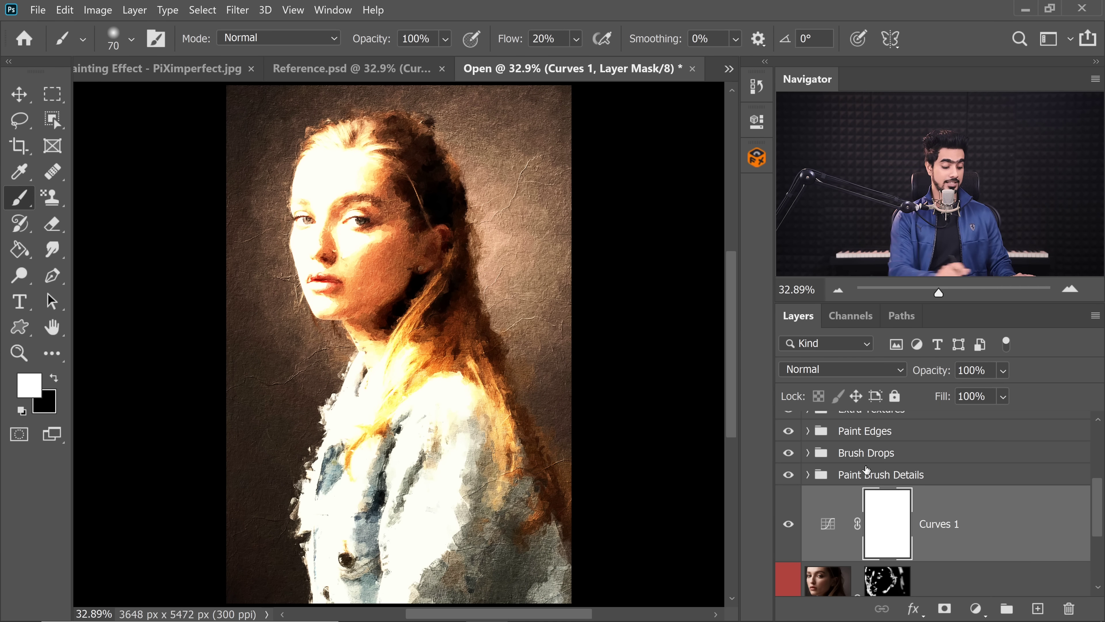
key(ctrl+i)
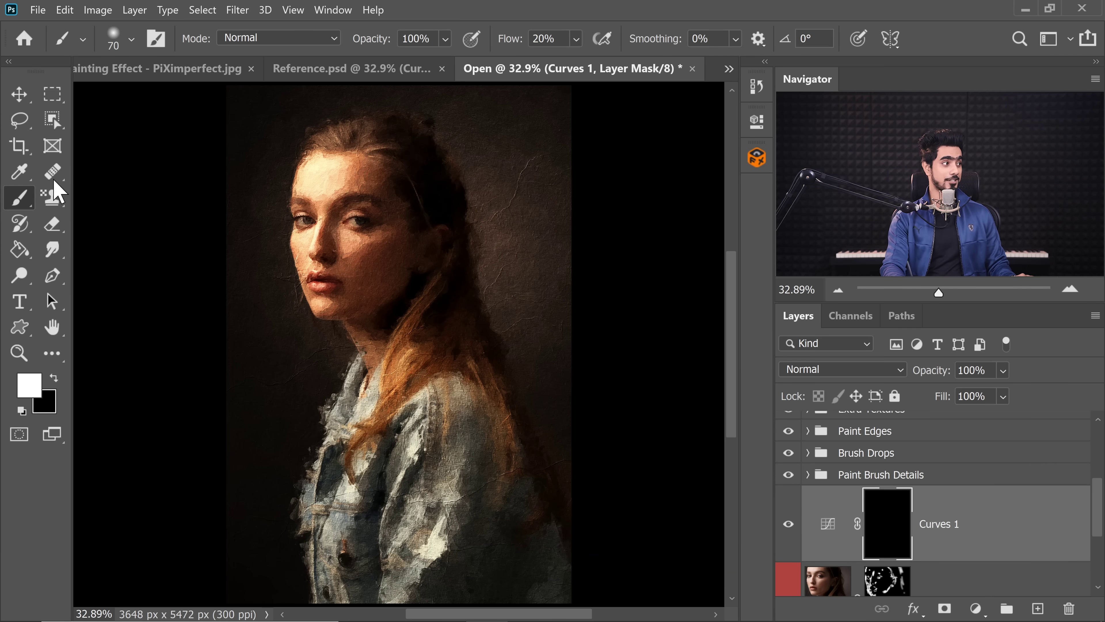
Reveal the Curves 1 brightening on the background with a soft round brush at 100% flow, cleaning the mask along the subject's outline.
click(122, 45)
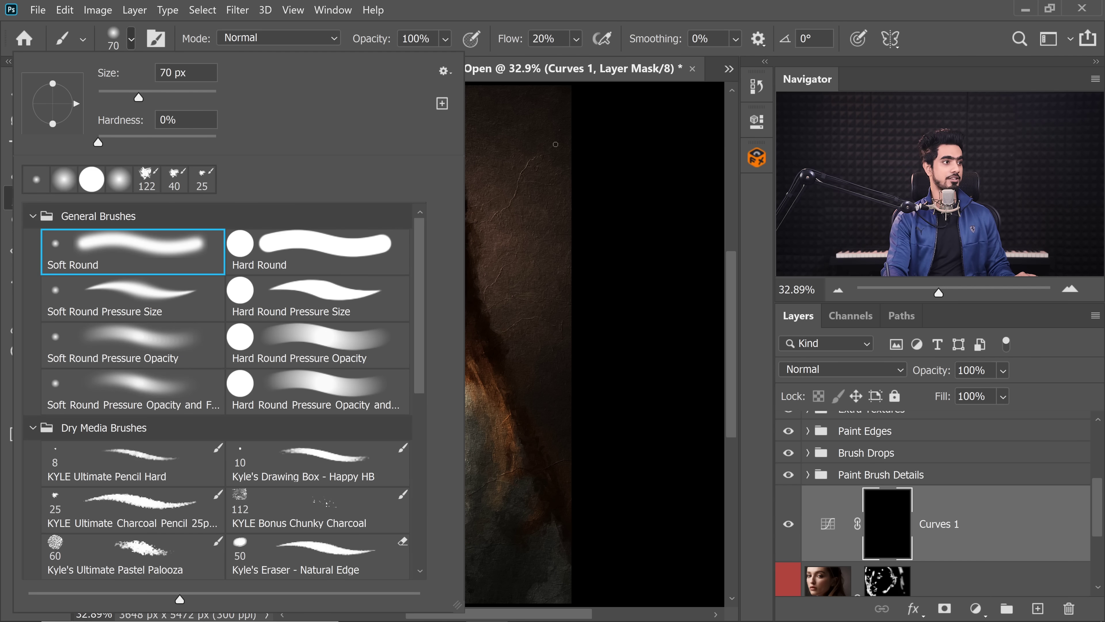
mouse_move(460, 143)
mouse_down()
mouse_move(487, 143)
mouse_move(536, 100)
mouse_up()
mouse_move(514, 192)
mouse_down()
mouse_move(503, 285)
mouse_move(279, 106)
mouse_move(269, 196)
mouse_move(283, 279)
mouse_move(325, 360)
mouse_move(246, 123)
mouse_move(572, 296)
mouse_move(599, 525)
mouse_move(261, 126)
mouse_move(271, 583)
mouse_up()
key(shift+0)
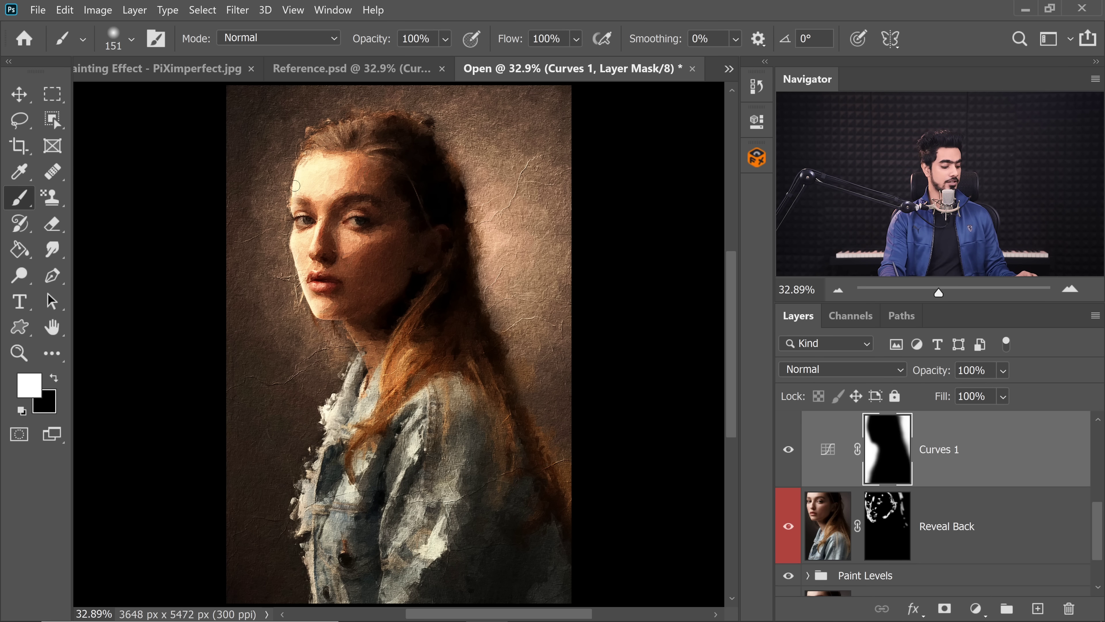
key(x)
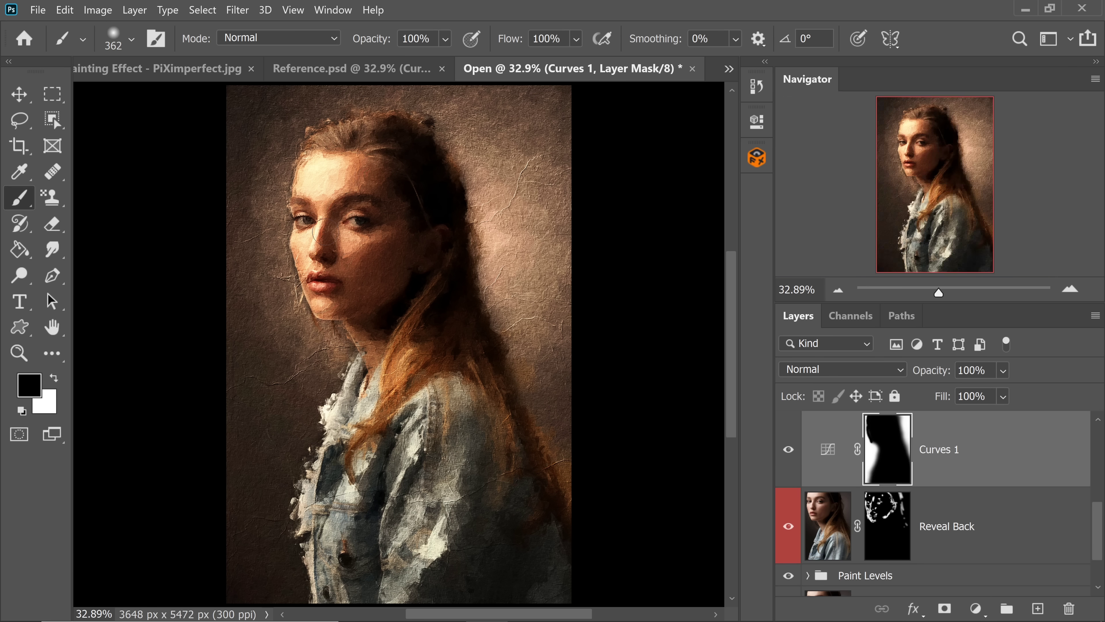
mouse_move(303, 285)
mouse_down()
mouse_move(346, 405)
mouse_move(305, 533)
mouse_up()
key(x)
drag(295, 261, 294, 317)
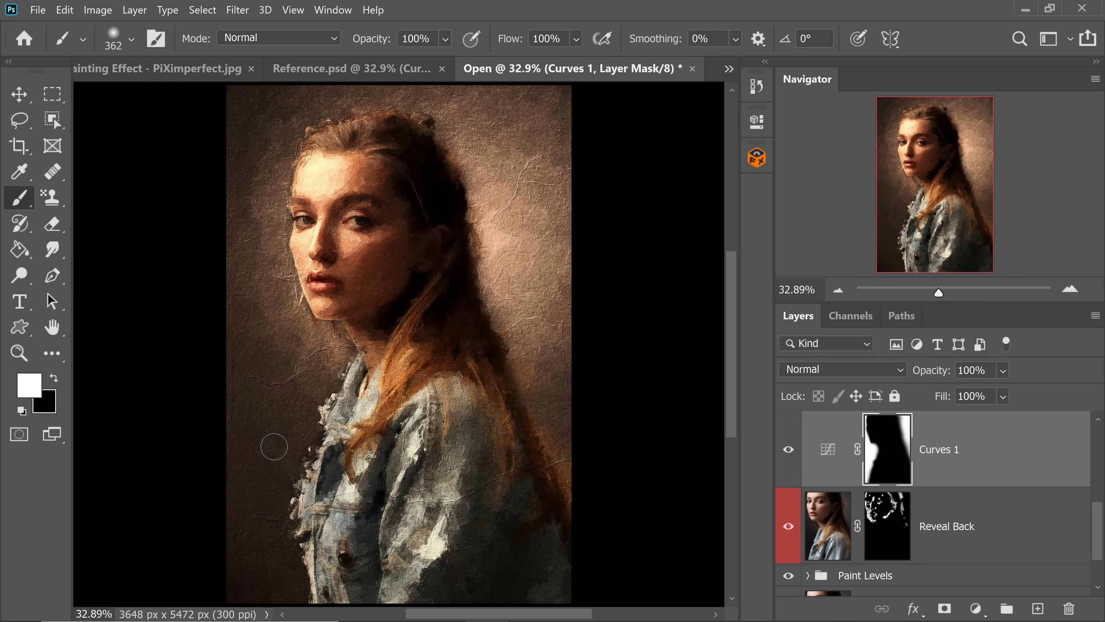
Paint black on the Curves 1 mask with a very large soft brush to fade the glow toward the canvas's lower edge.
drag(424, 372, 301, 405)
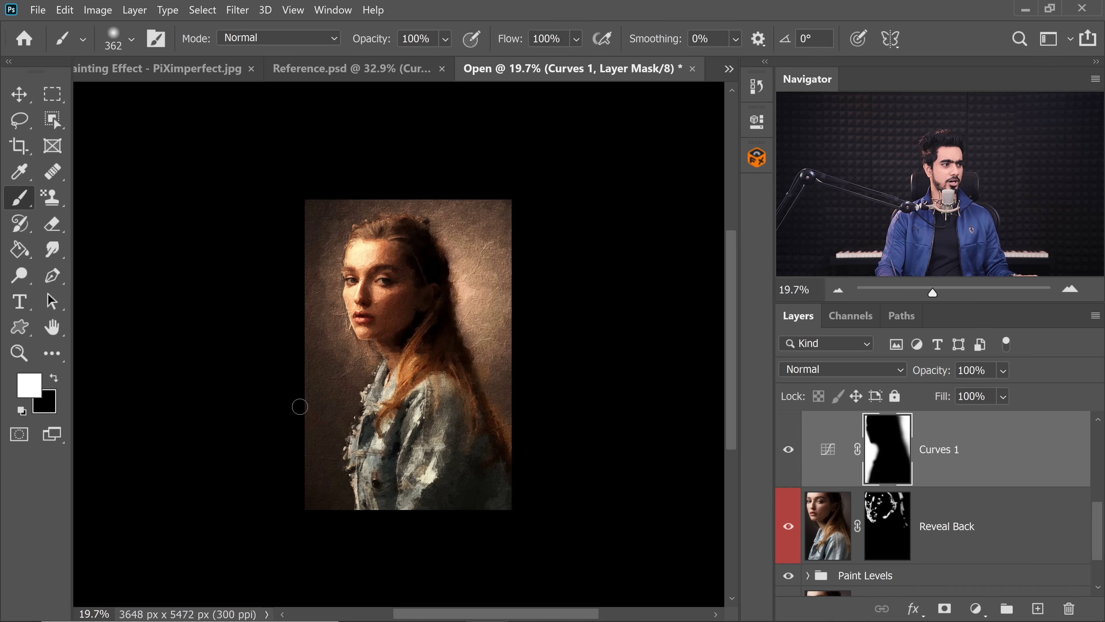
mouse_move(373, 389)
mouse_down()
mouse_move(516, 408)
mouse_move(452, 416)
mouse_up()
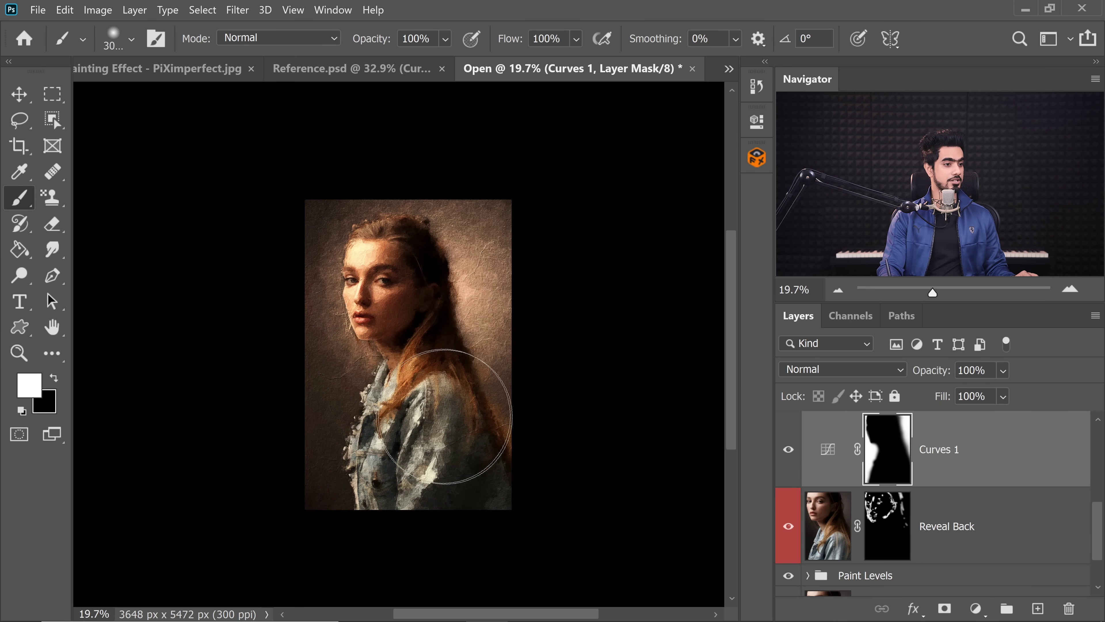
key(x)
mouse_move(218, 514)
mouse_down()
mouse_move(318, 573)
mouse_move(405, 603)
mouse_up()
key(bracketright)
key(bracketright)
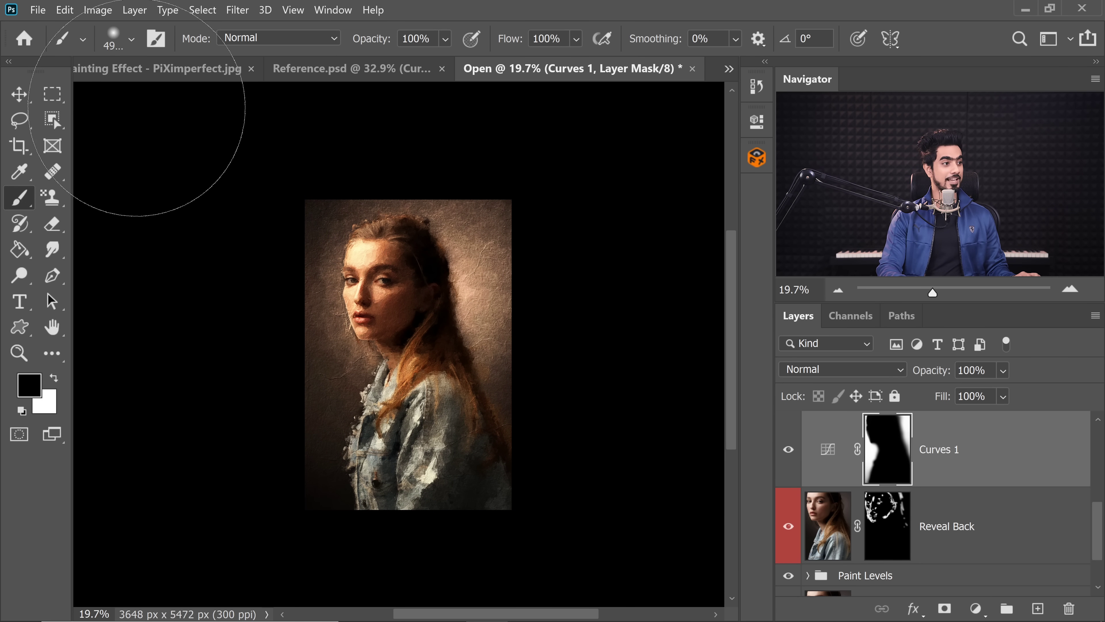
key(ctrl+0)
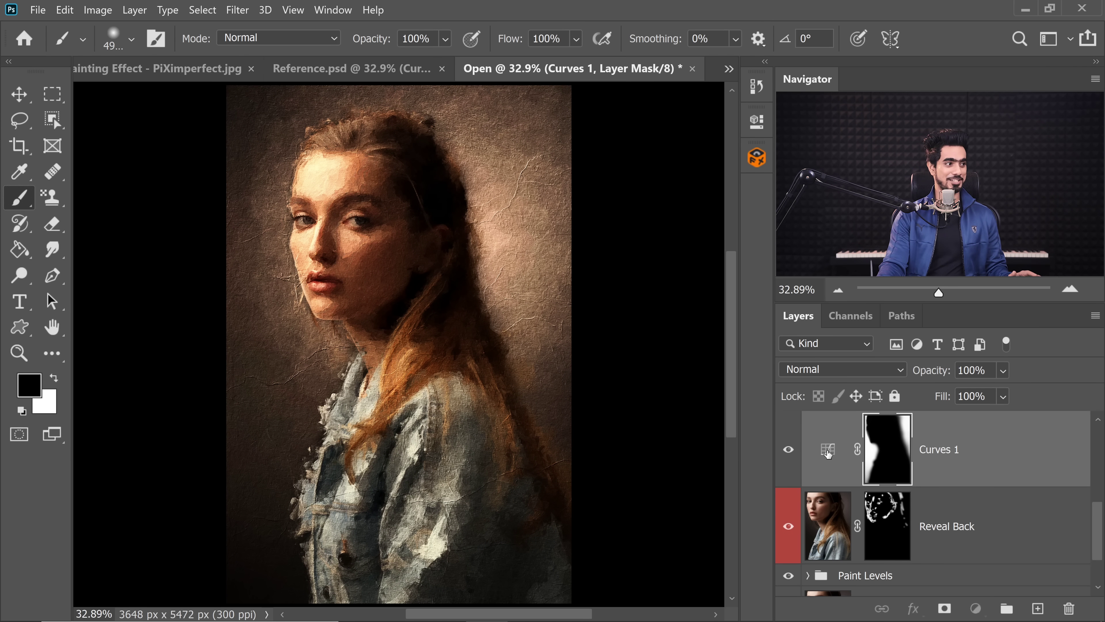
Warm the background by lowering the Blue midtones and slightly raising the Red midtones in Curves 1.
double_click(828, 451)
click(584, 202)
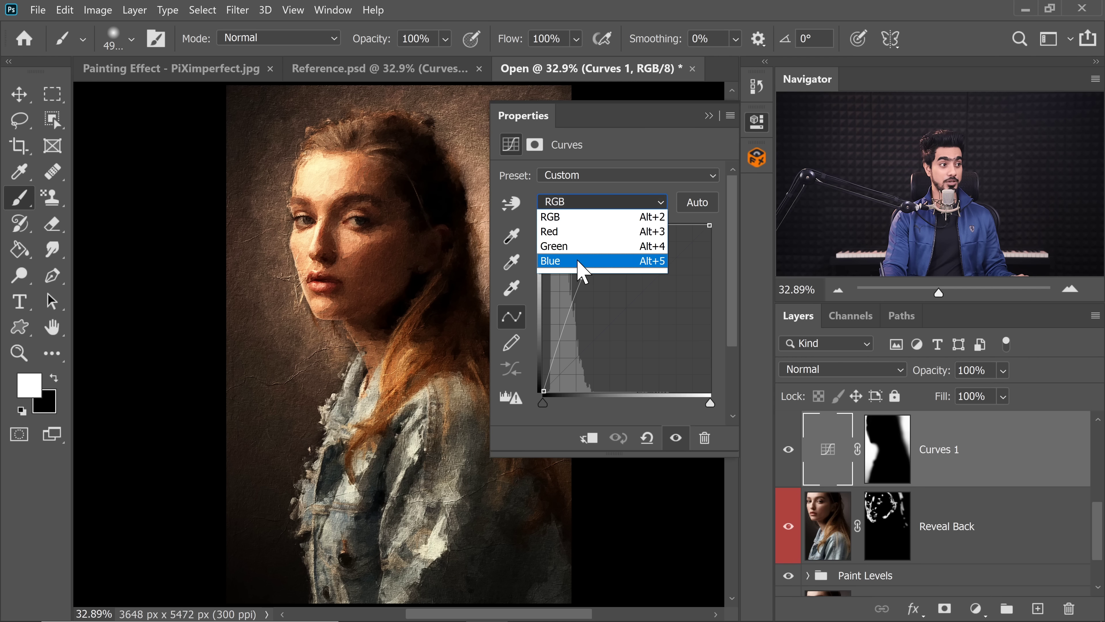
click(582, 261)
drag(627, 306, 636, 312)
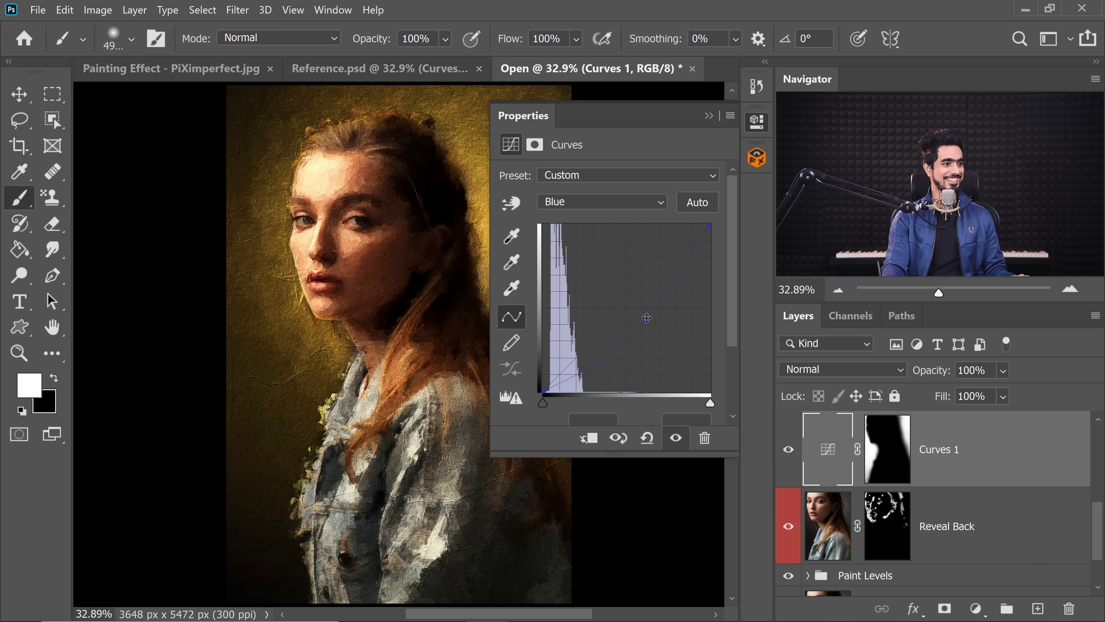
click(602, 203)
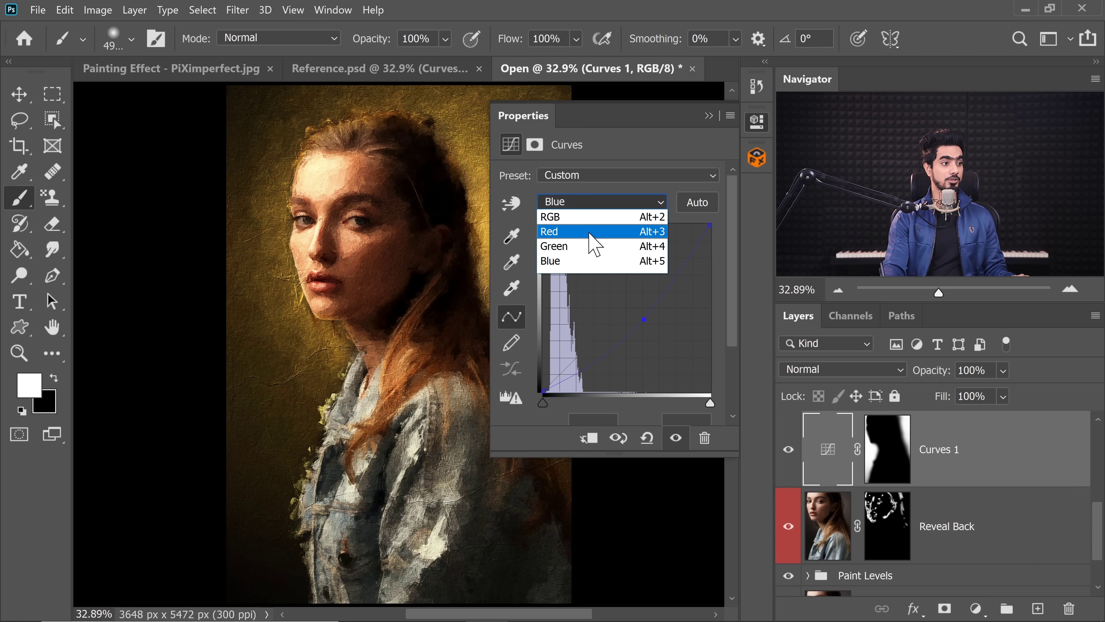
click(600, 231)
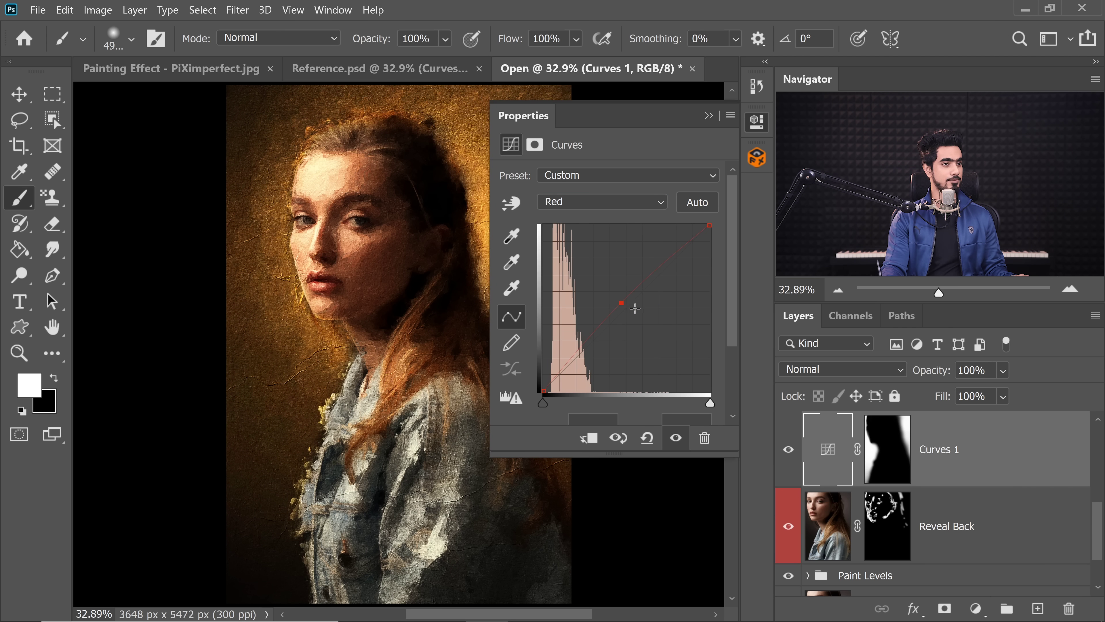
click(708, 116)
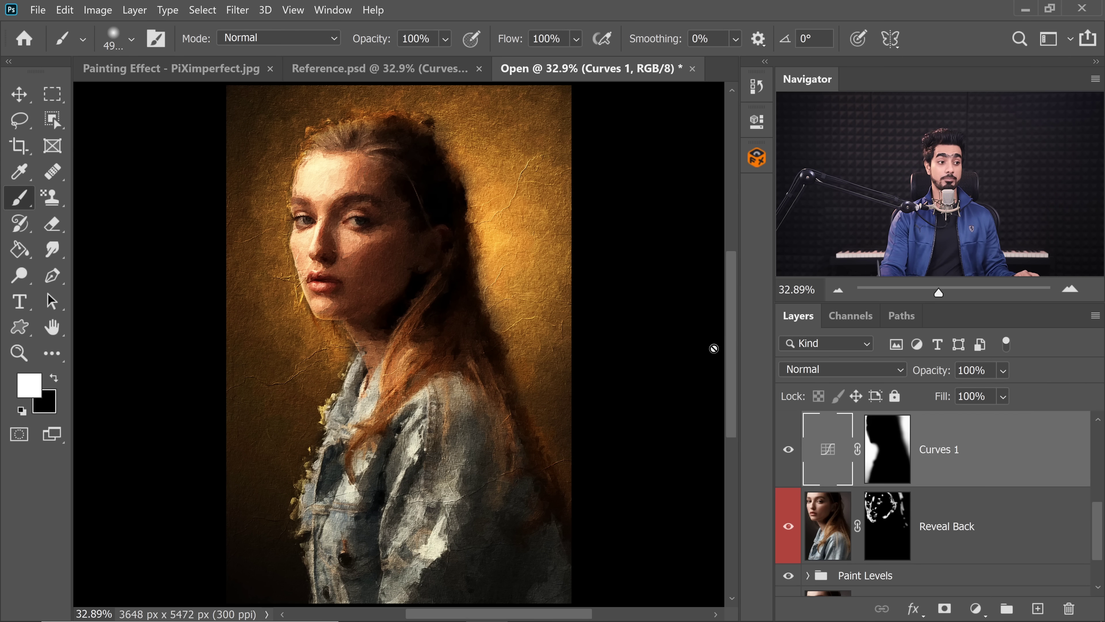
Split the Blend If Underlying Layer black point of Curves 1 to protect the shadows, and set that layer's opacity to 55%.
double_click(1048, 474)
drag(402, 149, 698, 128)
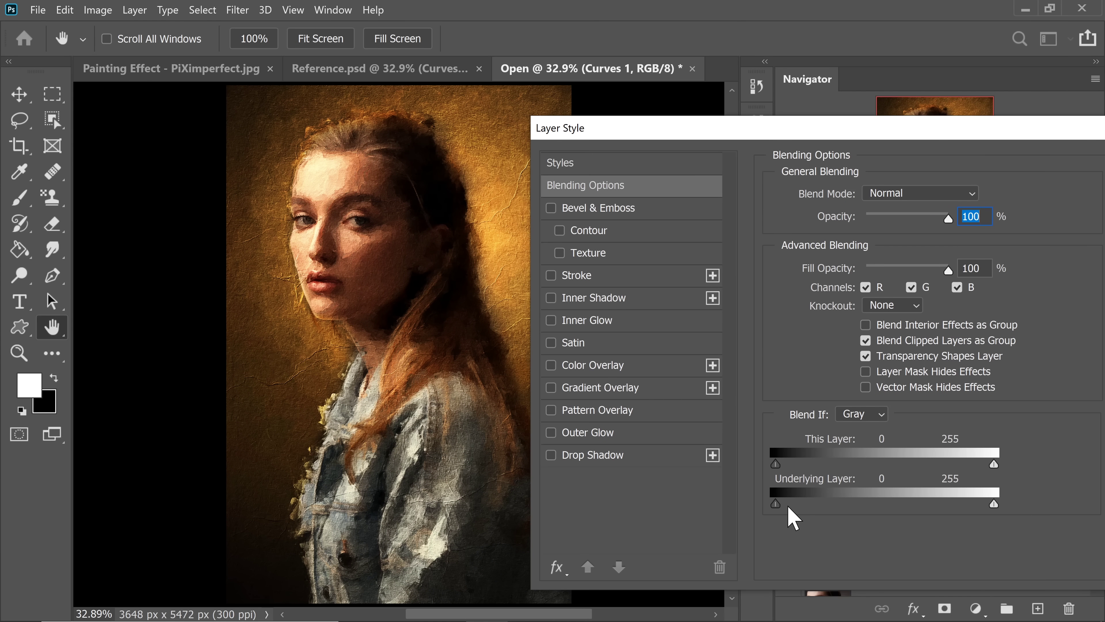
drag(780, 506, 736, 518)
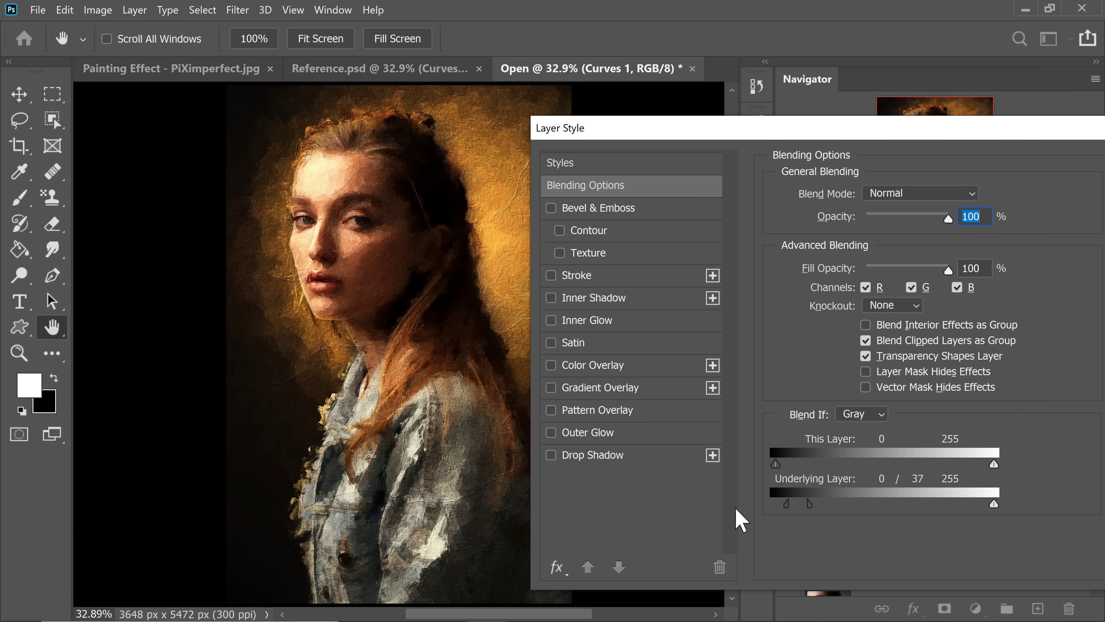
drag(810, 504, 821, 515)
drag(901, 131, 800, 124)
click(890, 165)
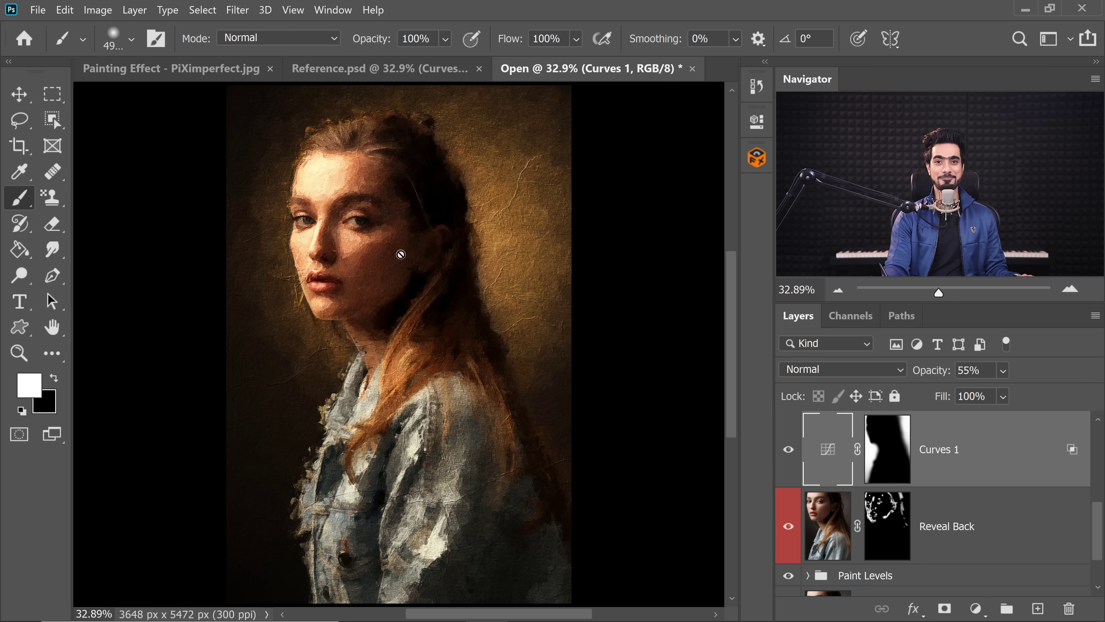
Paint black on the Curves 1 mask to darken the background's outer area on the side the face points to.
click(887, 453)
drag(281, 196, 79, 204)
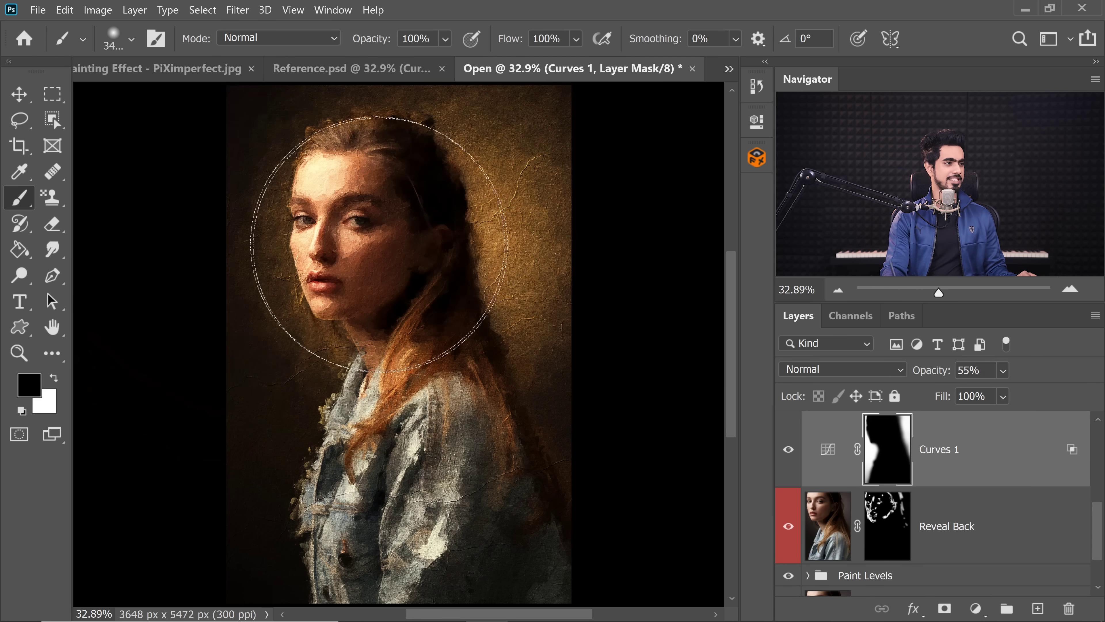
drag(386, 248, 17, 263)
drag(313, 217, 182, 230)
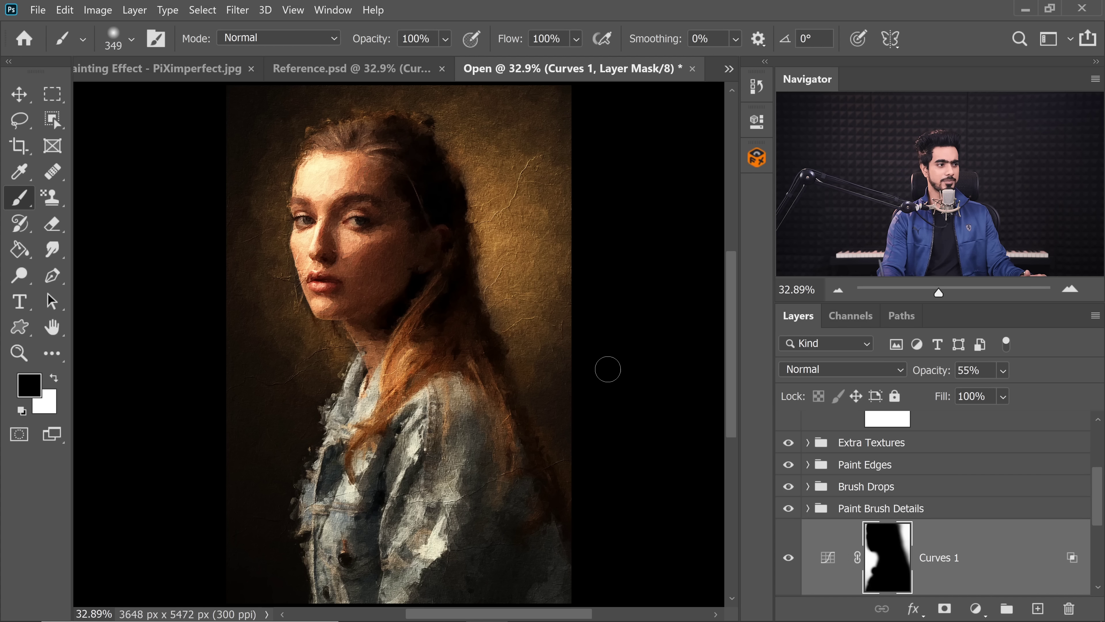
Add a second Curves adjustment layer above Curves 1, raise its RGB midtones and invert its mask to black.
click(976, 609)
click(973, 391)
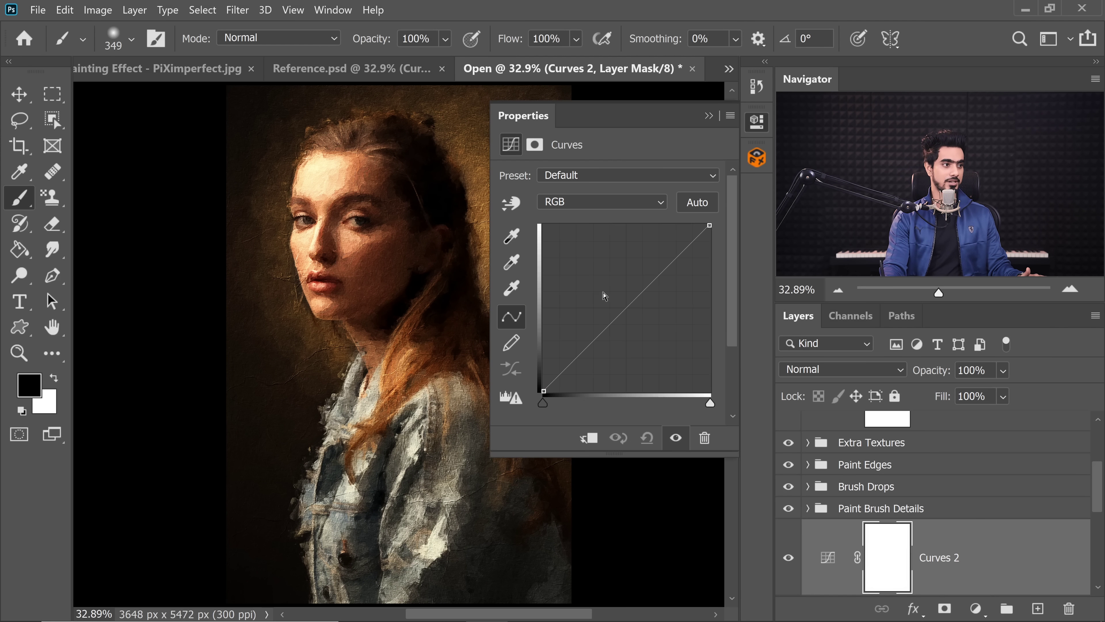
drag(632, 297, 604, 270)
click(709, 115)
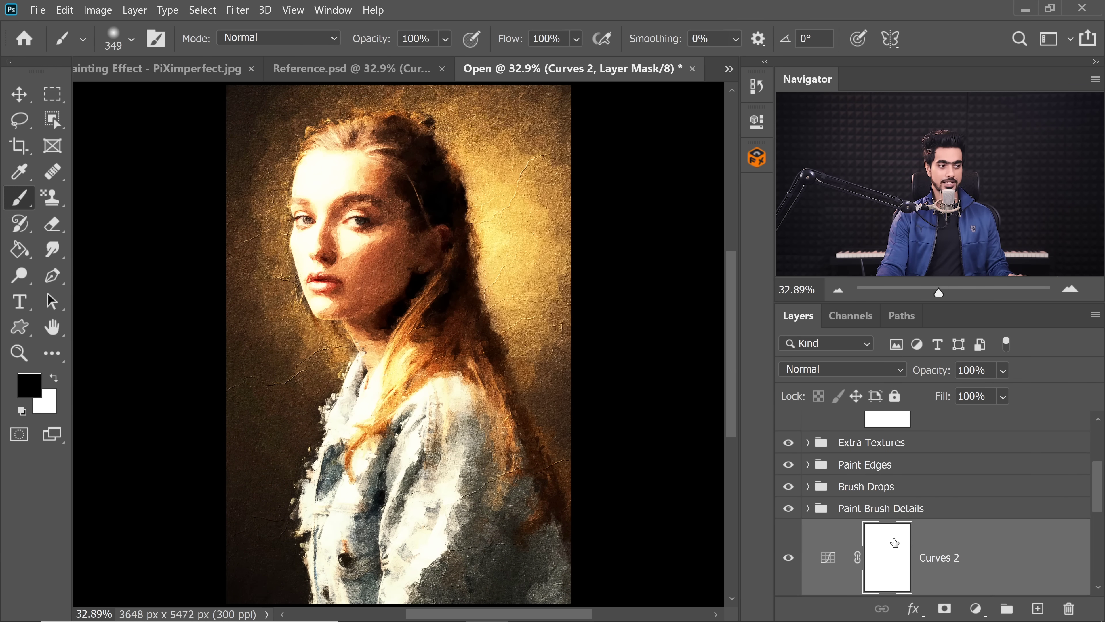
key(ctrl+i)
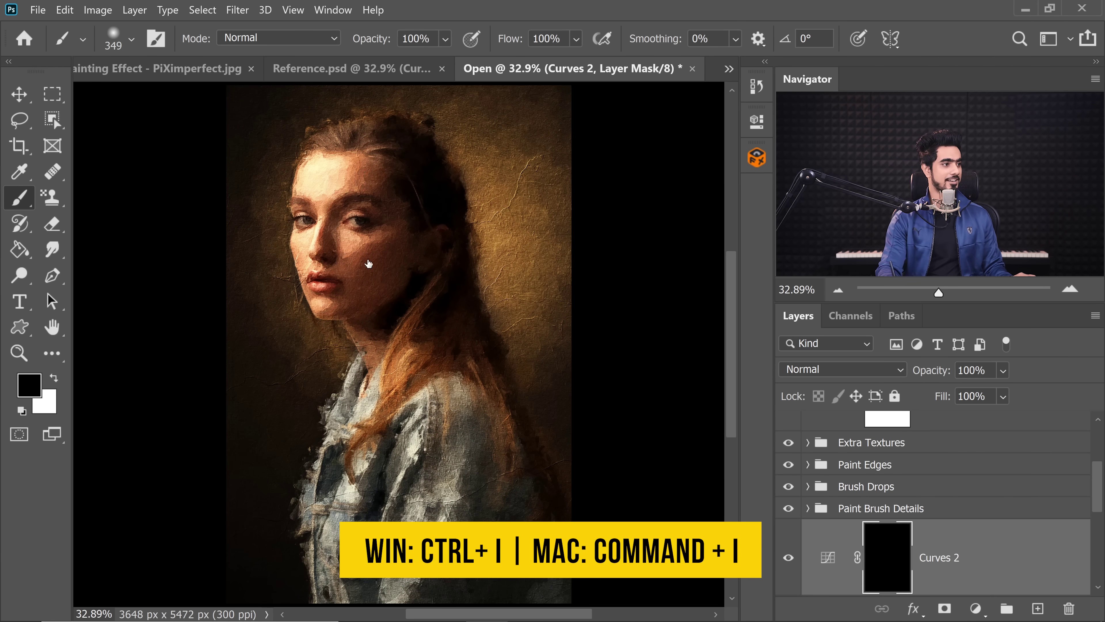
Brighten the hair from the crown to the shoulder by painting white on the Curves 2 mask, trimming the spill with black.
mouse_move(479, 290)
mouse_down()
mouse_move(501, 291)
mouse_move(442, 307)
mouse_move(451, 304)
mouse_move(440, 320)
mouse_move(455, 299)
mouse_up()
key(x)
drag(454, 299, 427, 233)
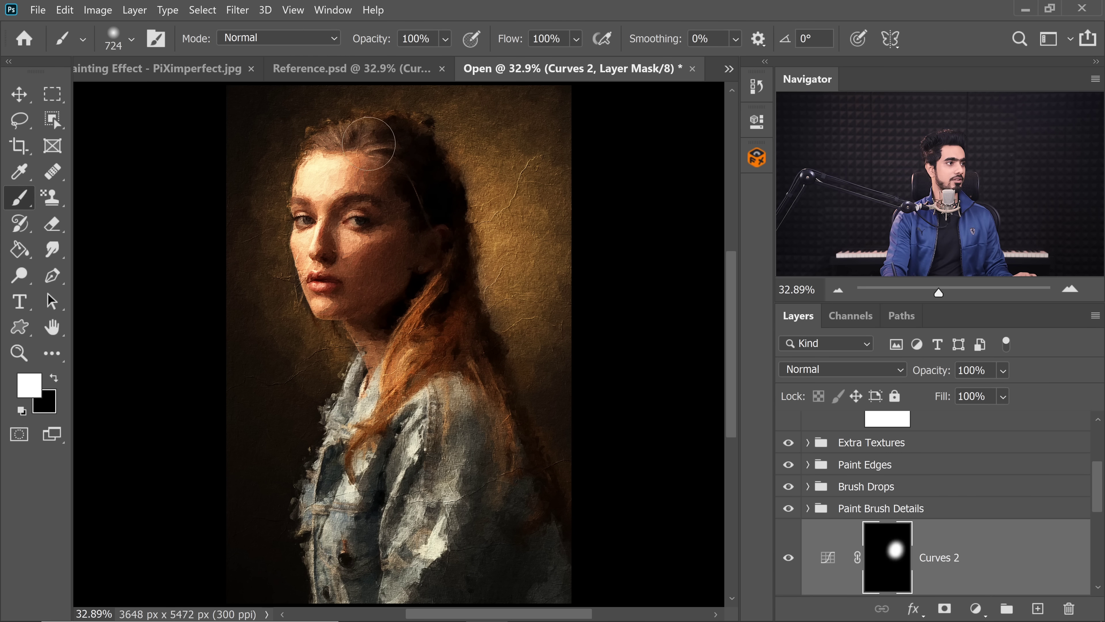
drag(352, 144, 285, 150)
drag(400, 149, 451, 210)
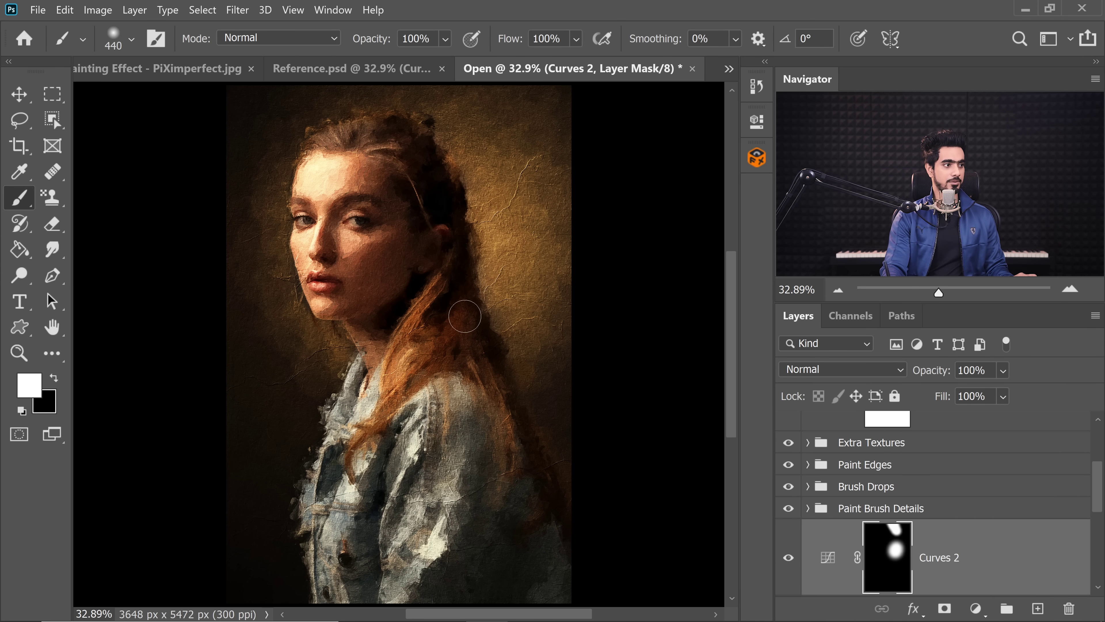
mouse_move(464, 317)
mouse_down()
mouse_move(471, 348)
mouse_move(479, 336)
mouse_move(494, 374)
mouse_up()
mouse_move(407, 217)
mouse_down()
mouse_move(427, 207)
mouse_move(513, 429)
mouse_up()
key(x)
mouse_move(401, 360)
mouse_down()
mouse_move(508, 460)
mouse_move(464, 442)
mouse_up()
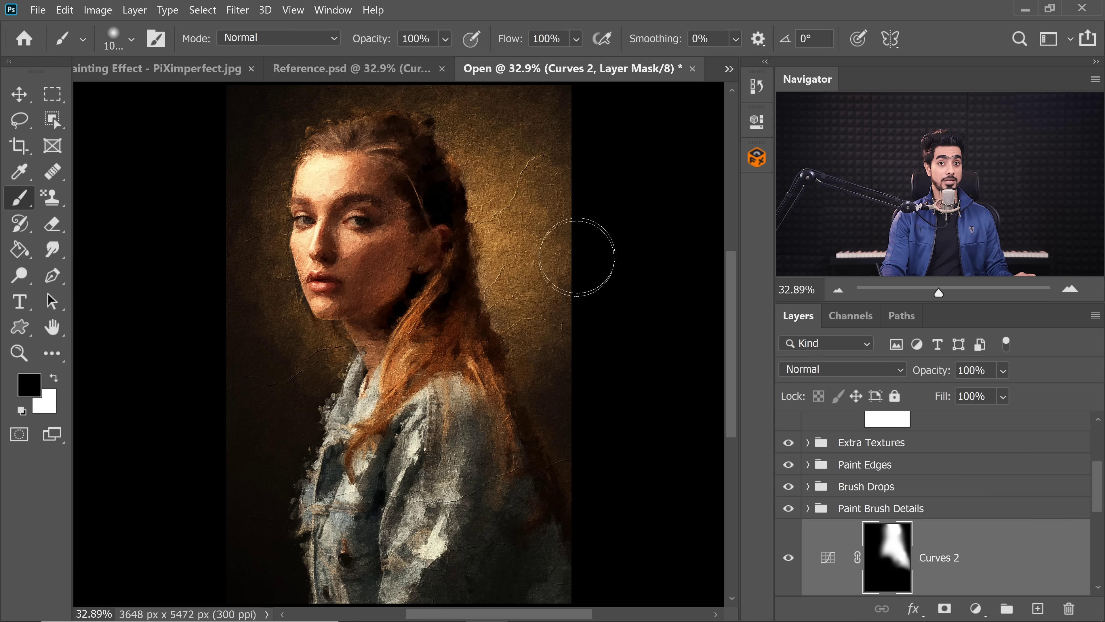
Split the Blend If Underlying Layer black point of Curves 2 to protect the shadows and compare the portrait with and without that layer.
double_click(1047, 556)
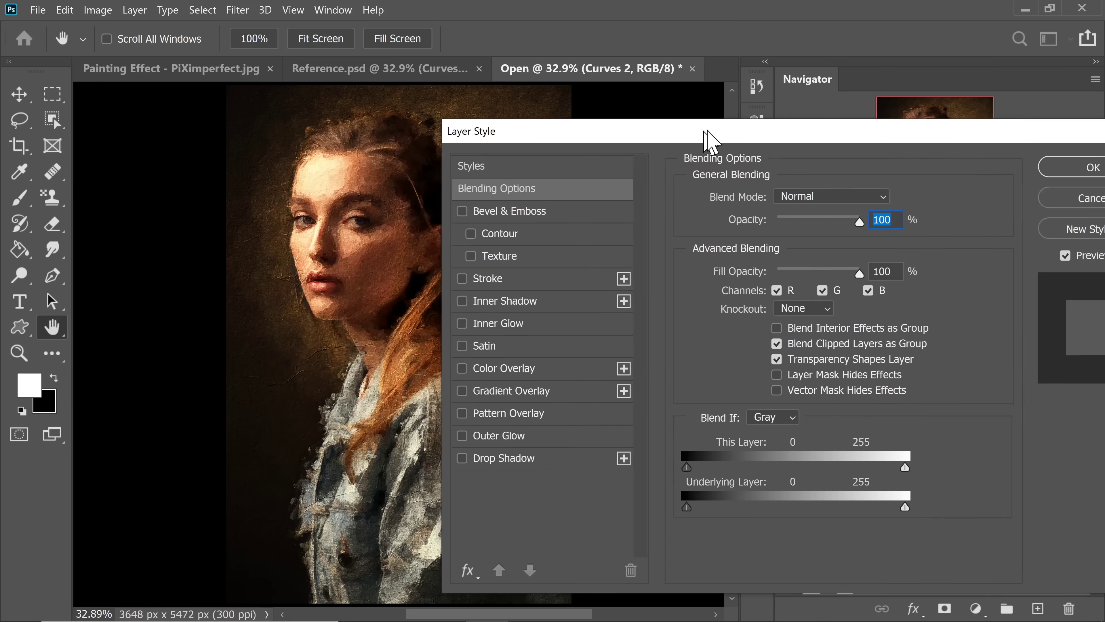
drag(707, 132, 788, 118)
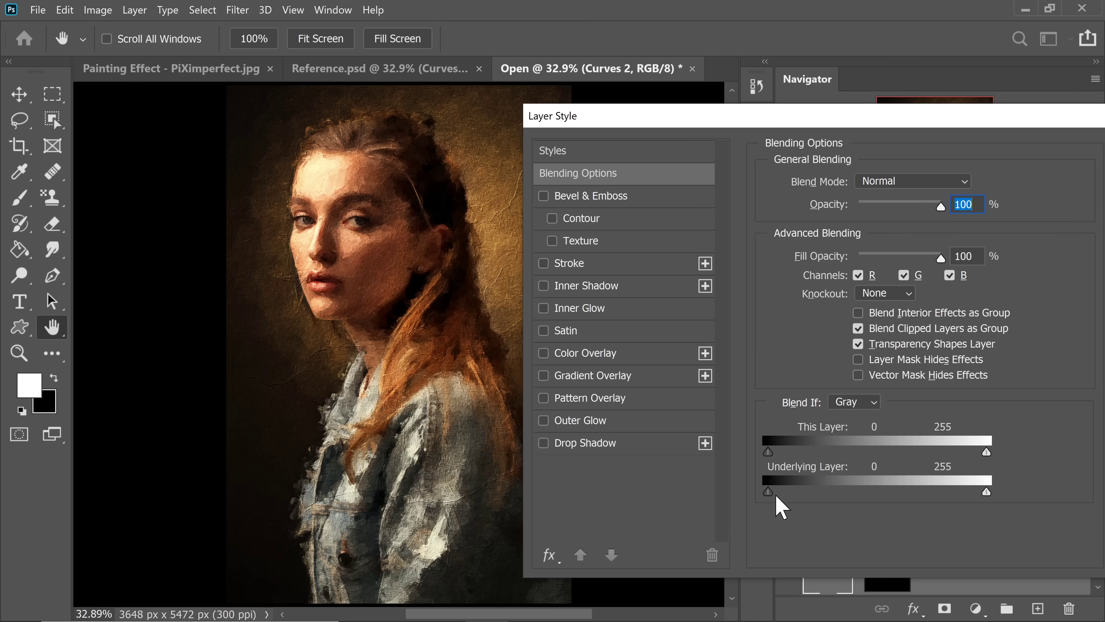
drag(770, 494, 992, 493)
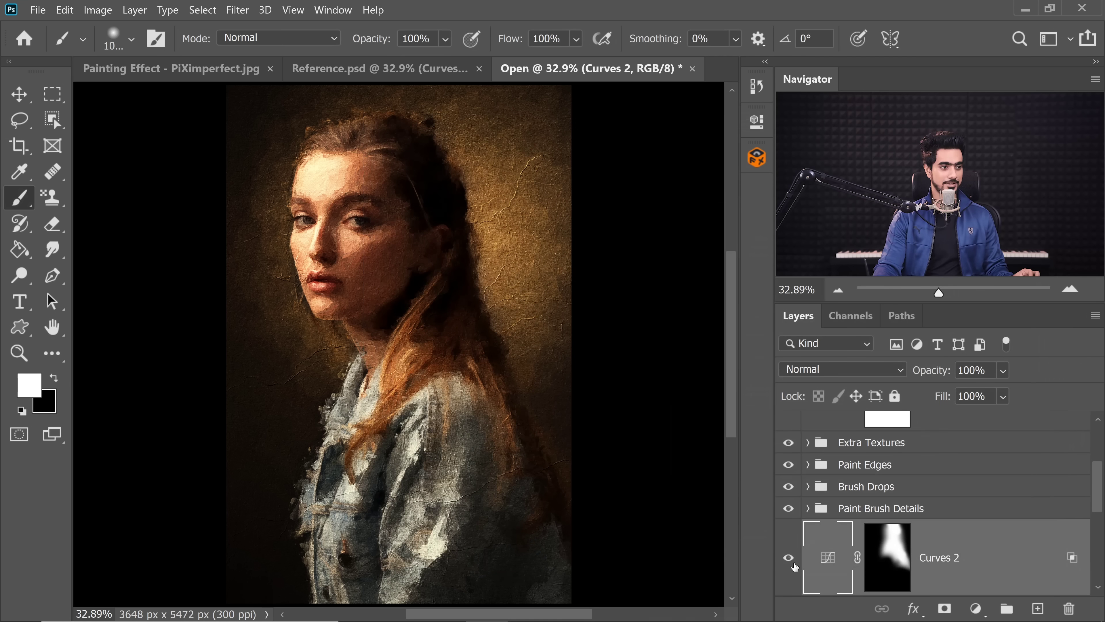
click(788, 558)
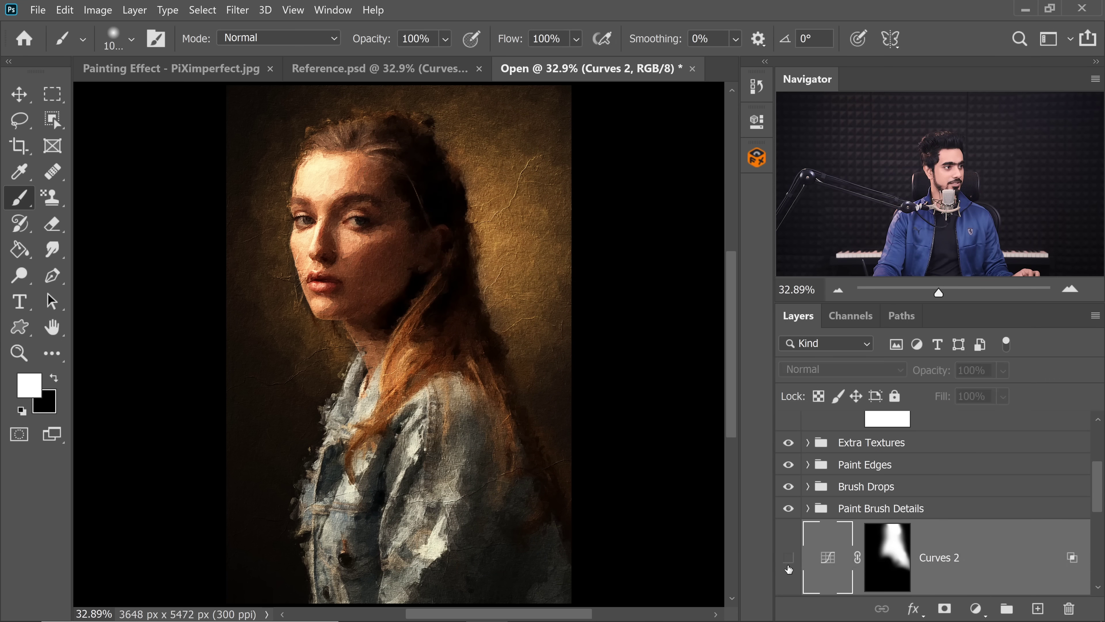
click(788, 561)
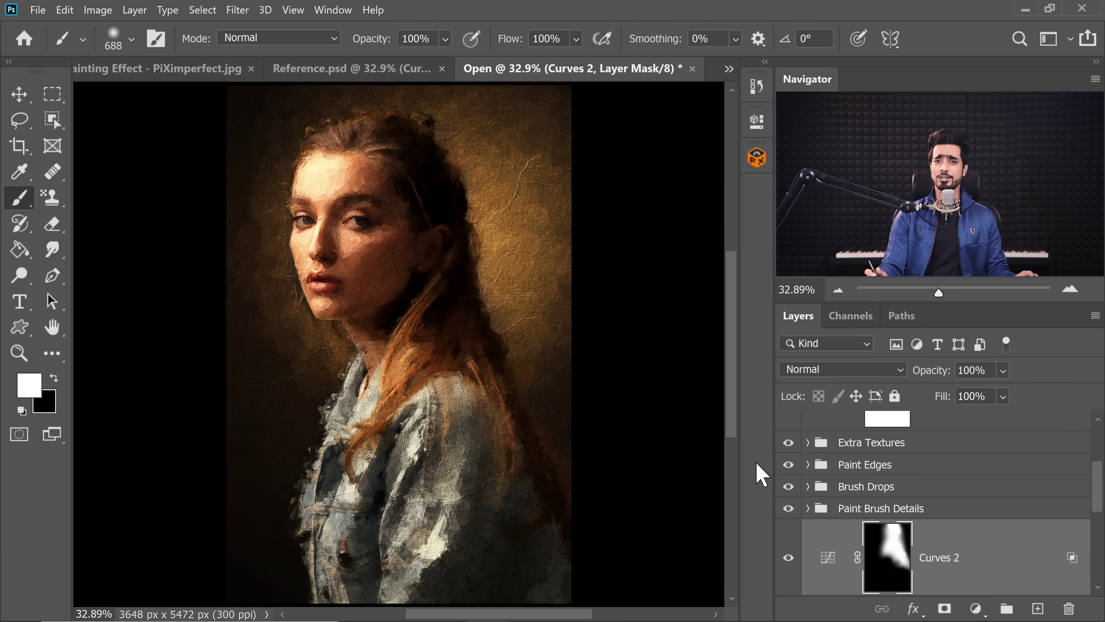
key(x)
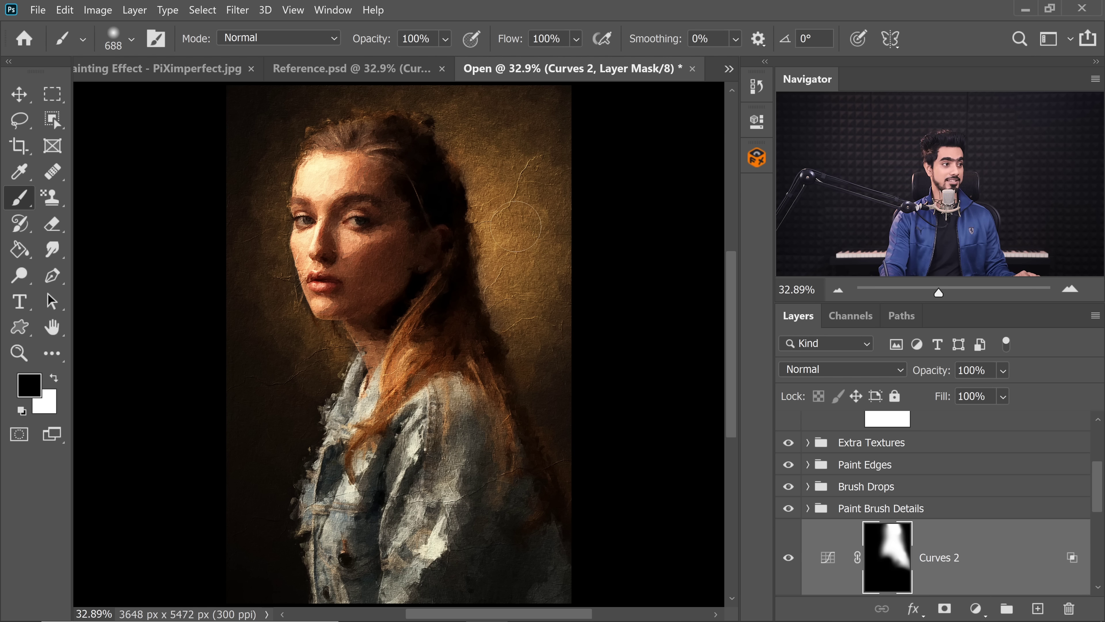
Refine the Curves 2 mask around the back of the head with a soft brush, alternating between black and white.
alt+right_click(483, 165)
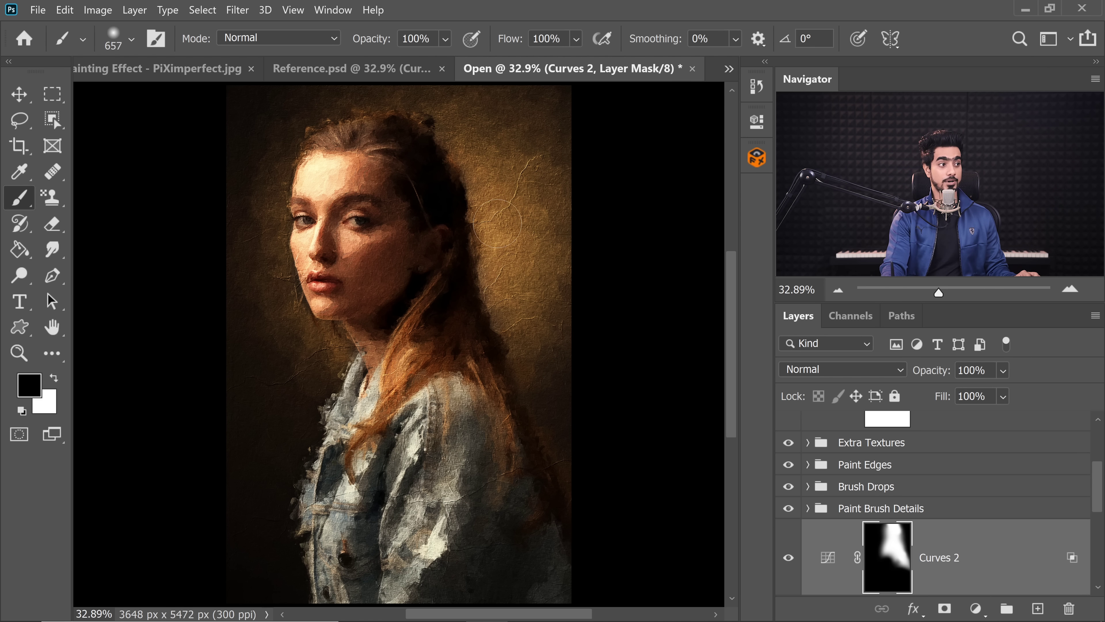
drag(504, 241, 451, 152)
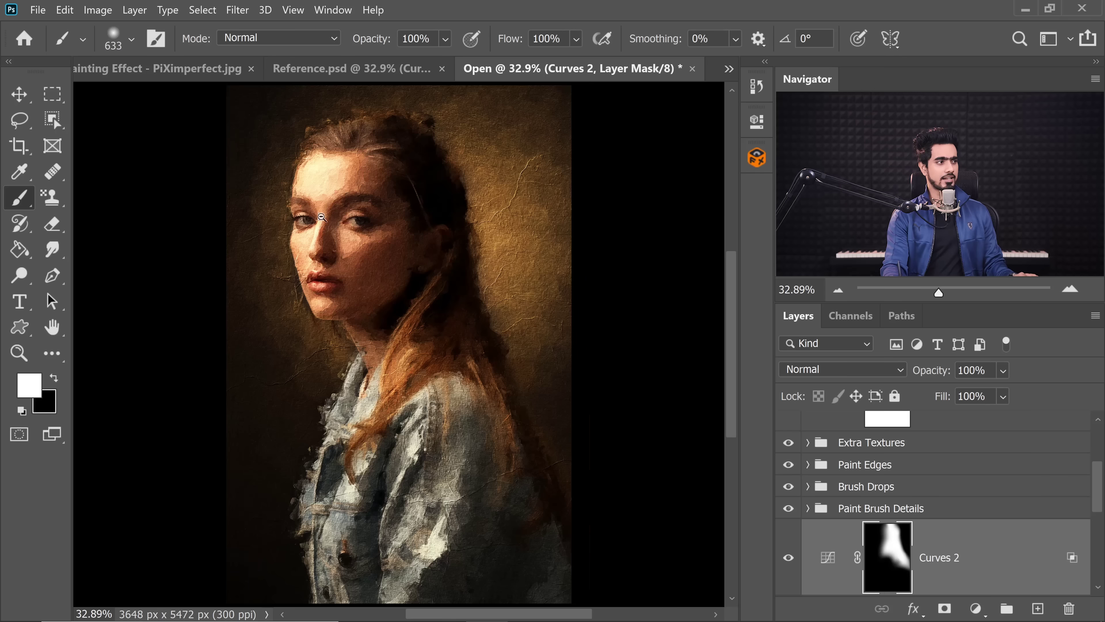
Add a Curves adjustment layer above the Texture layer, raise its RGB midtones strongly and invert its mask to black.
scroll(311, 283, up, 5)
scroll(311, 283, down, 1)
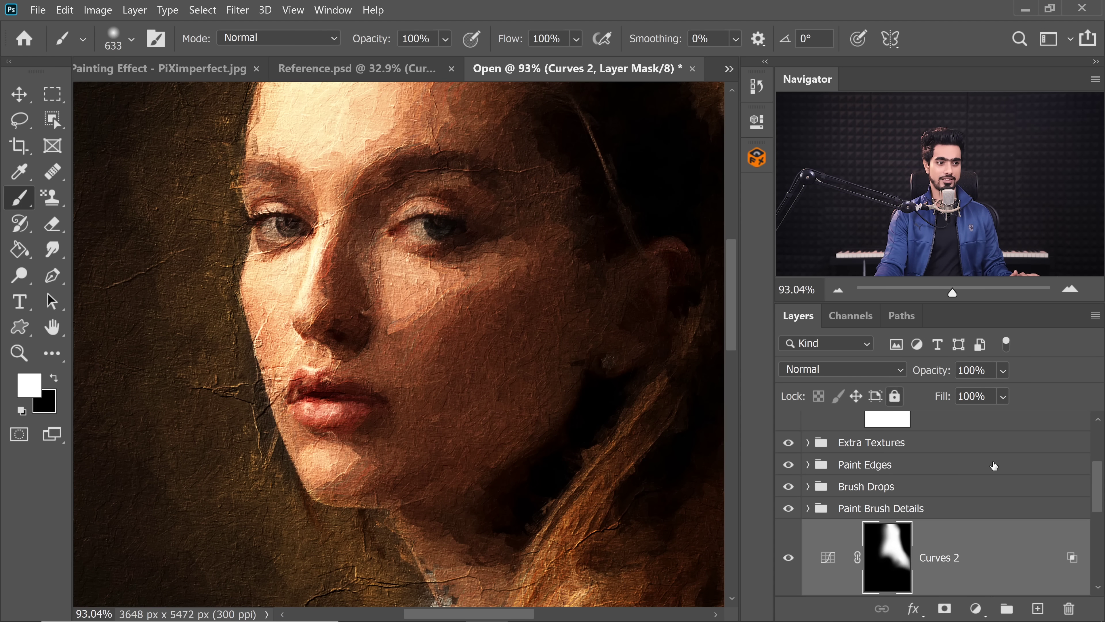
drag(1100, 502, 1090, 430)
click(1005, 449)
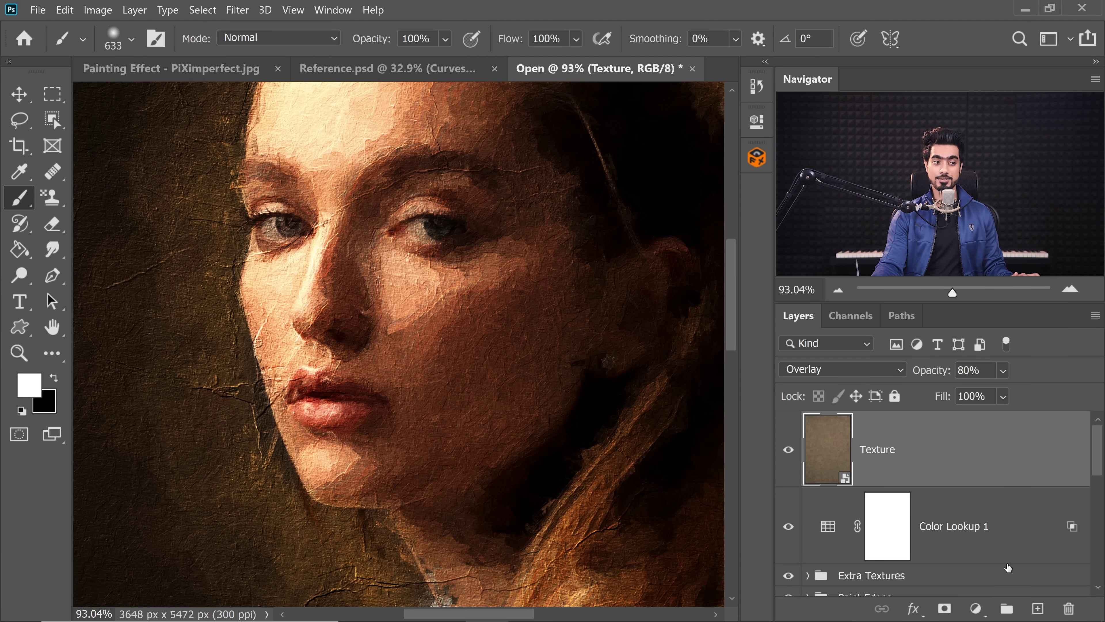
click(977, 609)
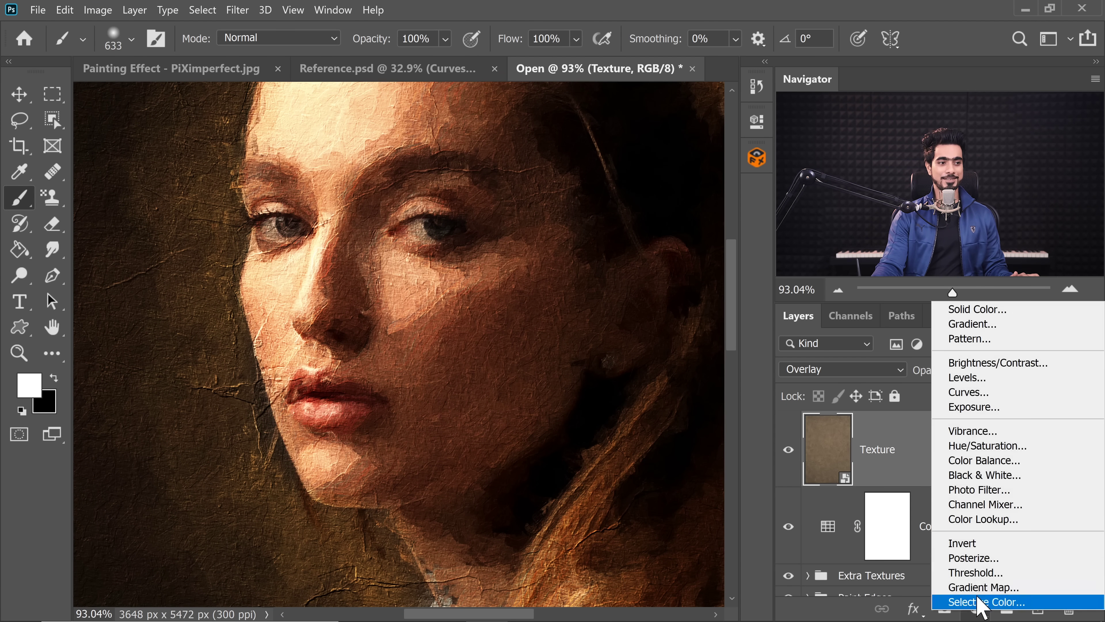
click(974, 394)
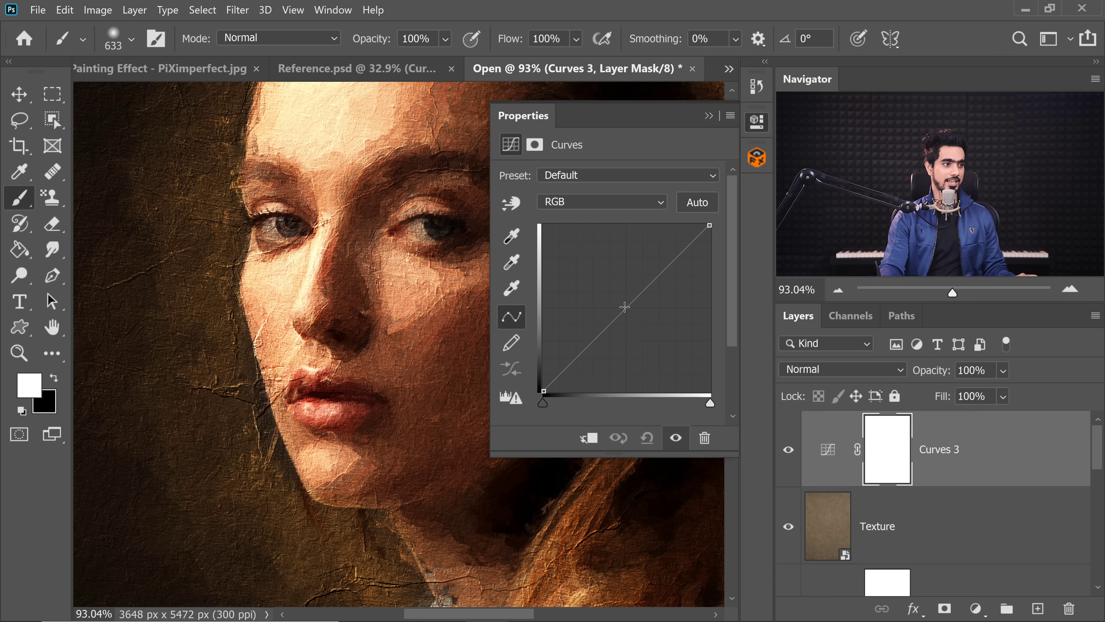
drag(624, 306, 595, 287)
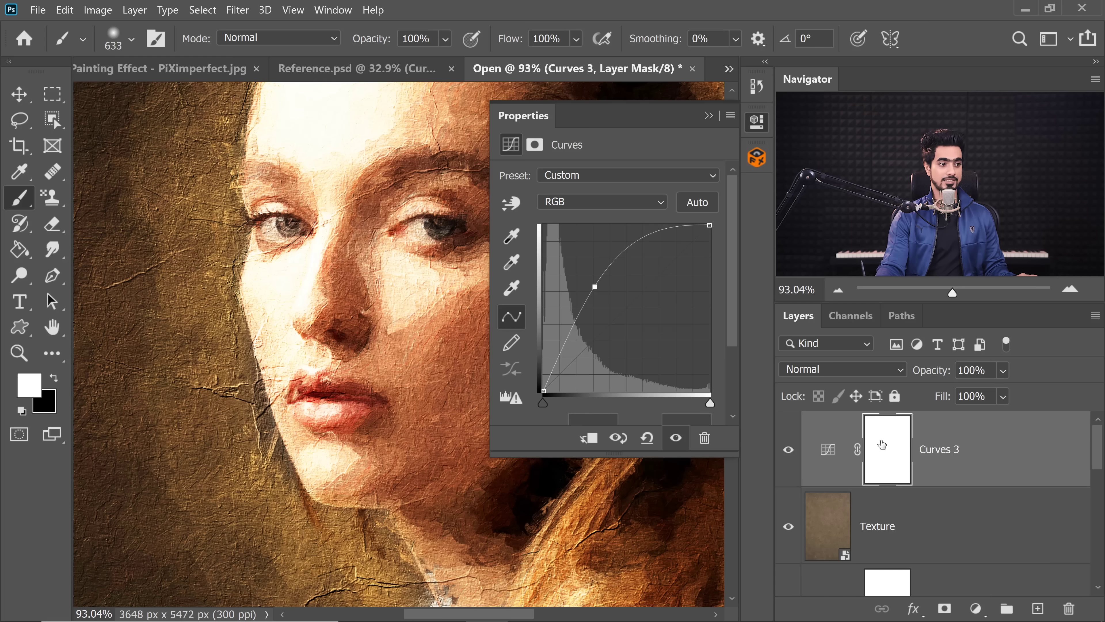
key(ctrl+i)
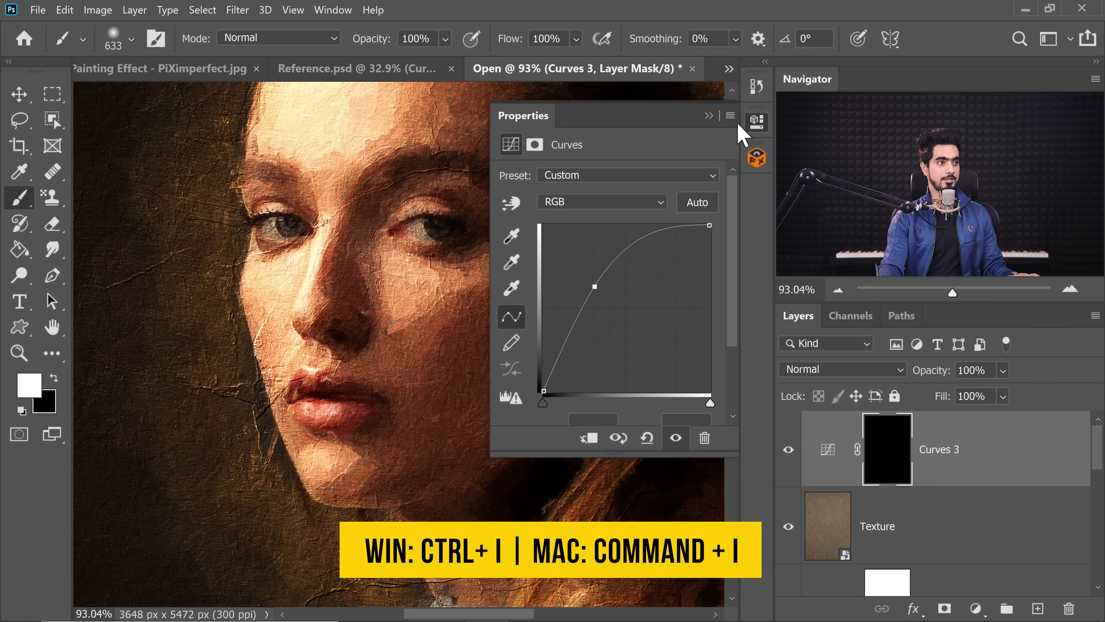
click(710, 116)
Brighten both eyes by painting white on the Curves 3 mask with a small soft brush.
drag(434, 235, 289, 237)
mouse_move(434, 213)
mouse_down()
mouse_move(470, 218)
mouse_move(429, 245)
mouse_move(348, 243)
mouse_up()
mouse_move(498, 275)
mouse_down()
mouse_move(434, 266)
mouse_move(488, 257)
mouse_move(489, 277)
mouse_up()
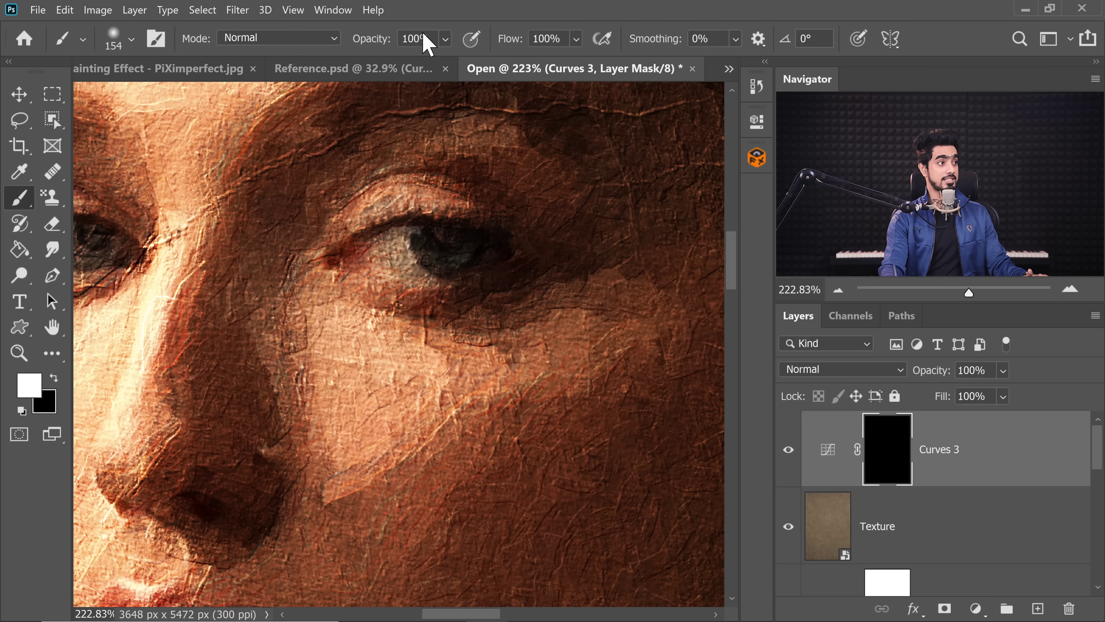
click(464, 259)
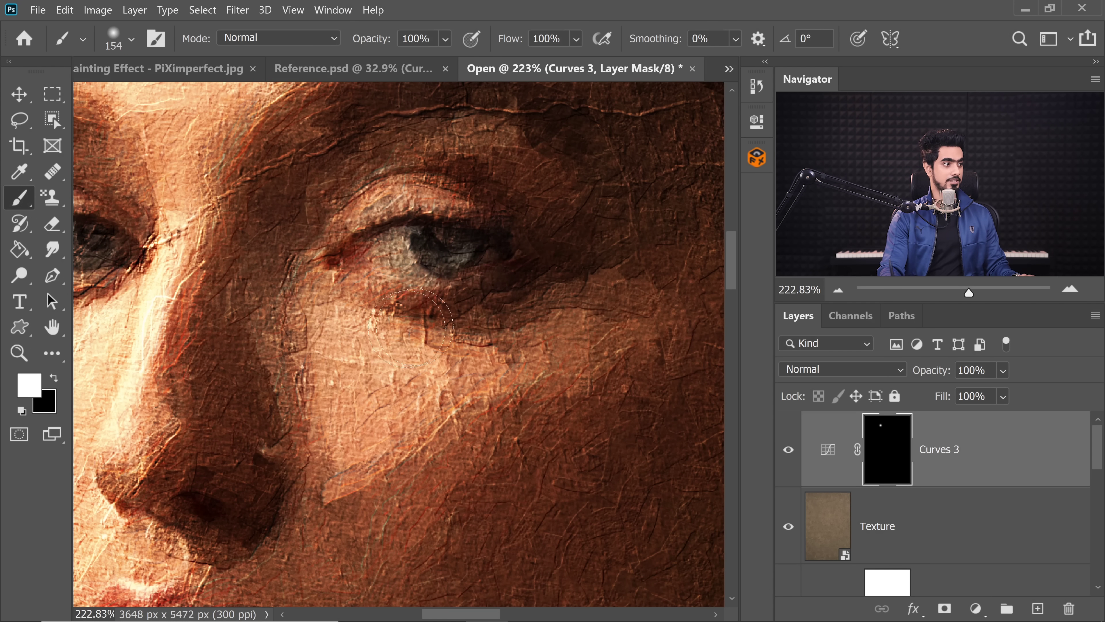
drag(261, 258, 414, 279)
click(257, 280)
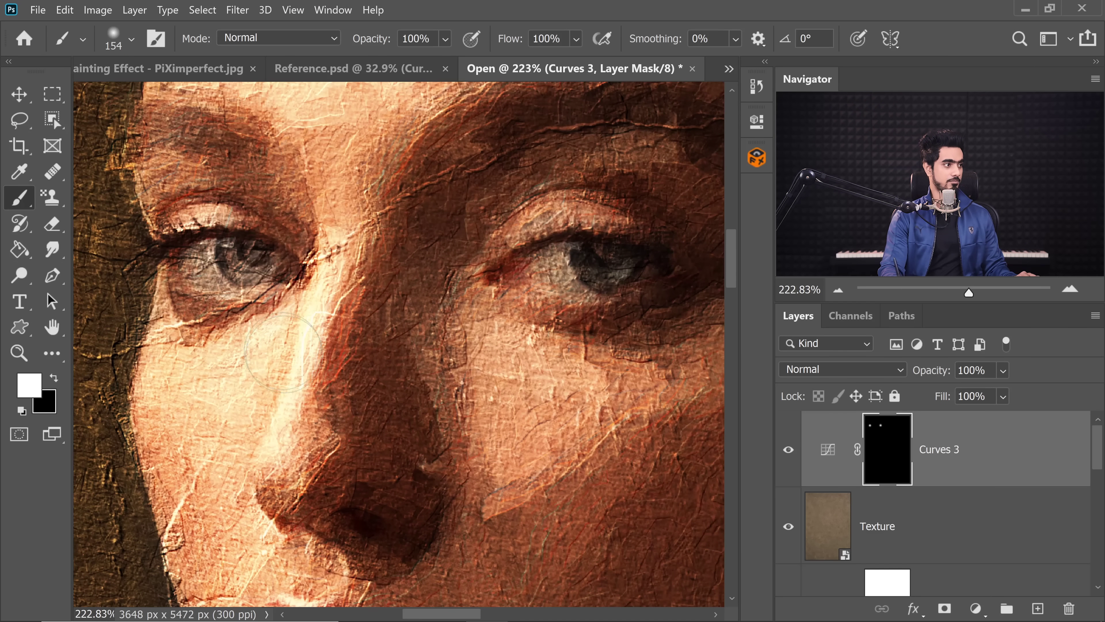
Trim the brightening around both eyes by painting black on the Curves 3 mask with a smaller brush.
drag(557, 229, 551, 232)
mouse_move(620, 246)
mouse_down()
mouse_move(469, 239)
mouse_move(509, 242)
mouse_move(315, 207)
mouse_move(335, 208)
mouse_up()
key(x)
mouse_move(481, 285)
mouse_down()
mouse_move(414, 326)
mouse_move(381, 301)
mouse_up()
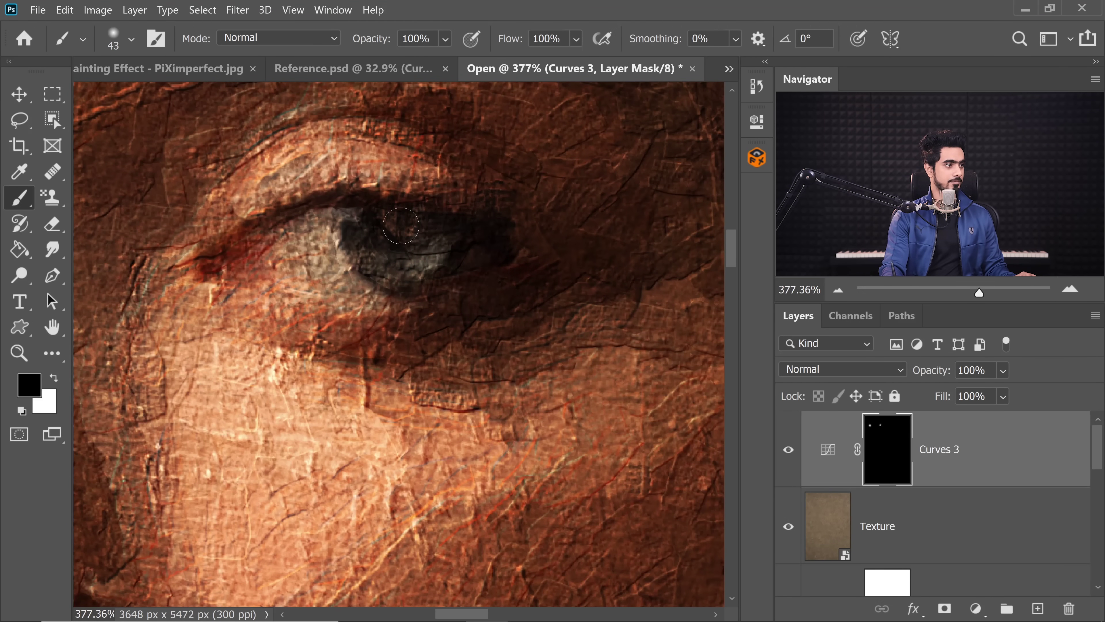
drag(400, 226, 414, 228)
mouse_move(348, 239)
ctrl+mouse_down()
mouse_move(322, 242)
mouse_move(738, 336)
ctrl+mouse_up()
drag(312, 319, 323, 315)
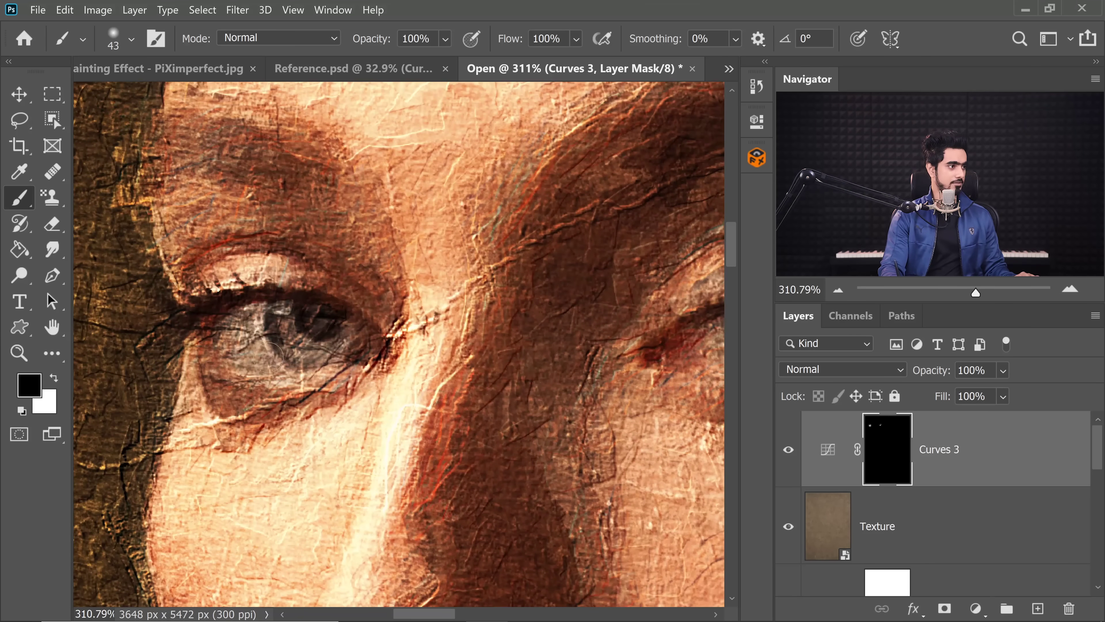
mouse_move(268, 357)
mouse_down()
mouse_move(394, 329)
mouse_move(374, 301)
mouse_up()
drag(451, 292, 336, 301)
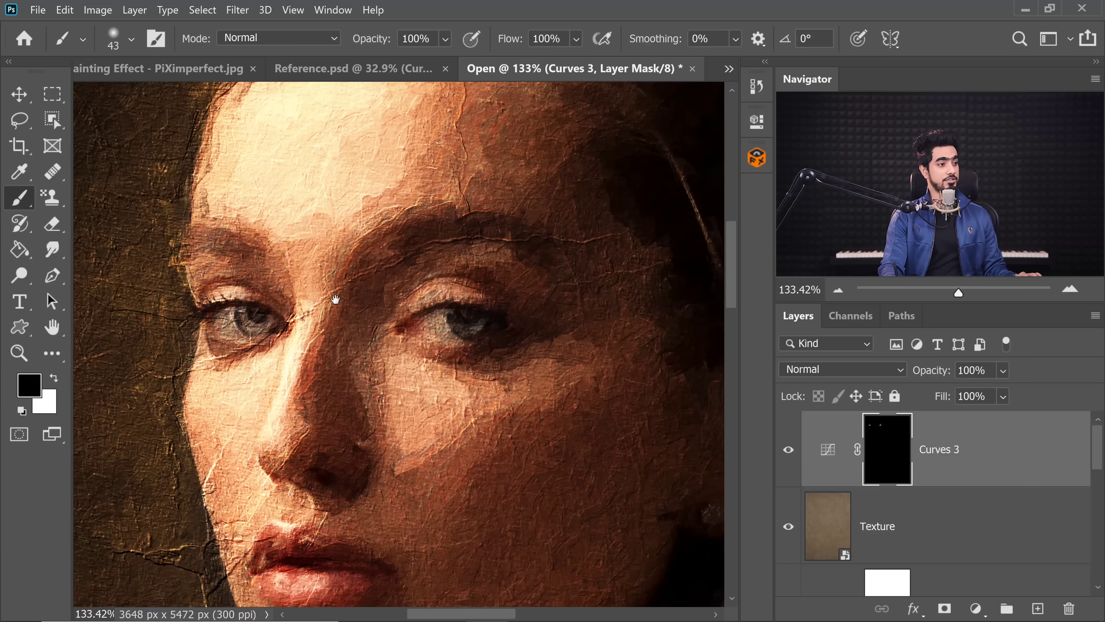
ctrl+drag(399, 286, 375, 288)
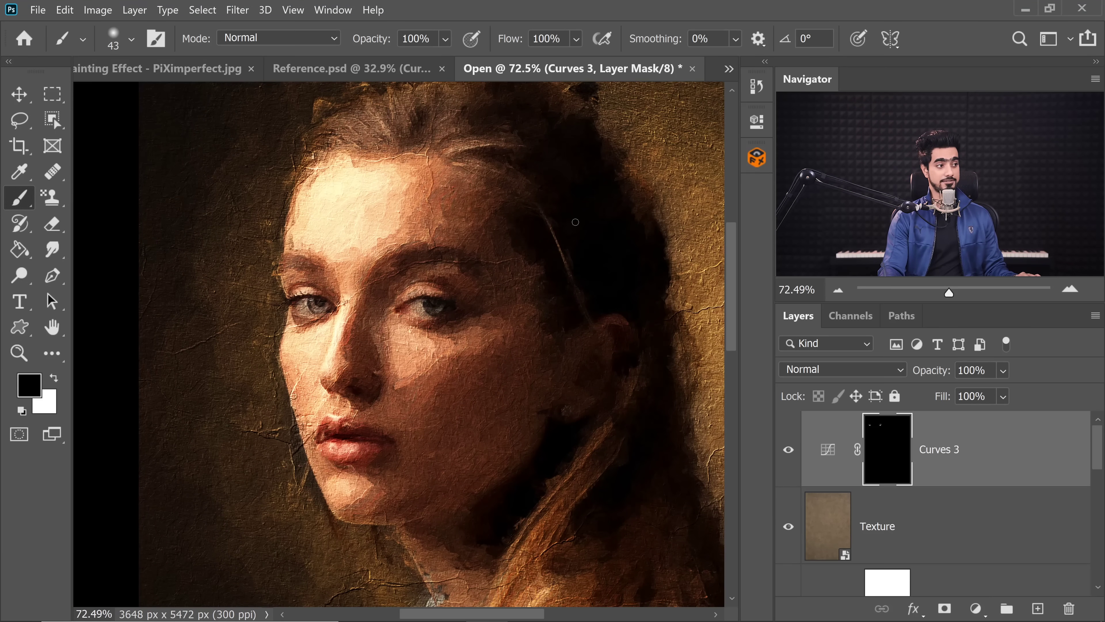
Split the Blend If Underlying Layer black point of Curves 3 to 0 / 39 and check the layer's effect on the eyes.
click(1043, 440)
double_click(1020, 422)
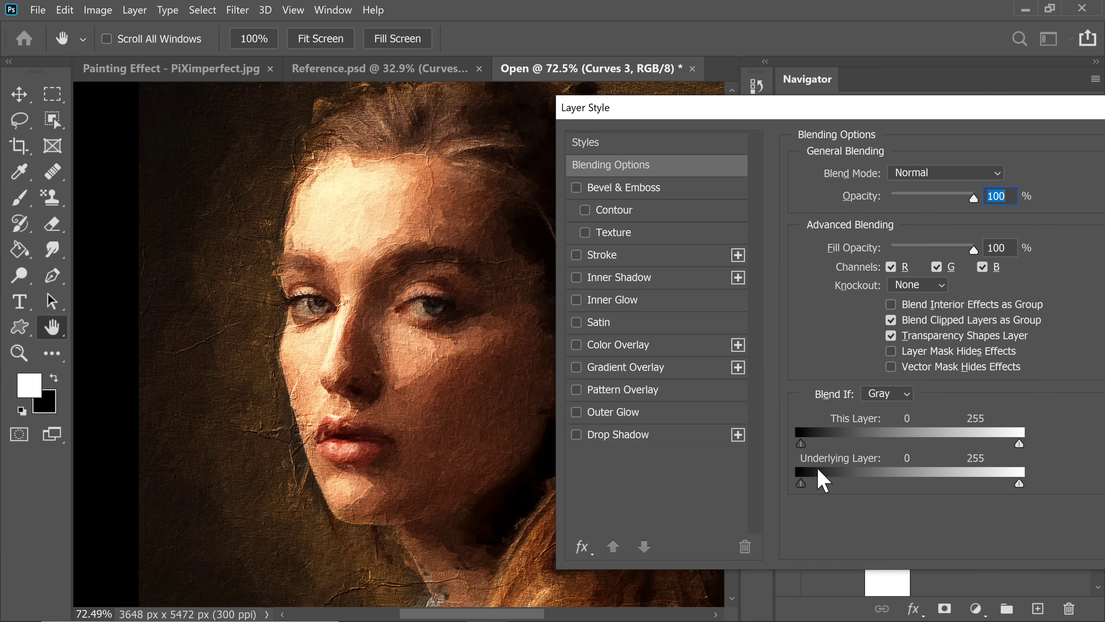
alt+drag(802, 483, 835, 484)
drag(856, 114, 665, 137)
click(987, 169)
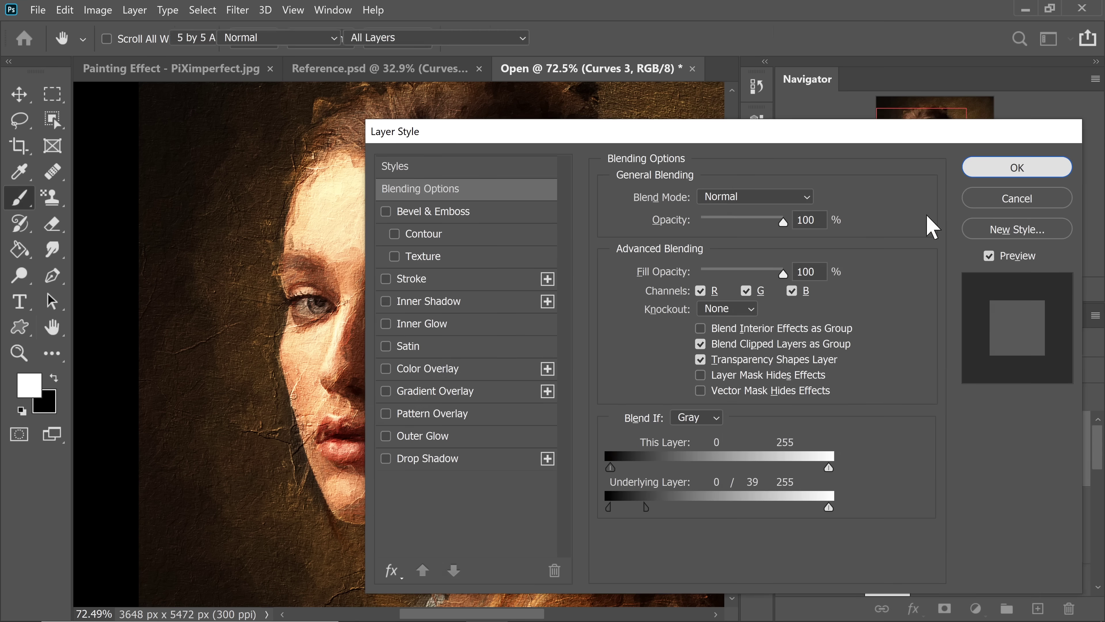
click(789, 460)
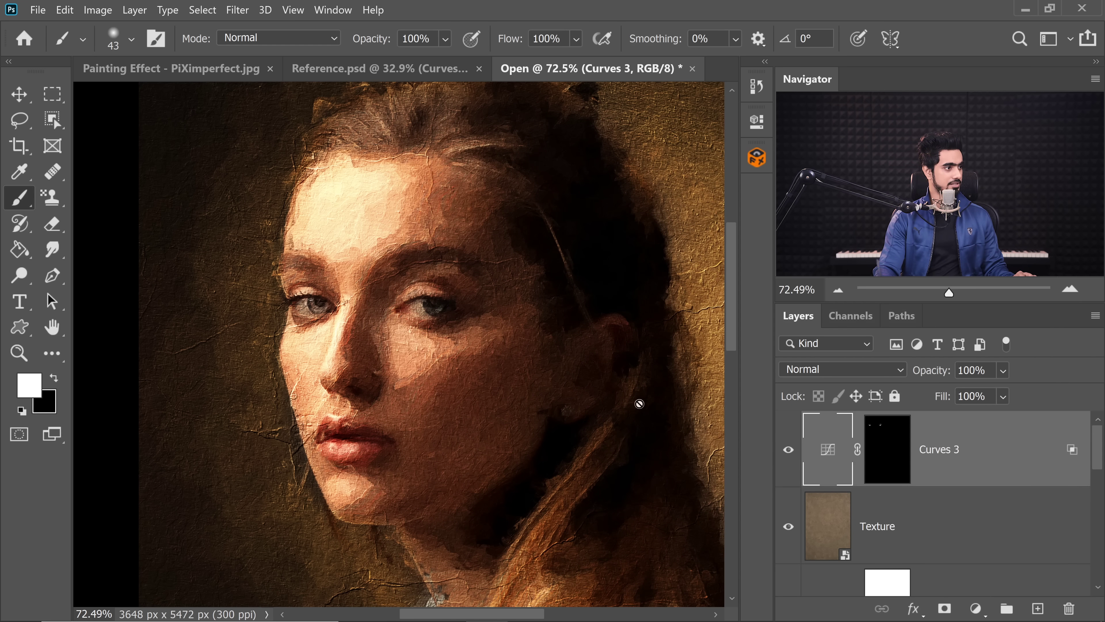
Set the brush flow to 10% and paint black on the Curves 3 mask over the eyes to soften their brightening.
ctrl+drag(407, 332, 388, 365)
ctrl+drag(366, 325, 399, 316)
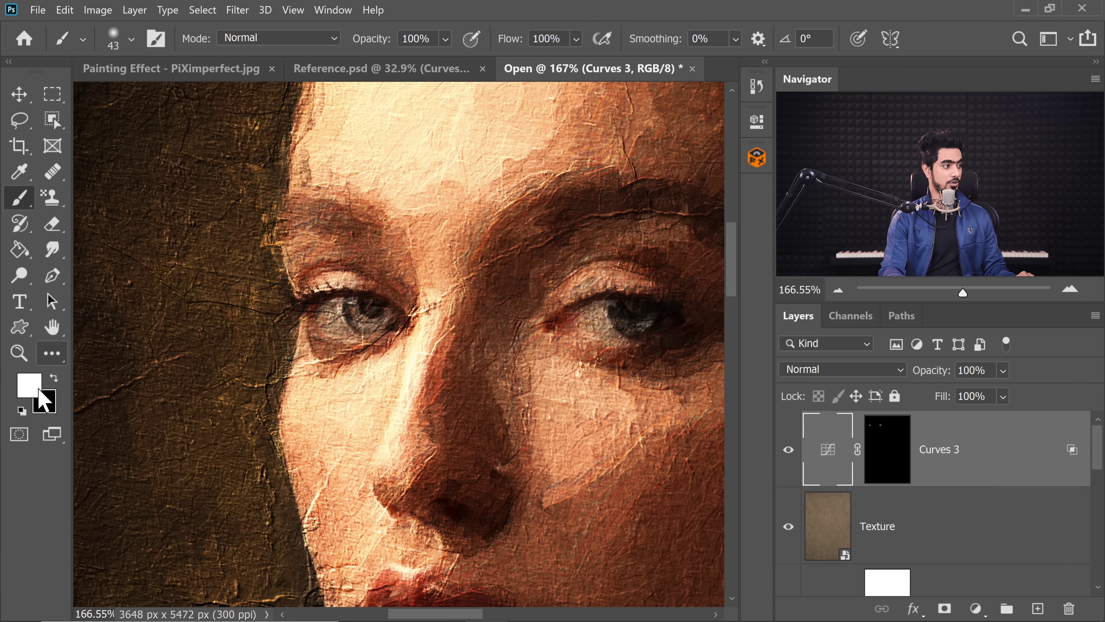
click(54, 377)
click(888, 444)
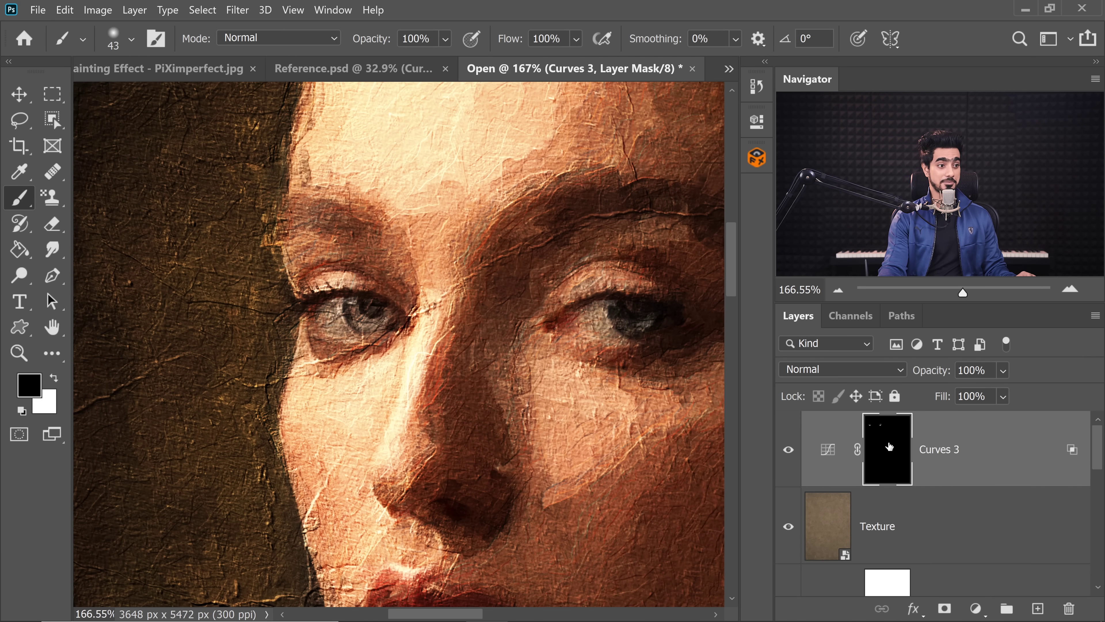
text(10)
key(Return)
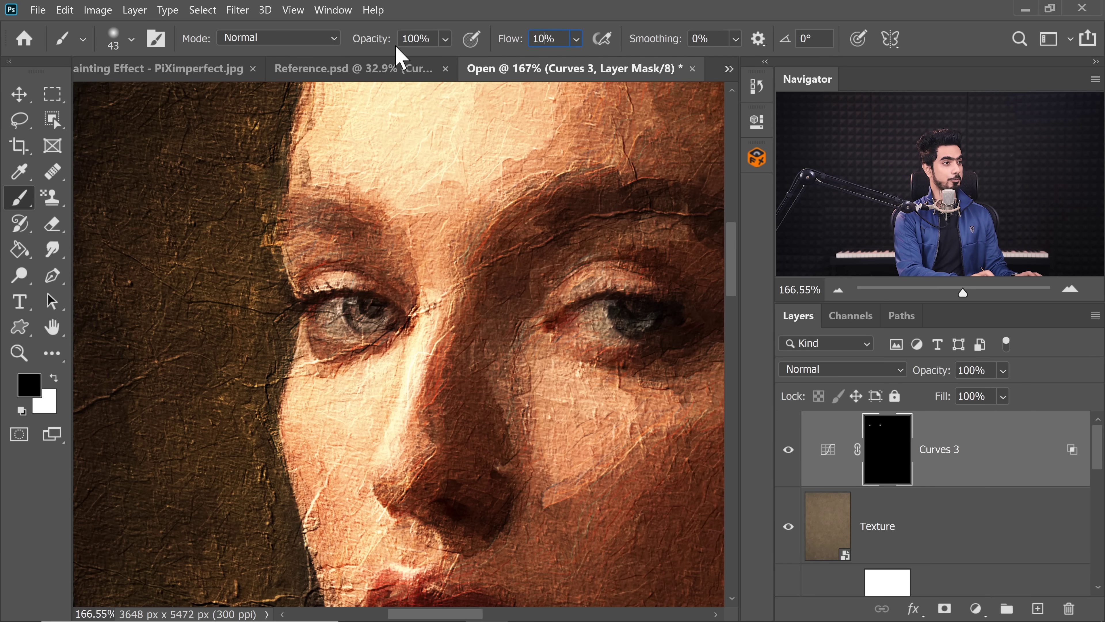
click(399, 44)
drag(343, 314, 367, 312)
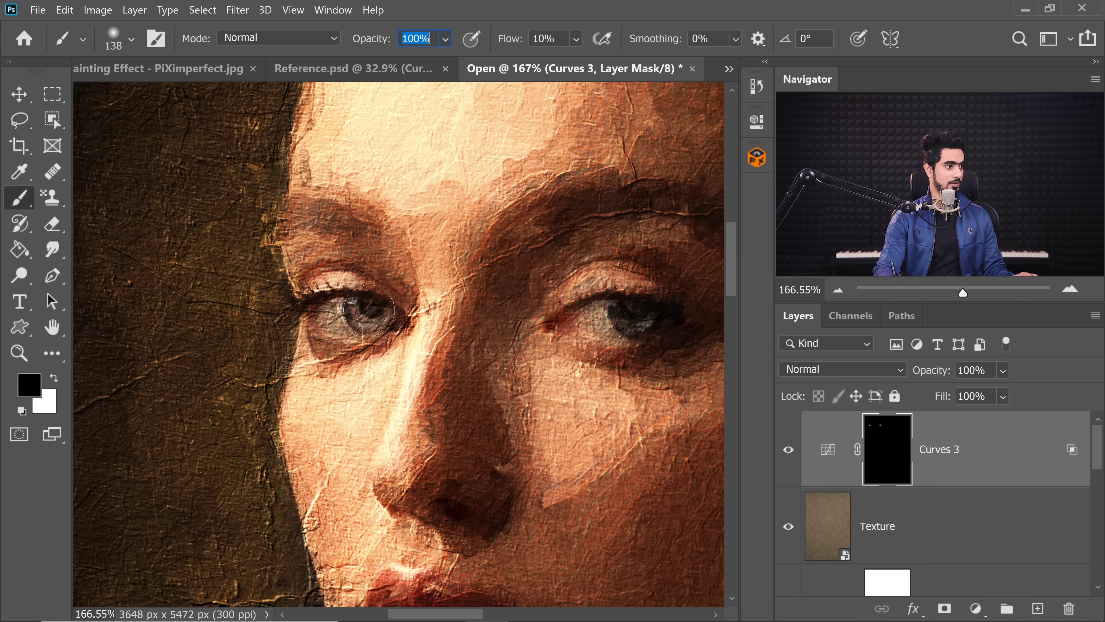
key(Return)
scroll(400, 317, down, 5)
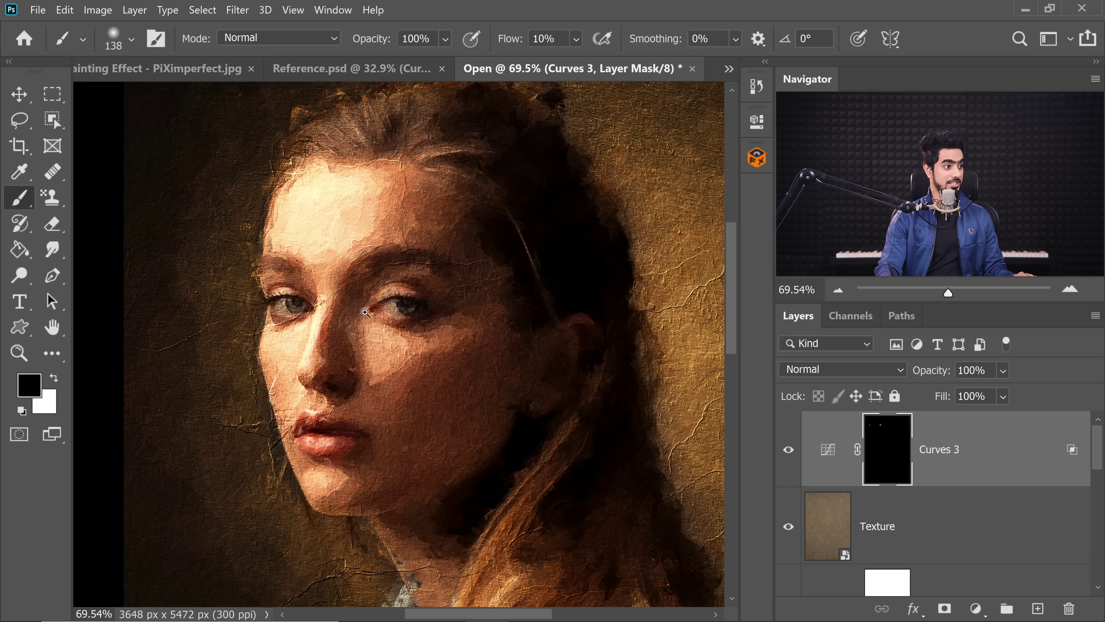
scroll(364, 316, up, 3)
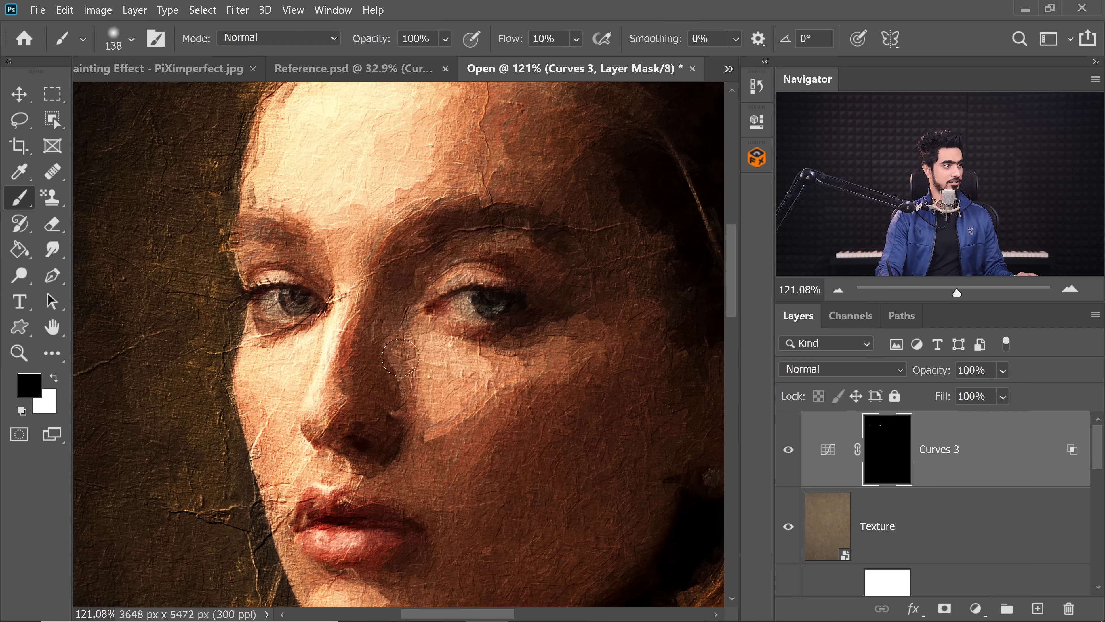
scroll(400, 356, down, 2)
scroll(238, 263, down, 2)
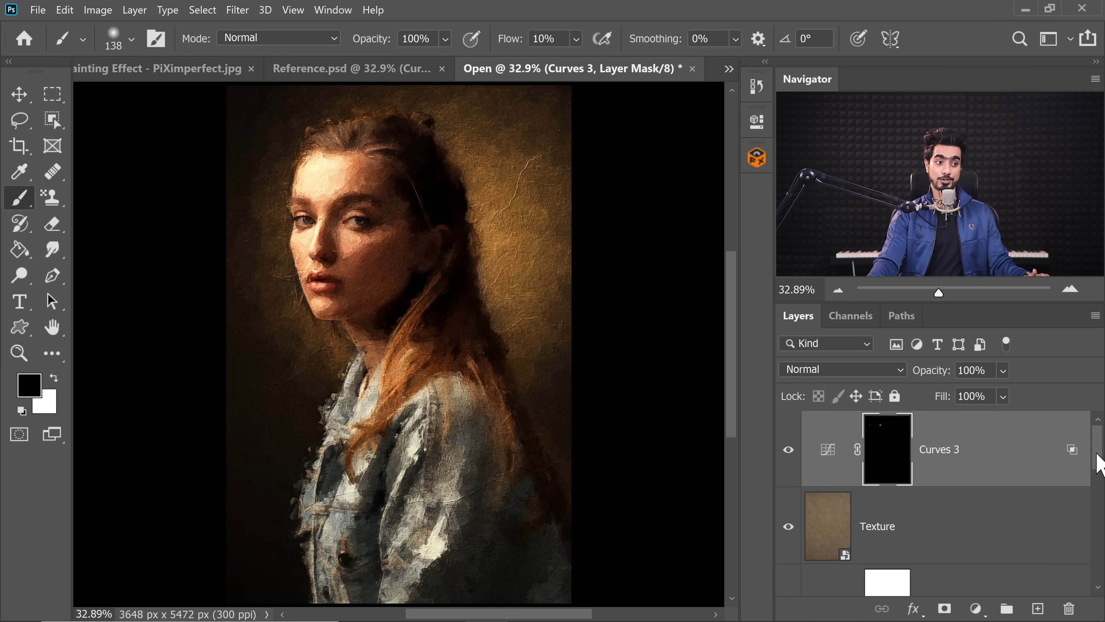
Set the brush flow to 100% and paint white on the Reveal Back mask to restore a clean outline along the jacket's front edge.
drag(1100, 463, 1099, 568)
click(880, 479)
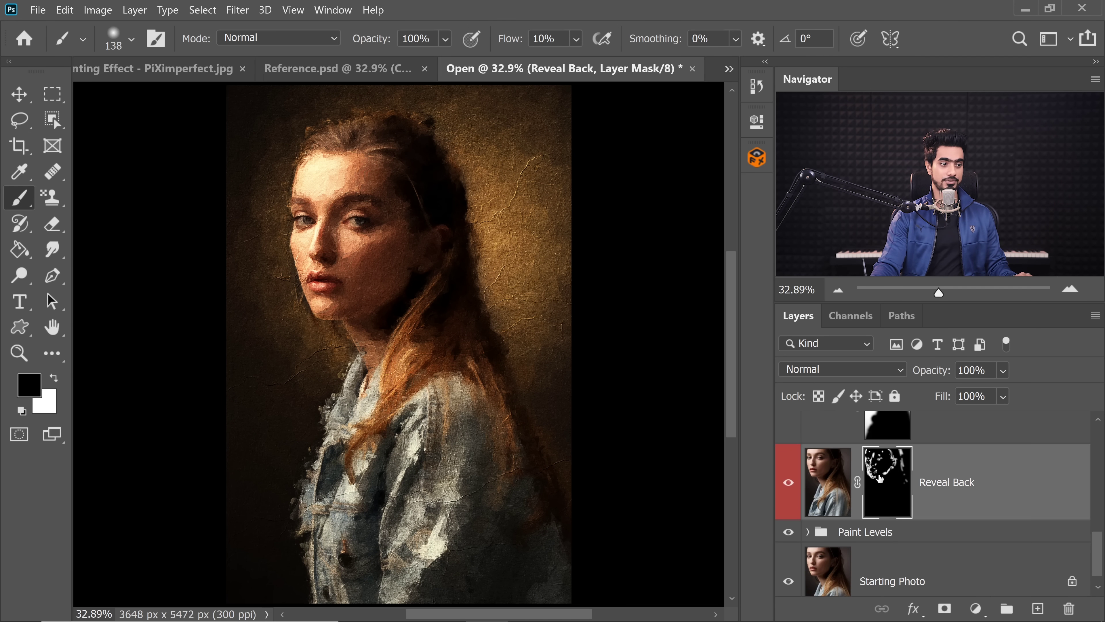
key(x)
drag(514, 40, 588, 49)
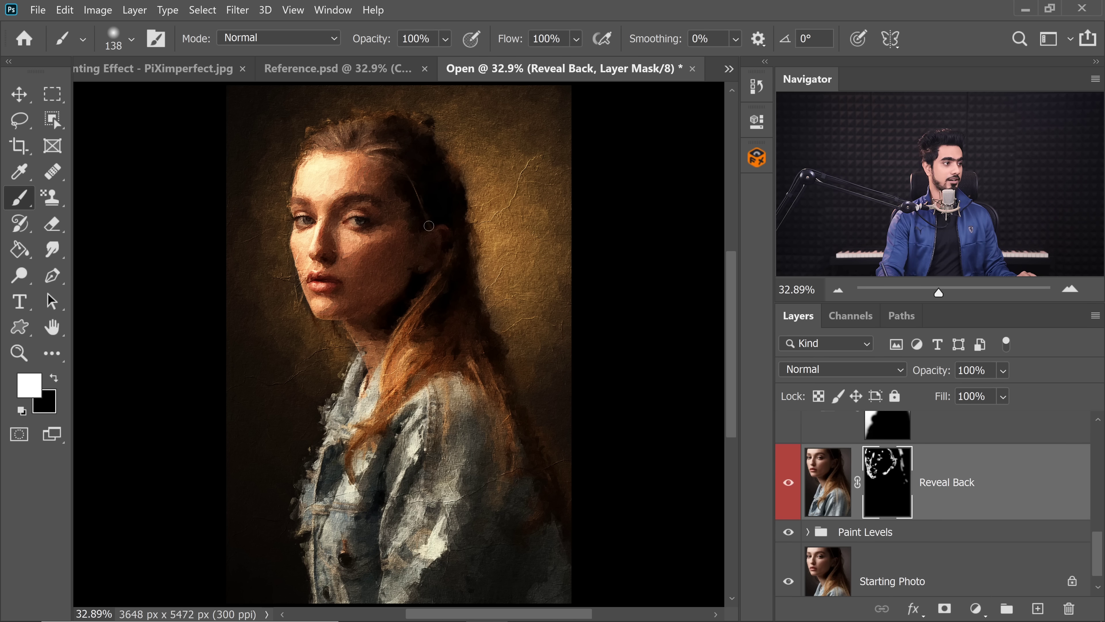
alt+right_click(331, 398)
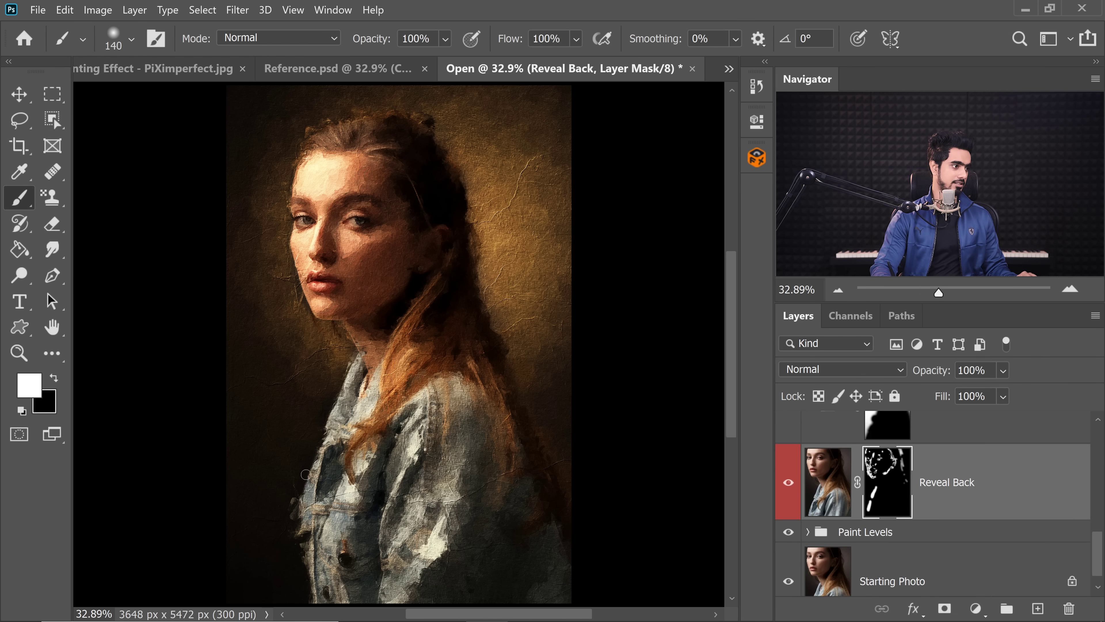
alt+right_click(283, 499)
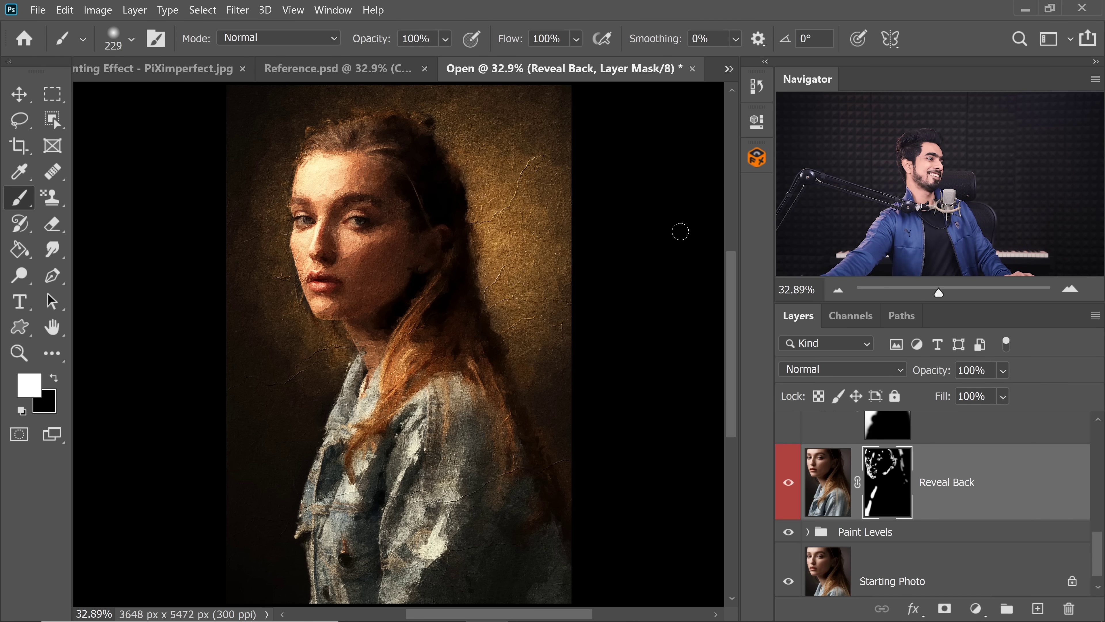
Switch to the Reference.psd document to compare it with the finished painting.
click(365, 70)
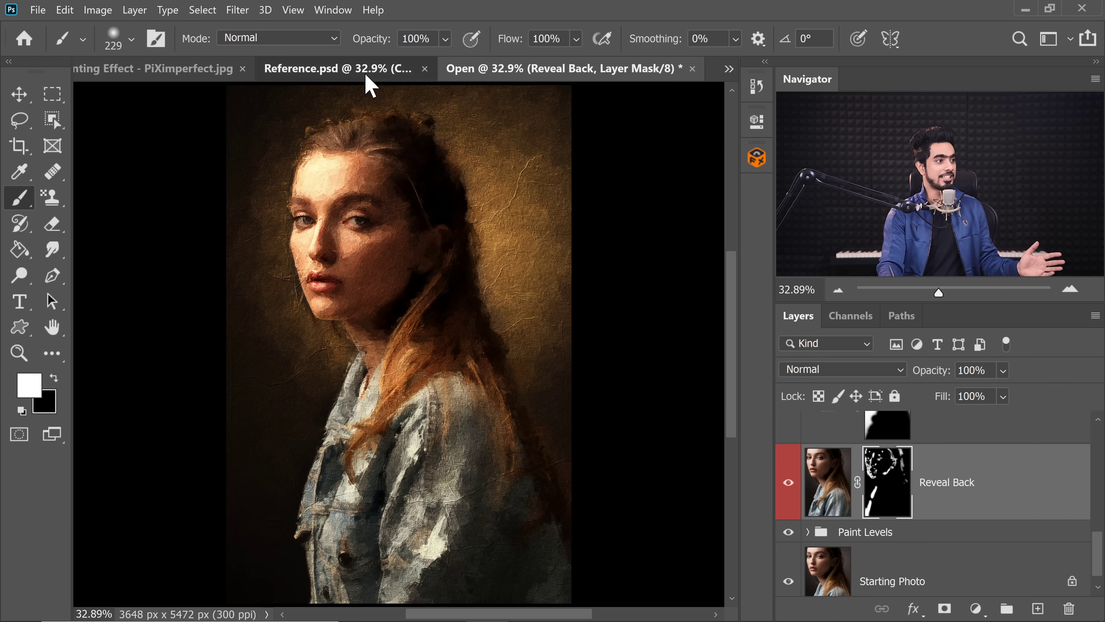